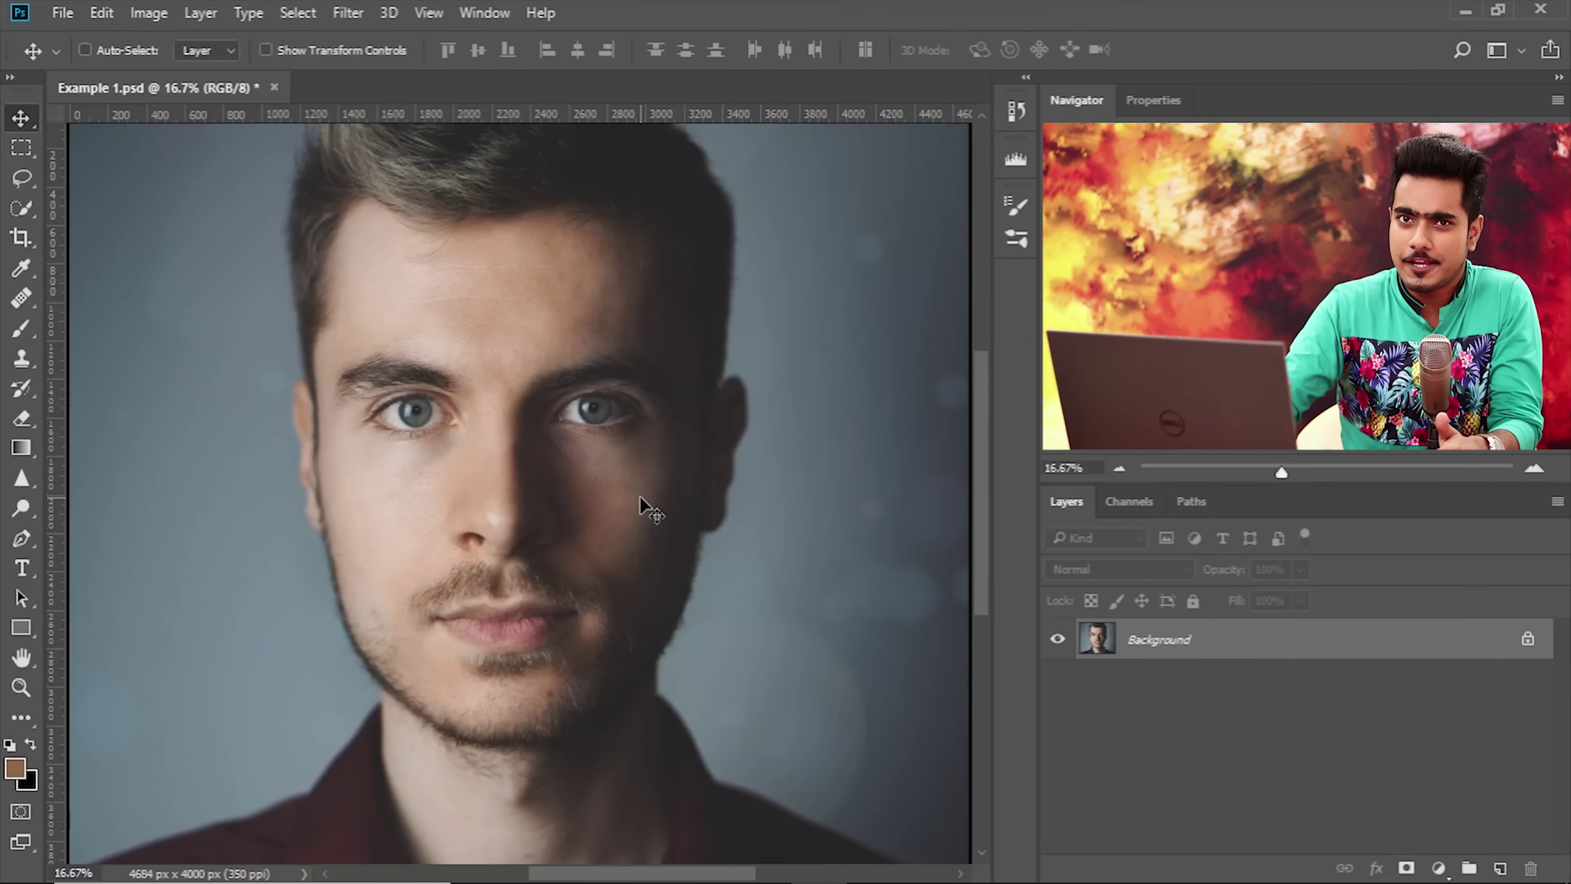
# Examine the moustache hairs above the lip up close, up to 400%, to find a clearly separated single strand.
pyautogui.hotkey('ctrl', '+')
pyautogui.hotkey('ctrl', '+')
pyautogui.hotkey('ctrl', '+')
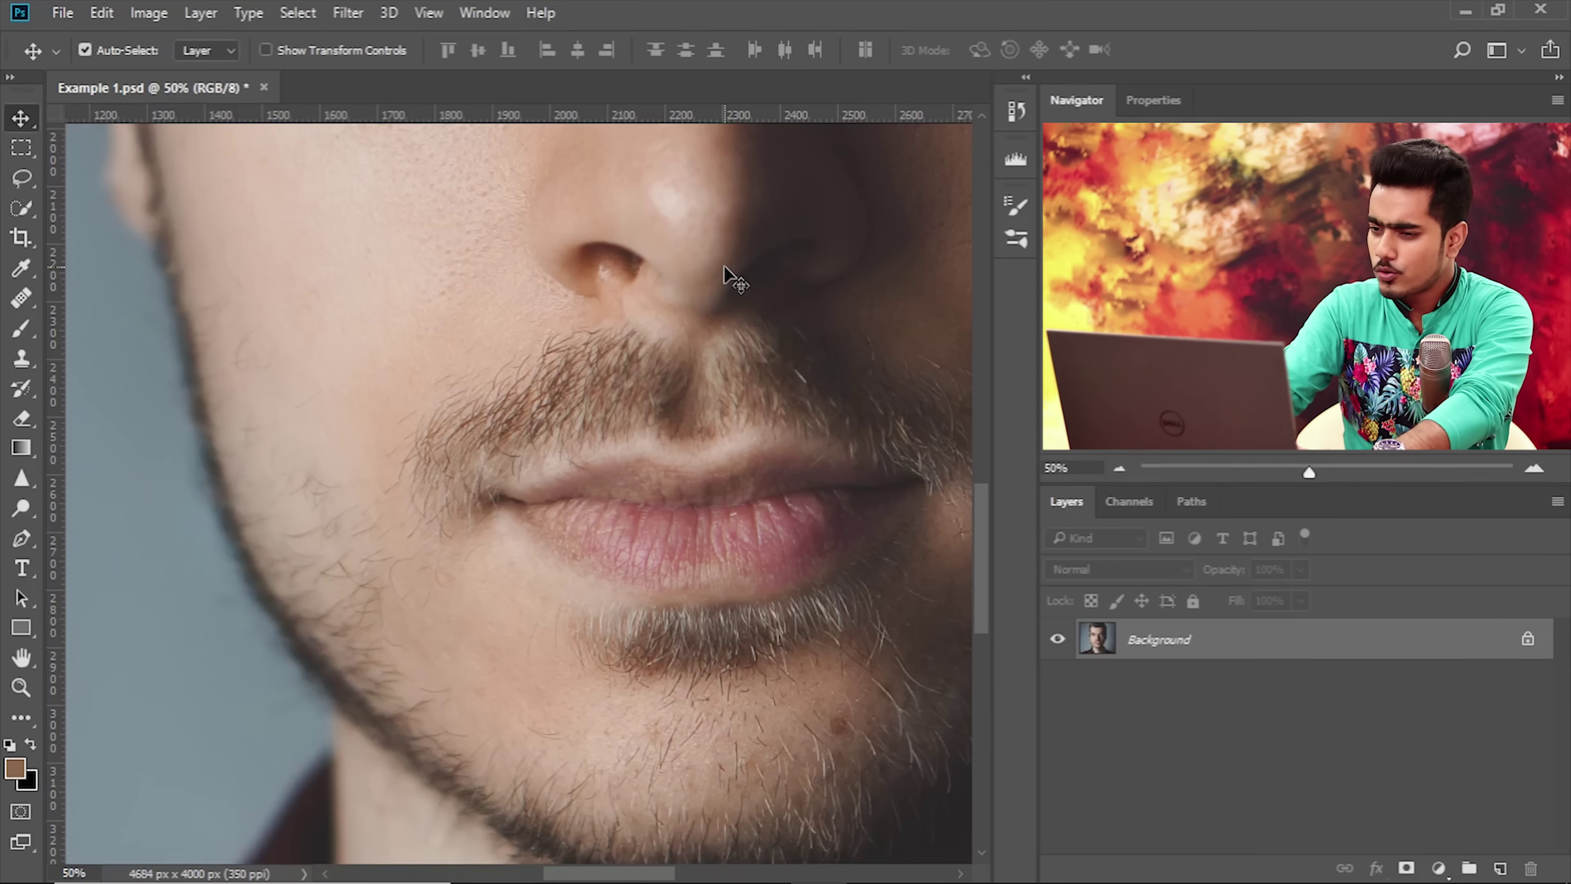
pyautogui.scroll(3, 726, 267)
pyautogui.scroll(-1, 724, 266)
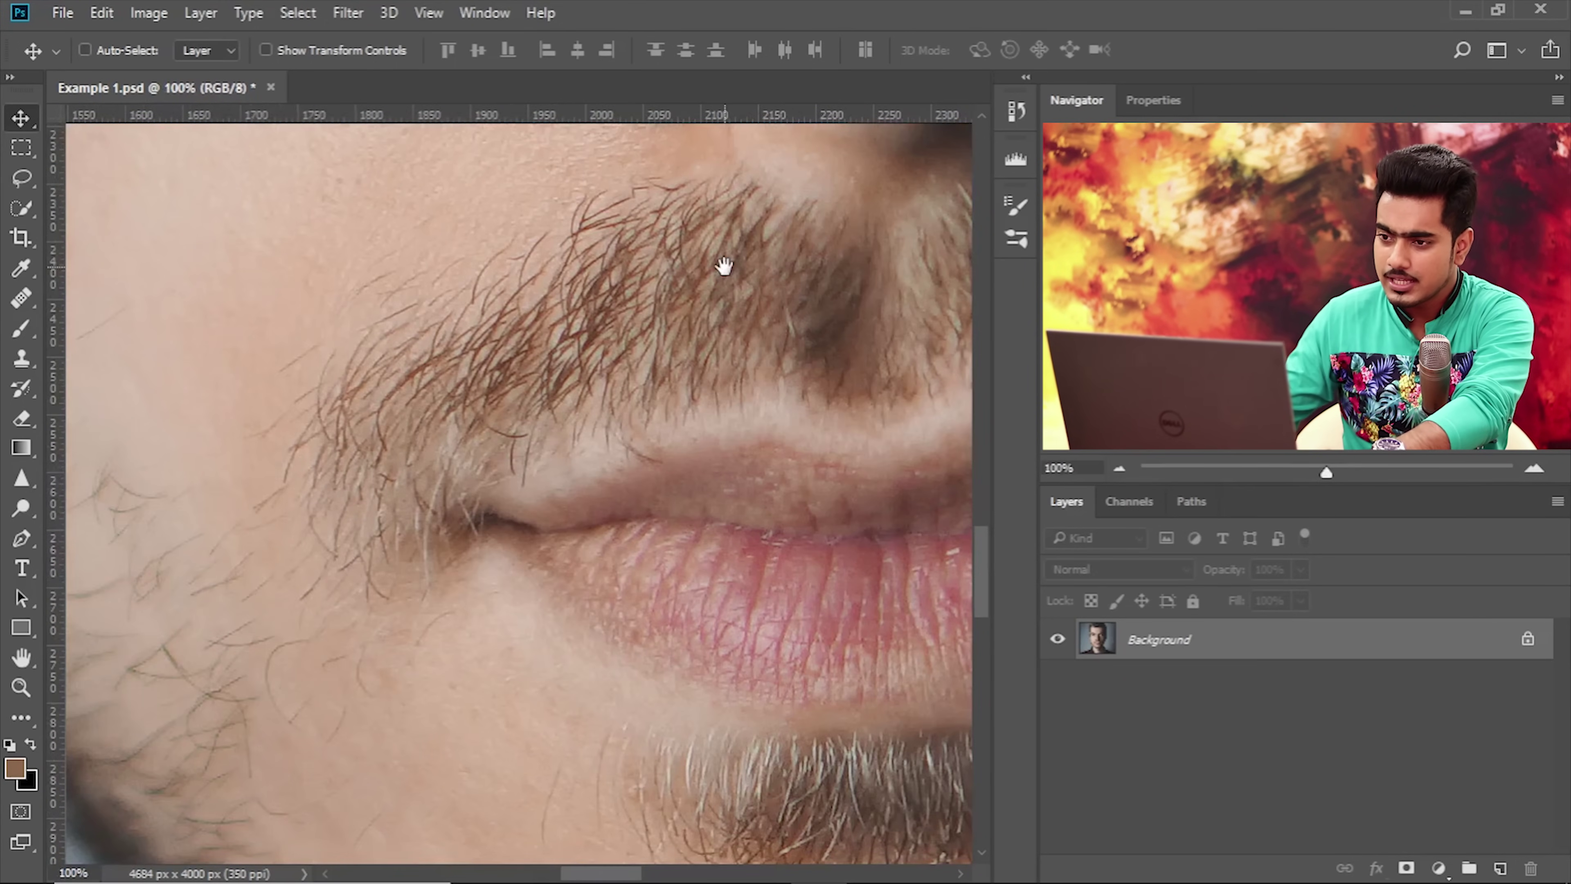
pyautogui.scroll(1, 421, 291)
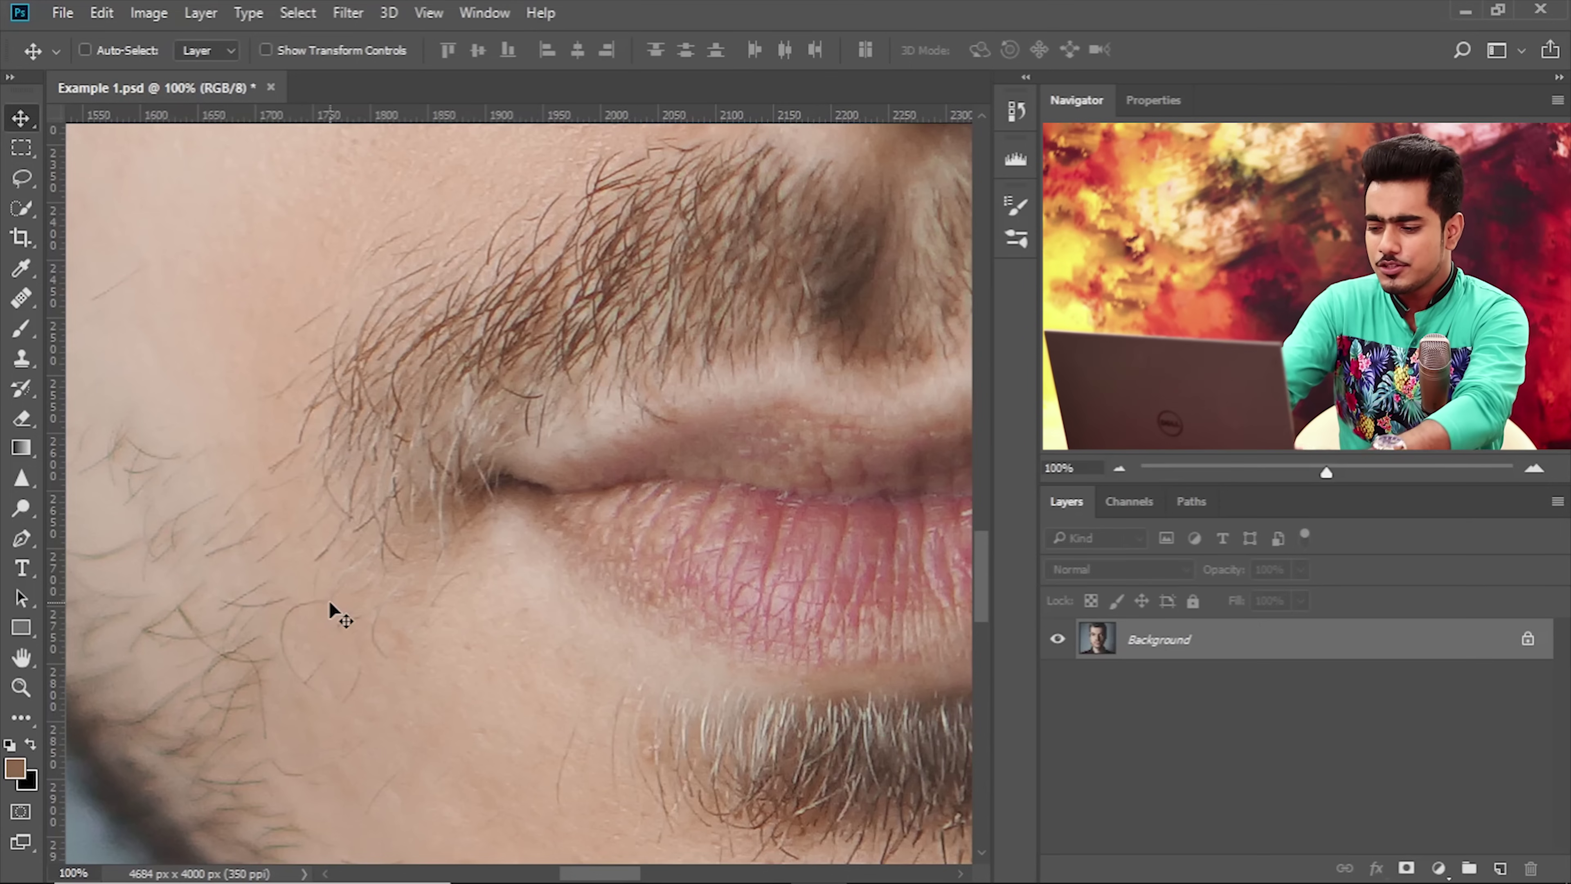
pyautogui.scroll(-2, 329, 600)
pyautogui.hscroll(-2, 329, 601)
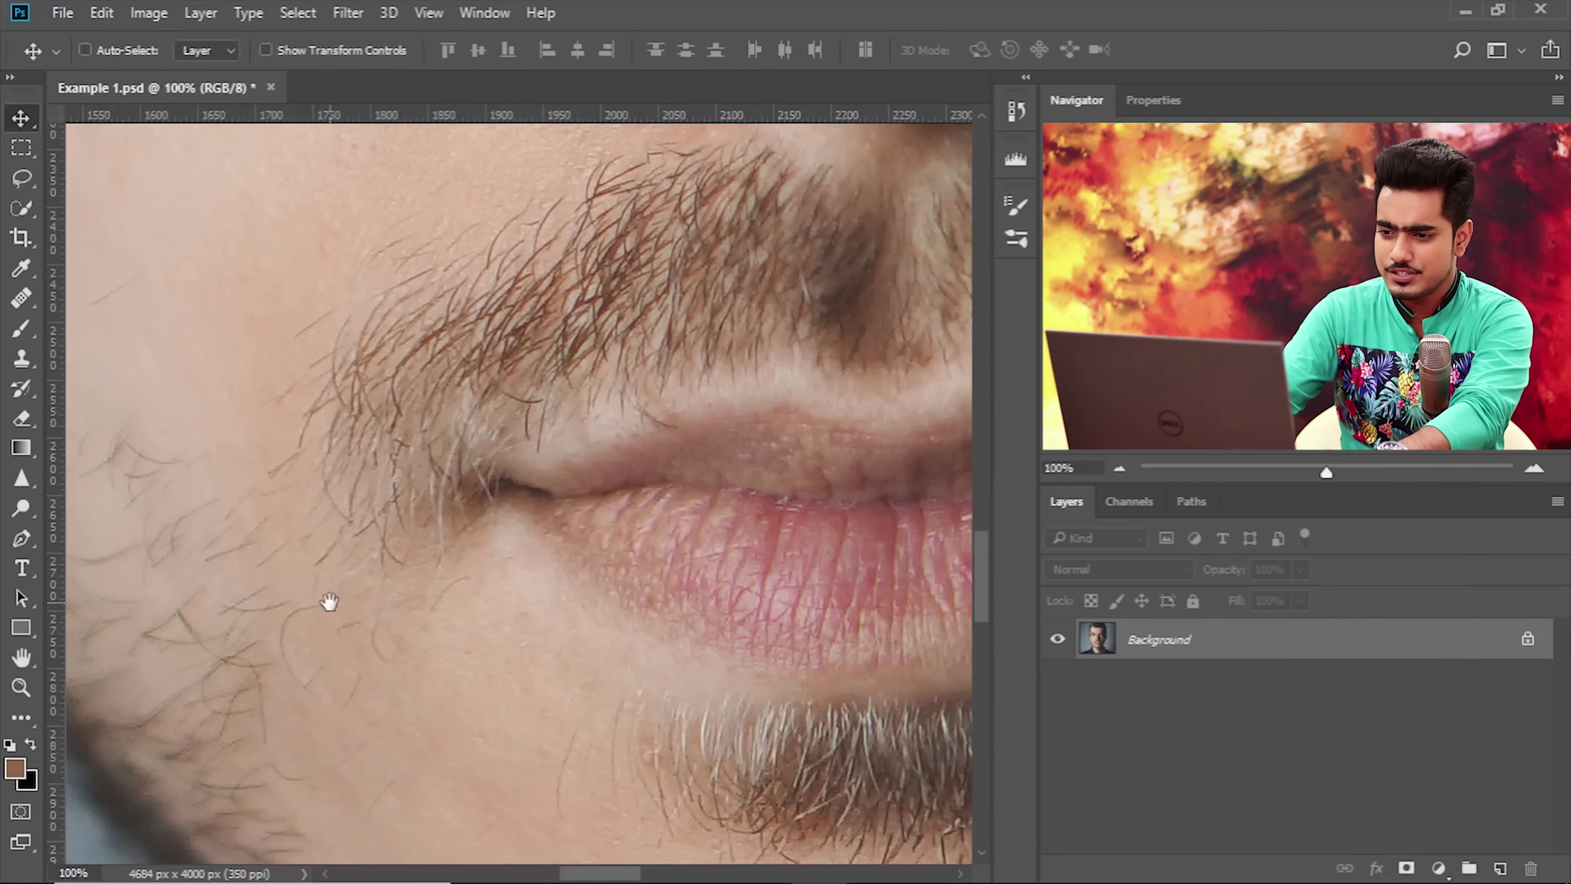
pyautogui.moveTo(452, 376); pyautogui.dragTo(381, 529)
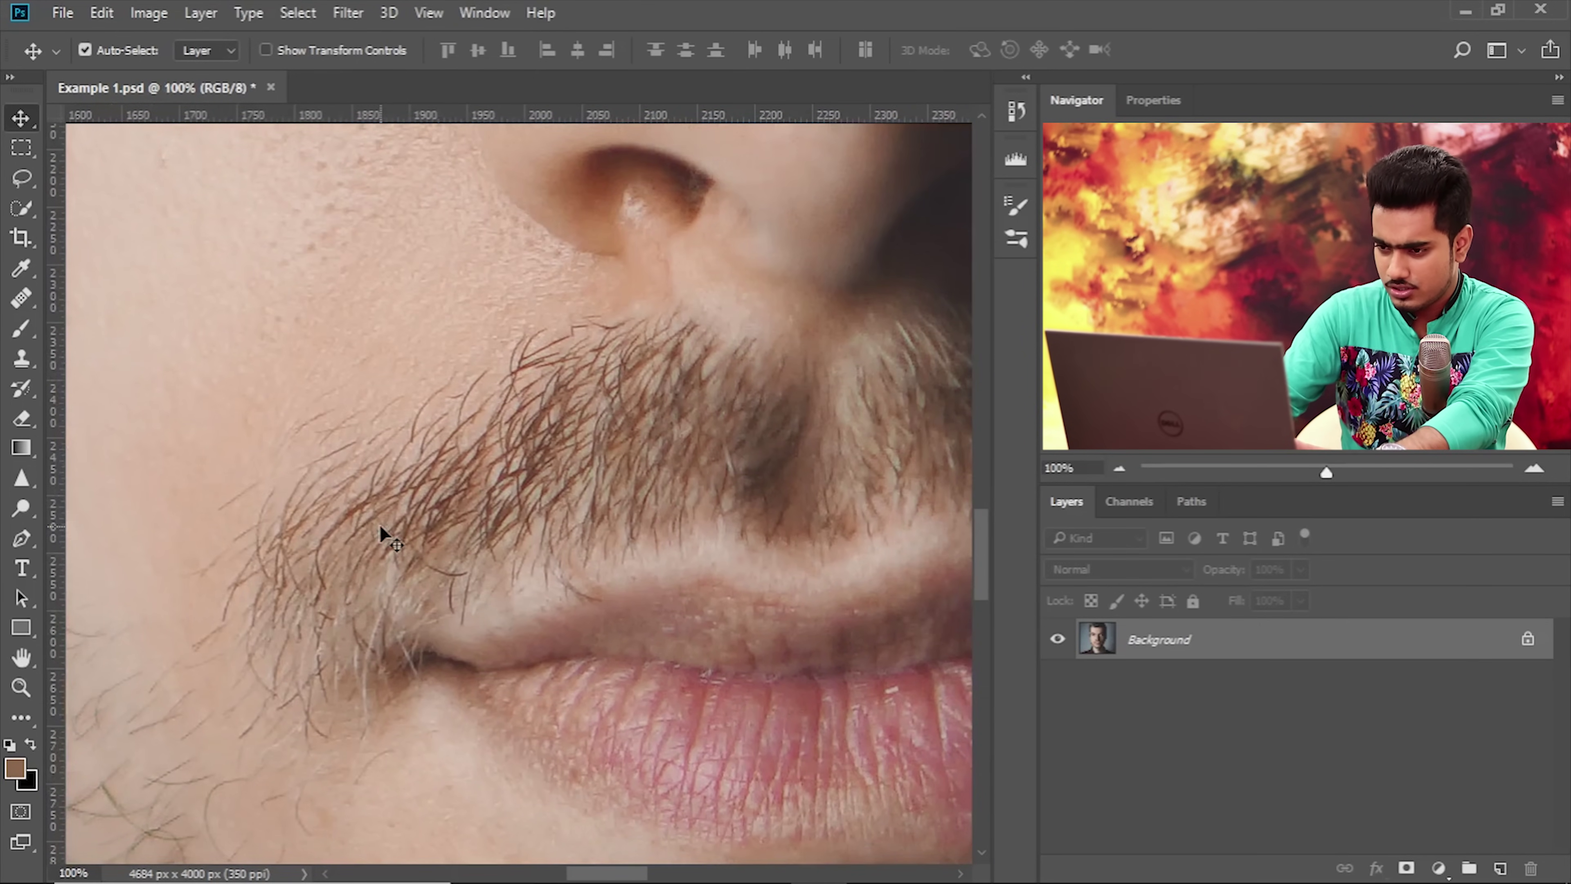
pyautogui.hotkey('ctrl', '+')
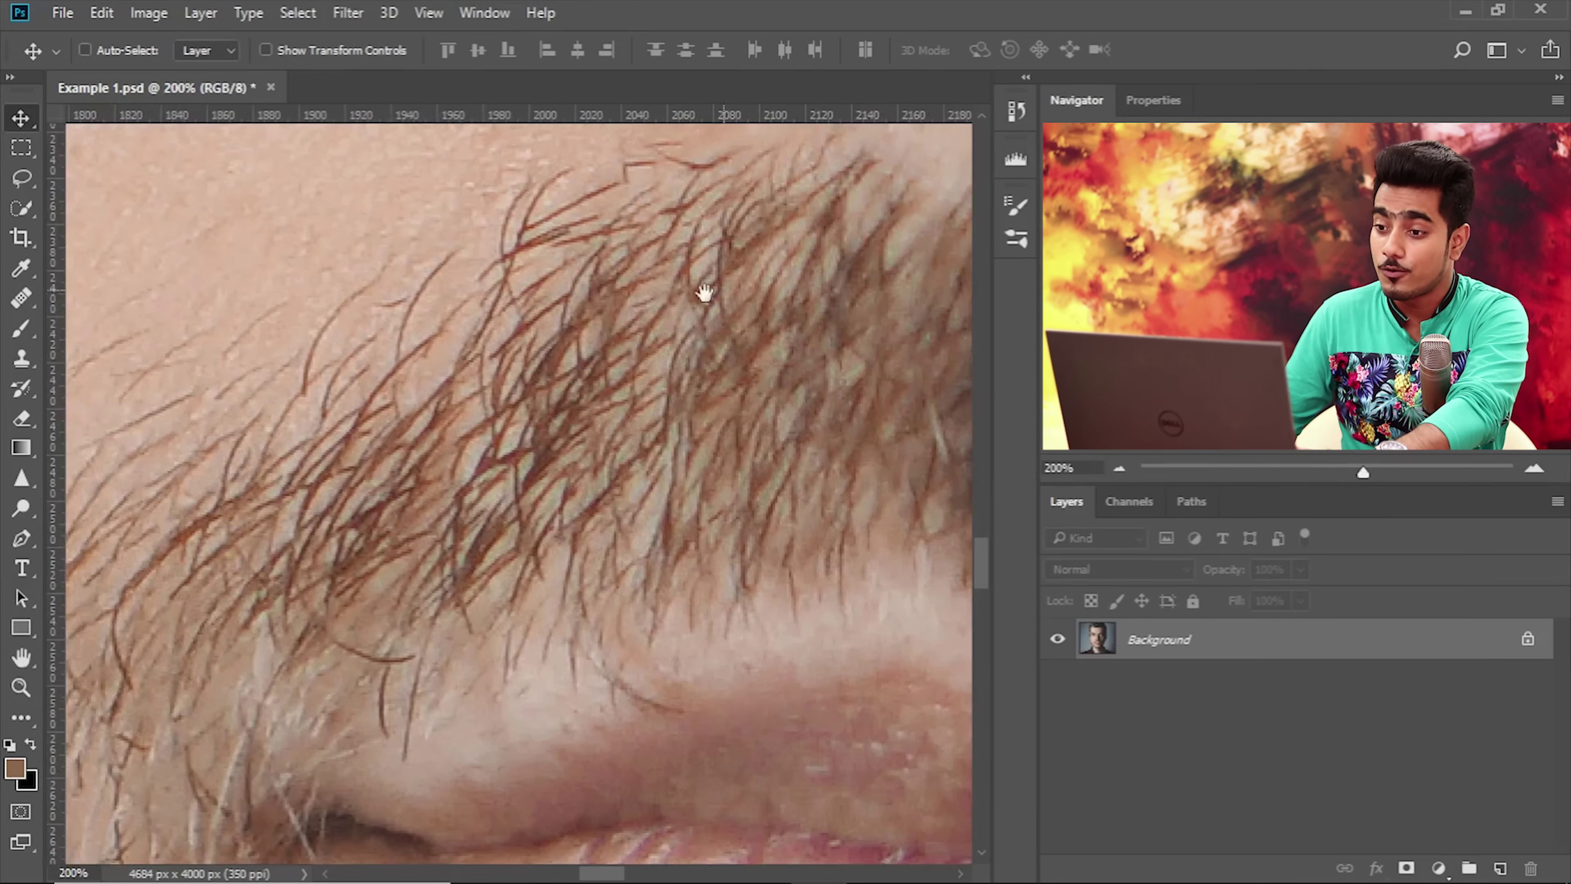
pyautogui.moveTo(495, 333); pyautogui.dragTo(618, 482)
pyautogui.hotkey('ctrl', '+')
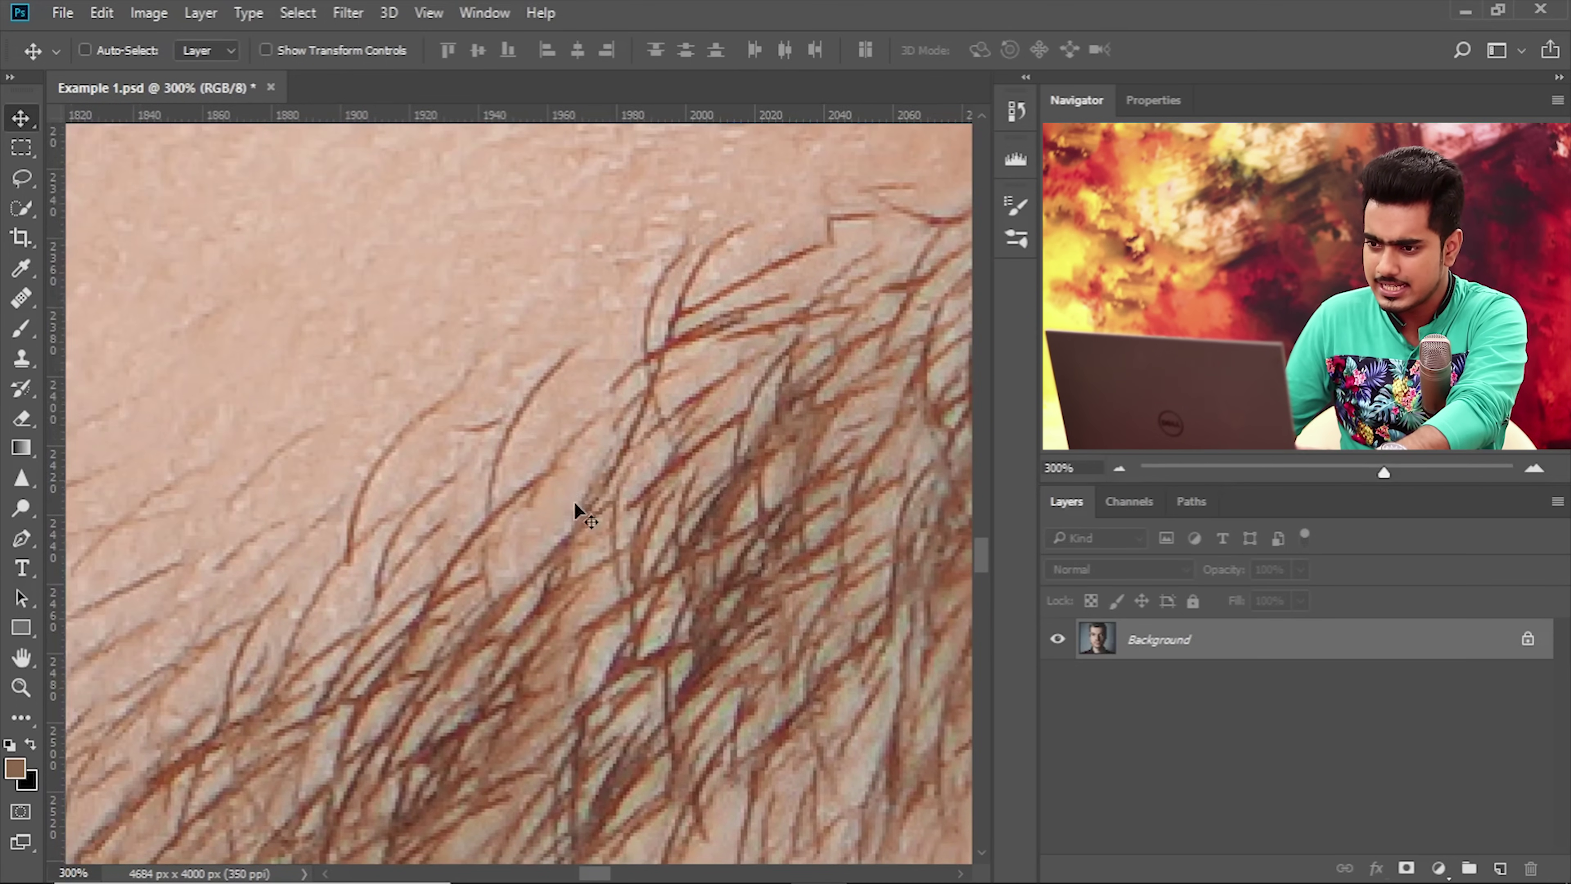
pyautogui.hotkey('ctrl', '+')
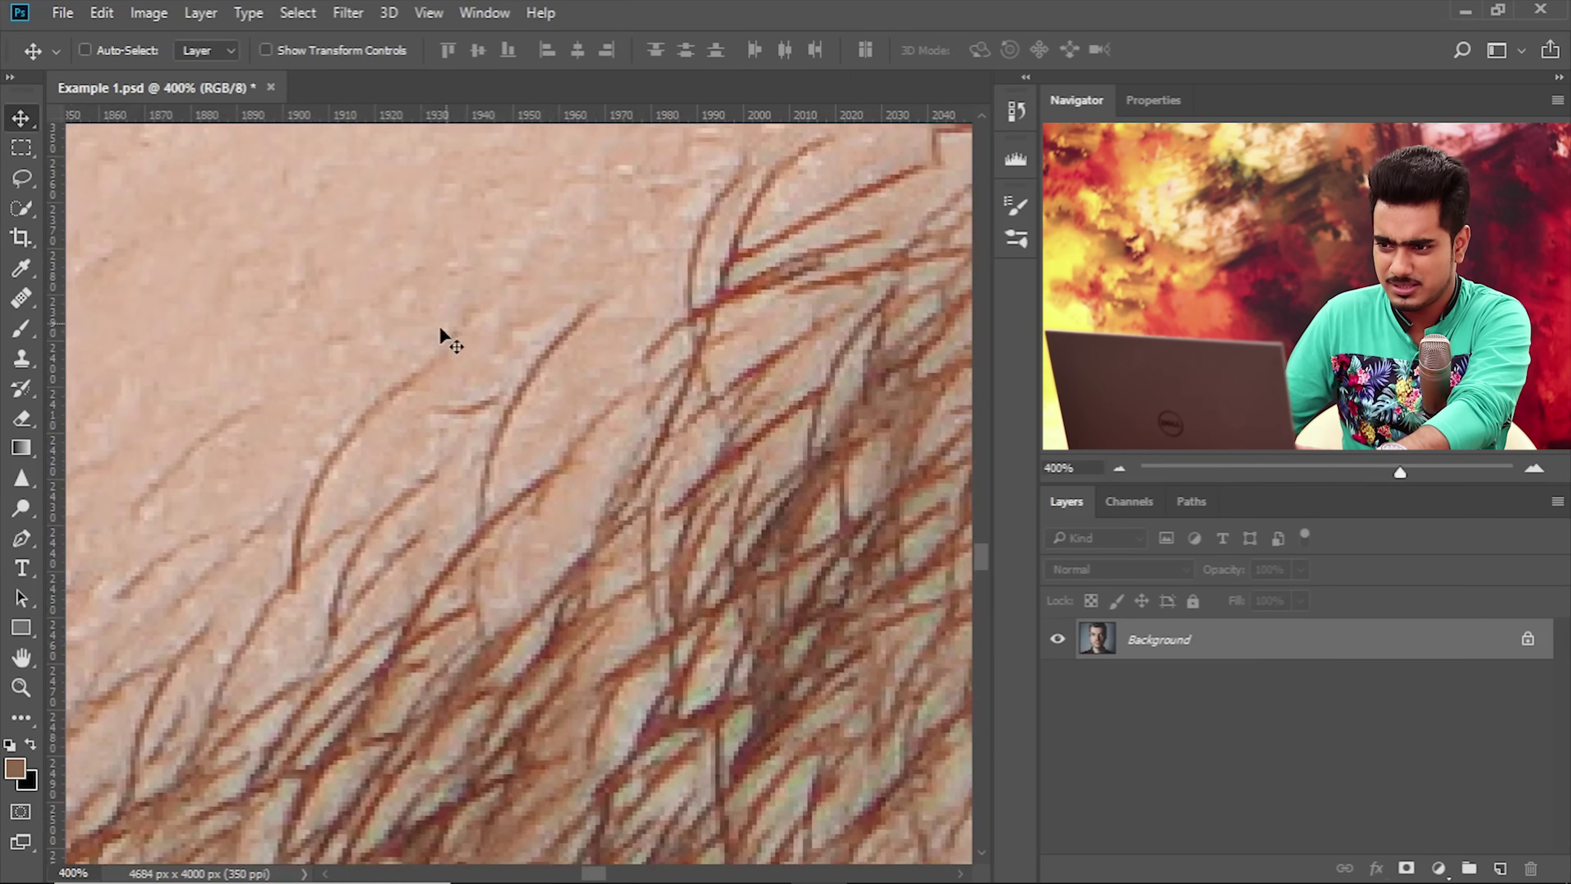
pyautogui.moveTo(570, 300); pyautogui.dragTo(545, 297)
pyautogui.moveTo(486, 572); pyautogui.dragTo(417, 548)
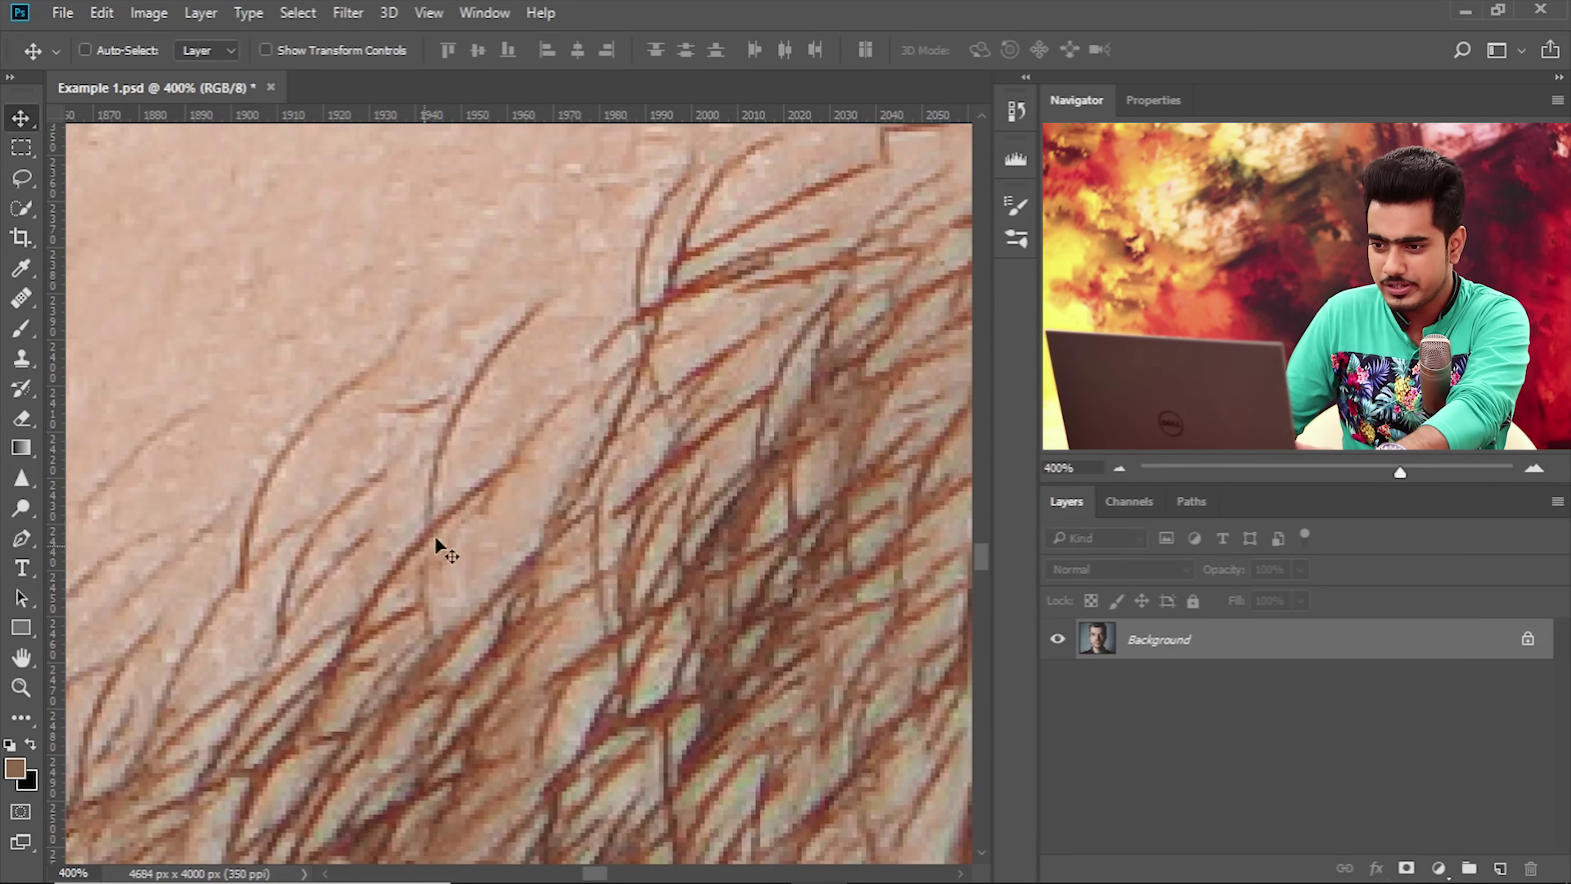
# Copy a rectangular area of about 52 x 60 px around one isolated moustache hair to a new layer and hide the Background.
pyautogui.rightClick(29, 154)
pyautogui.click(155, 144)
pyautogui.moveTo(356, 271); pyautogui.dragTo(592, 544)
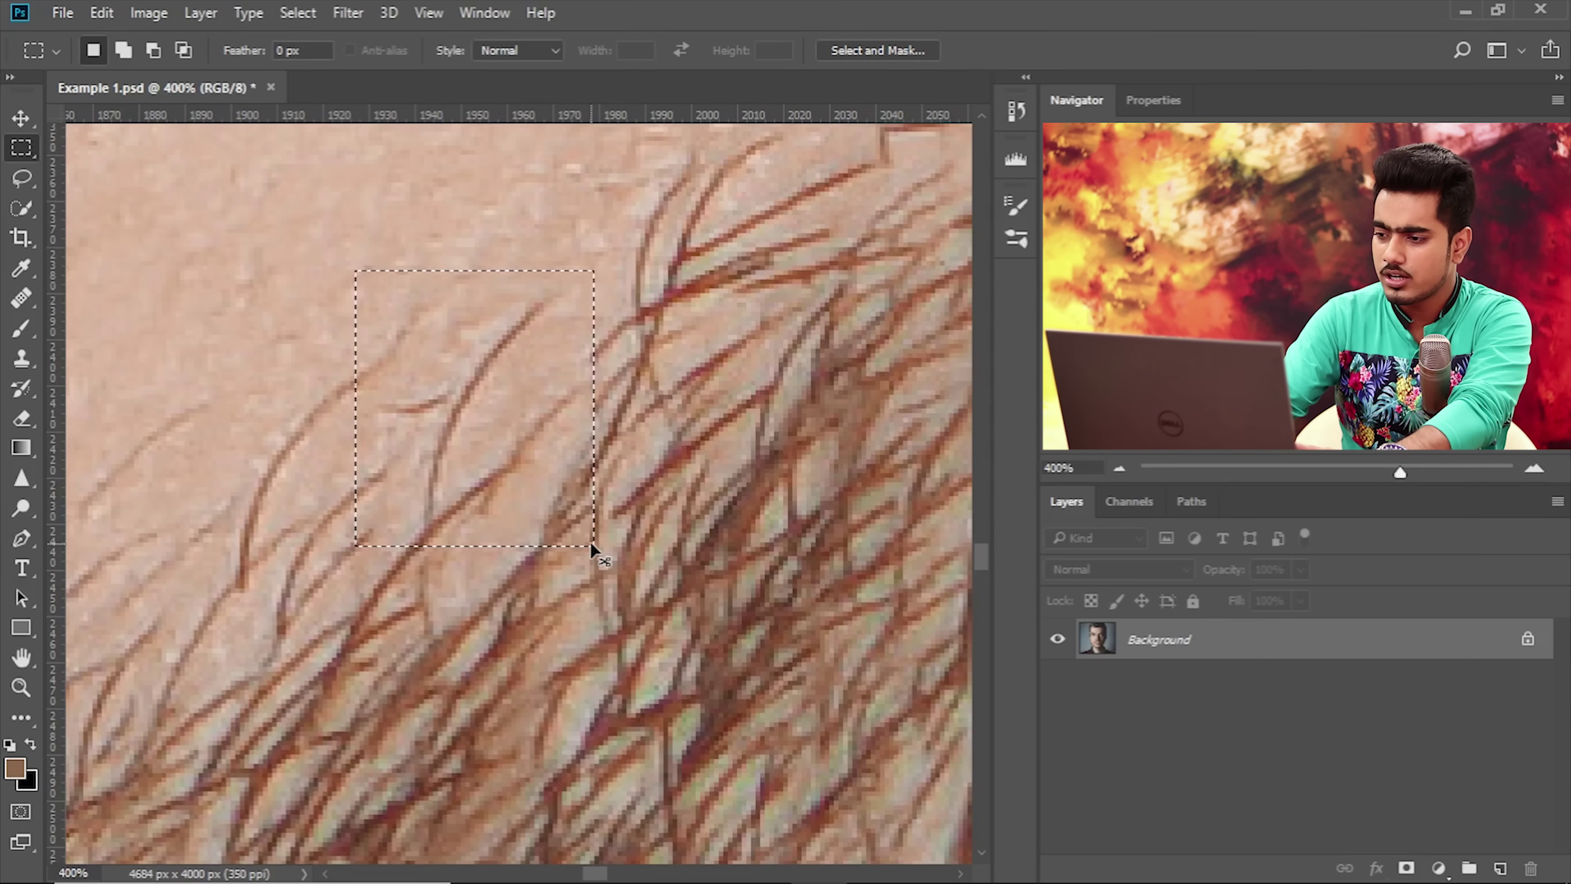
pyautogui.hotkey('ctrl', 'j')
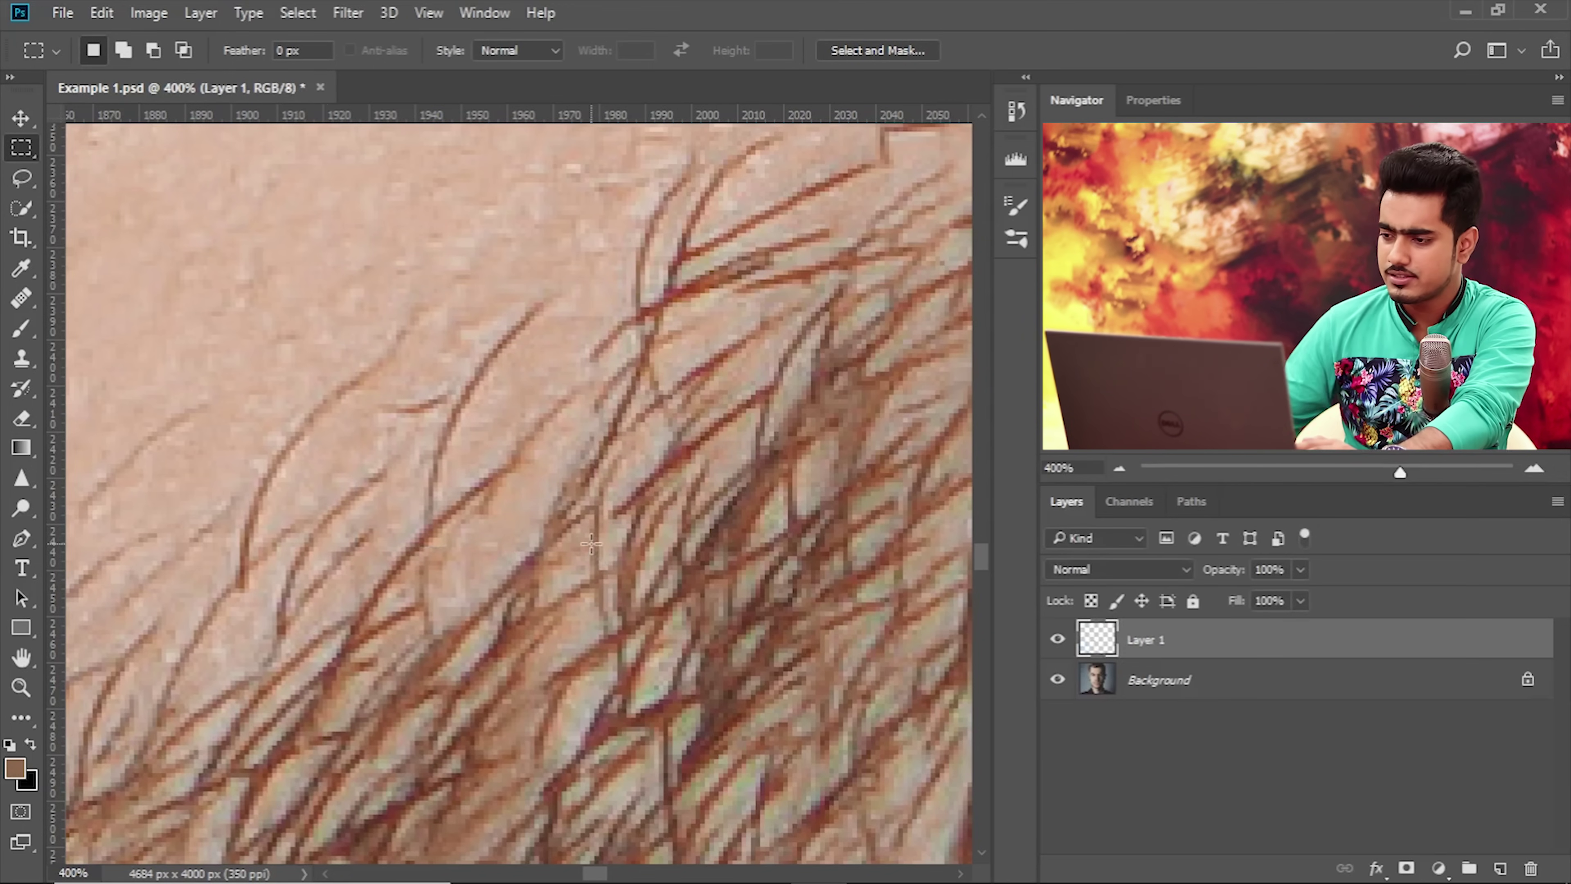
pyautogui.click(1058, 680)
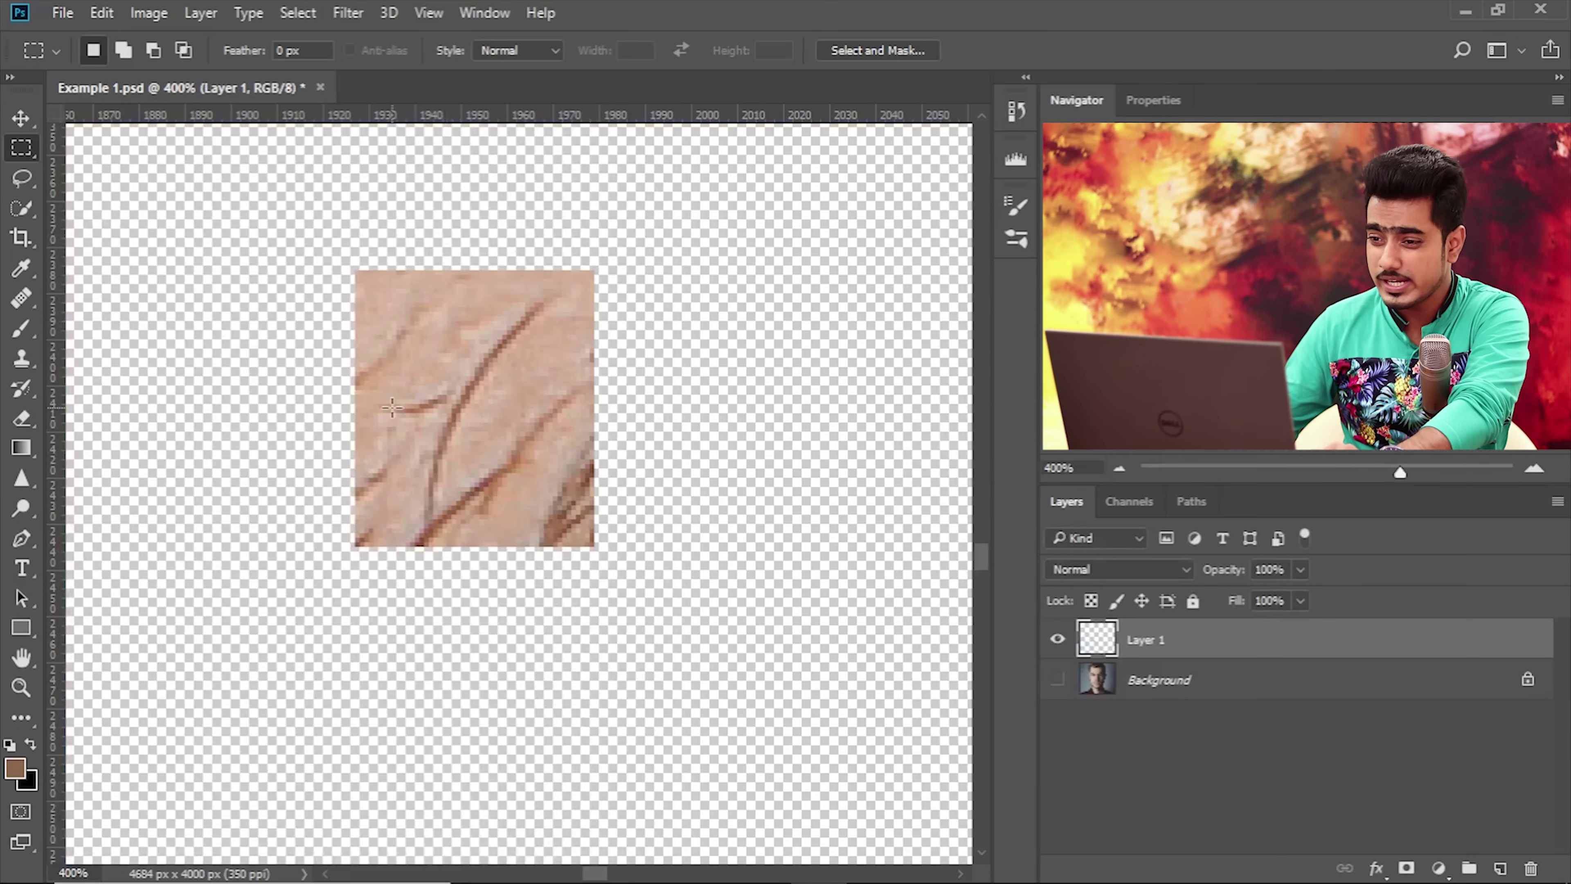
# Add a white Solid Color fill layer directly above the Background, beneath the copied hair patch.
pyautogui.click(1322, 676)
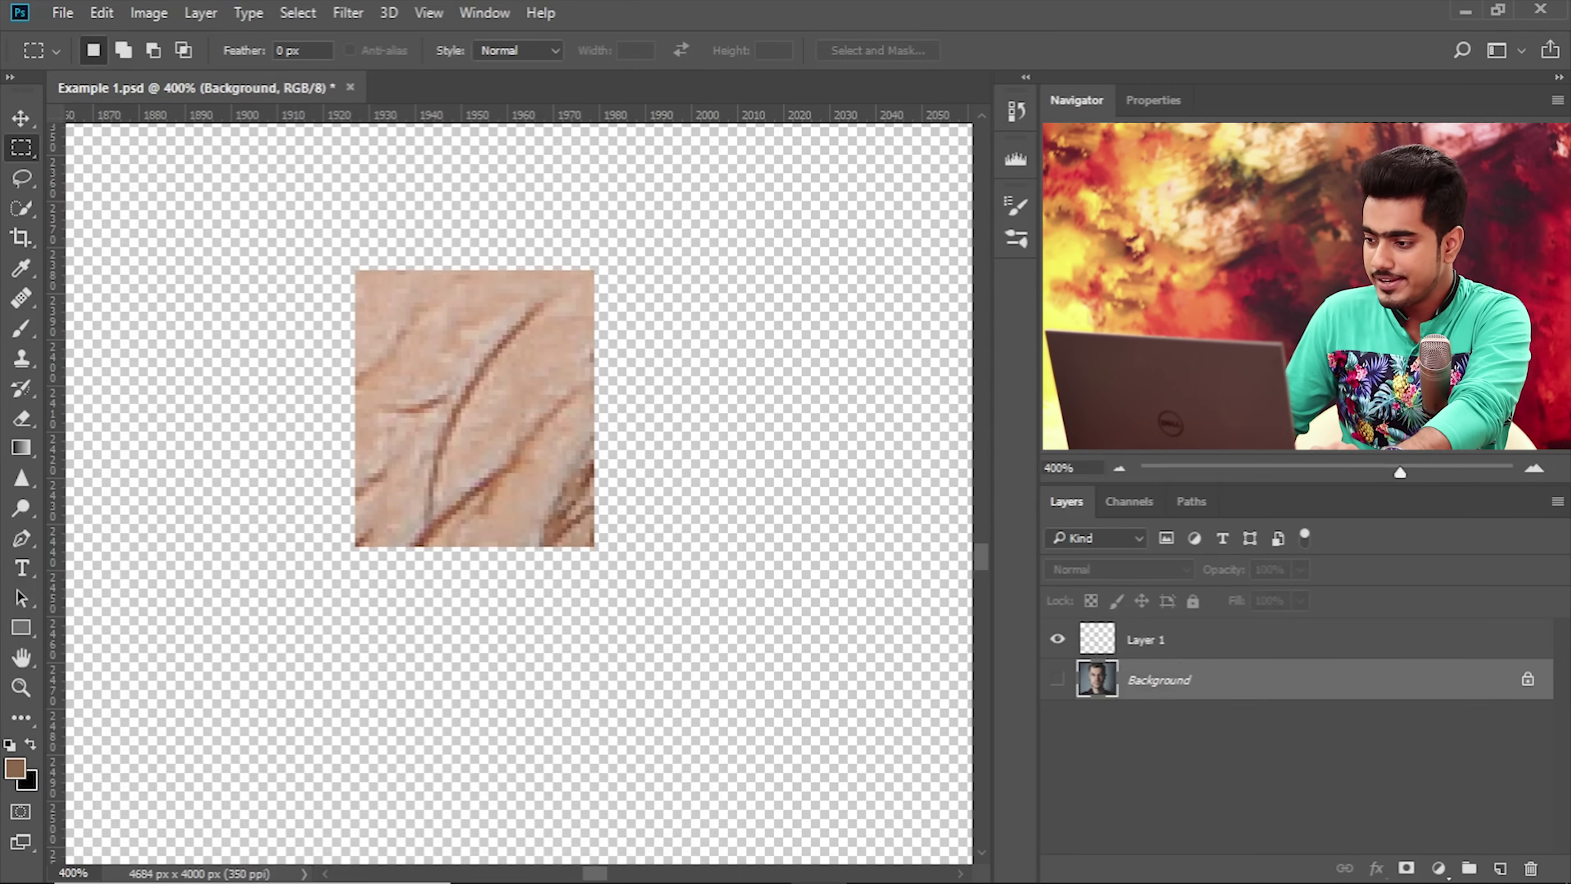
pyautogui.click(1439, 869)
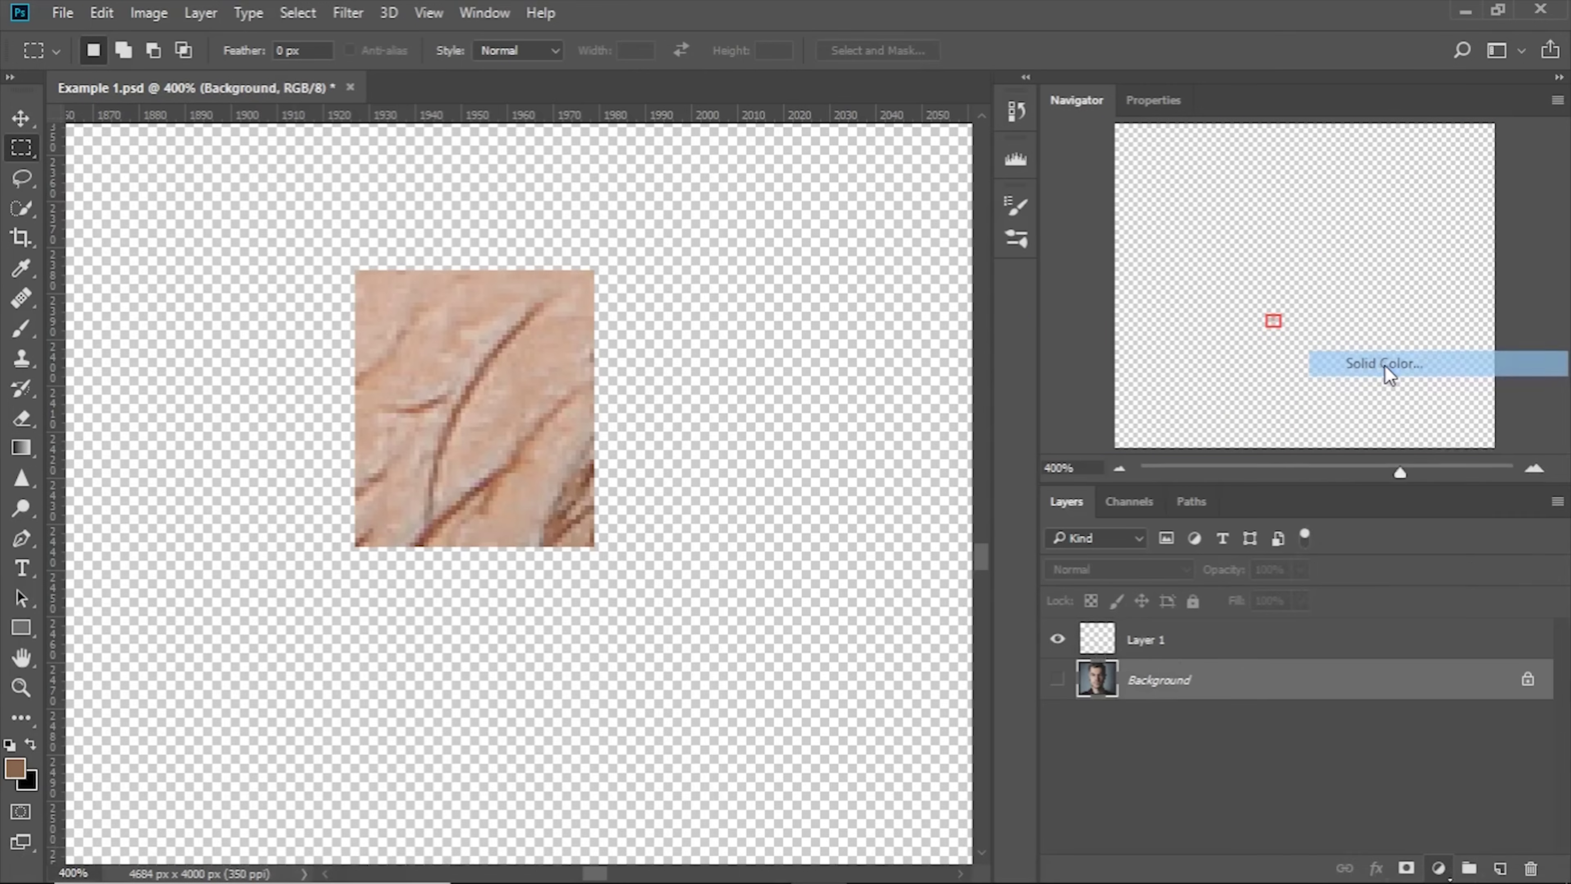
pyautogui.click(1384, 365)
pyautogui.moveTo(1069, 432); pyautogui.dragTo(800, 235)
pyautogui.click(1466, 296)
pyautogui.press('m')
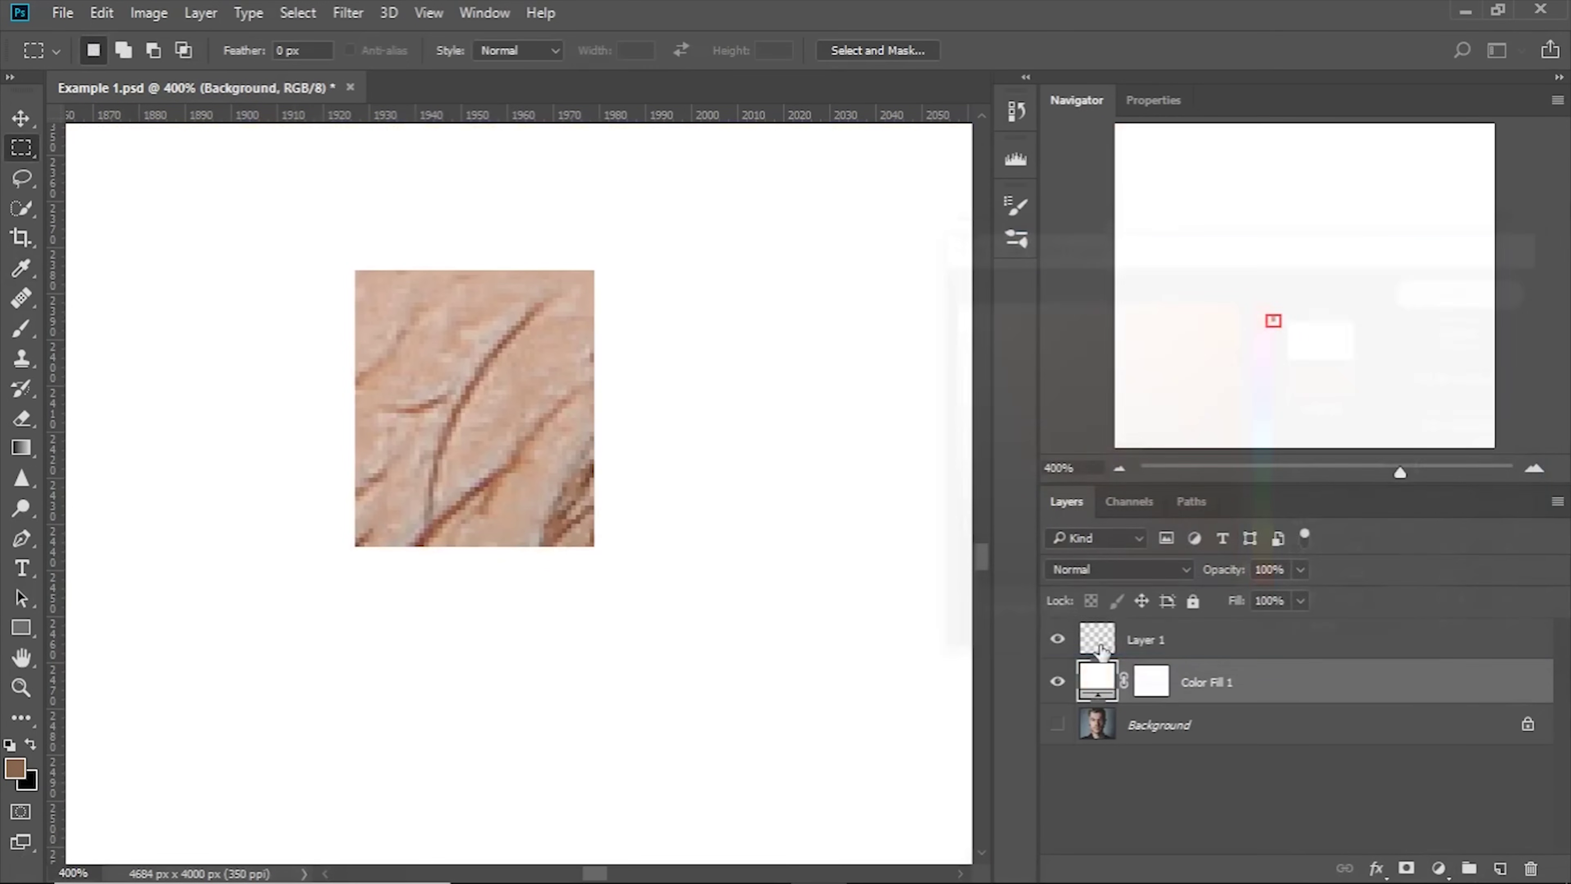
# Add a Hue/Saturation adjustment layer above the hair patch and set its saturation to -100.
pyautogui.hotkey('alt', ']')
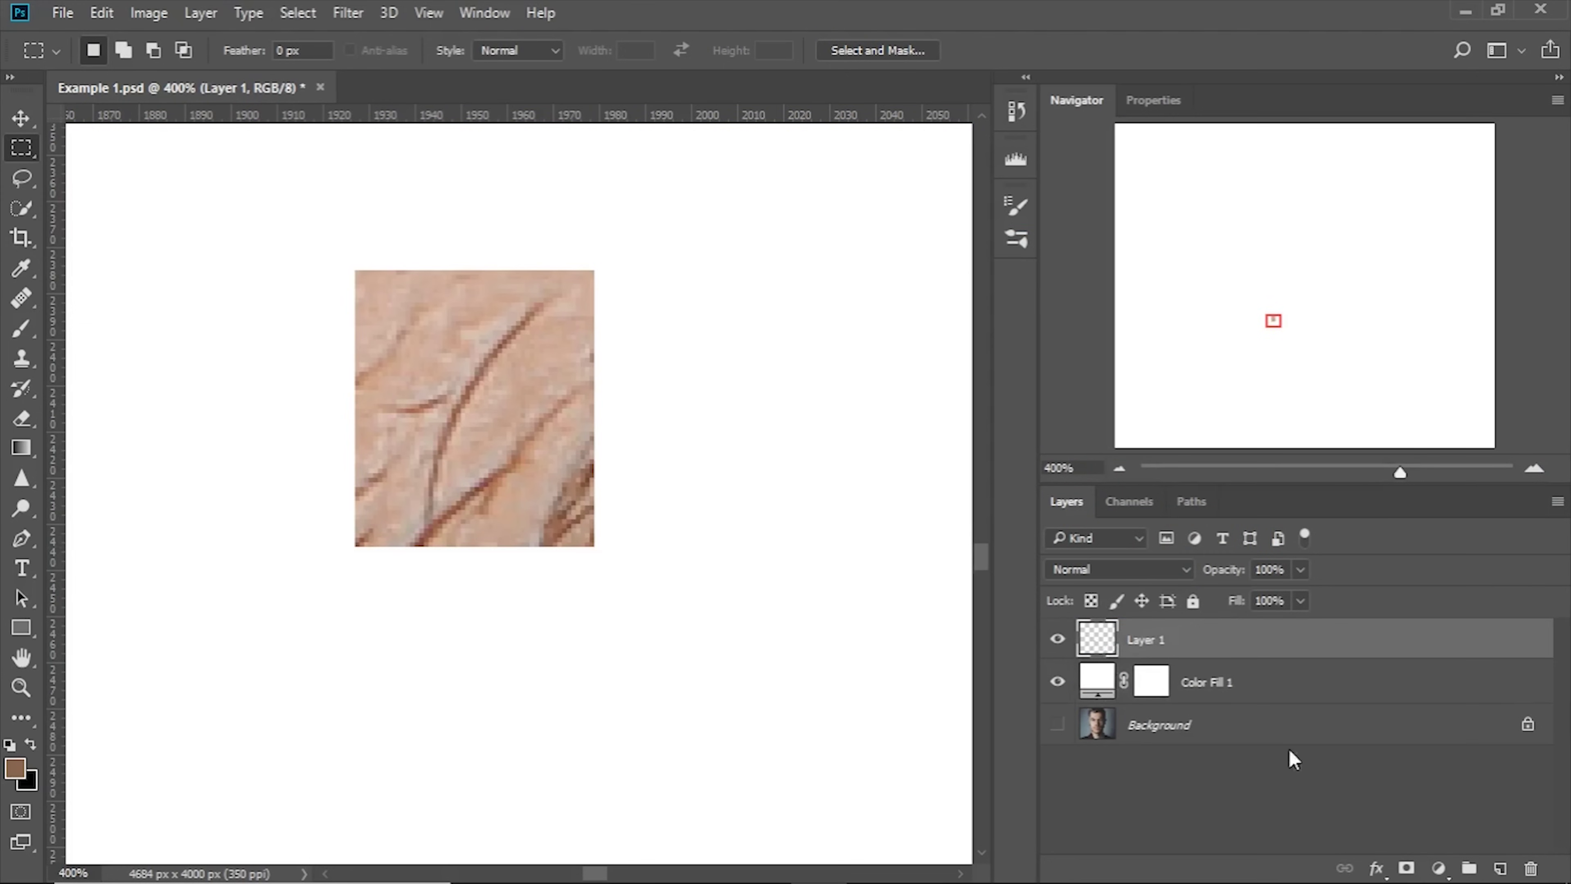
pyautogui.click(1439, 869)
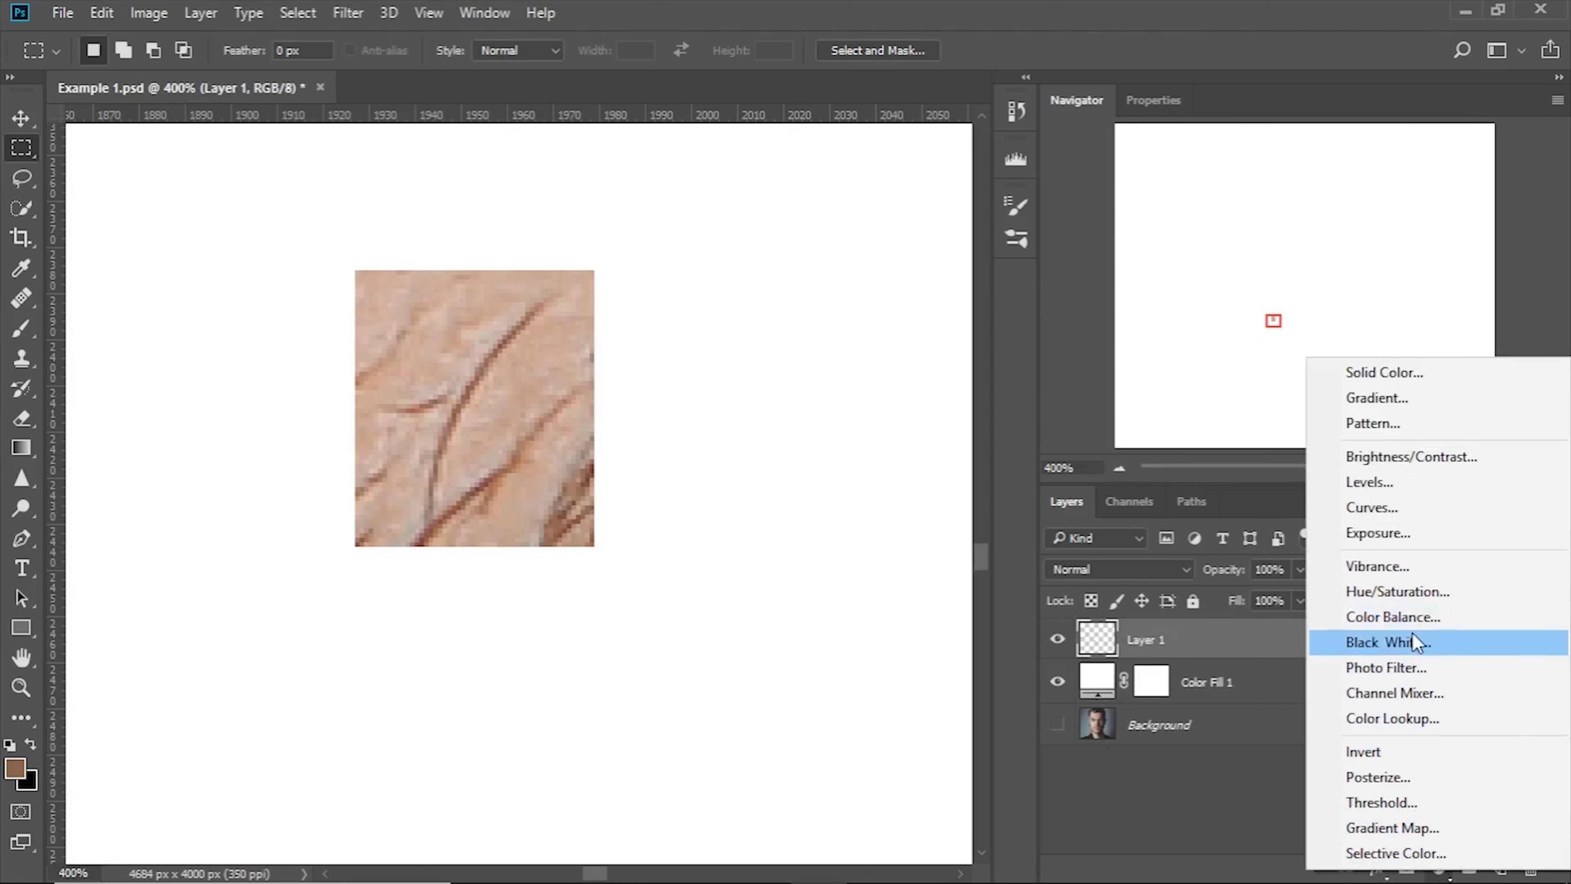
pyautogui.click(1400, 593)
pyautogui.moveTo(1295, 302); pyautogui.dragTo(1017, 299)
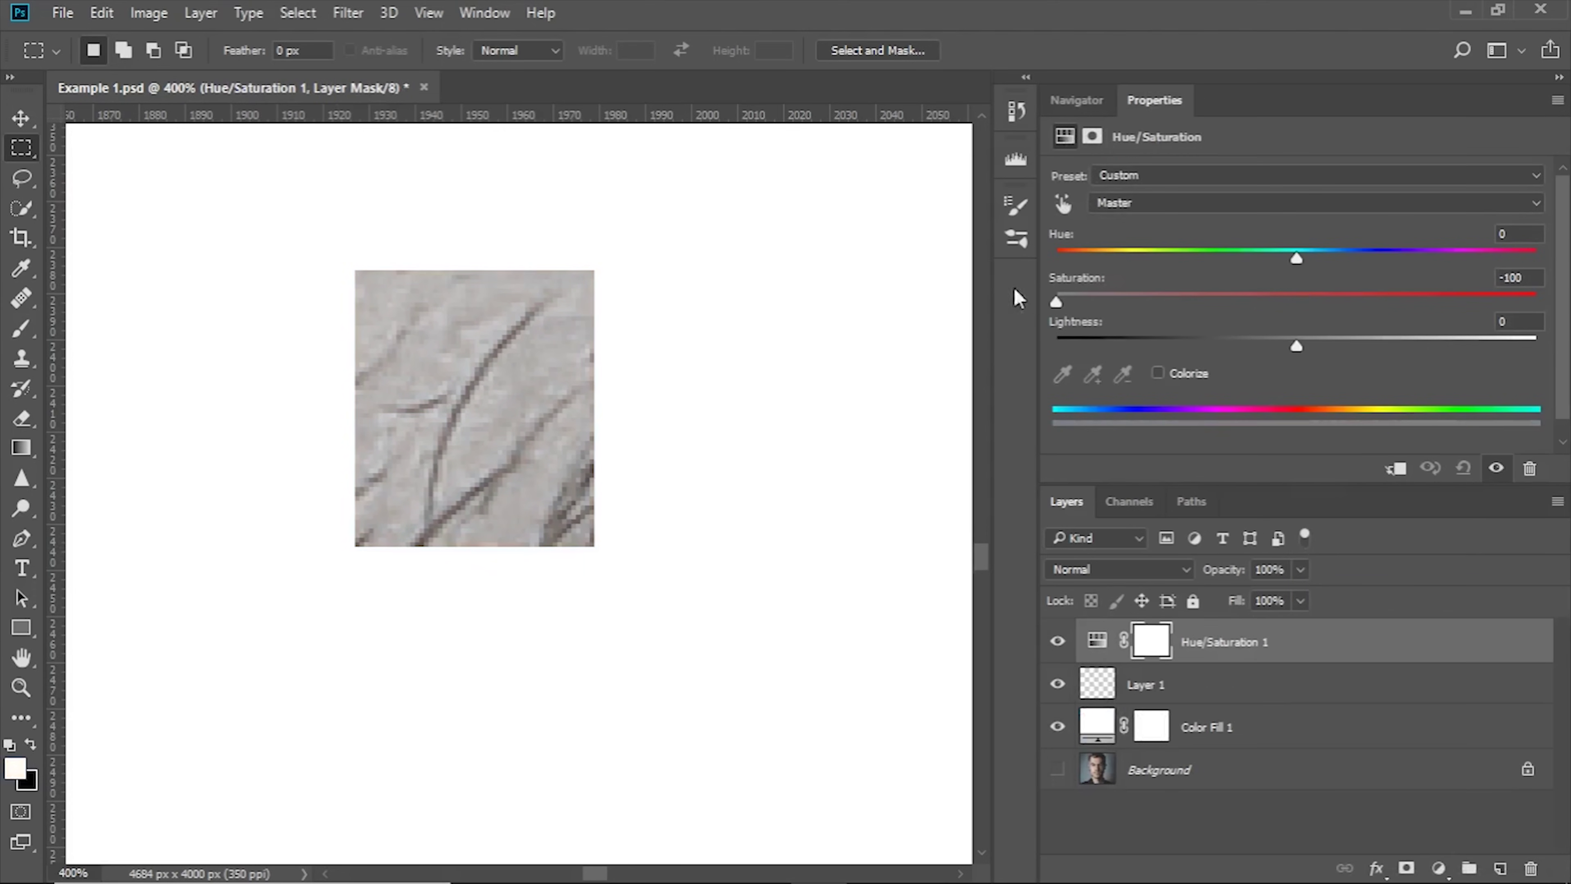
# Add a Curves adjustment directly above the hair patch, with the white point input at 148 and the black point input at 69.
pyautogui.click(1145, 687)
pyautogui.click(1057, 683)
pyautogui.click(1058, 683)
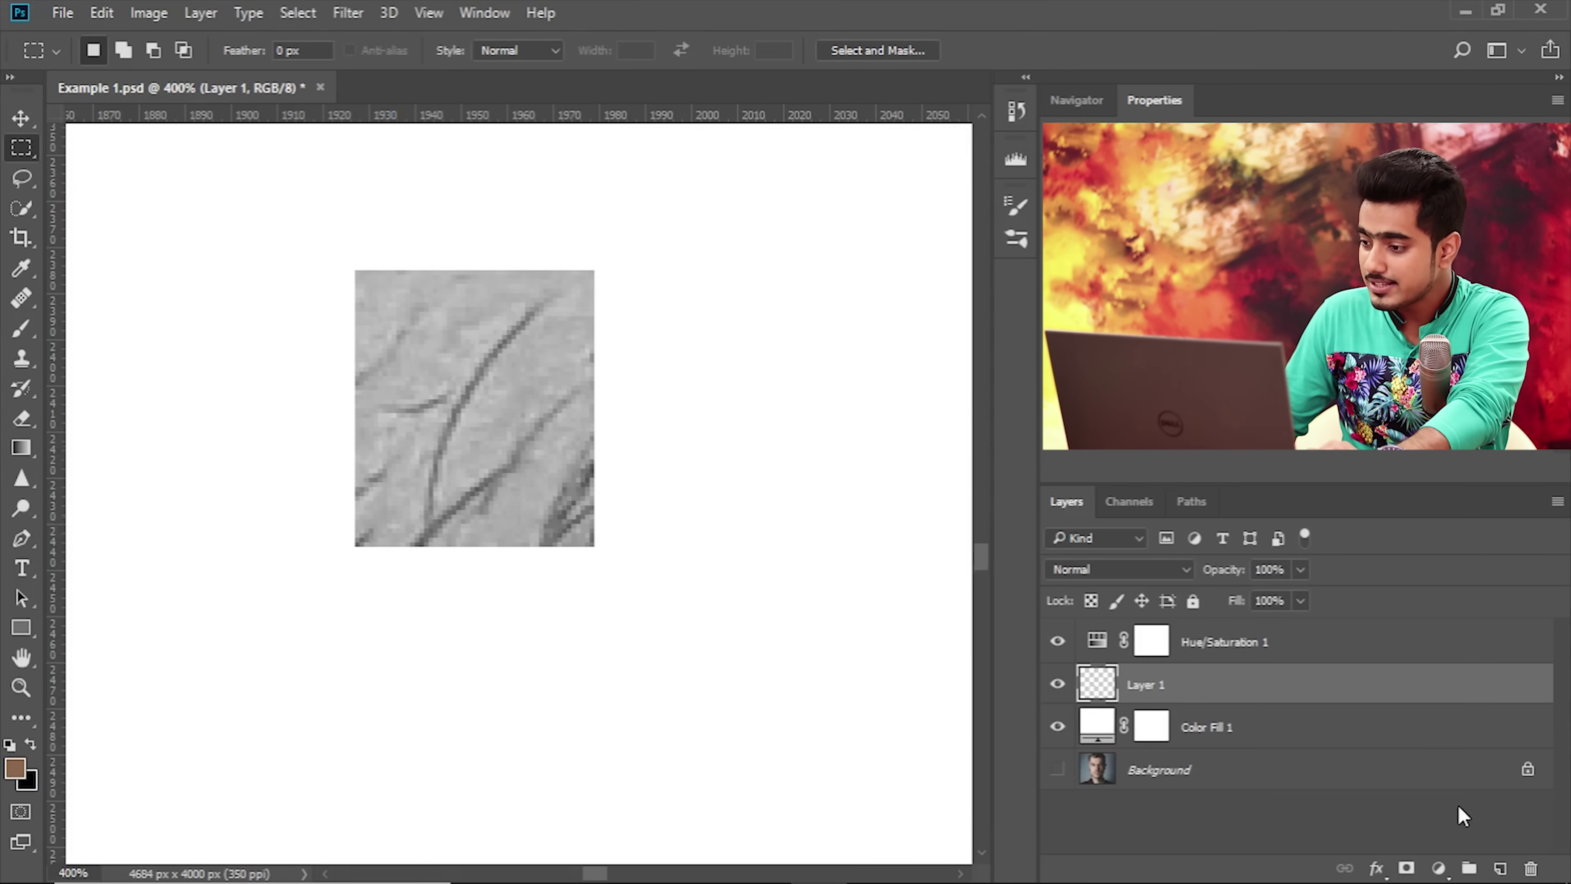
pyautogui.click(1439, 869)
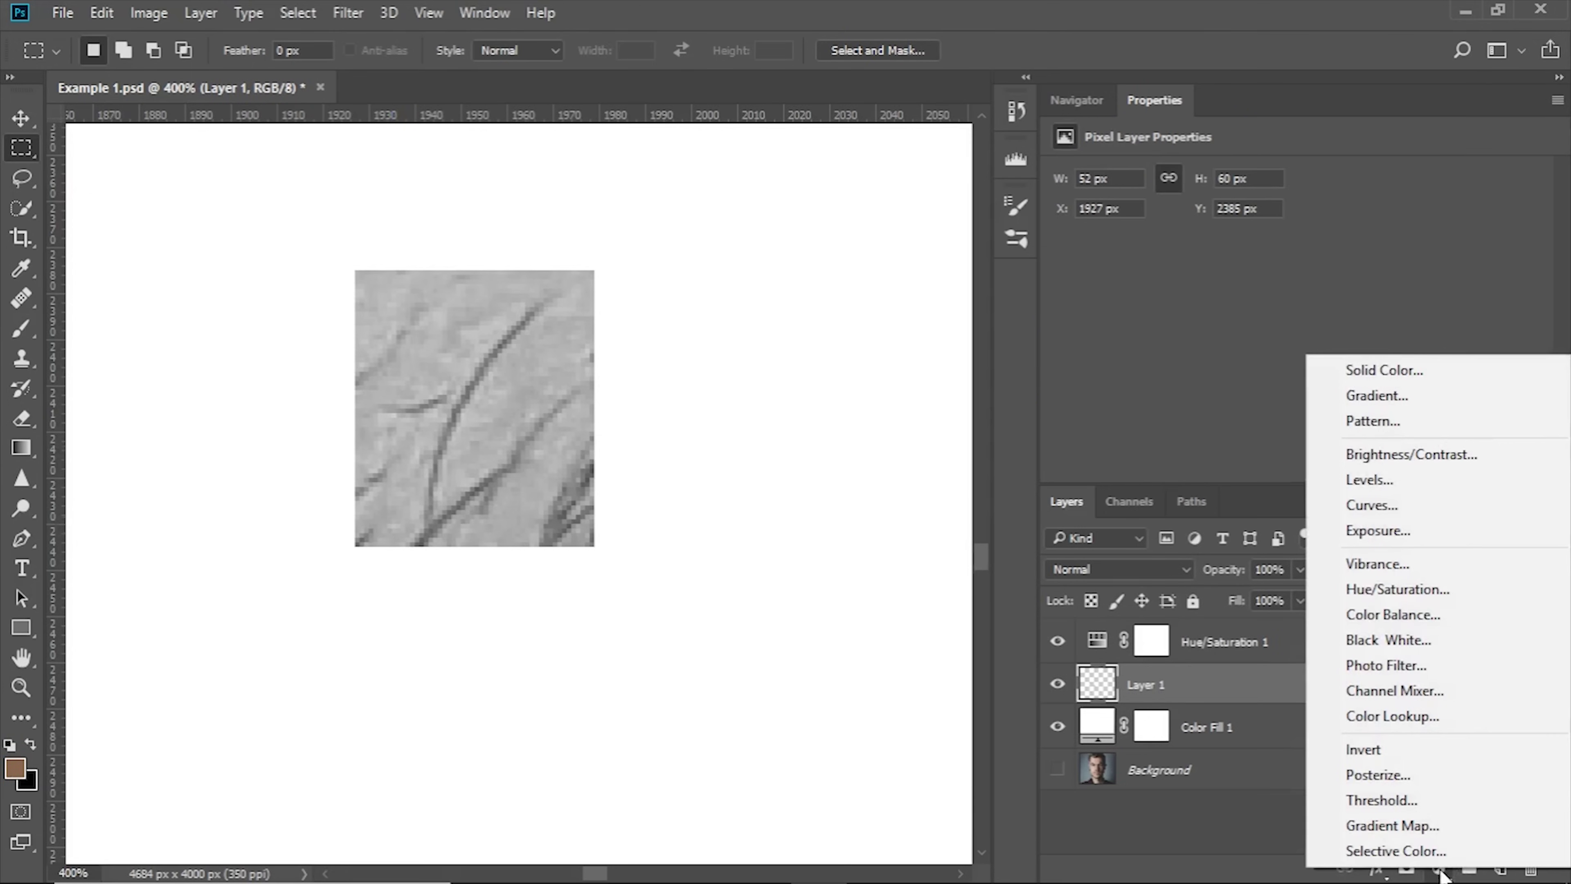
pyautogui.click(1397, 504)
pyautogui.scroll(-1, 1462, 396)
pyautogui.moveTo(1462, 387); pyautogui.dragTo(1379, 385)
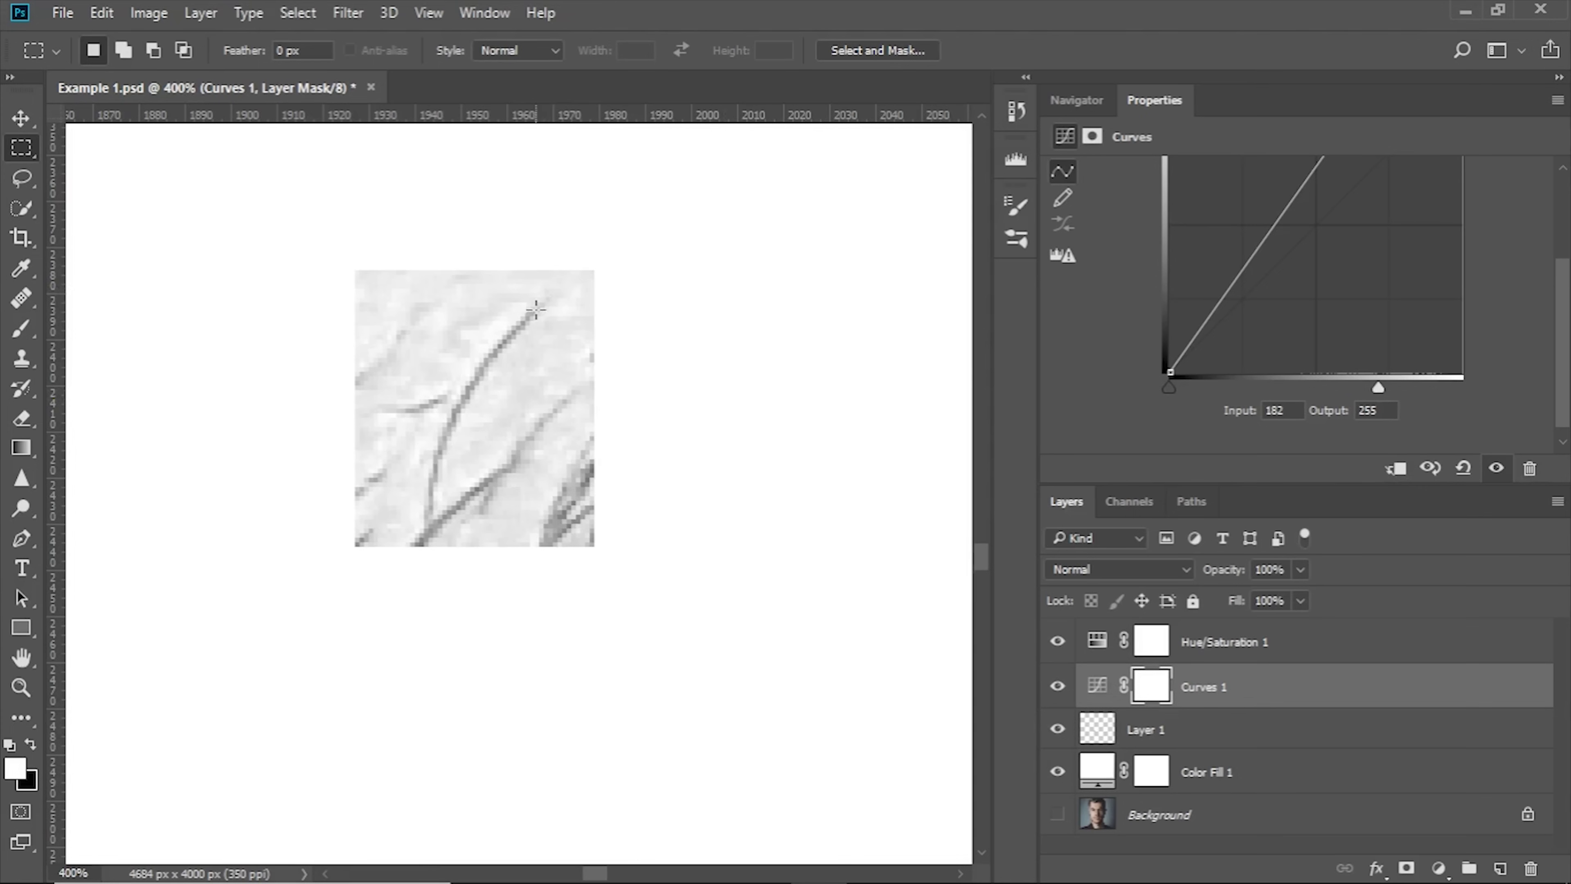
pyautogui.moveTo(1376, 388); pyautogui.dragTo(1341, 384)
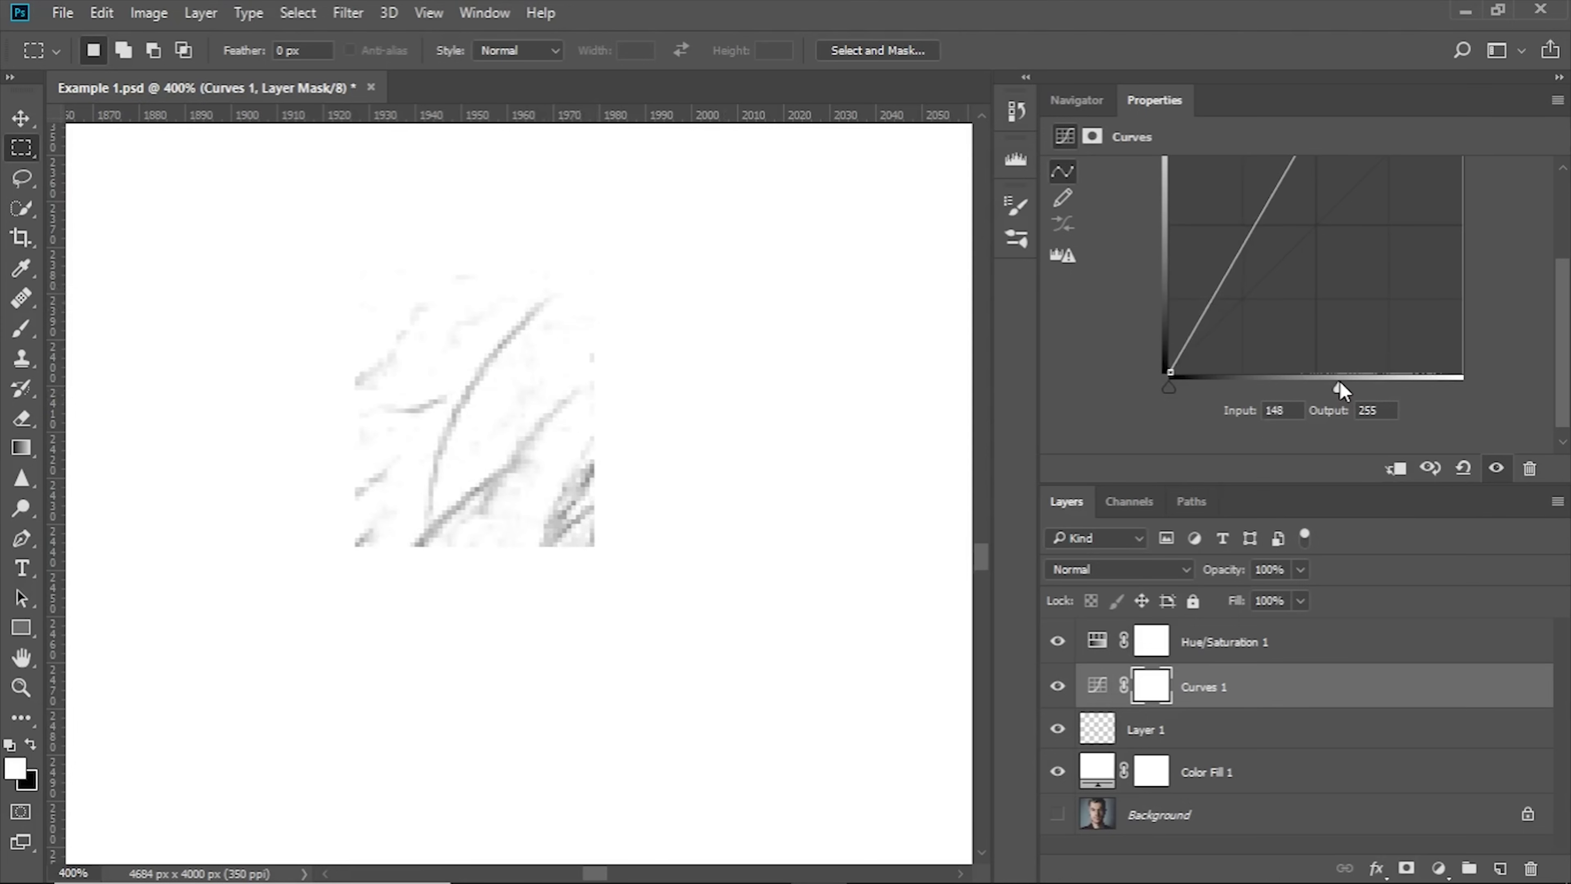
pyautogui.moveTo(1175, 386); pyautogui.dragTo(1243, 383)
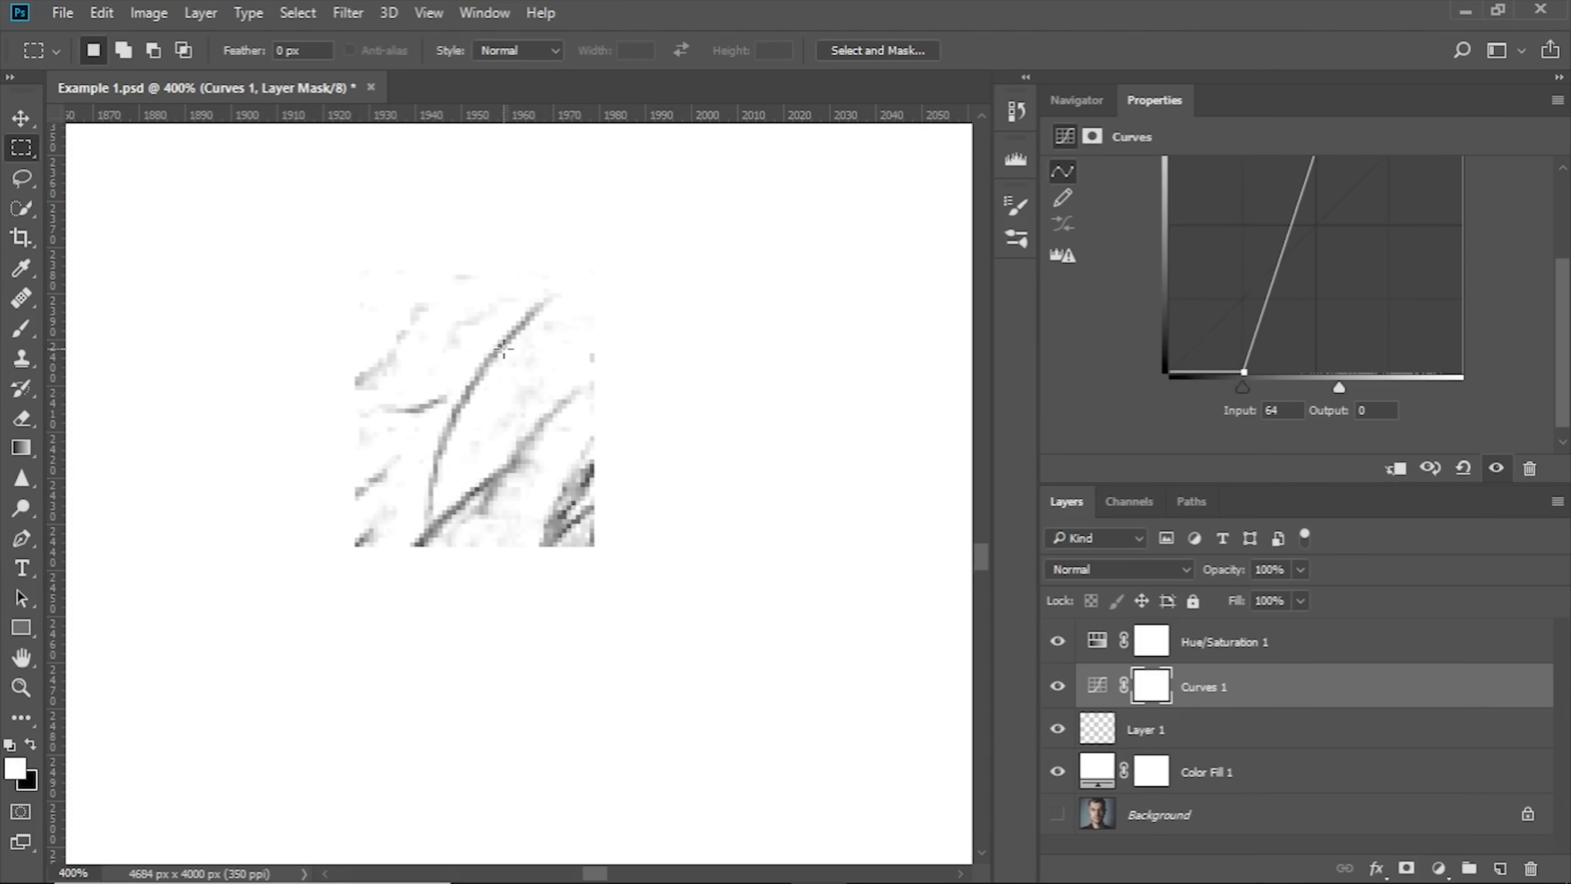
pyautogui.moveTo(1244, 387)
pyautogui.mouseDown()
pyautogui.moveTo(1175, 385)
pyautogui.moveTo(1244, 387)
pyautogui.mouseUp()
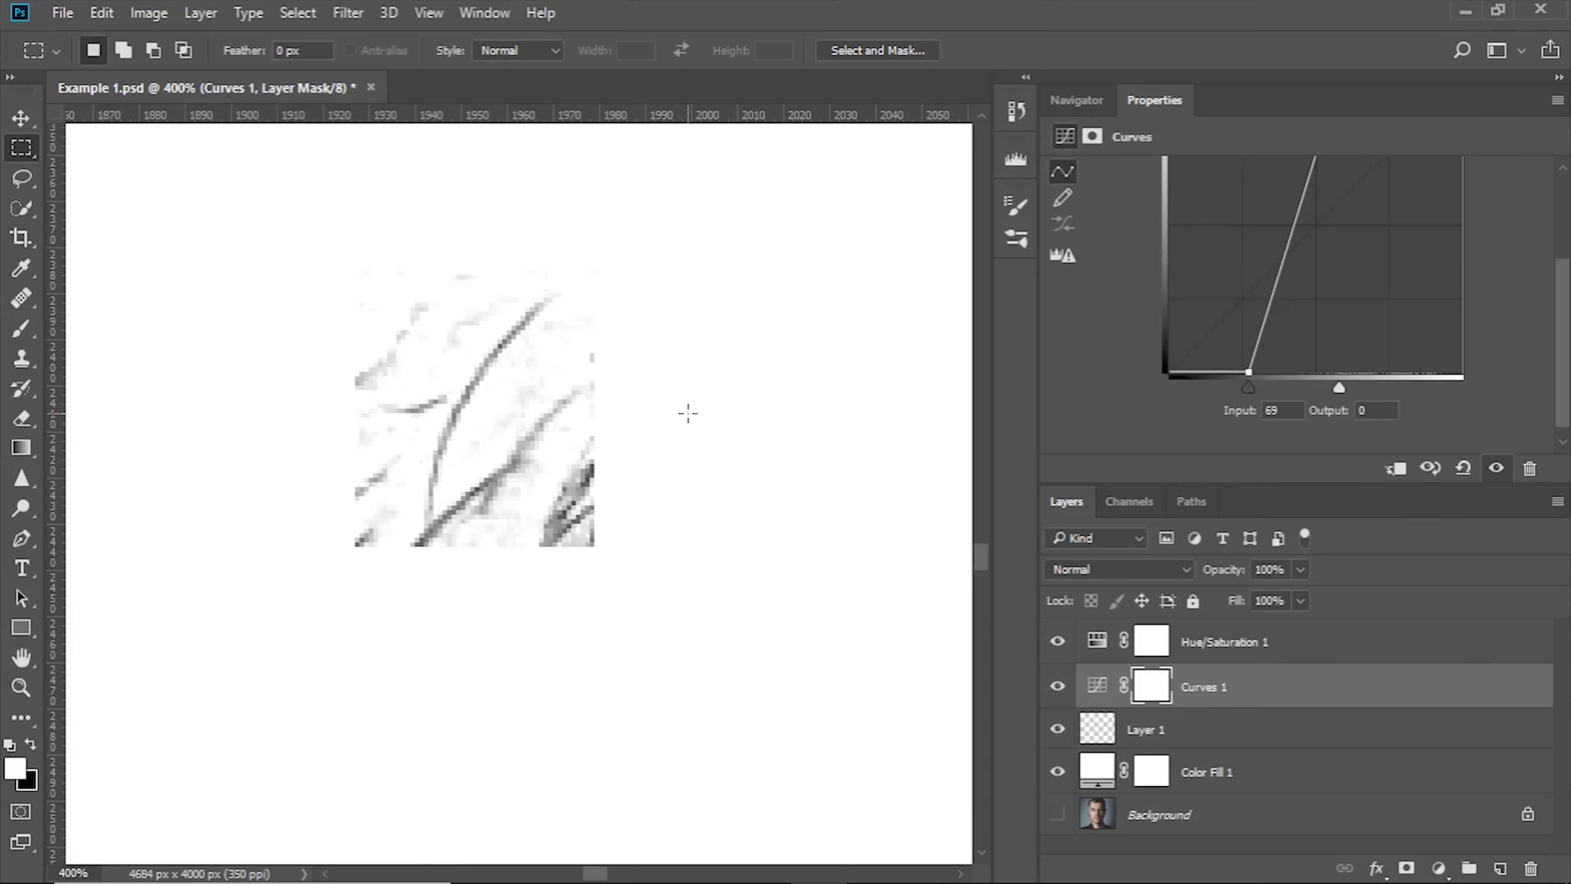
# Add a layer mask to the hair patch layer and activate the Brush tool.
pyautogui.hotkey('ctrl', '+')
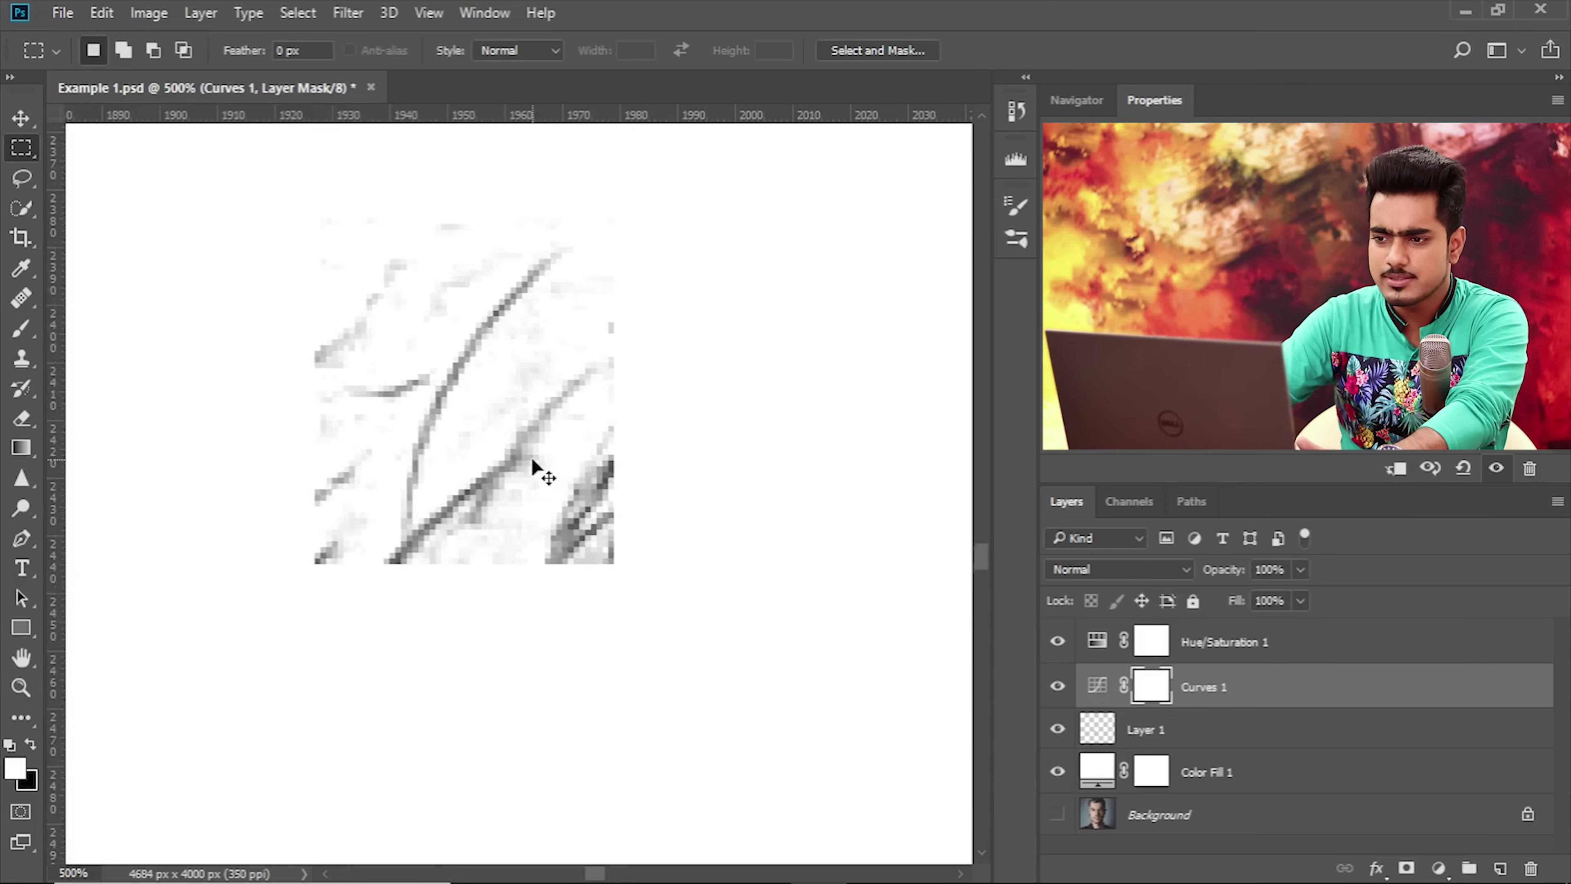
pyautogui.hotkey('ctrl', '+')
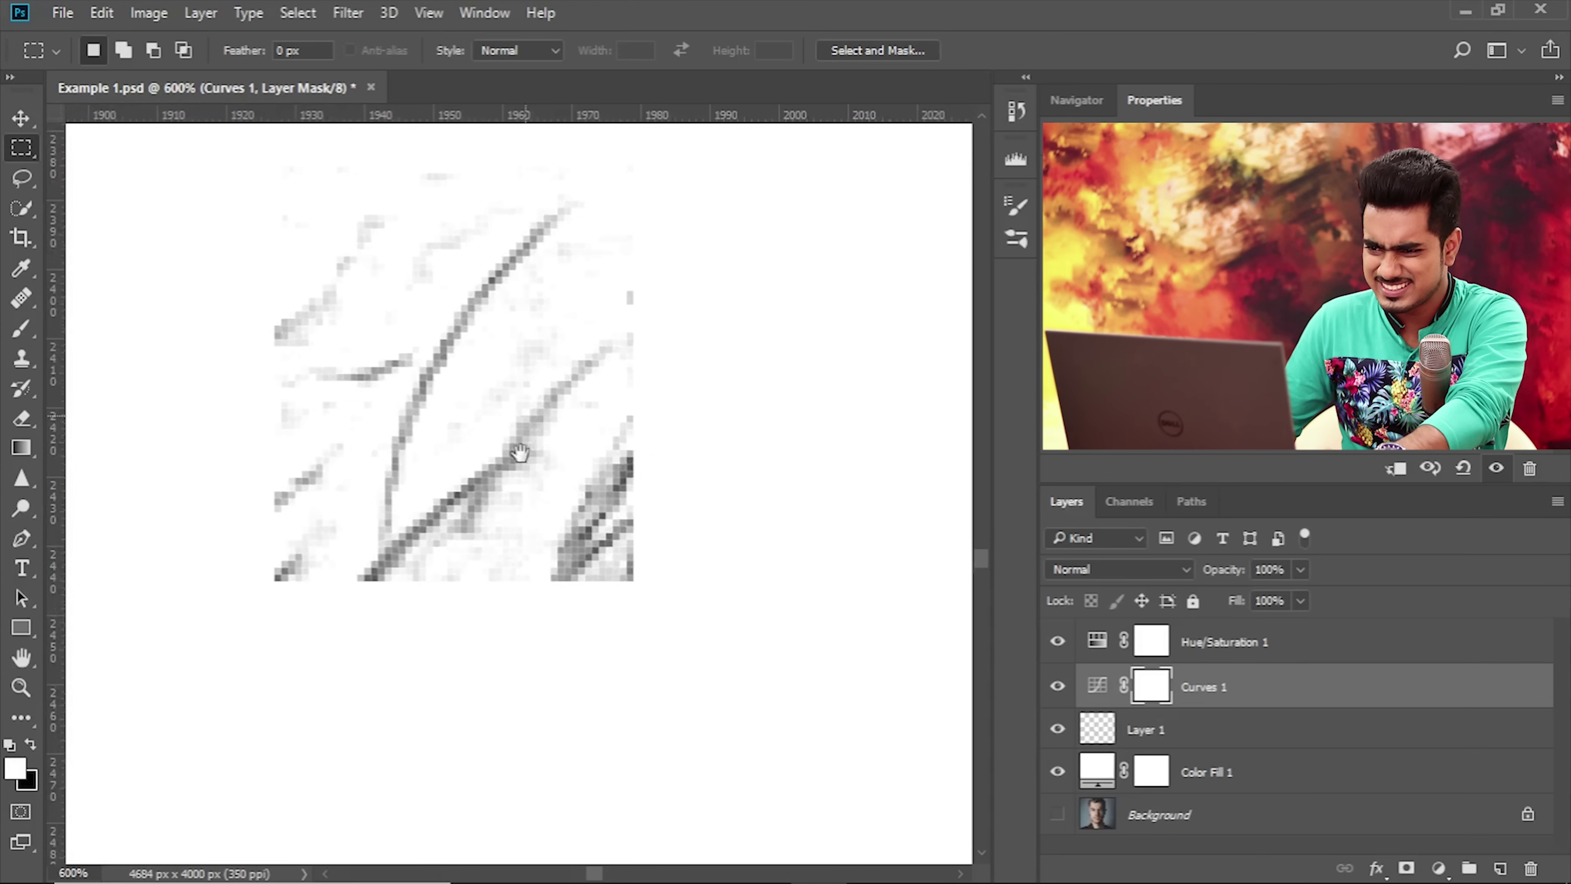
pyautogui.moveTo(520, 453); pyautogui.dragTo(511, 509)
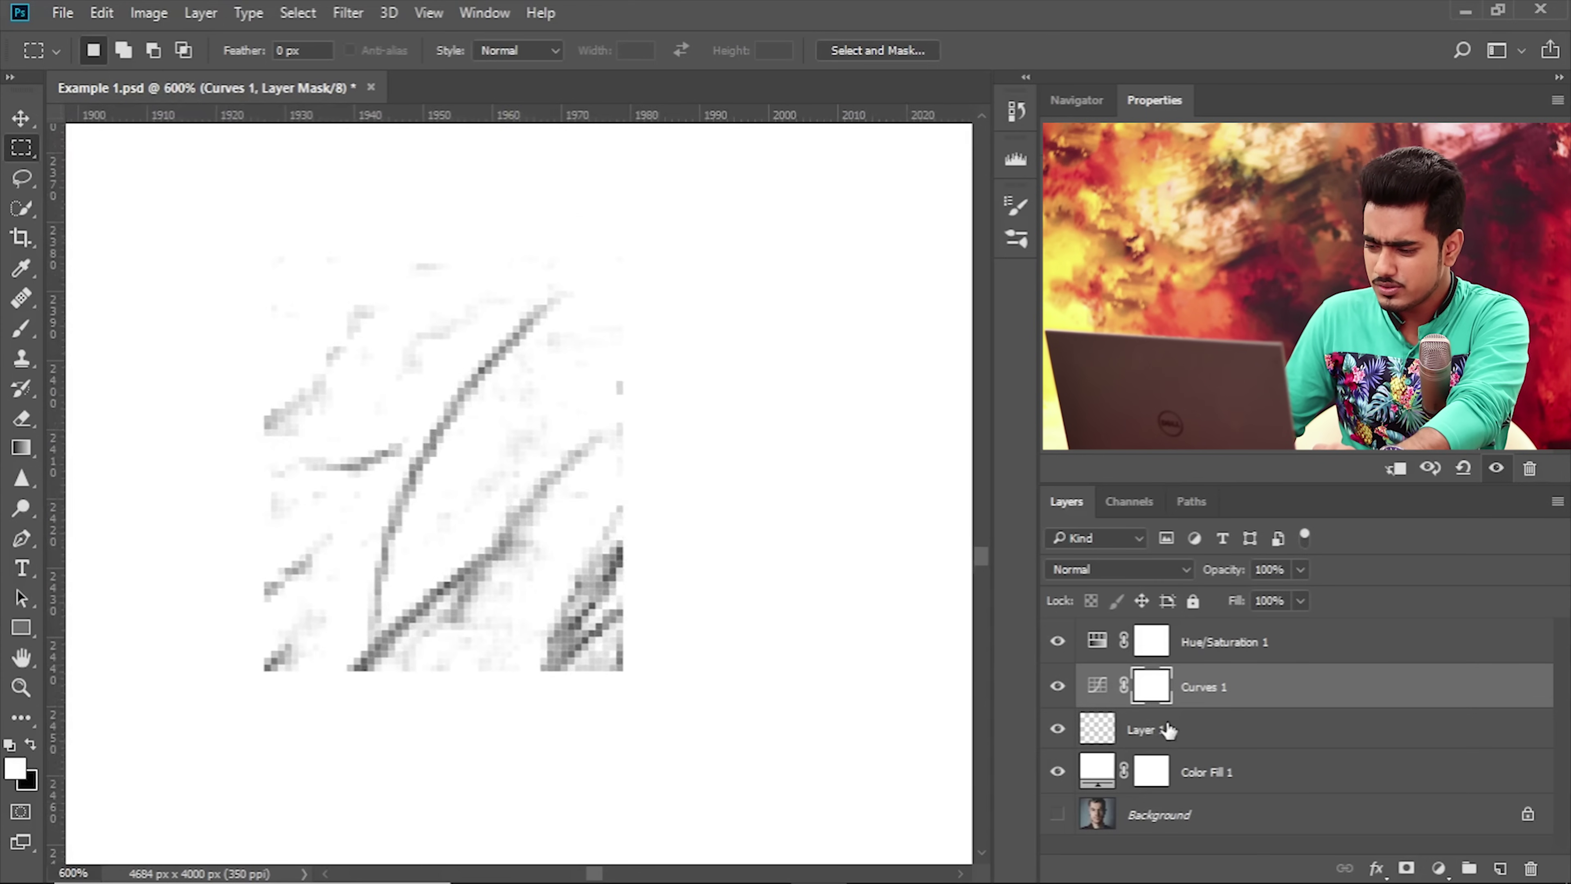
pyautogui.click(1168, 730)
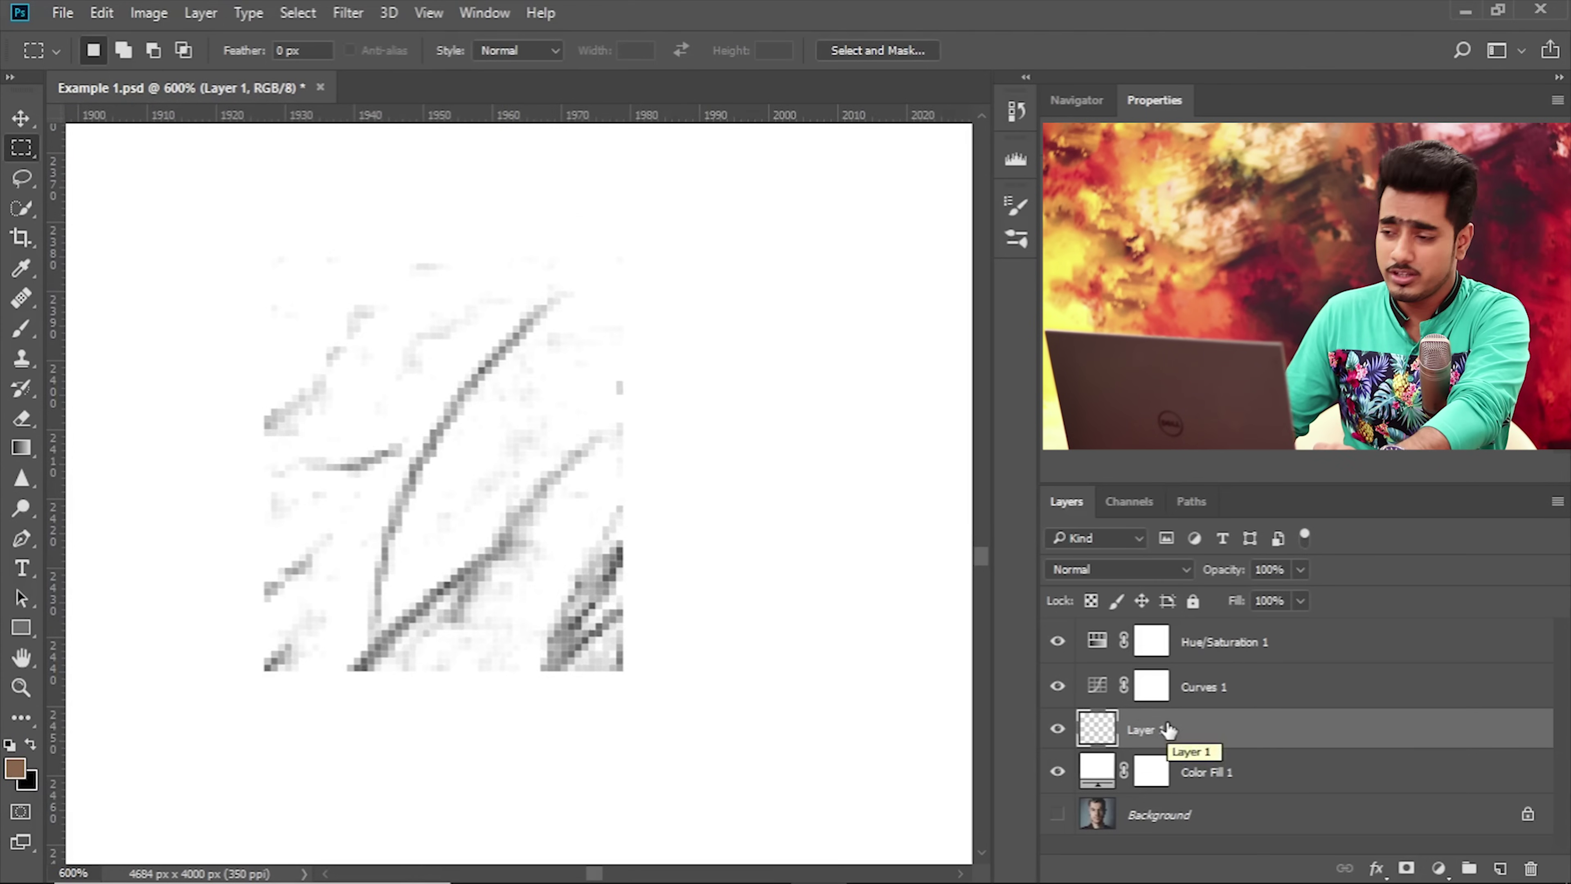
pyautogui.click(1408, 869)
pyautogui.click(22, 329)
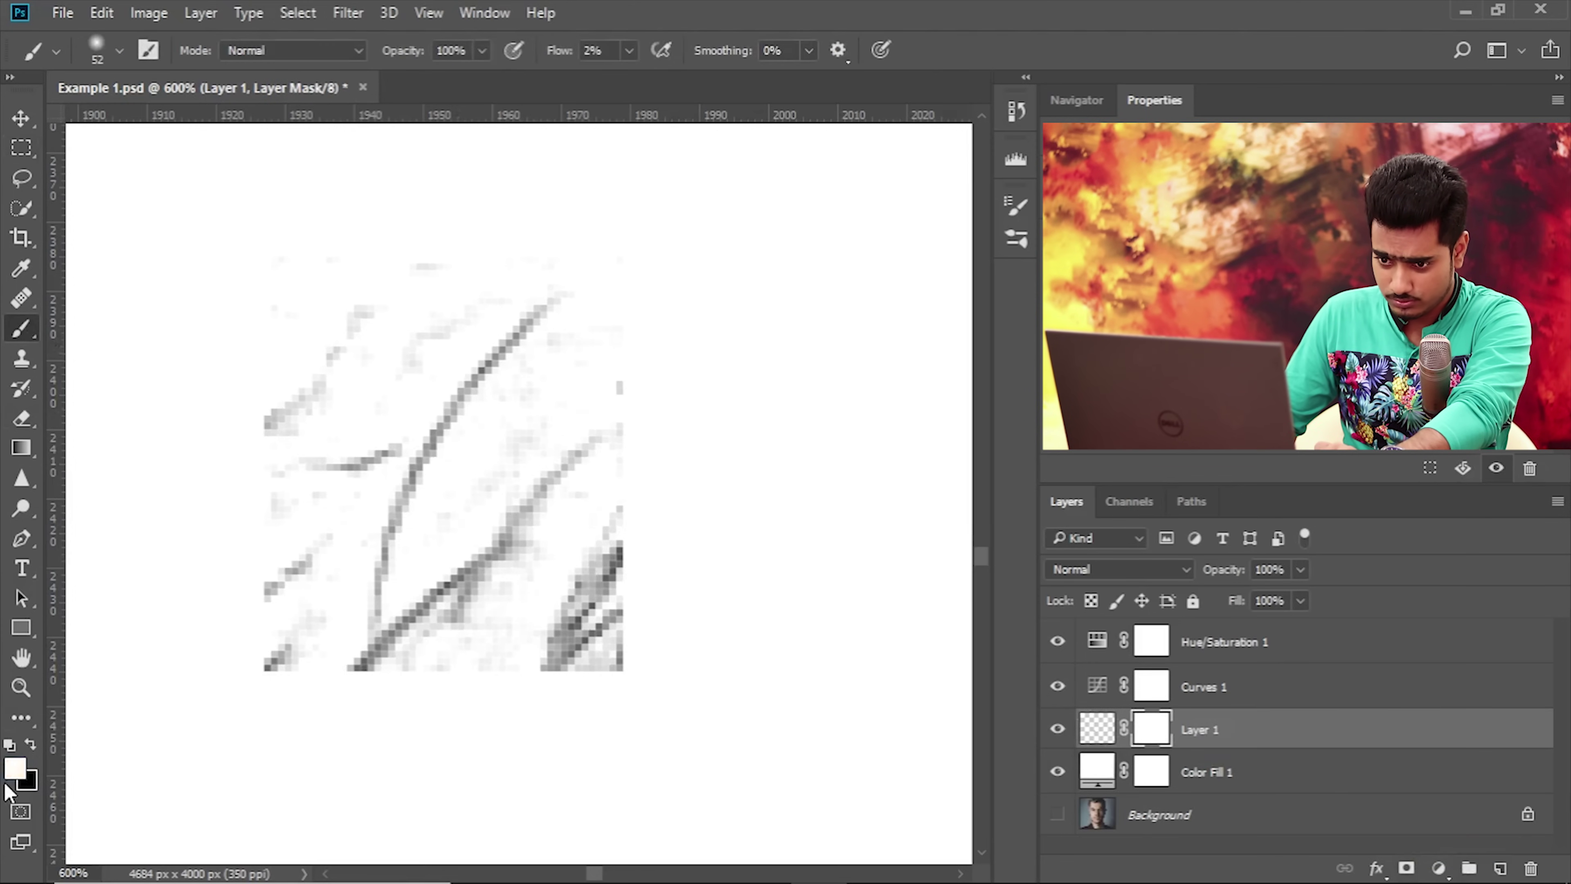
# Paint black on the mask with a 9 px brush at 20% flow to hide the stray hairs and texture around the main strand.
pyautogui.moveTo(482, 514); pyautogui.dragTo(332, 496)
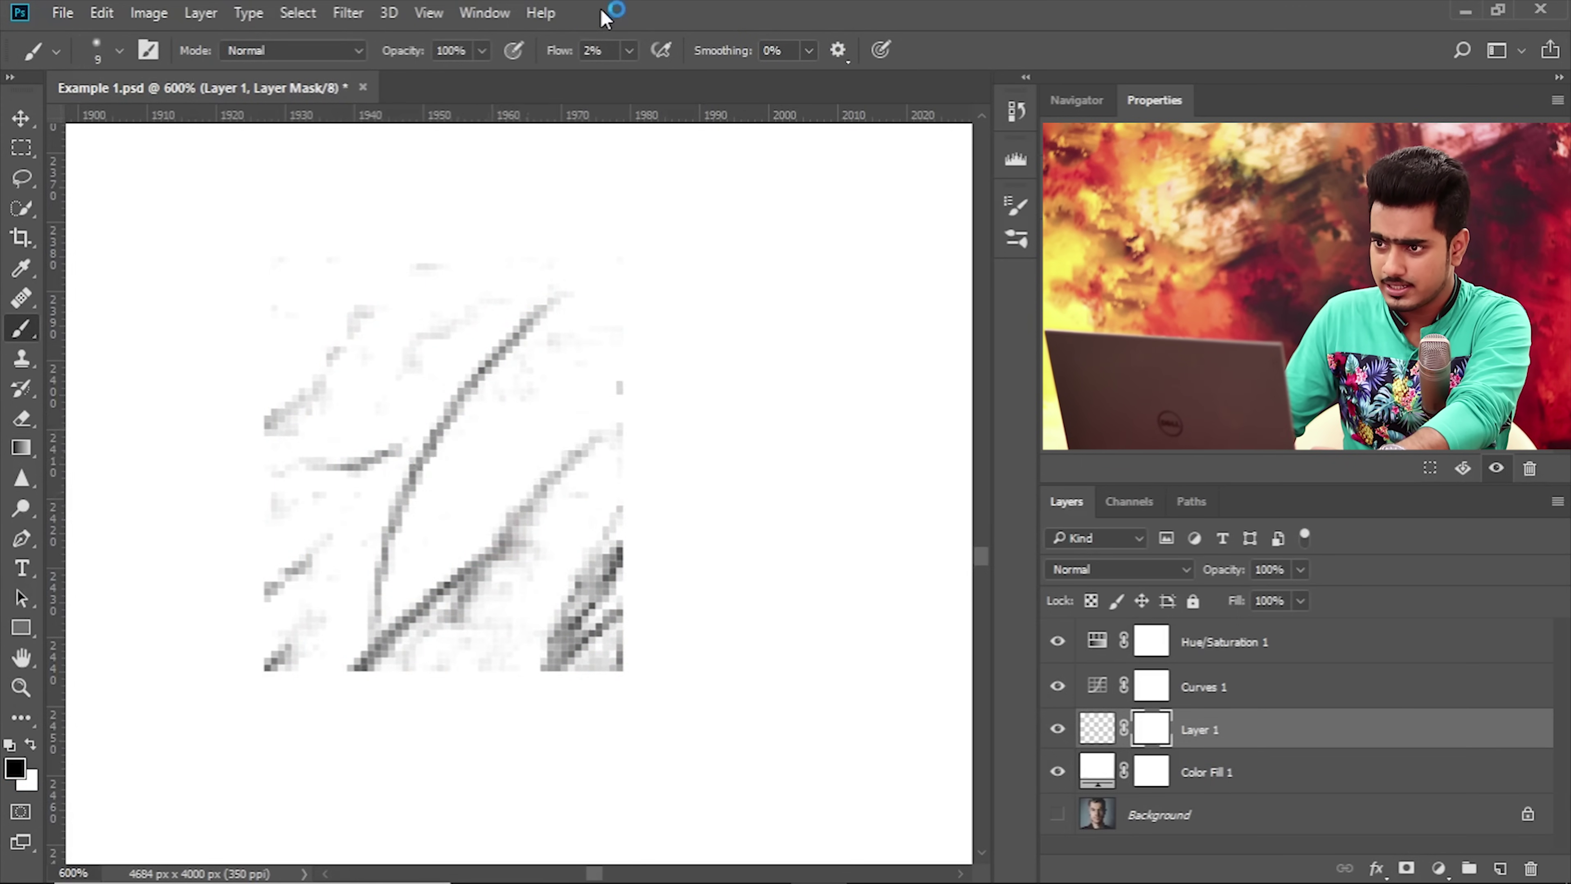
pyautogui.click(629, 50)
pyautogui.click(540, 404)
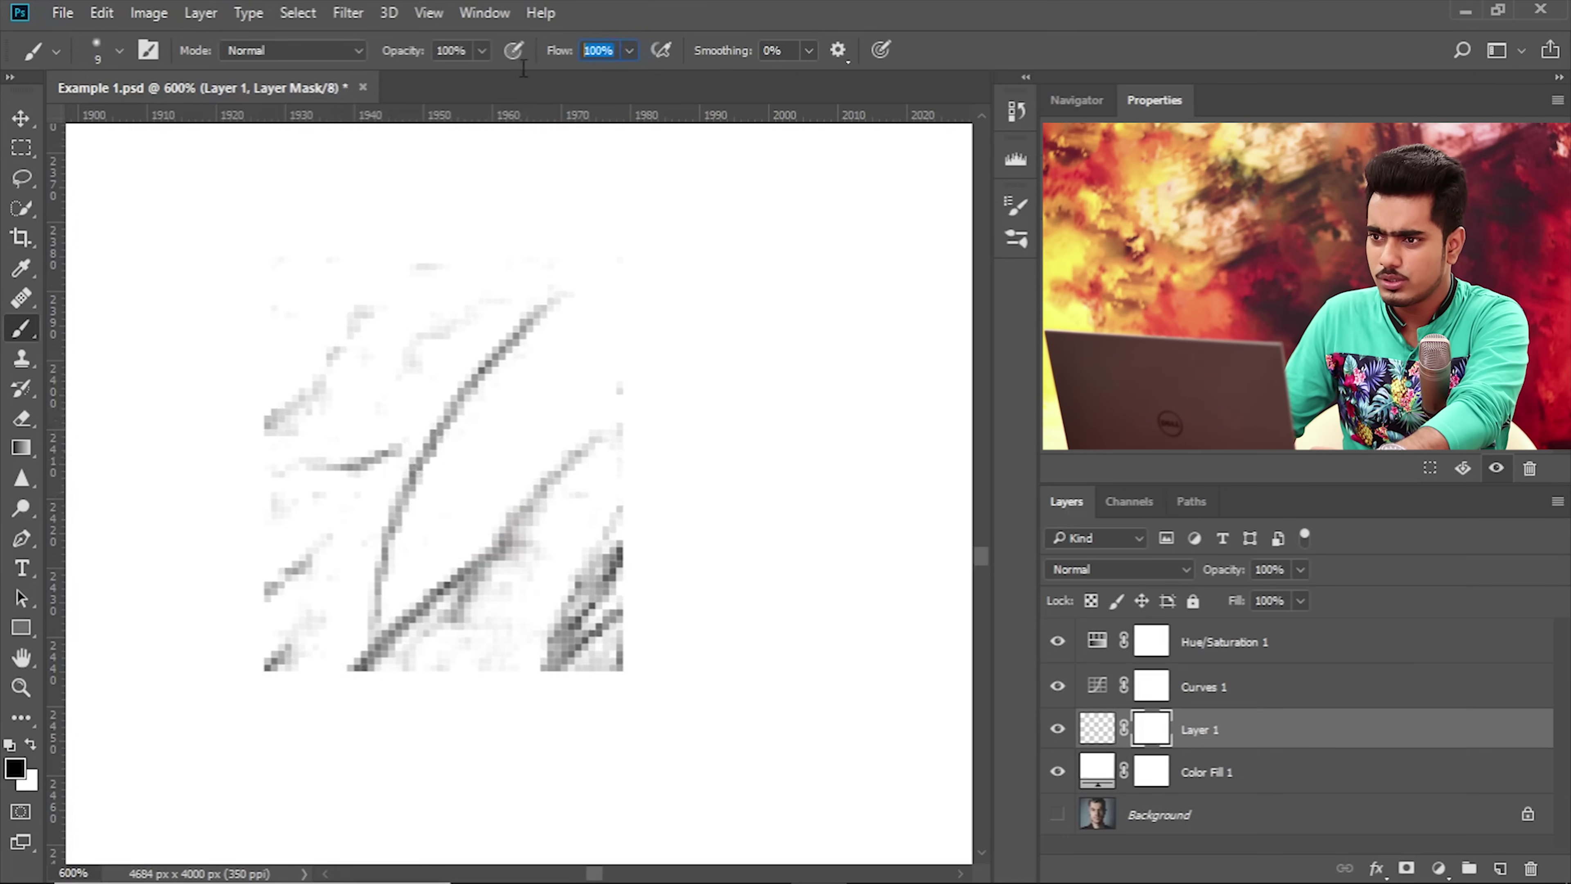
pyautogui.moveTo(635, 414)
pyautogui.mouseDown()
pyautogui.moveTo(489, 545)
pyautogui.moveTo(543, 558)
pyautogui.moveTo(622, 520)
pyautogui.moveTo(584, 697)
pyautogui.moveTo(569, 618)
pyautogui.moveTo(528, 722)
pyautogui.mouseUp()
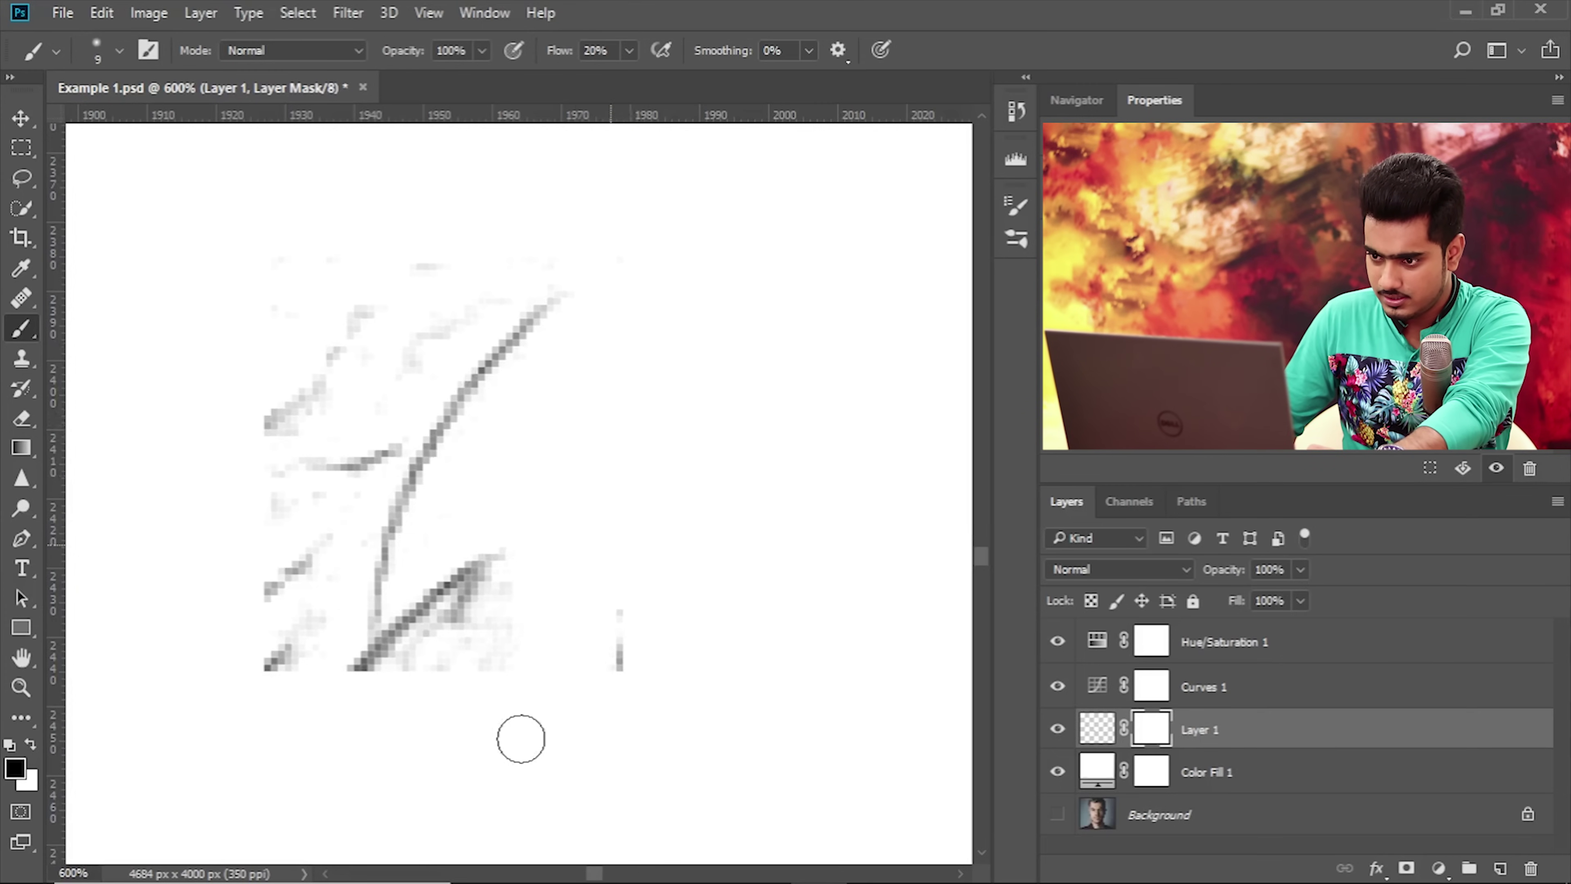
pyautogui.moveTo(632, 693)
pyautogui.mouseDown()
pyautogui.moveTo(524, 620)
pyautogui.moveTo(492, 549)
pyautogui.moveTo(456, 652)
pyautogui.moveTo(387, 366)
pyautogui.moveTo(512, 277)
pyautogui.moveTo(656, 227)
pyautogui.moveTo(421, 286)
pyautogui.moveTo(261, 391)
pyautogui.moveTo(261, 540)
pyautogui.moveTo(320, 432)
pyautogui.moveTo(344, 442)
pyautogui.moveTo(339, 521)
pyautogui.moveTo(340, 444)
pyautogui.moveTo(284, 484)
pyautogui.mouseUp()
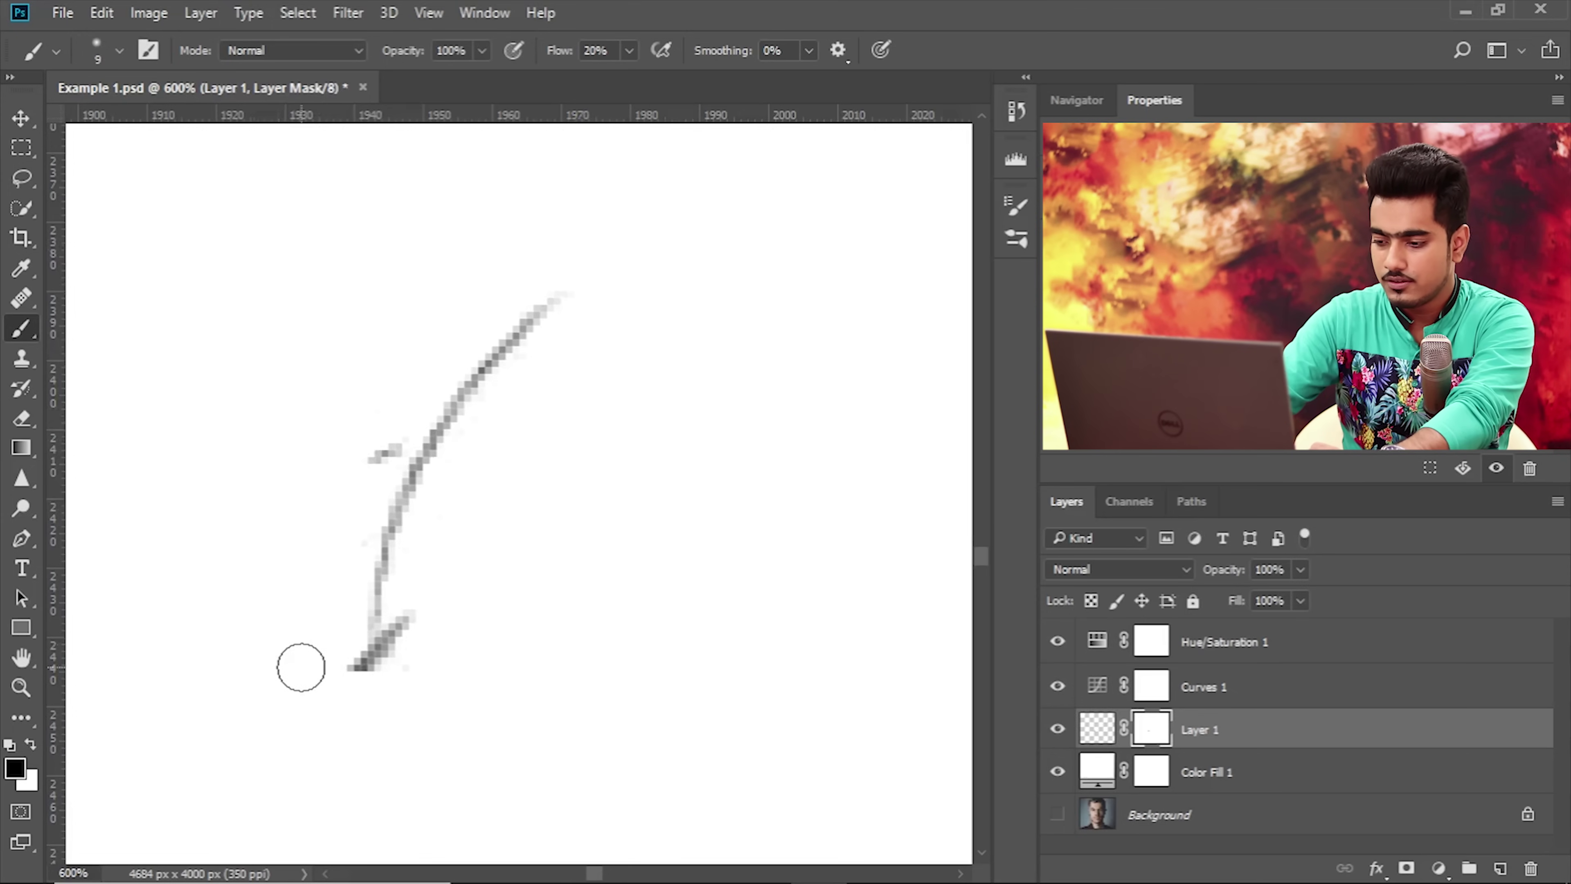
# Paint black on the hair patch's mask with a small soft brush to hide the stray hair and the thick root at the strand's lower end.
pyautogui.hotkey('ctrl', '+')
pyautogui.keyDown('alt'); pyautogui.rightClick(323, 449); pyautogui.keyUp('alt')
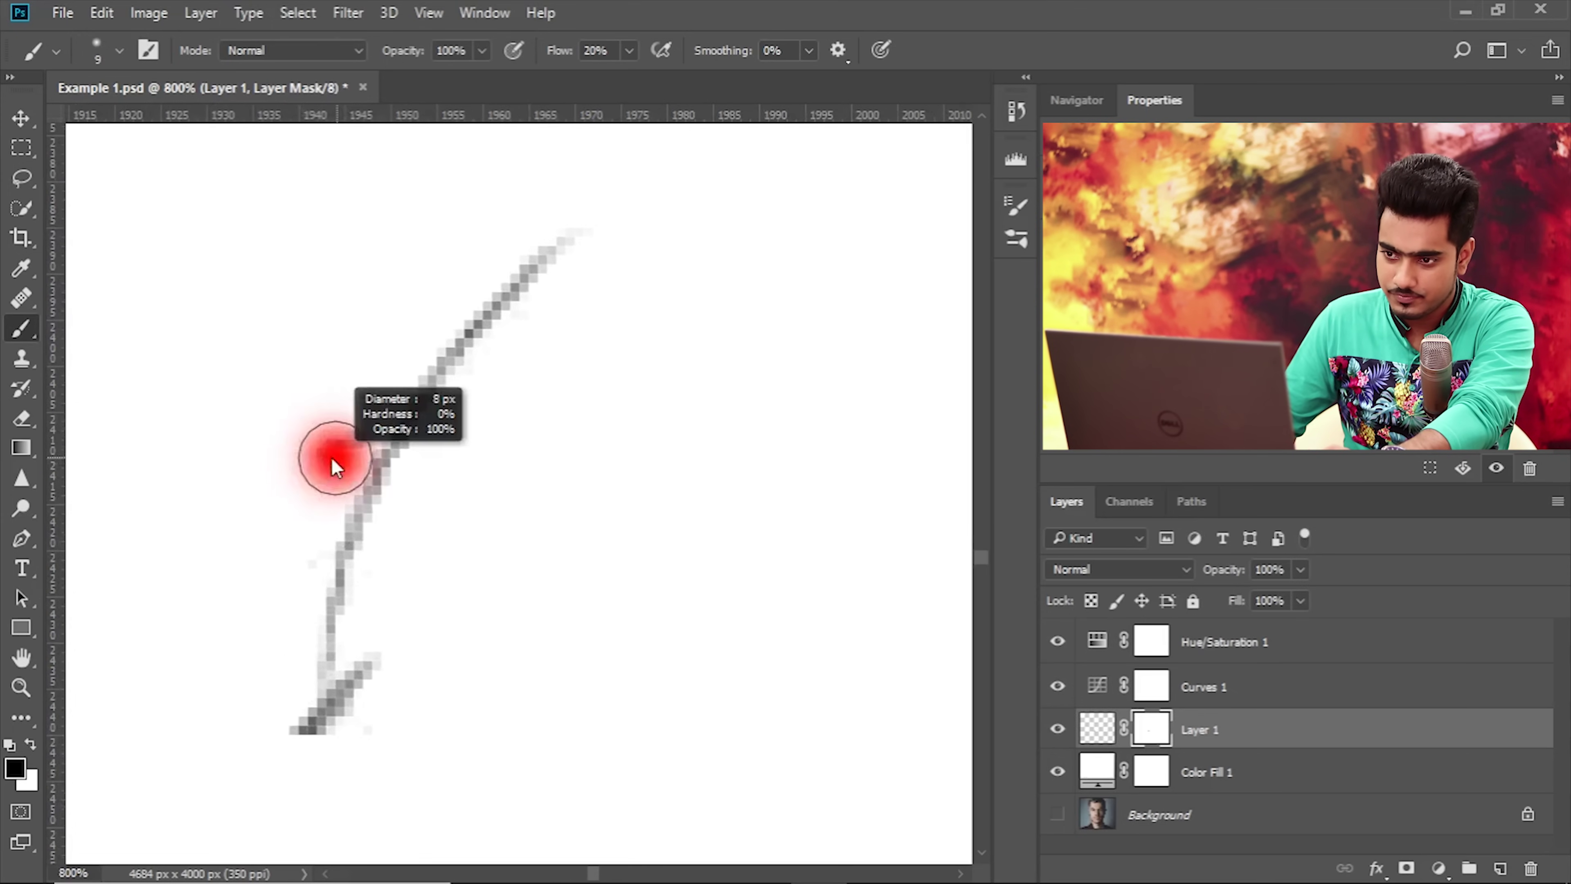
pyautogui.keyDown('alt'); pyautogui.rightClick(326, 730); pyautogui.keyUp('alt')
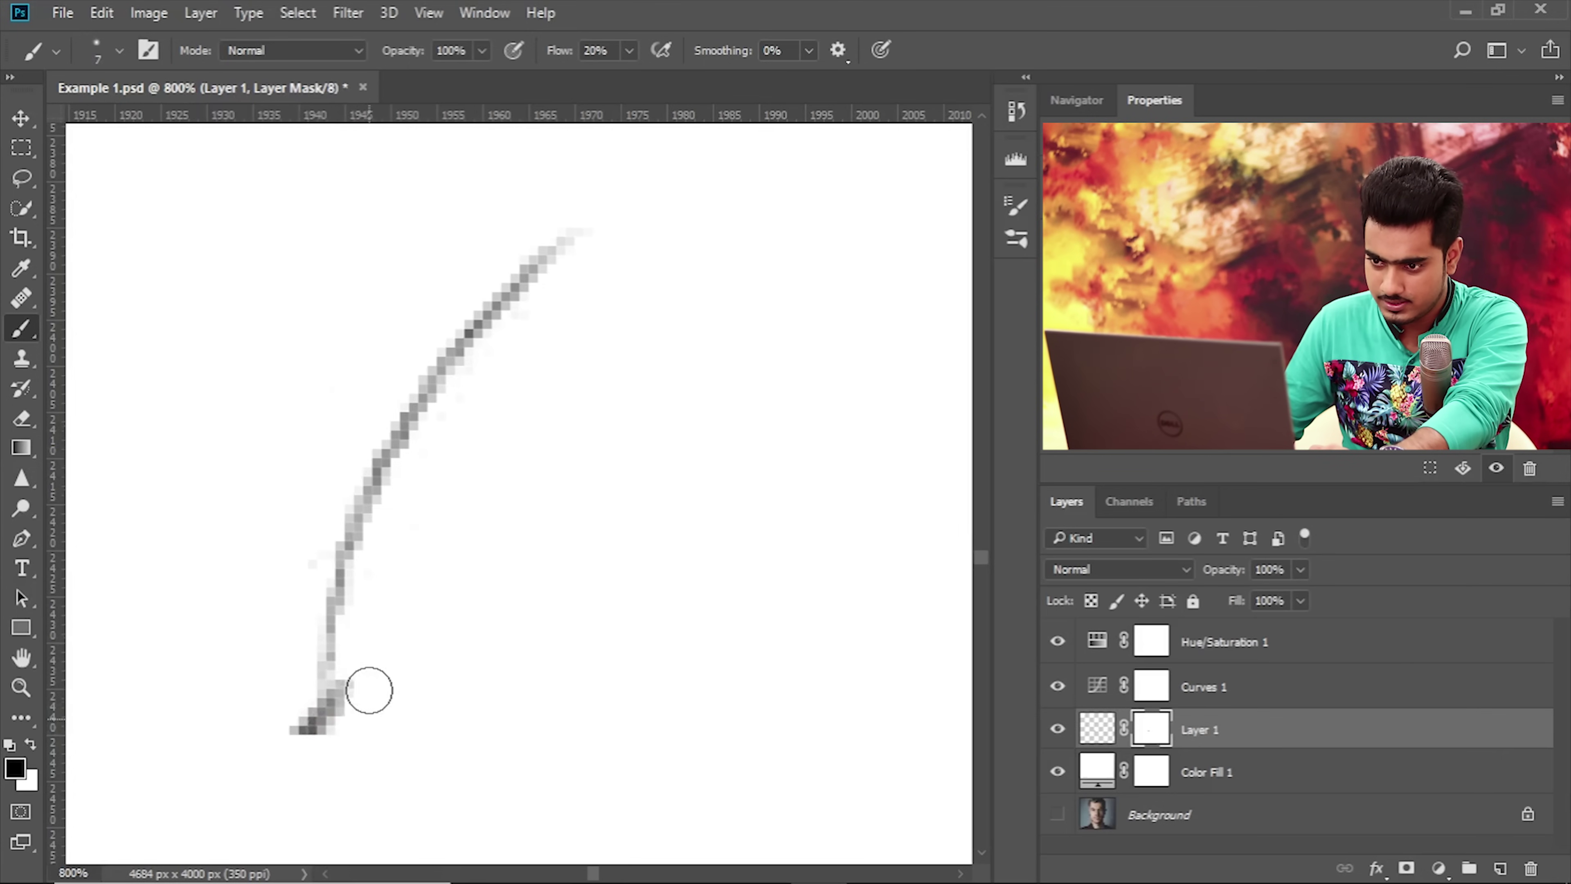
pyautogui.moveTo(358, 724)
pyautogui.mouseDown()
pyautogui.moveTo(344, 757)
pyautogui.moveTo(364, 720)
pyautogui.mouseUp()
pyautogui.hotkey('ctrl', 'z')
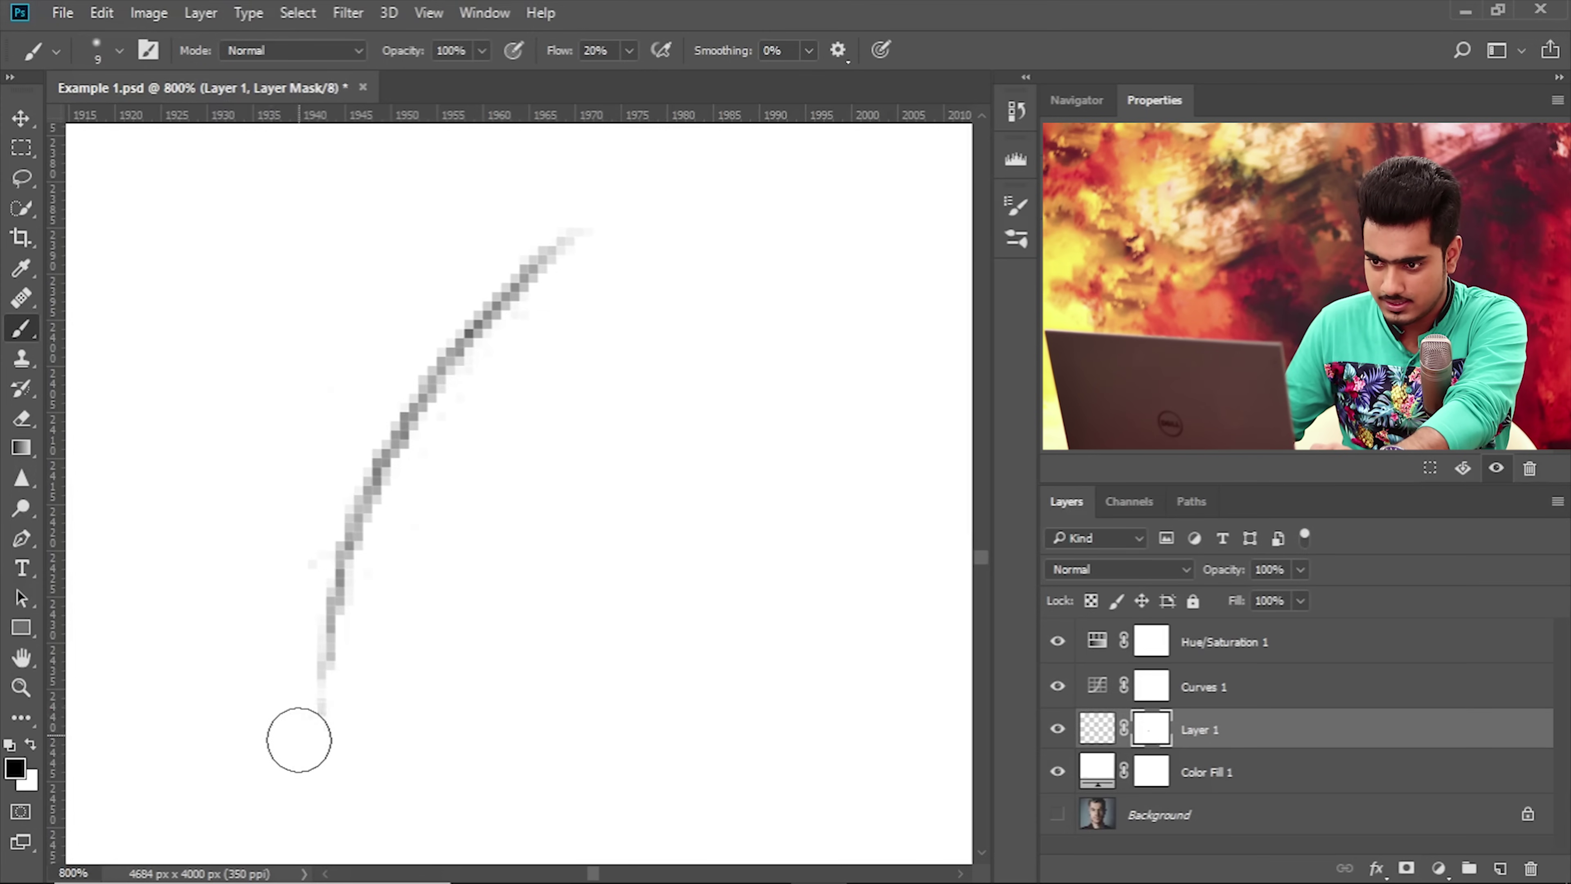
pyautogui.moveTo(320, 727); pyautogui.dragTo(330, 701)
pyautogui.press('x')
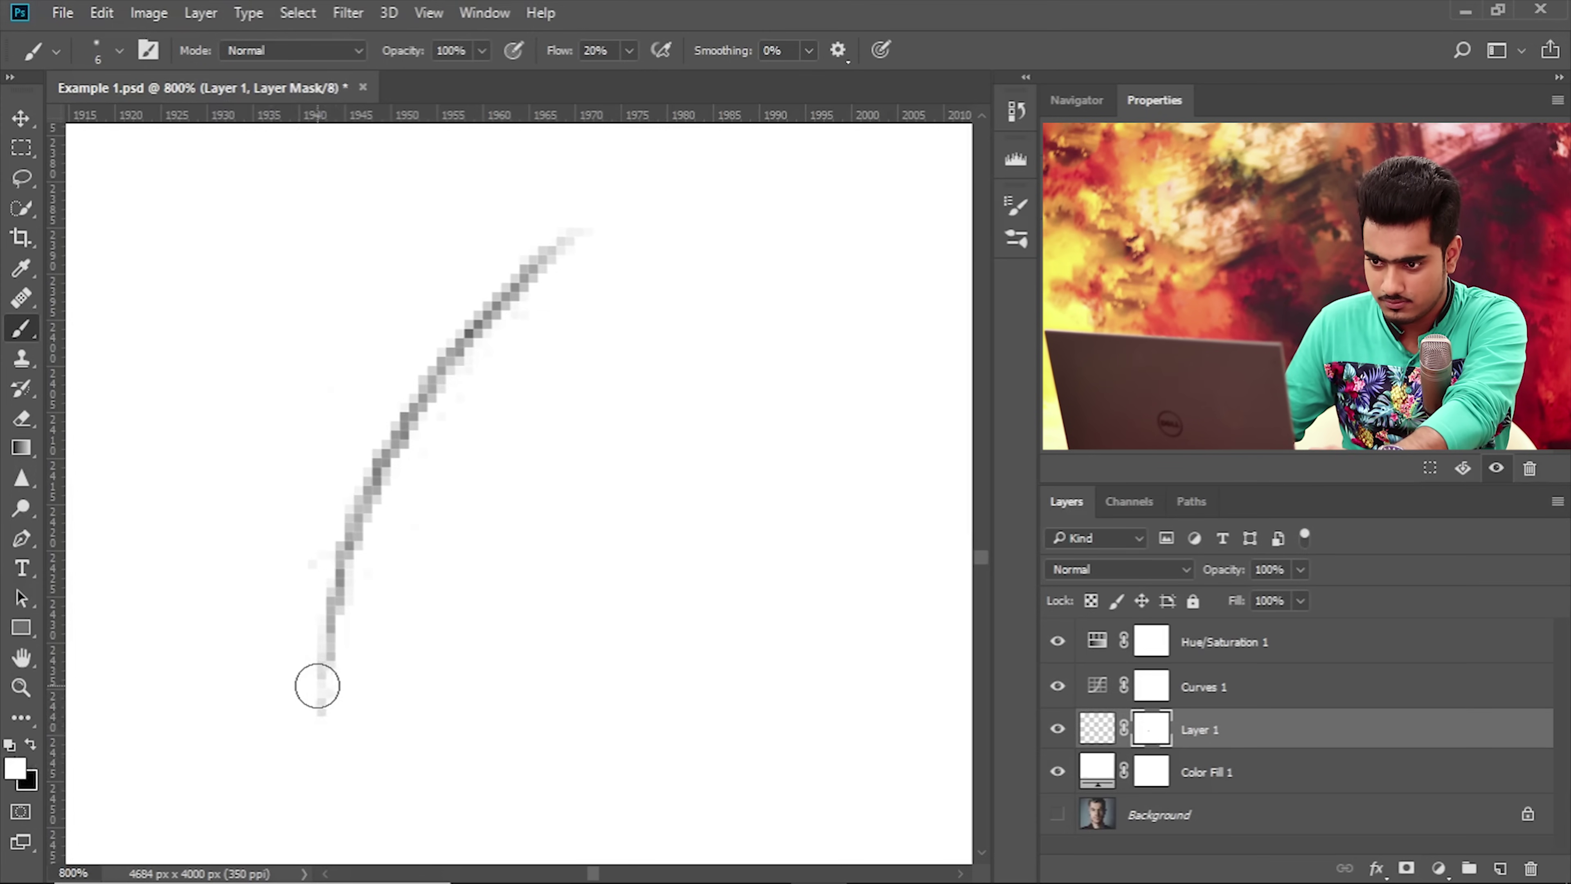
pyautogui.press('x')
pyautogui.moveTo(351, 701); pyautogui.dragTo(351, 722)
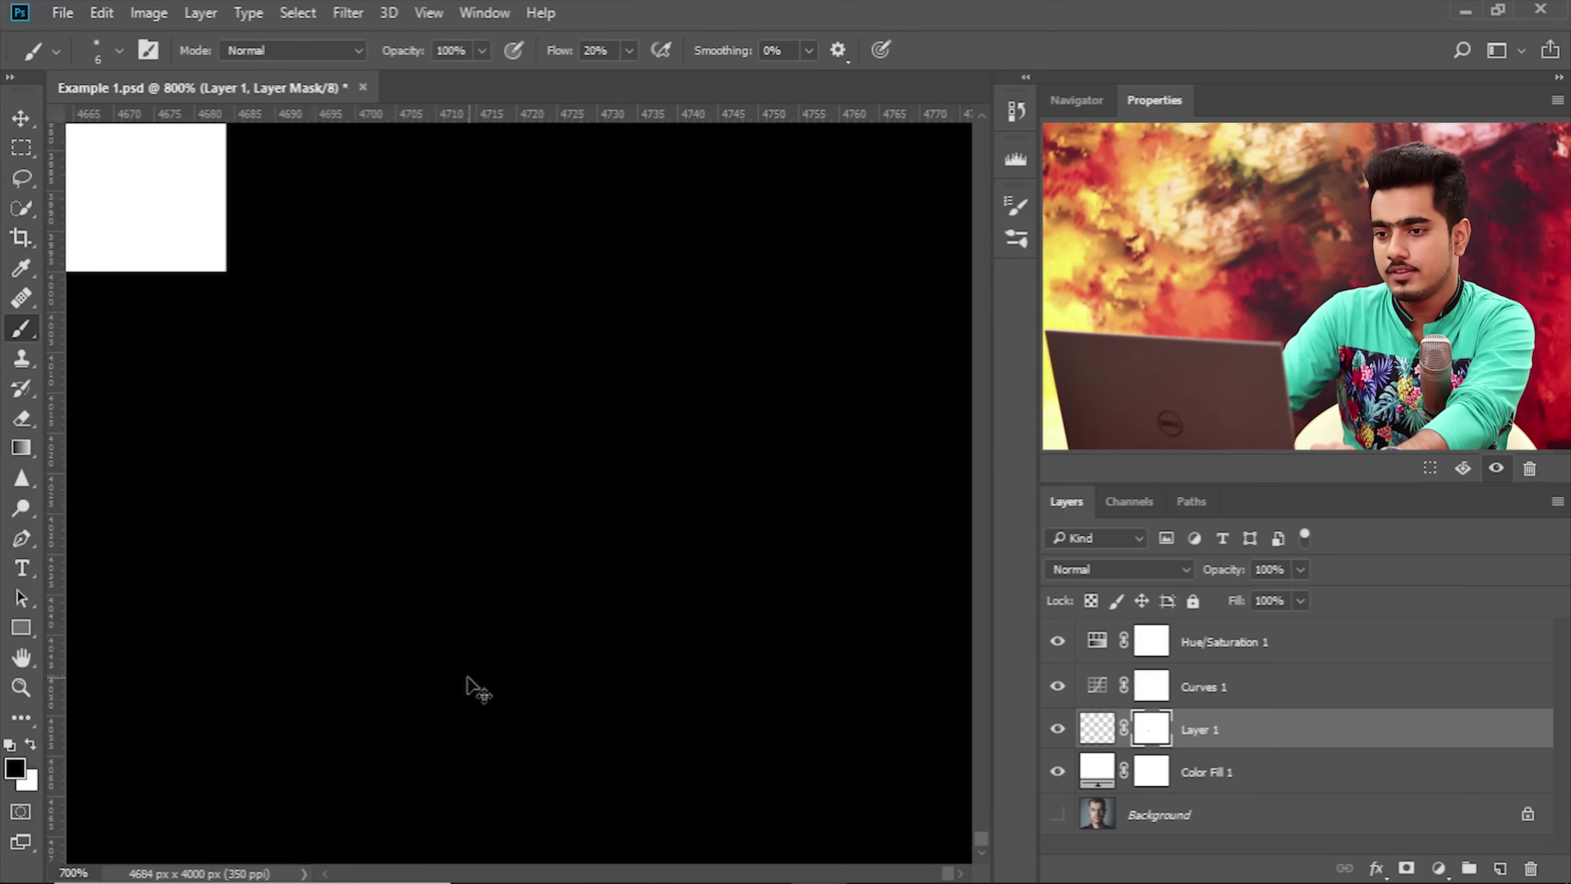
# Examine the isolated hair strand against the white background at several magnifications, finishing at 300%.
pyautogui.scroll(-10, 476, 690)
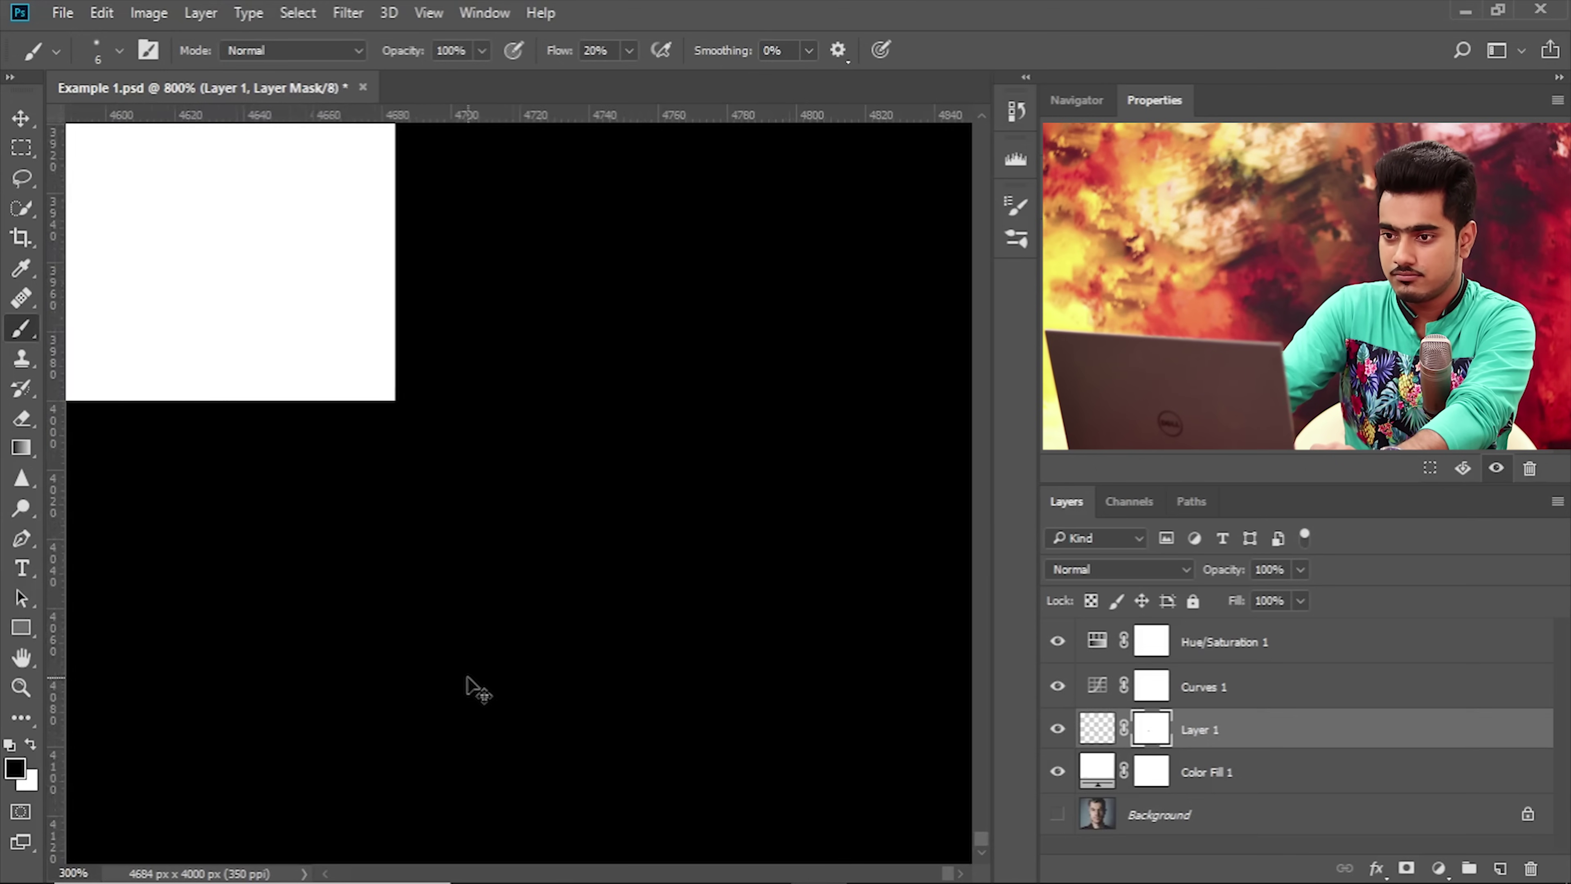
pyautogui.scroll(-3, 474, 686)
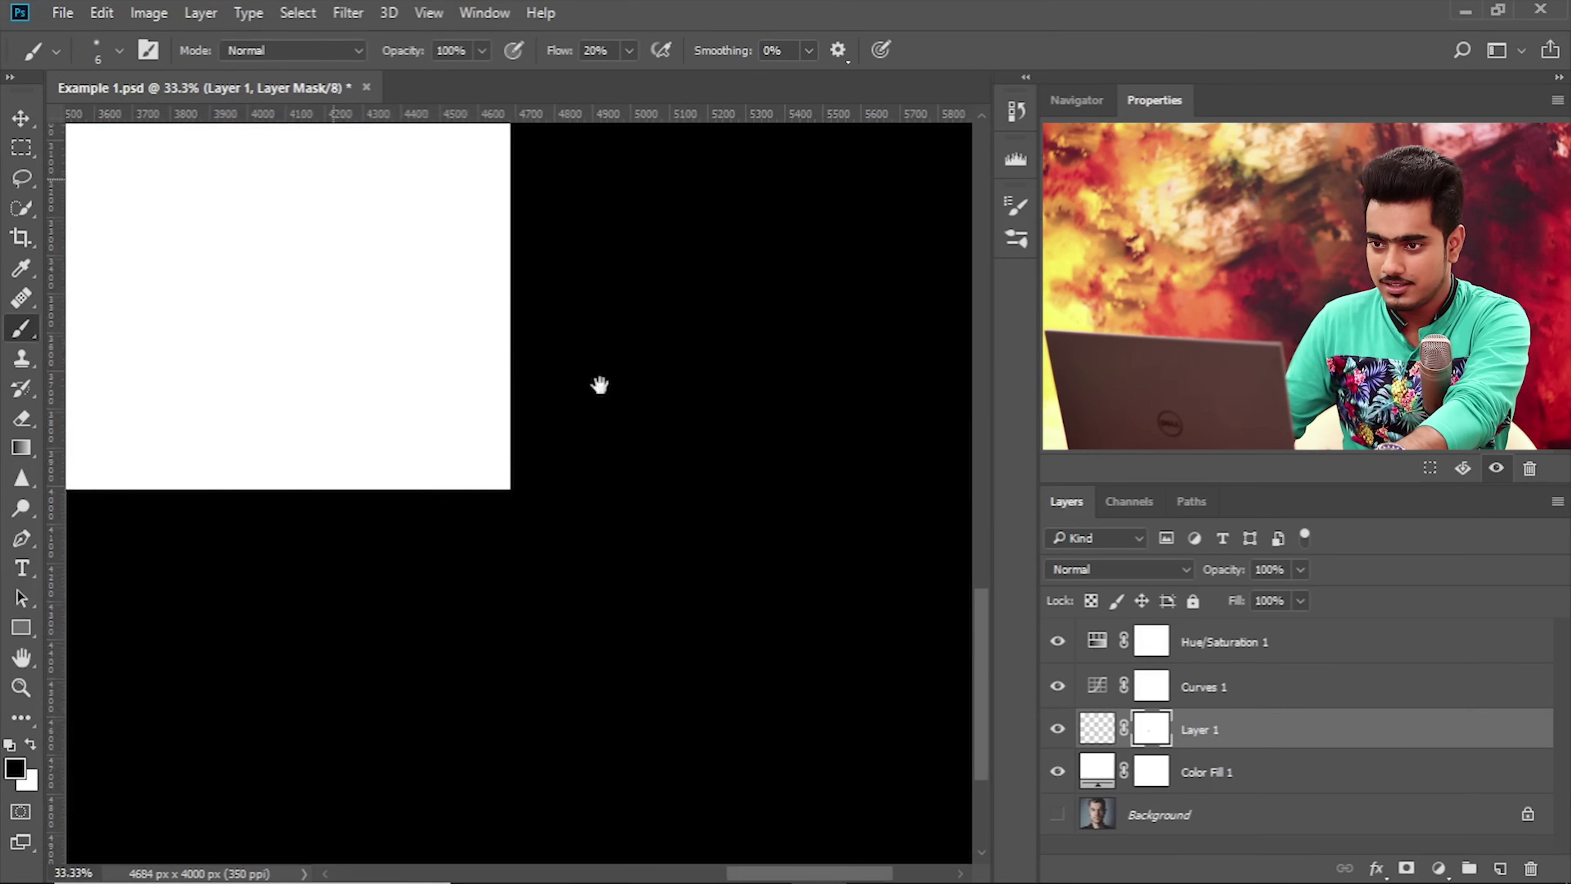
pyautogui.moveTo(600, 379); pyautogui.dragTo(849, 610)
pyautogui.moveTo(724, 455); pyautogui.dragTo(642, 482)
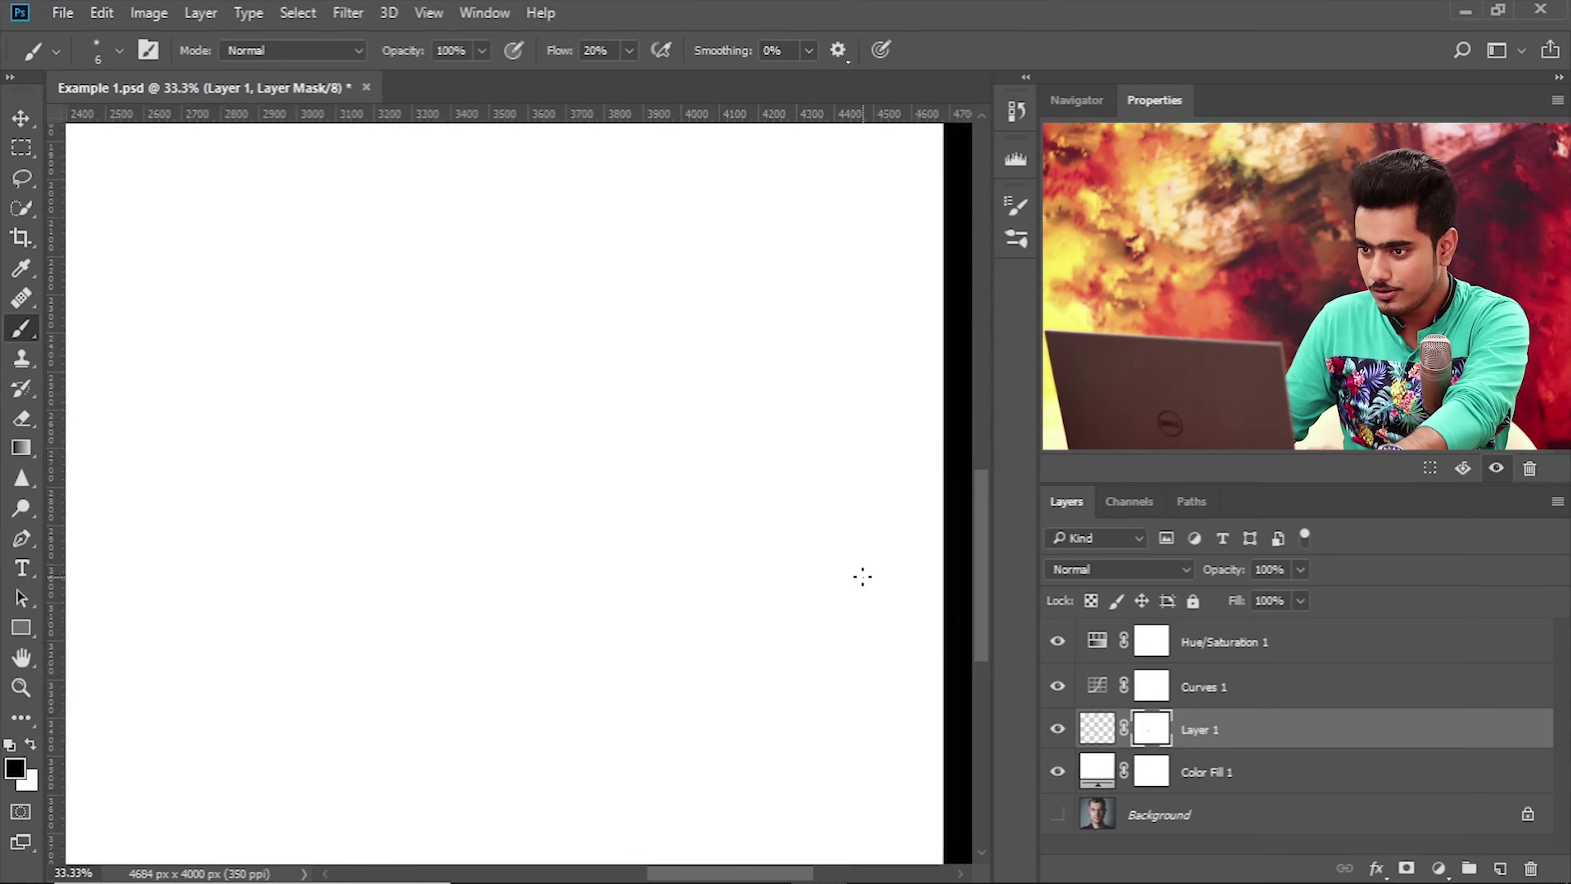
pyautogui.hotkey('ctrl', '+')
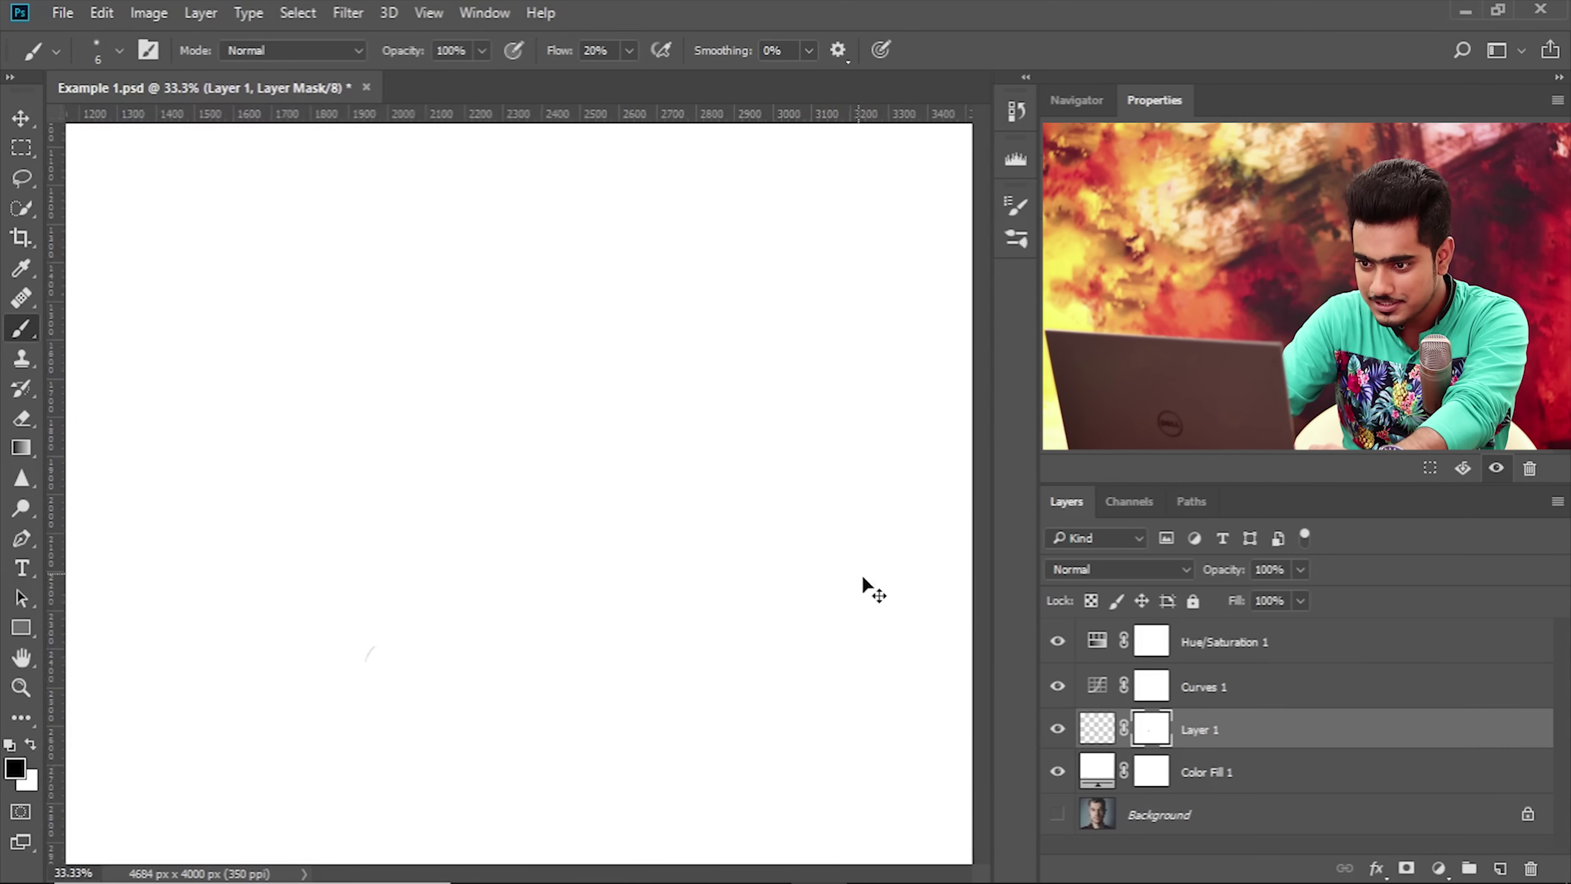
pyautogui.hotkey('ctrl', '+')
pyautogui.moveTo(359, 612); pyautogui.dragTo(684, 319)
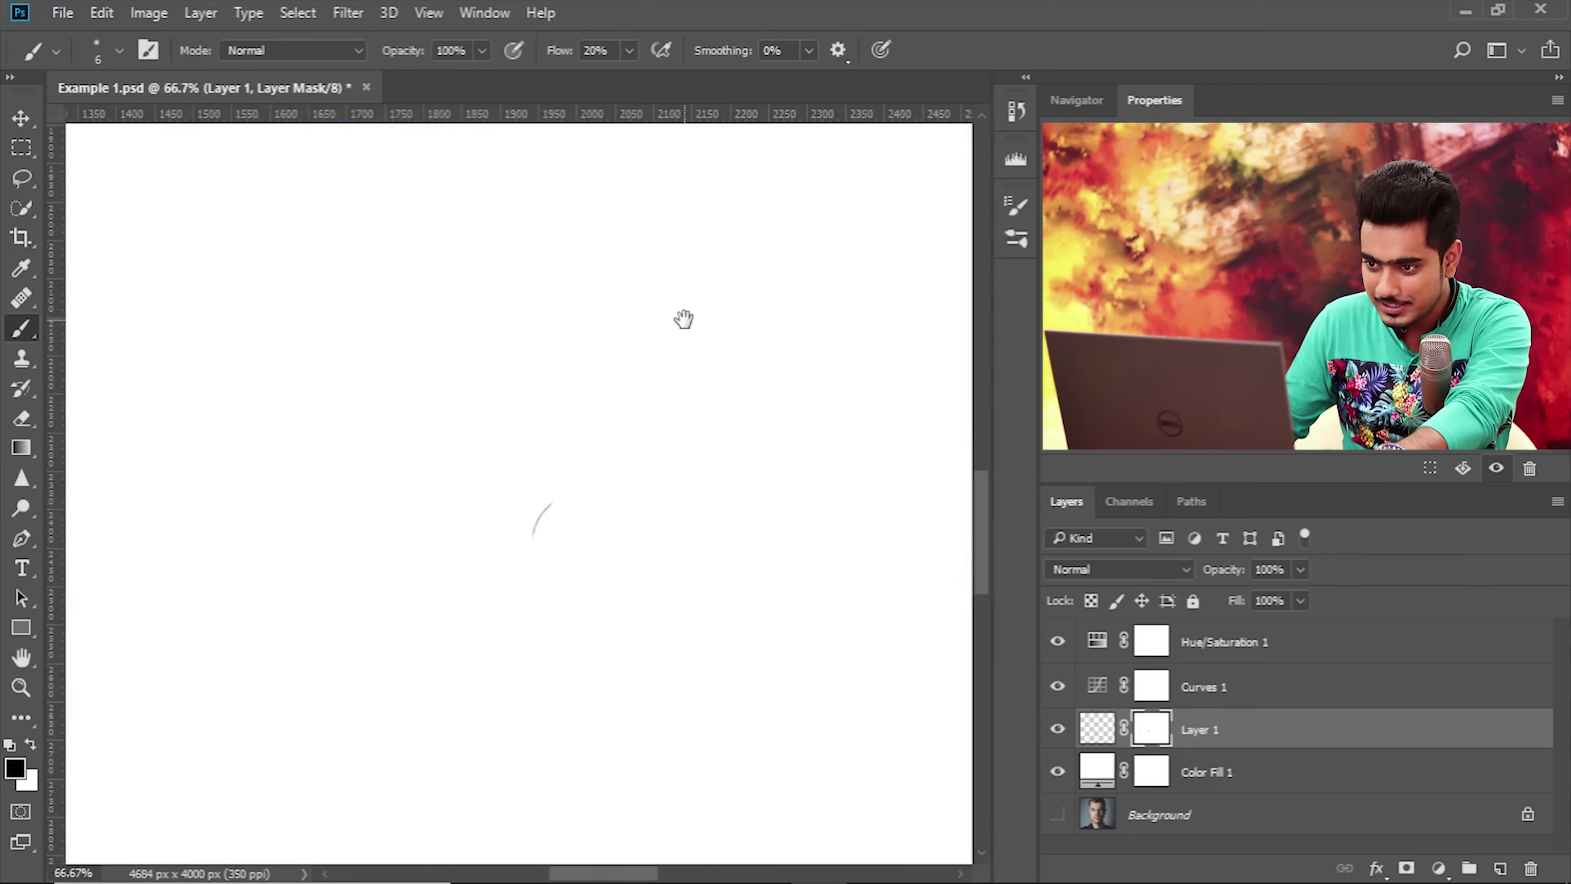
pyautogui.hotkey('ctrl', '+')
pyautogui.hotkey('ctrl', '+')
pyautogui.hotkey('ctrl', '+')
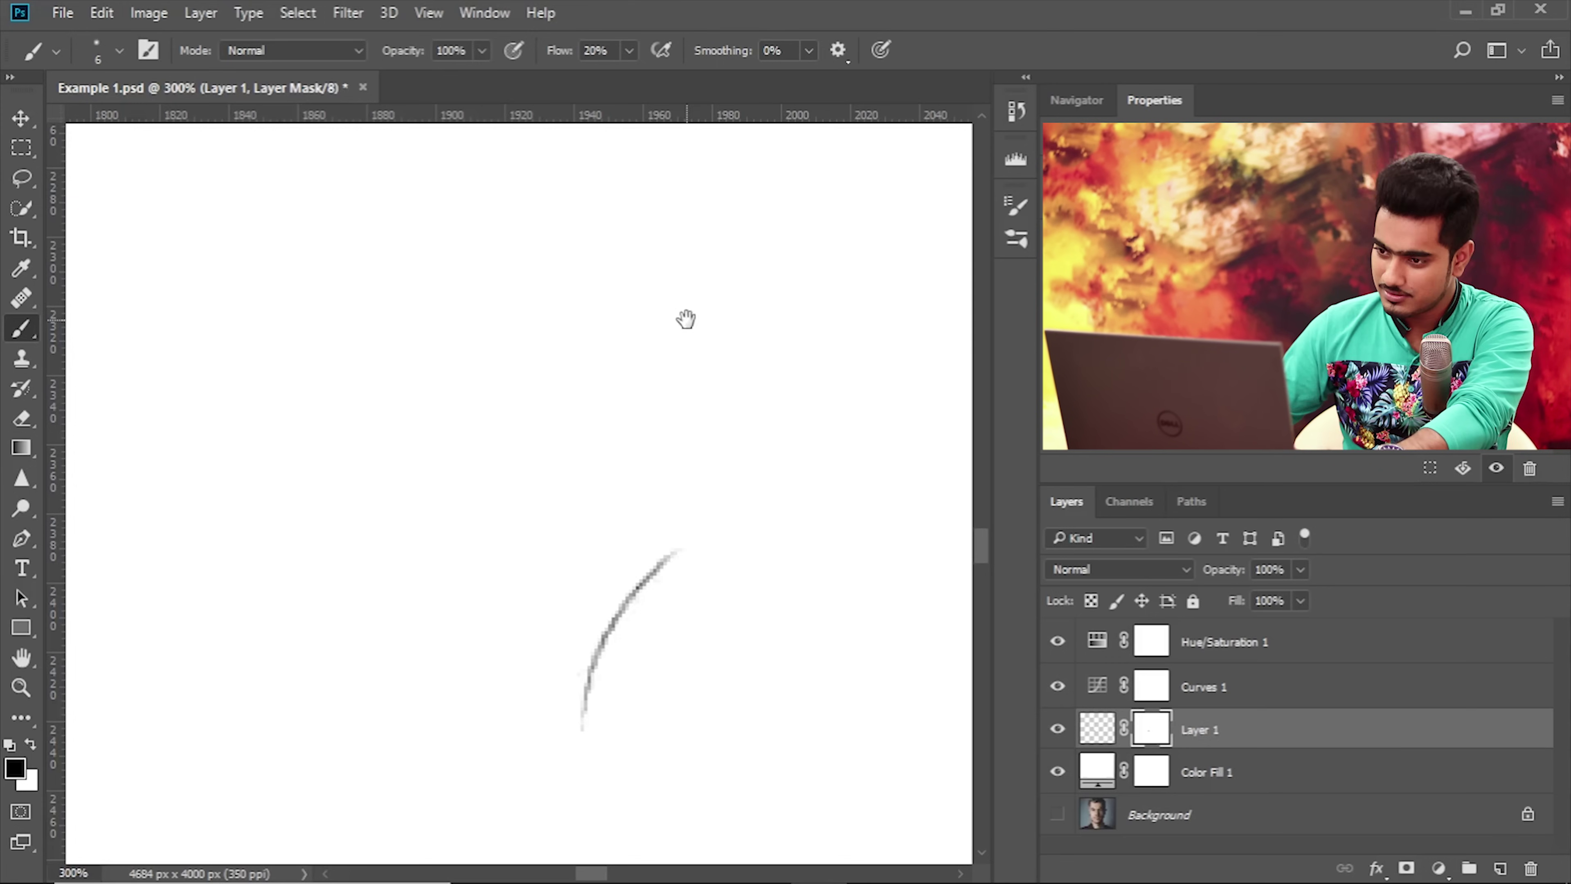
pyautogui.moveTo(633, 549); pyautogui.dragTo(623, 460)
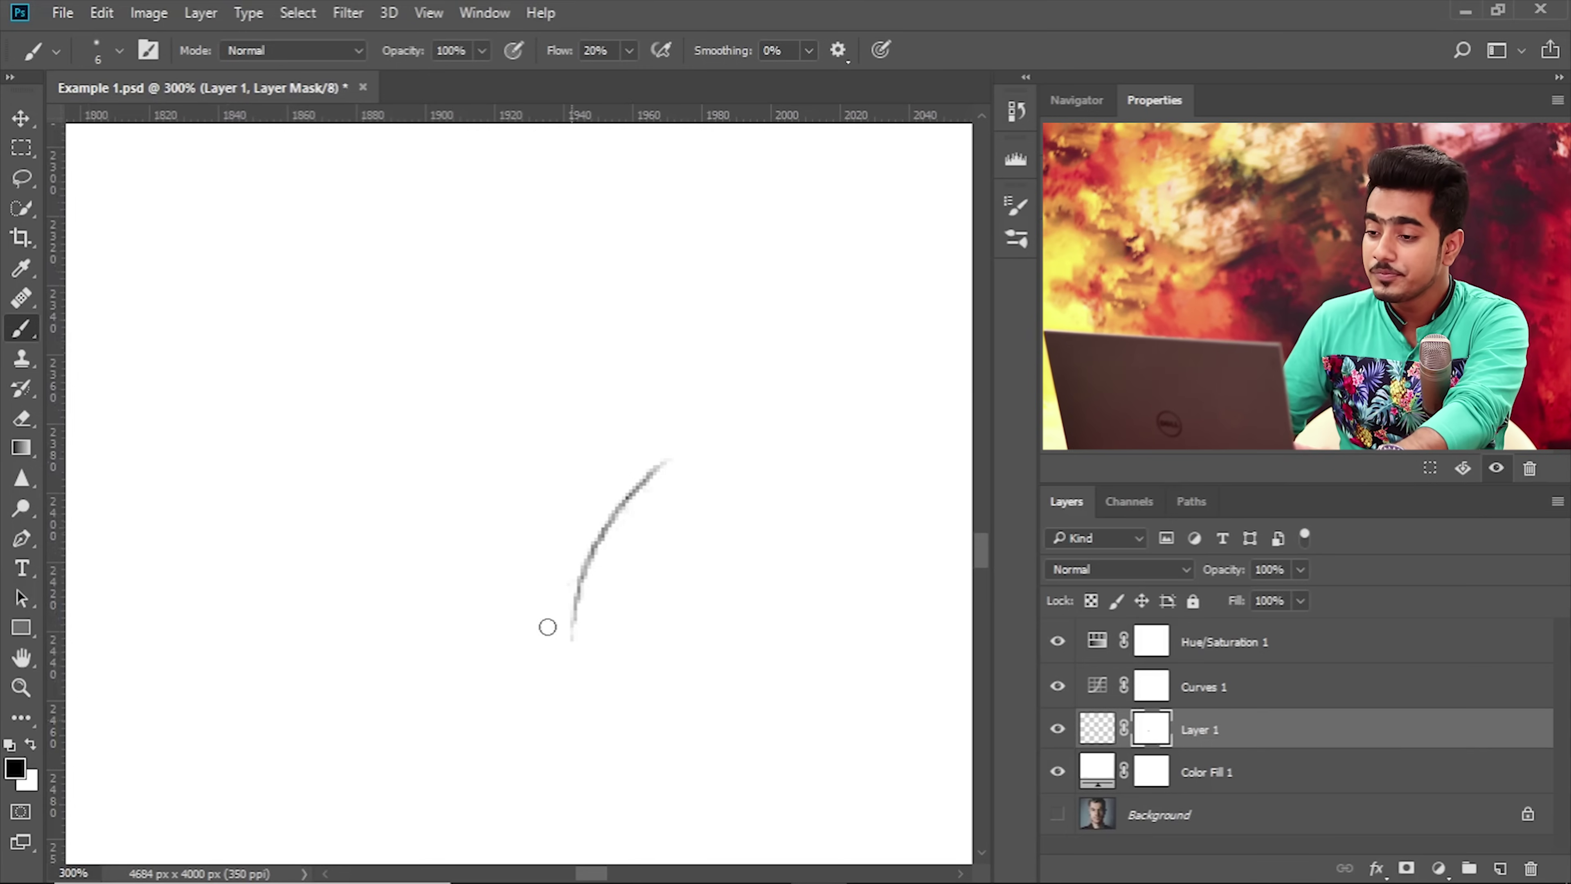
pyautogui.moveTo(638, 617); pyautogui.dragTo(609, 594)
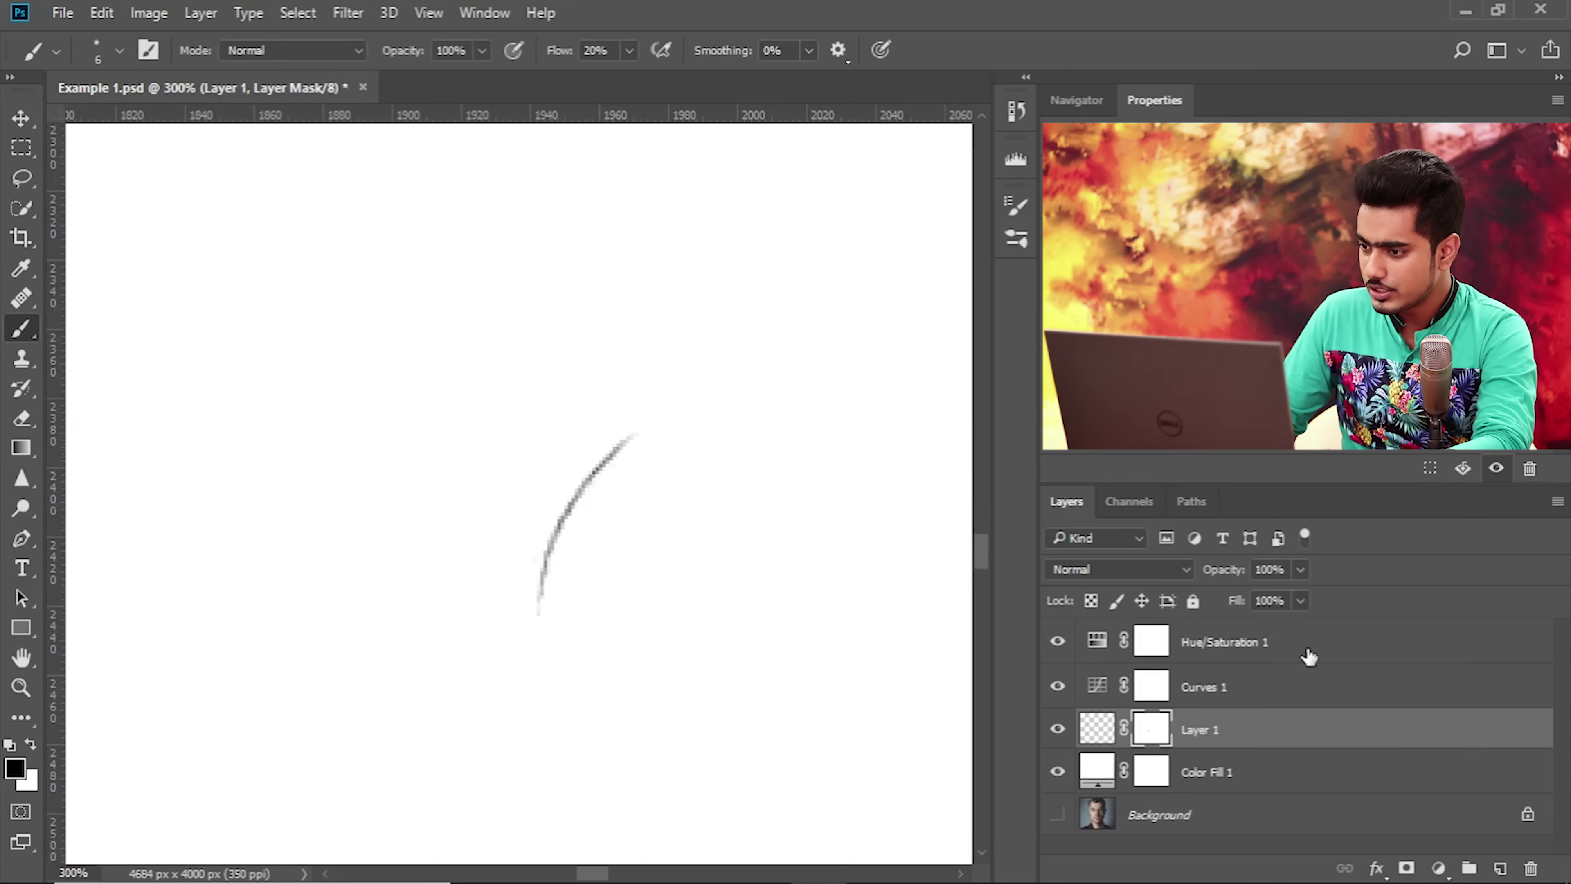
# Add a new layer above the Hue/Saturation adjustment and stamp all visible layers into it.
pyautogui.click(1305, 655)
pyautogui.click(1502, 868)
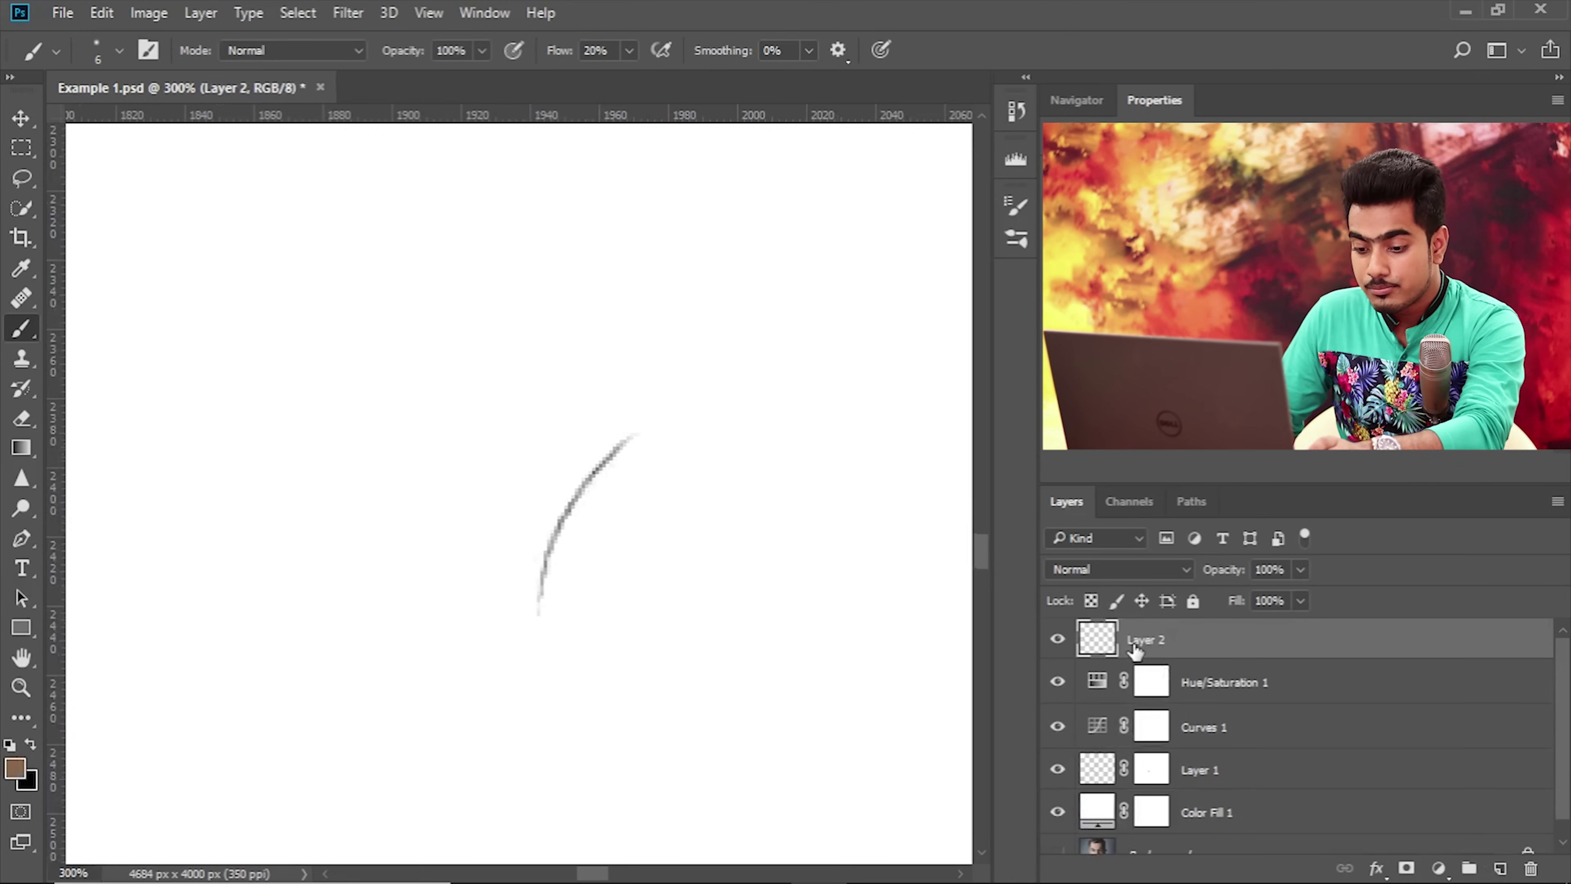
pyautogui.moveTo(1129, 647); pyautogui.dragTo(1106, 644)
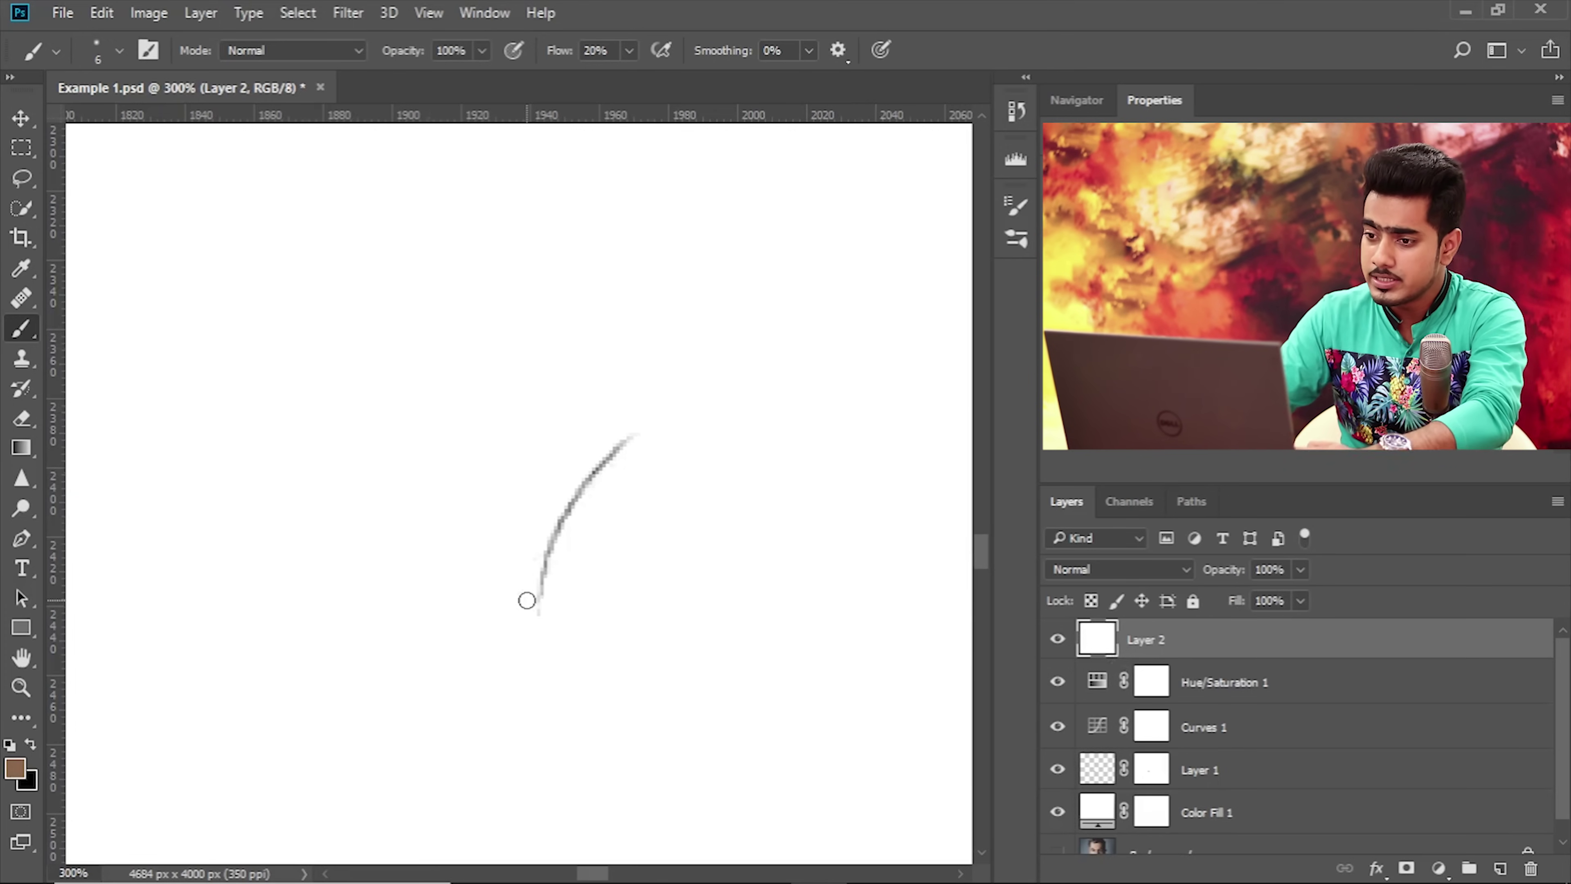
pyautogui.moveTo(25, 144); pyautogui.dragTo(98, 154)
pyautogui.moveTo(499, 415)
pyautogui.mouseDown()
pyautogui.moveTo(666, 632)
pyautogui.moveTo(689, 635)
pyautogui.mouseUp()
pyautogui.click(102, 12)
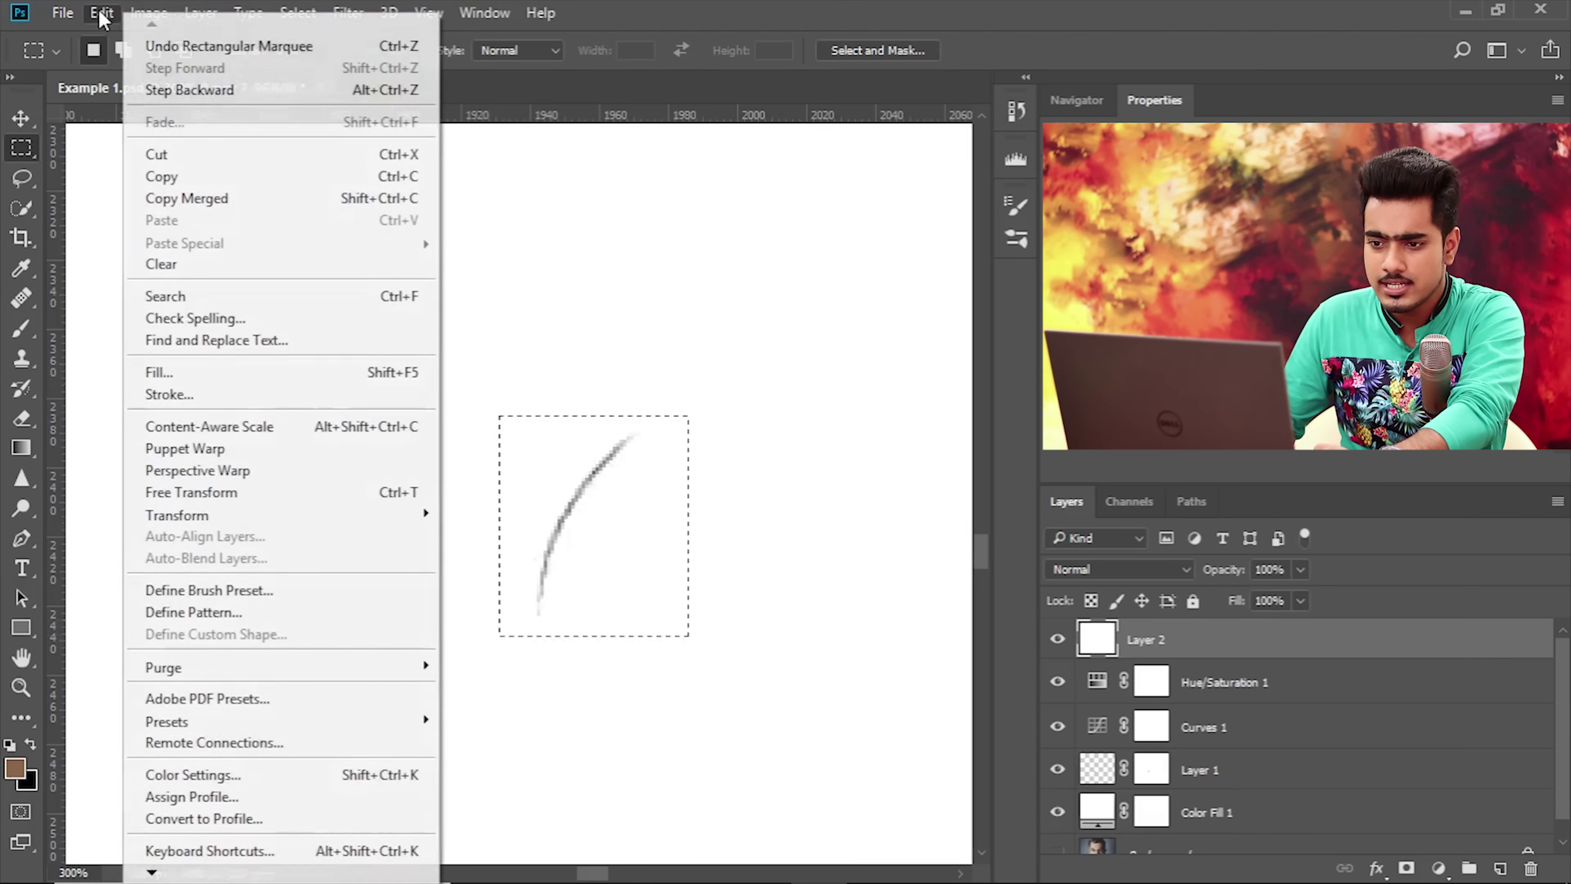
pyautogui.click(208, 593)
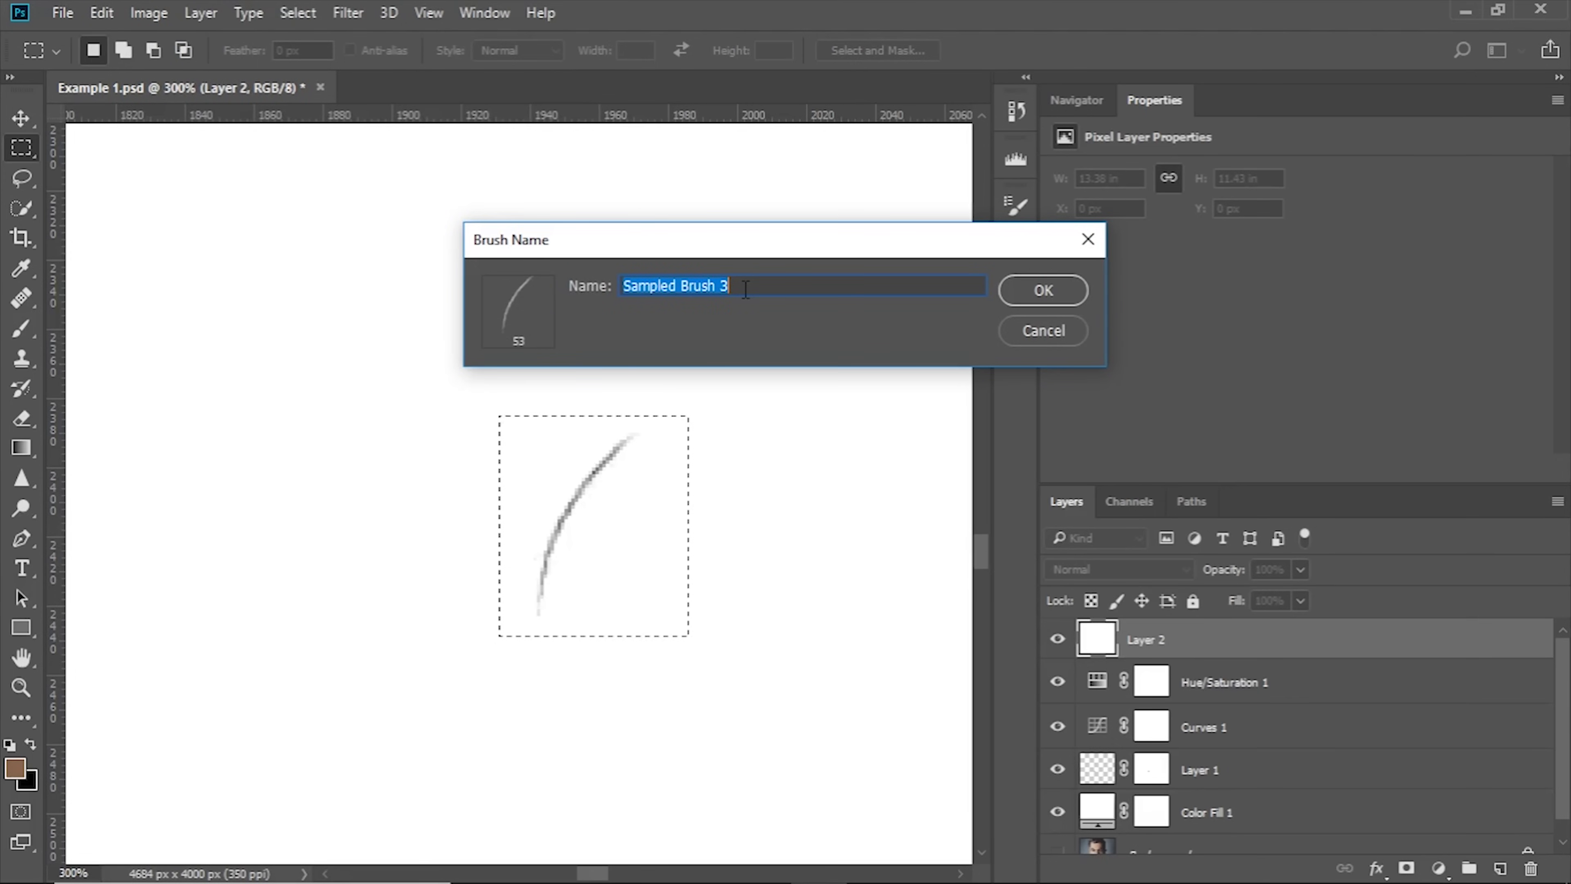
pyautogui.click(1035, 299)
# Paint white around the strand on the stamped layer with a 5 px brush to clear the leftover specks.
pyautogui.hotkey('ctrl', '+')
pyautogui.hotkey('ctrl', '+')
pyautogui.hotkey('ctrl', '+')
pyautogui.hotkey('ctrl', '+')
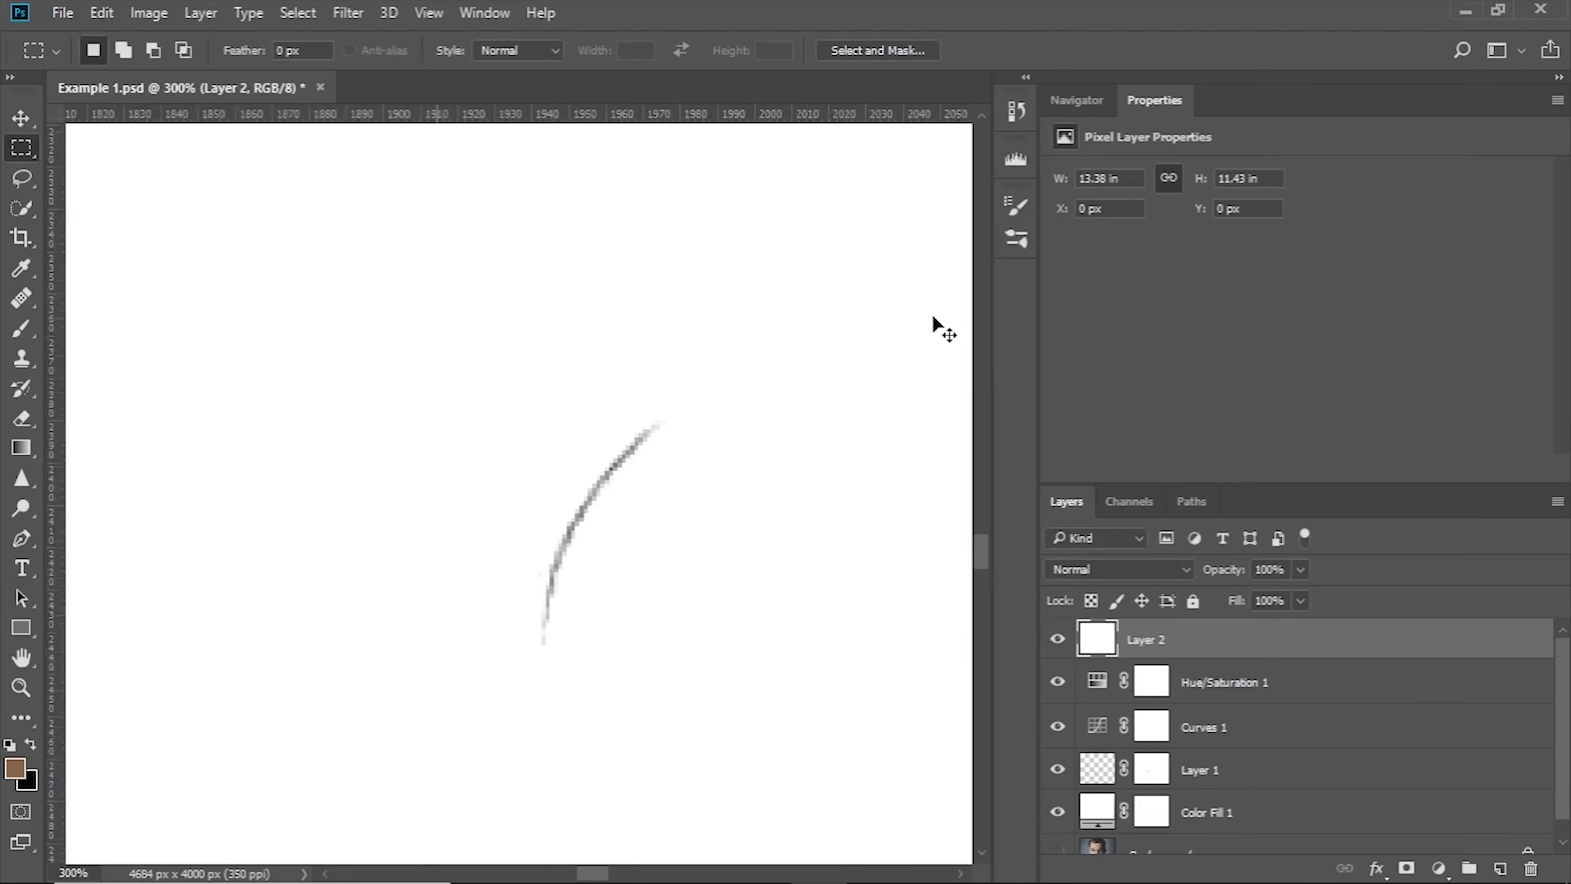
pyautogui.click(6, 338)
pyautogui.keyDown('alt'); pyautogui.click(414, 702); pyautogui.keyUp('alt')
pyautogui.keyDown('alt'); pyautogui.rightClick(519, 696); pyautogui.keyUp('alt')
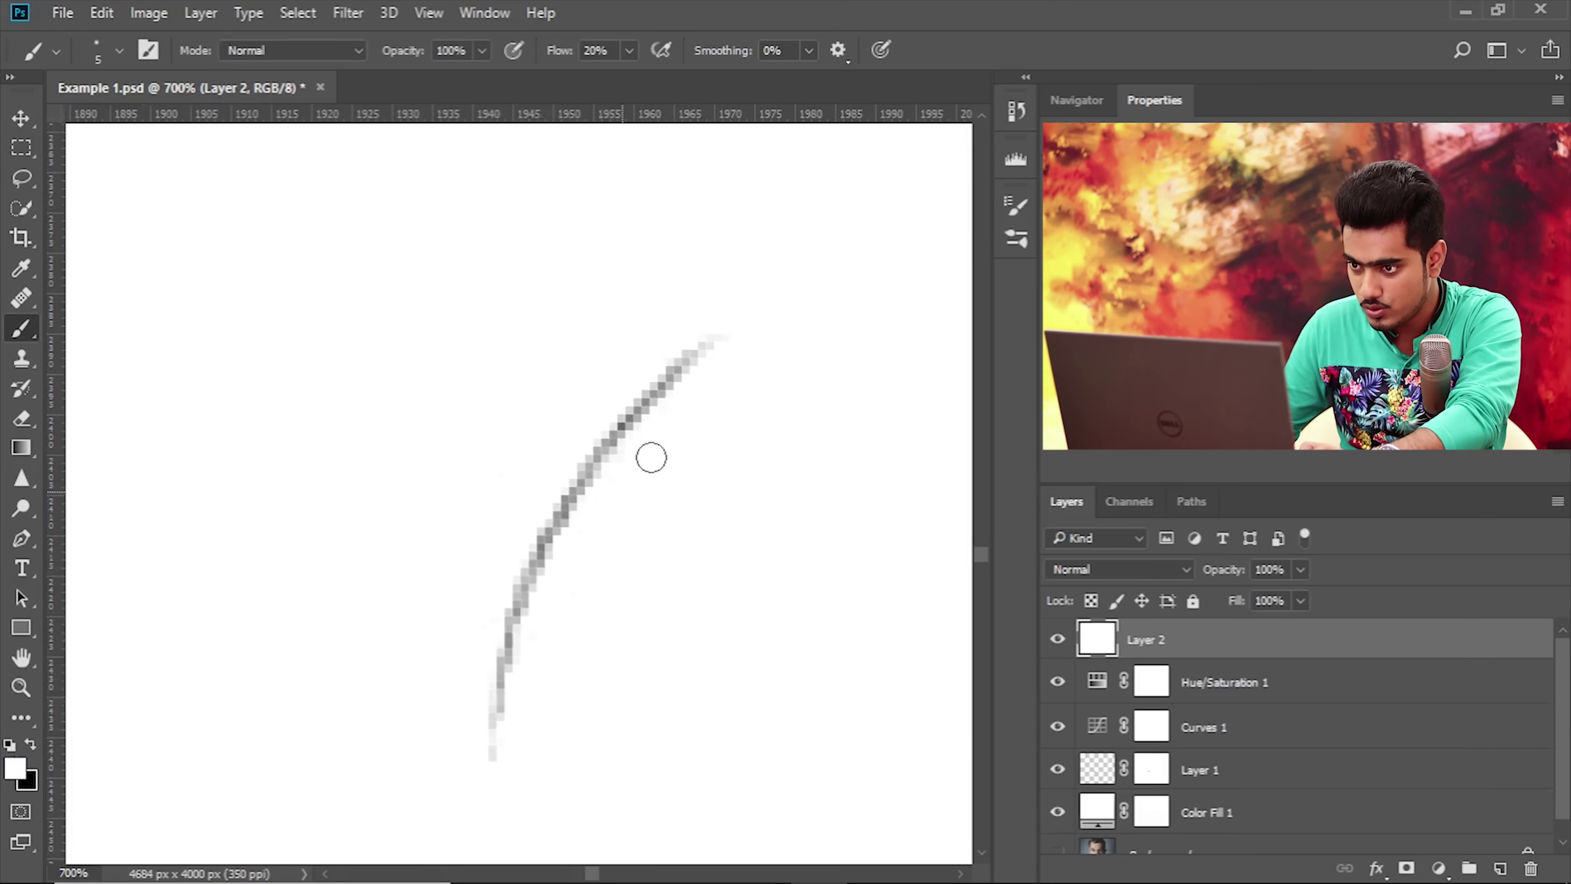
# Select a rectangle around the hair strand and define it as a brush preset named Beard 1.
pyautogui.hotkey('ctrl', '-')
pyautogui.hotkey('ctrl', '-')
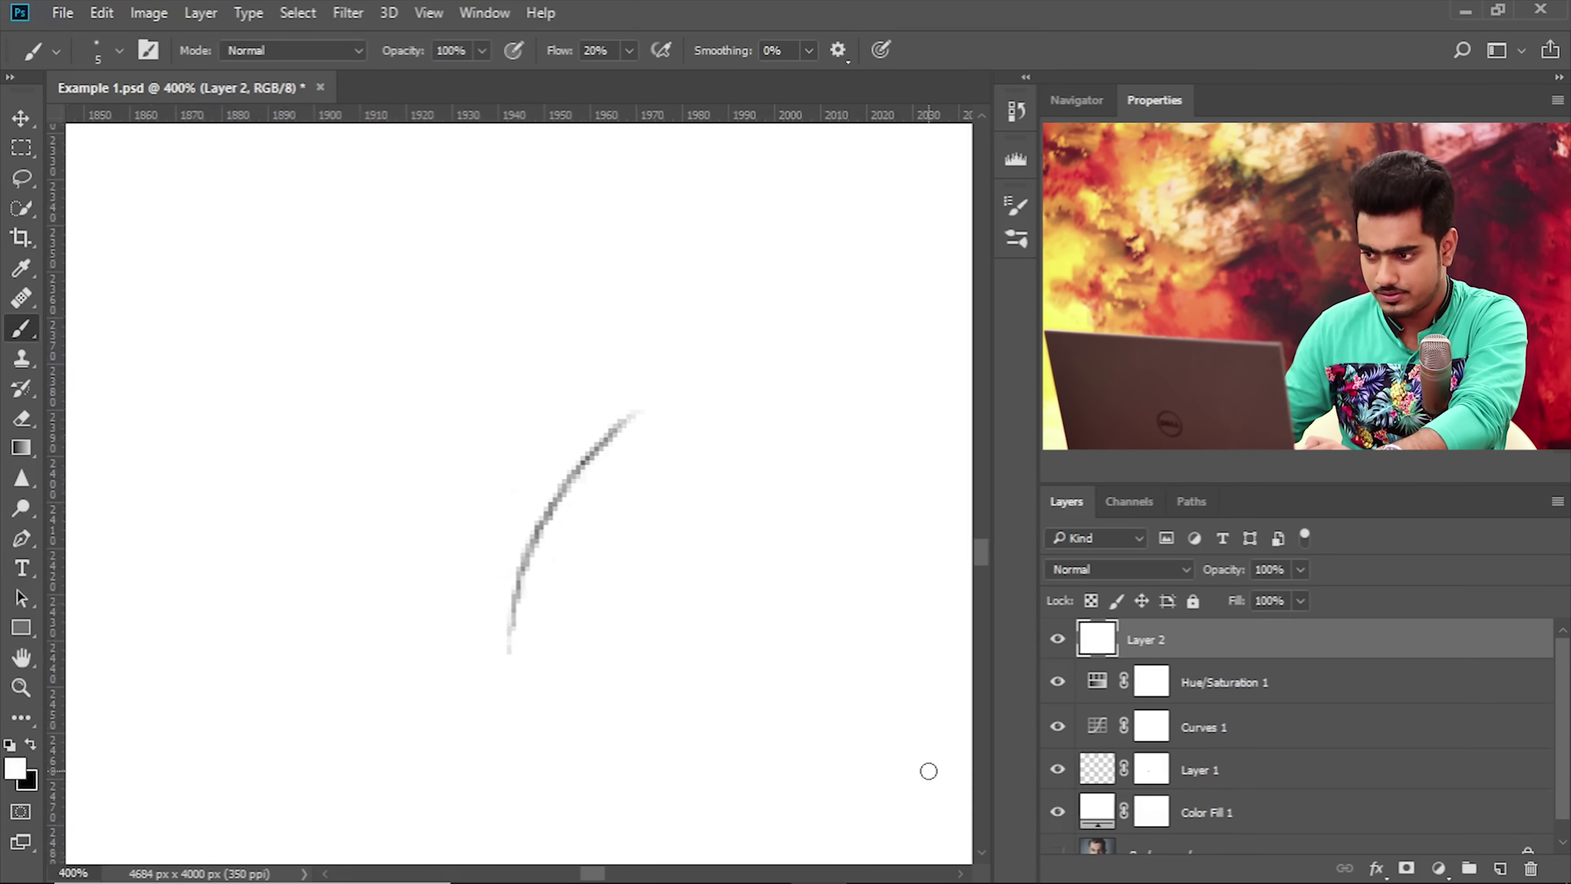
pyautogui.click(22, 147)
pyautogui.moveTo(451, 378); pyautogui.dragTo(718, 671)
pyautogui.click(101, 12)
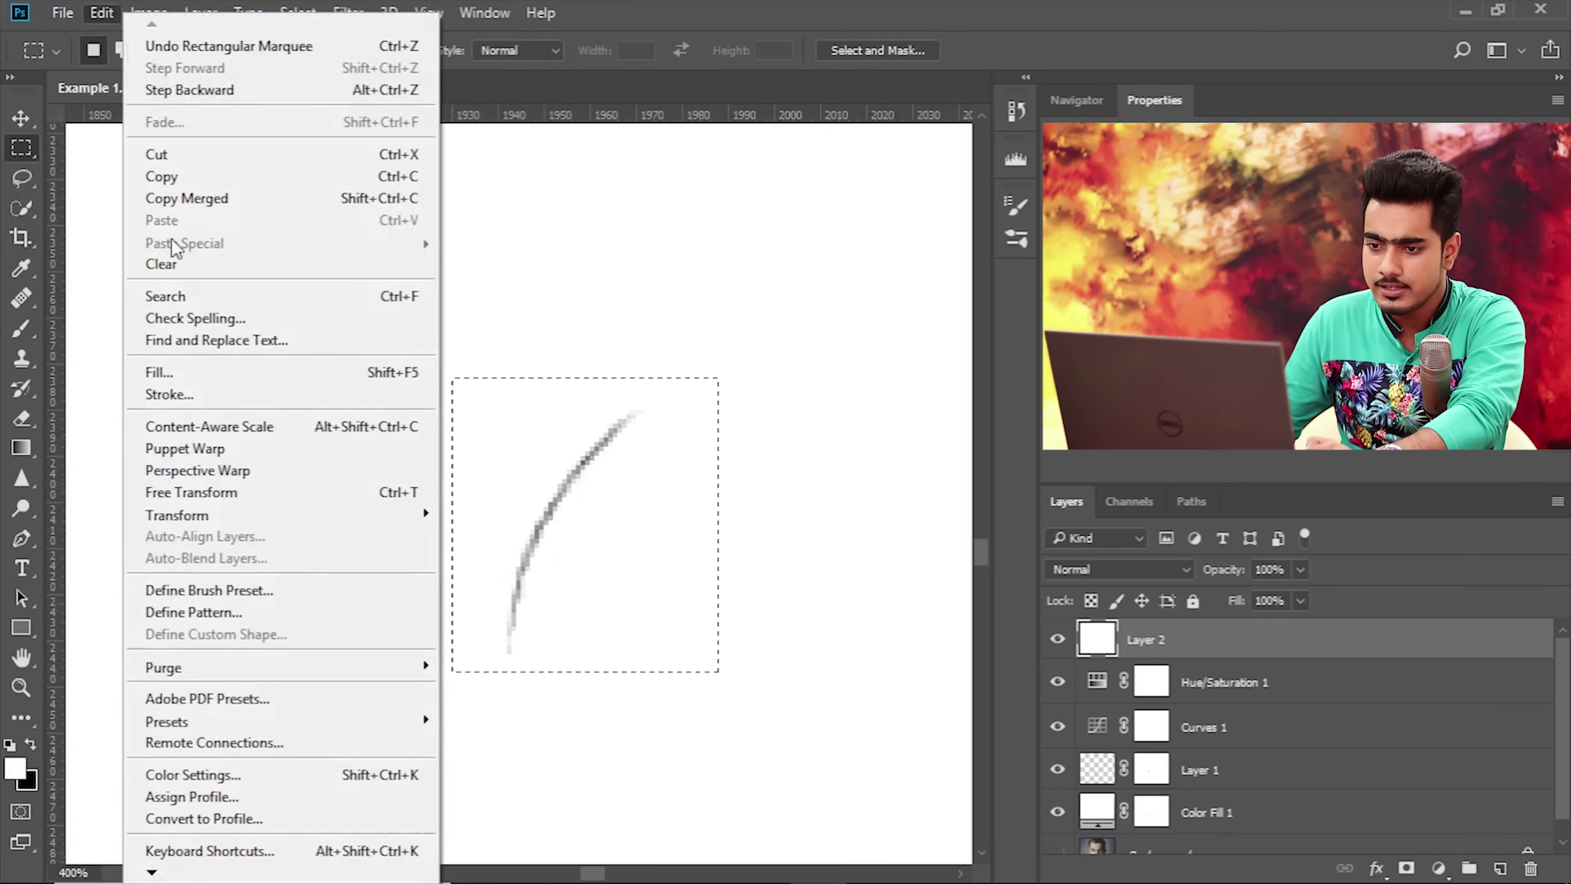
pyautogui.click(253, 595)
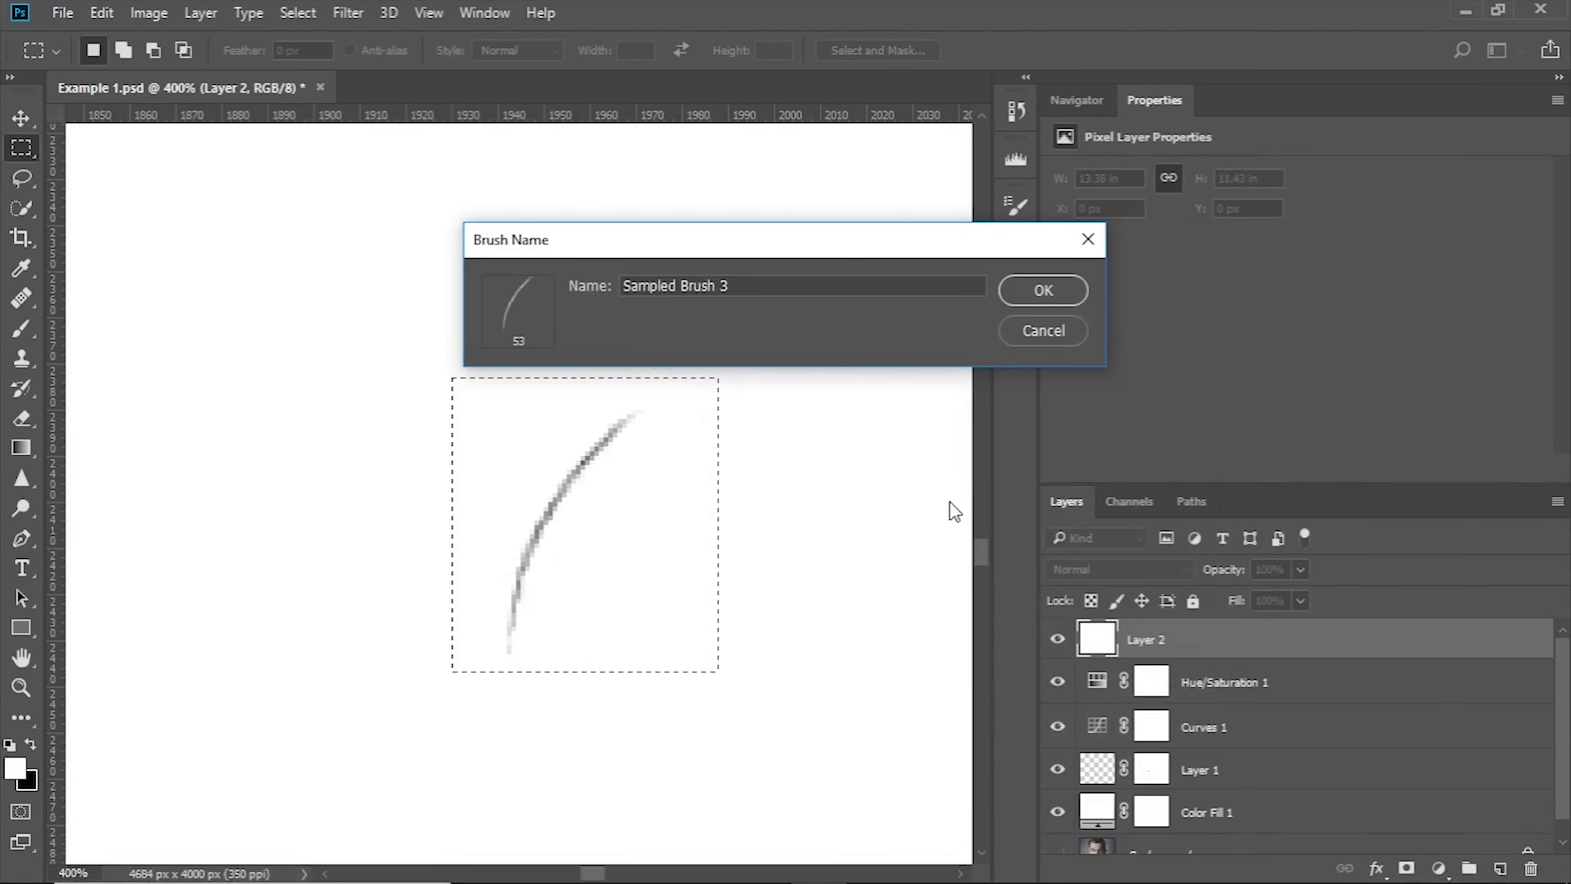
pyautogui.hotkey('ctrl', 'a')
pyautogui.write('Beardd')
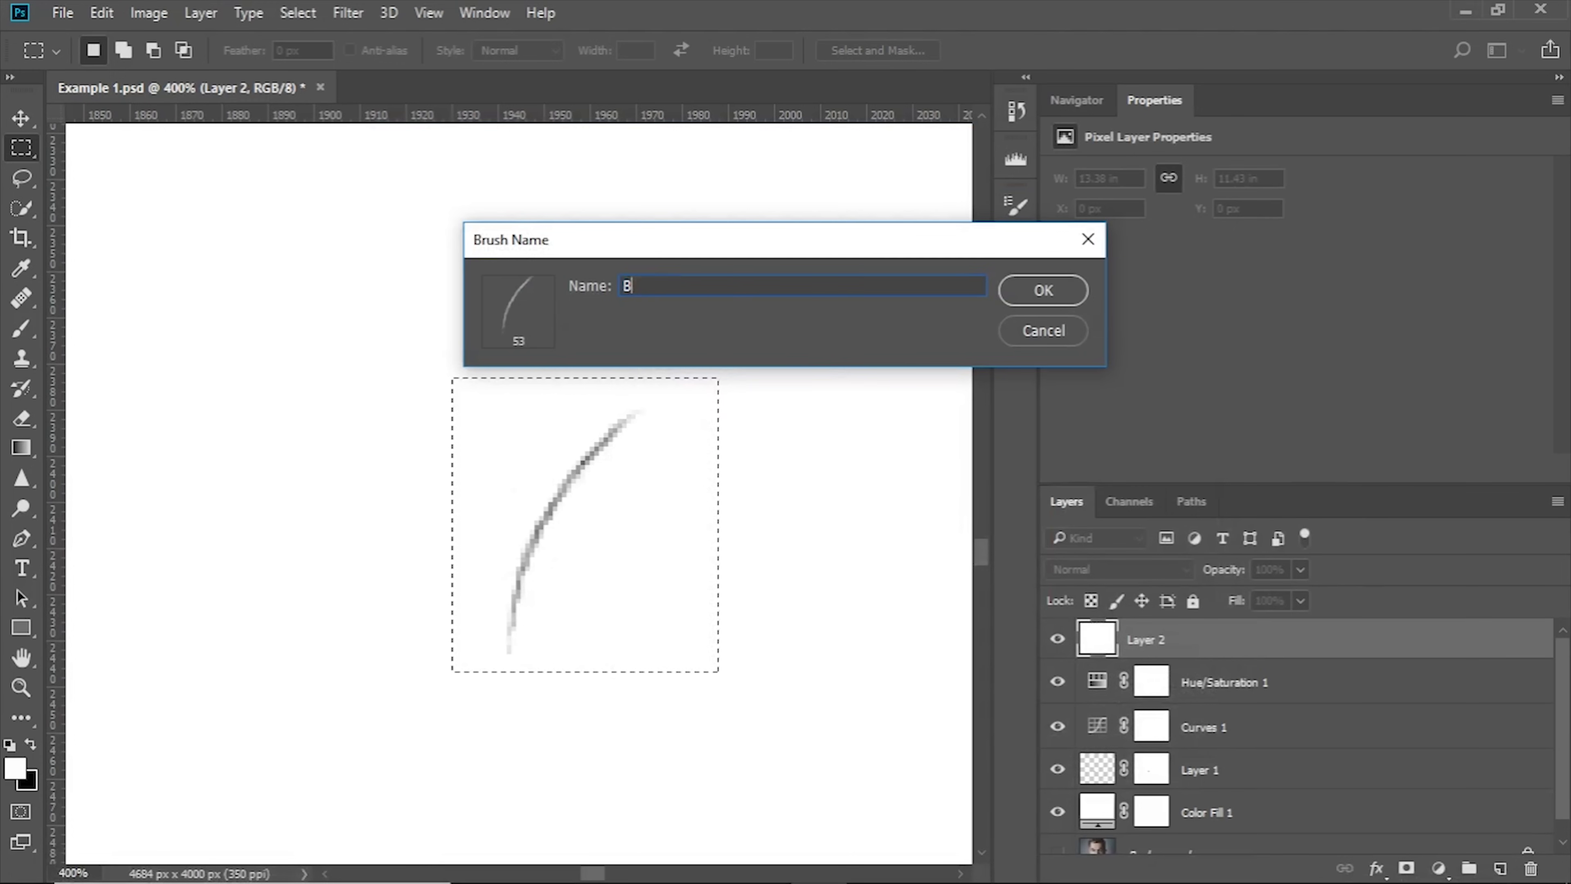
pyautogui.press('BackSpace')
pyautogui.press('BackSpace')
pyautogui.write('1')
pyautogui.press('Return')
# Deselect, switch the foreground color to black and stamp two test hairs with the new 53 px hair brush at 20% flow.
pyautogui.press('b')
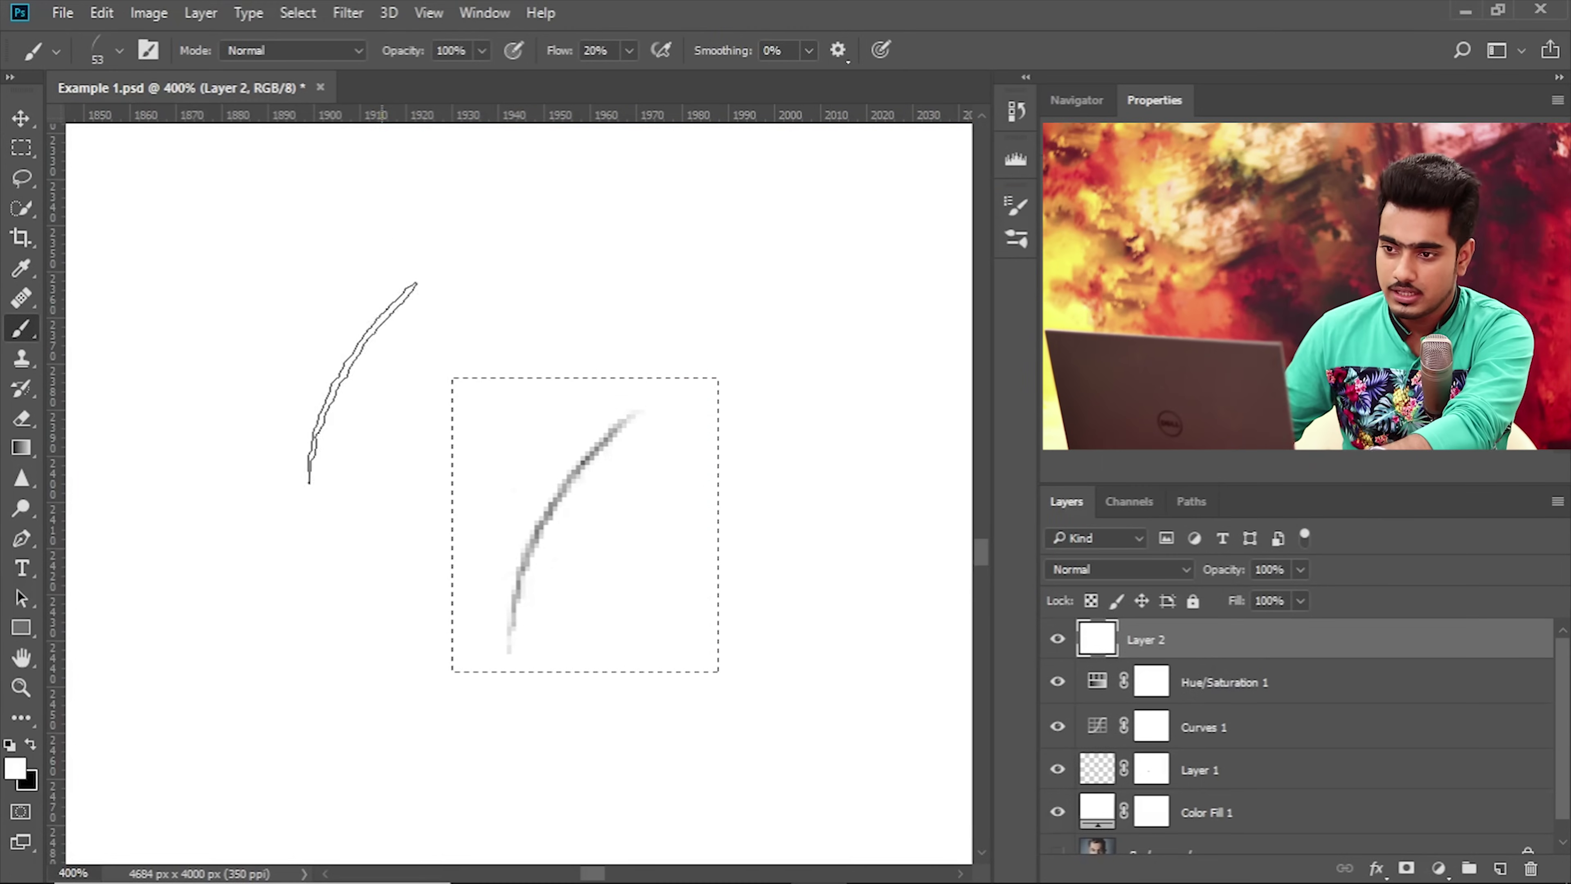
pyautogui.hotkey('ctrl', 'd')
pyautogui.press('x')
pyautogui.click(333, 405)
pyautogui.click(424, 430)
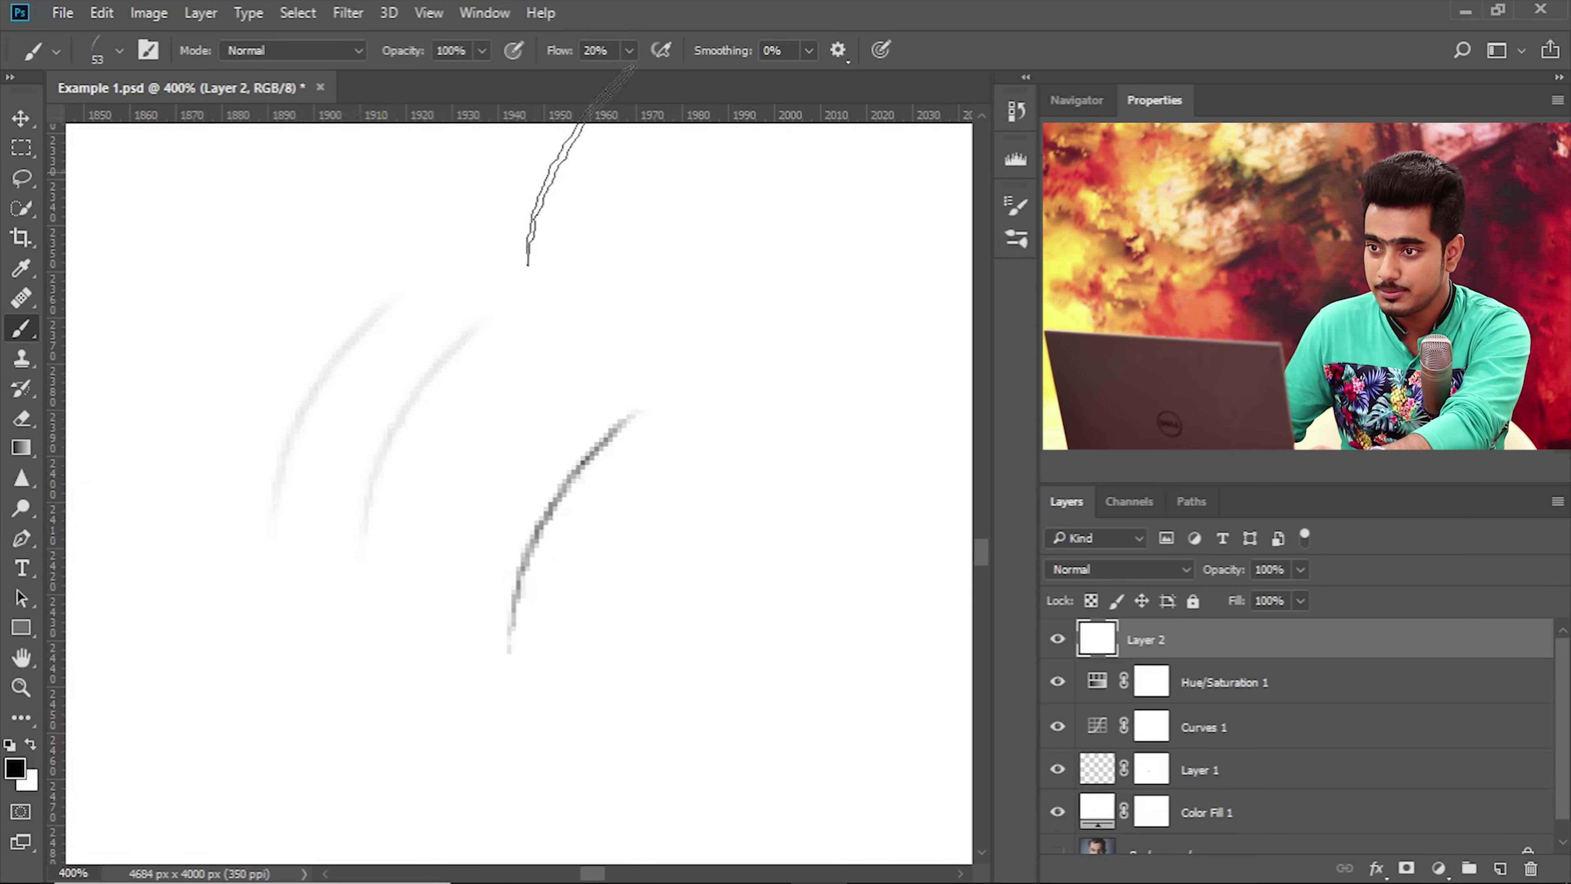
# Set the brush flow to 100% and stamp three more test hairs around the original strand.
pyautogui.click(629, 50)
pyautogui.moveTo(625, 78); pyautogui.dragTo(715, 78)
pyautogui.click(756, 646)
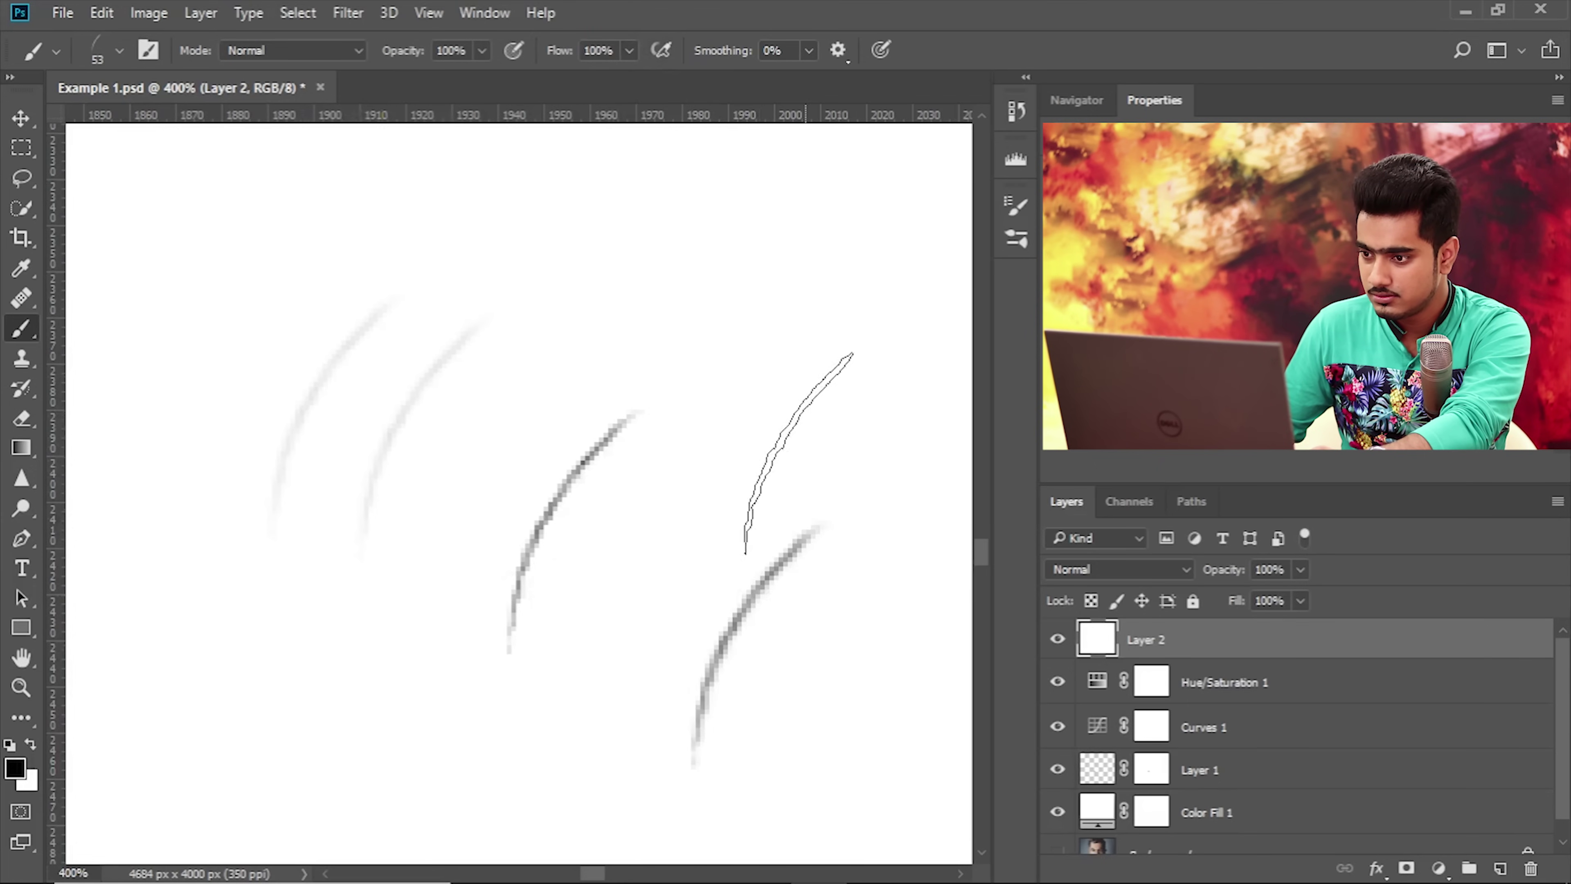
pyautogui.click(805, 431)
pyautogui.click(620, 564)
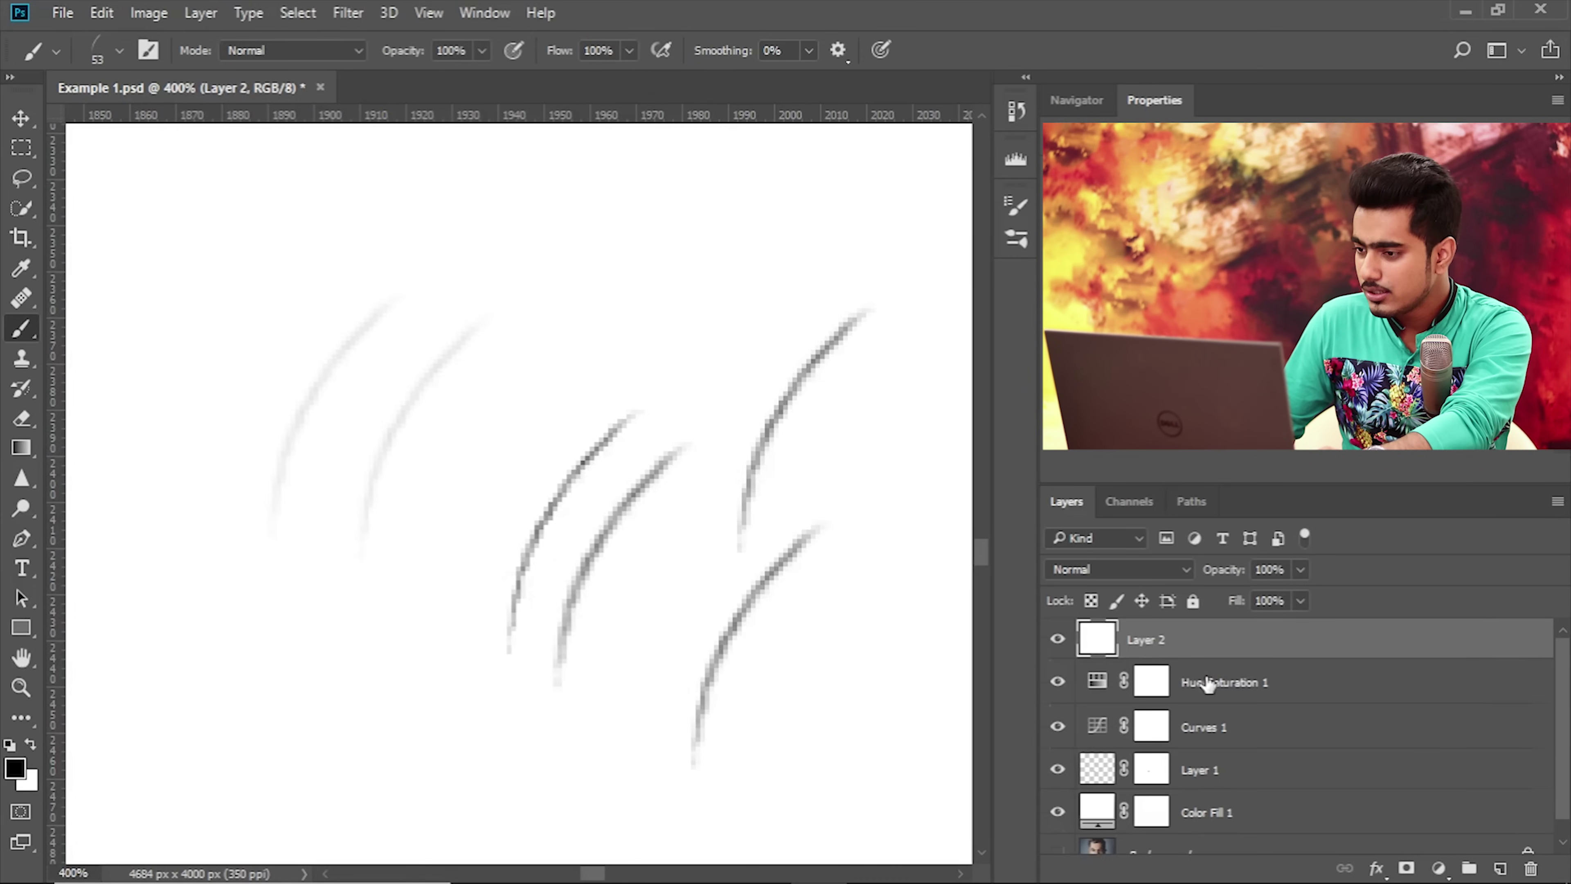
# Delete all layers above the Background layer and show the Background portrait.
pyautogui.scroll(-1, 1256, 818)
pyautogui.keyDown('shift'); pyautogui.click(1291, 793); pyautogui.keyUp('shift')
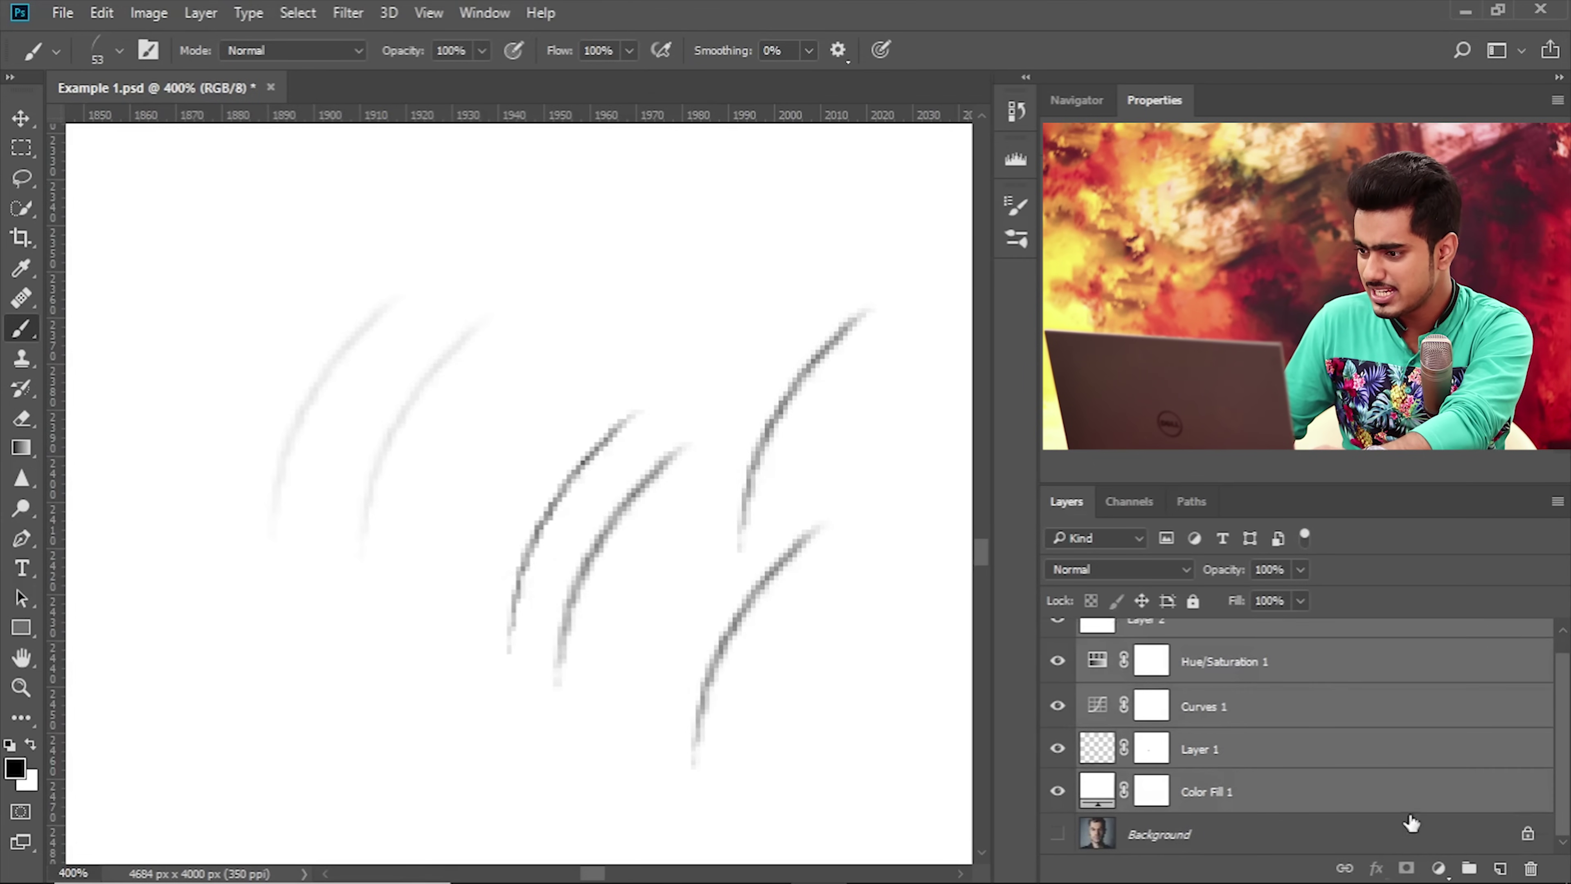
pyautogui.scroll(1, 1330, 694)
pyautogui.moveTo(1425, 821); pyautogui.dragTo(1531, 868)
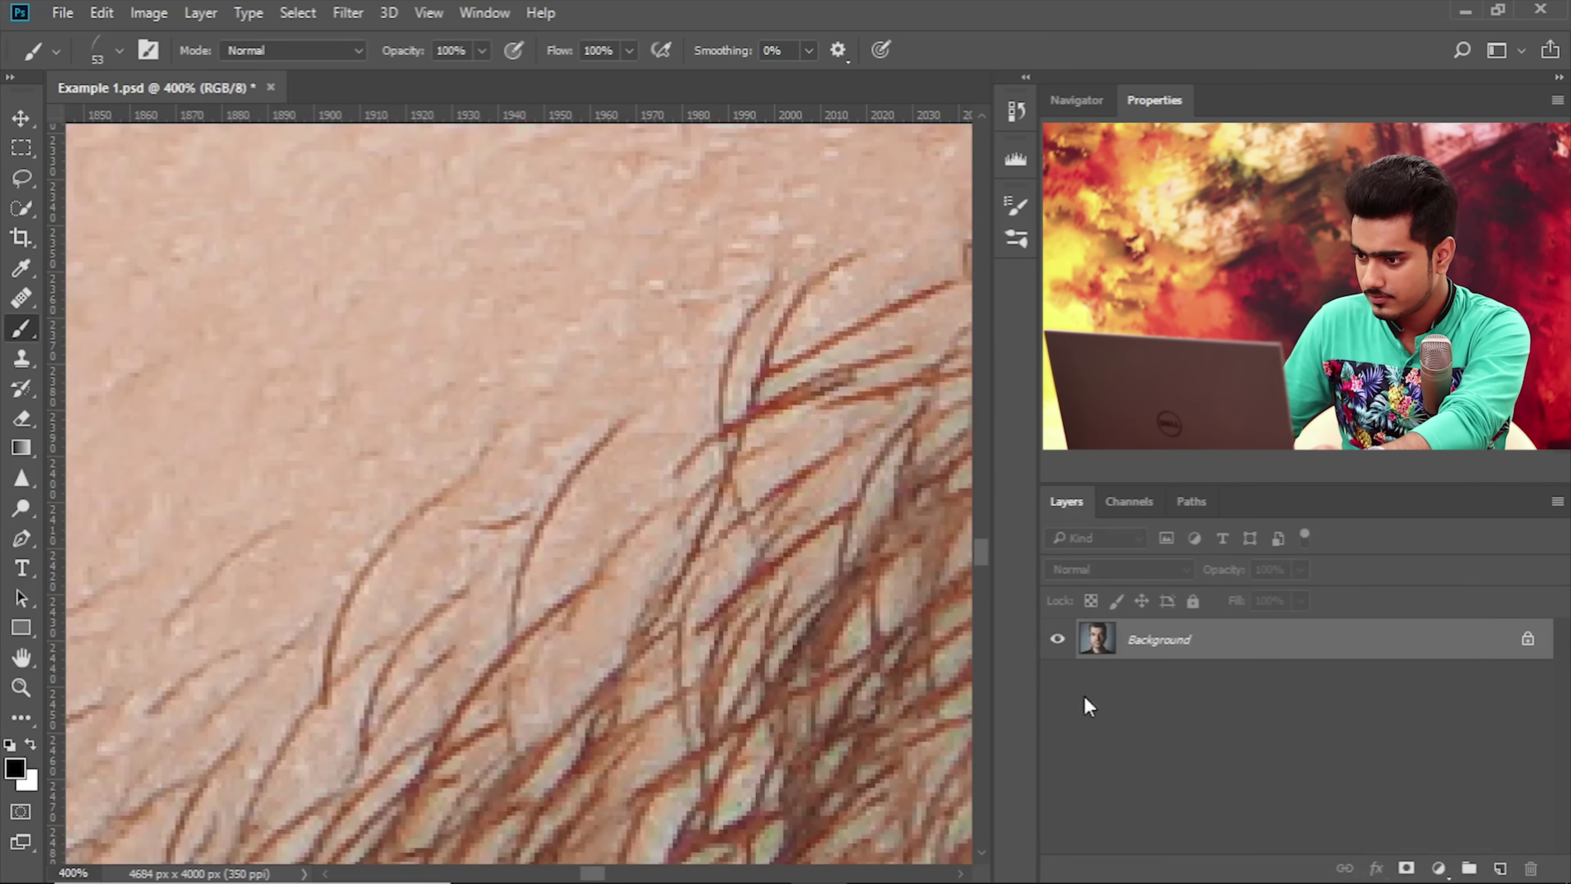
# Set the foreground color to the dark brown #664536 sampled from the moustache hairs.
pyautogui.moveTo(743, 667); pyautogui.dragTo(582, 520)
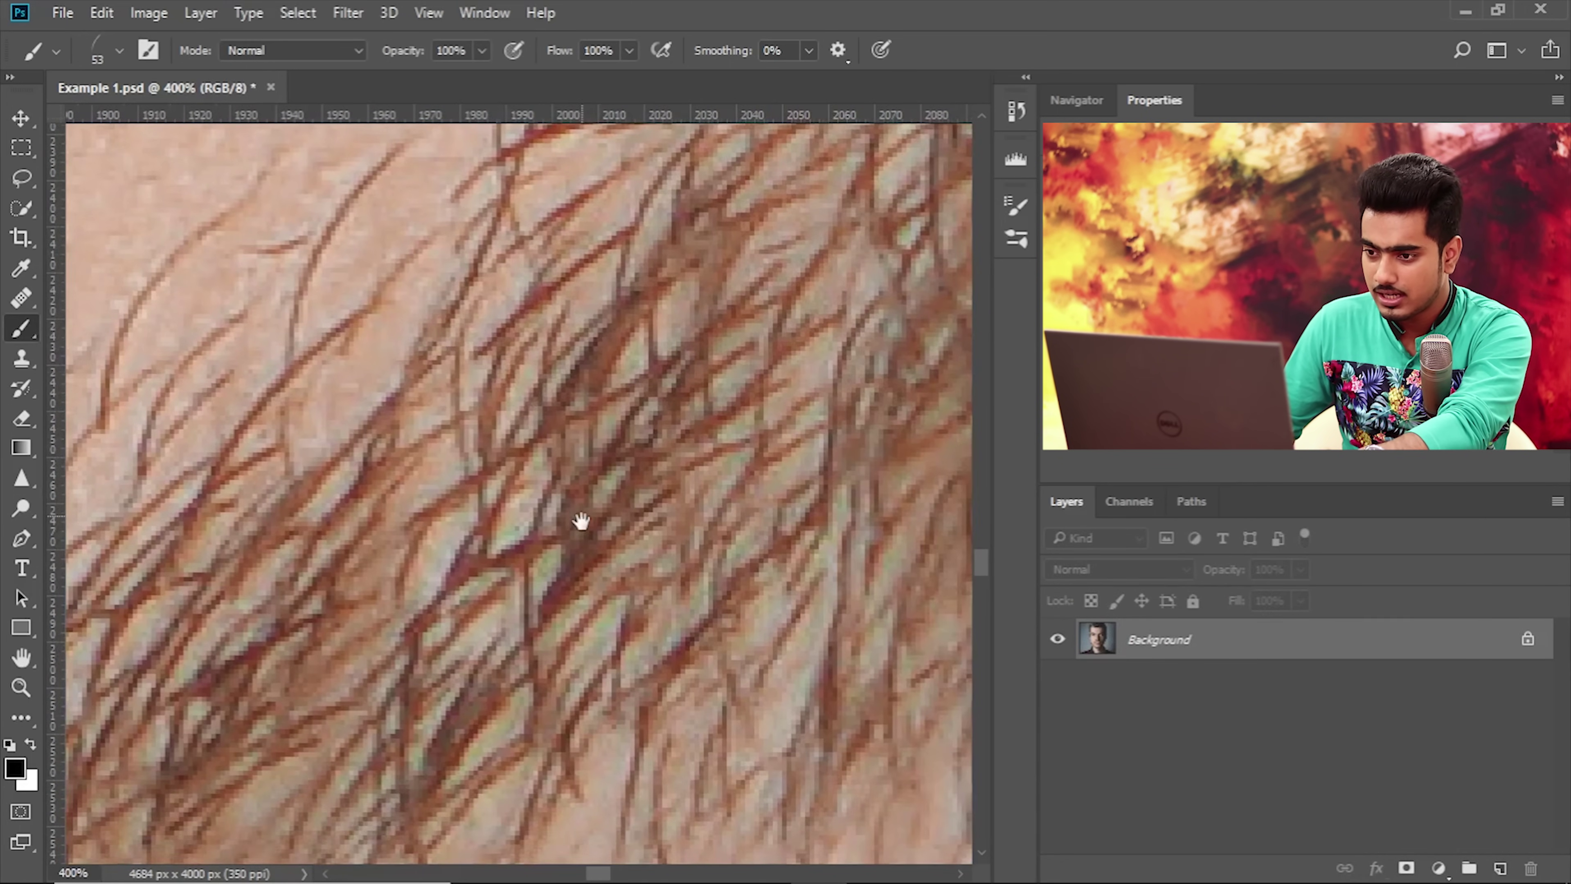
pyautogui.click(15, 773)
pyautogui.moveTo(590, 531); pyautogui.dragTo(590, 549)
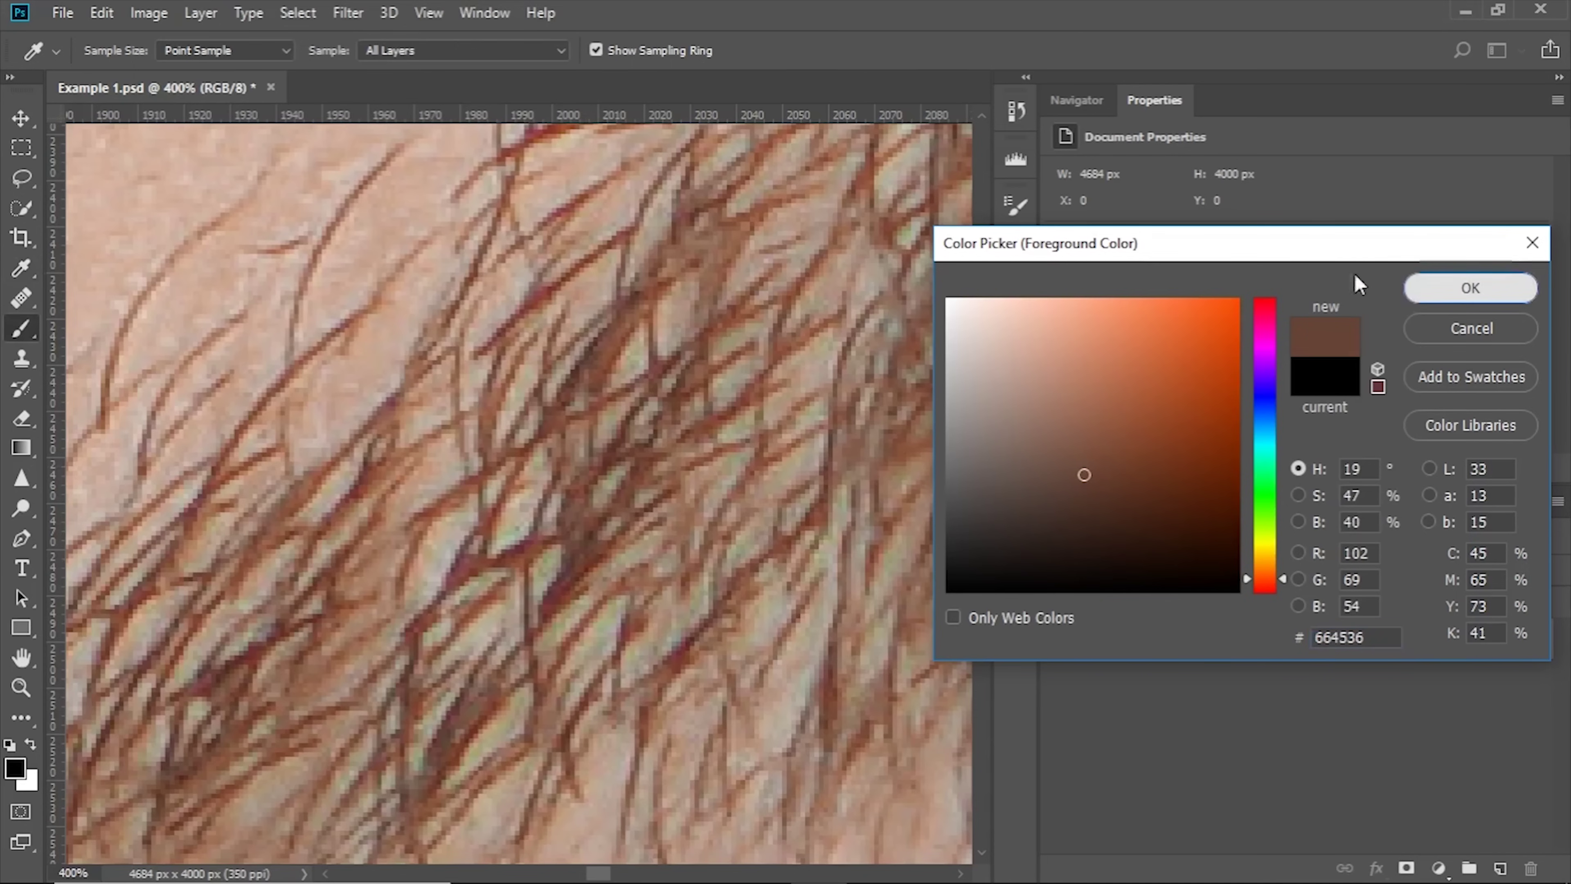
pyautogui.press('Return')
# Frame the corner of the mouth at 200% and add a new empty layer above the Background.
pyautogui.scroll(-5, 597, 283)
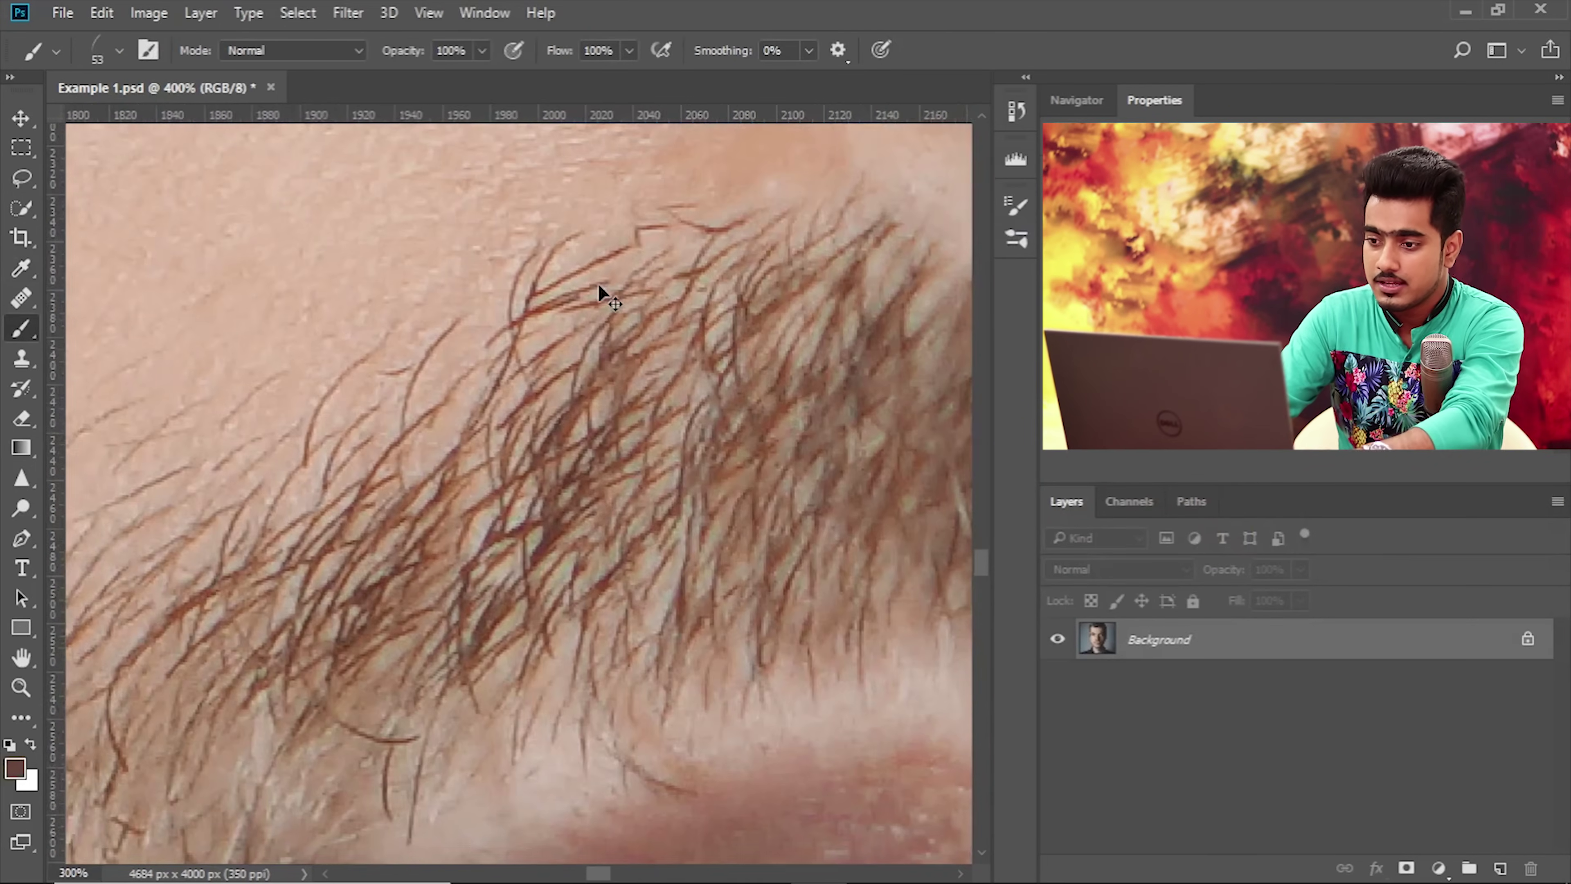
pyautogui.scroll(2, 583, 355)
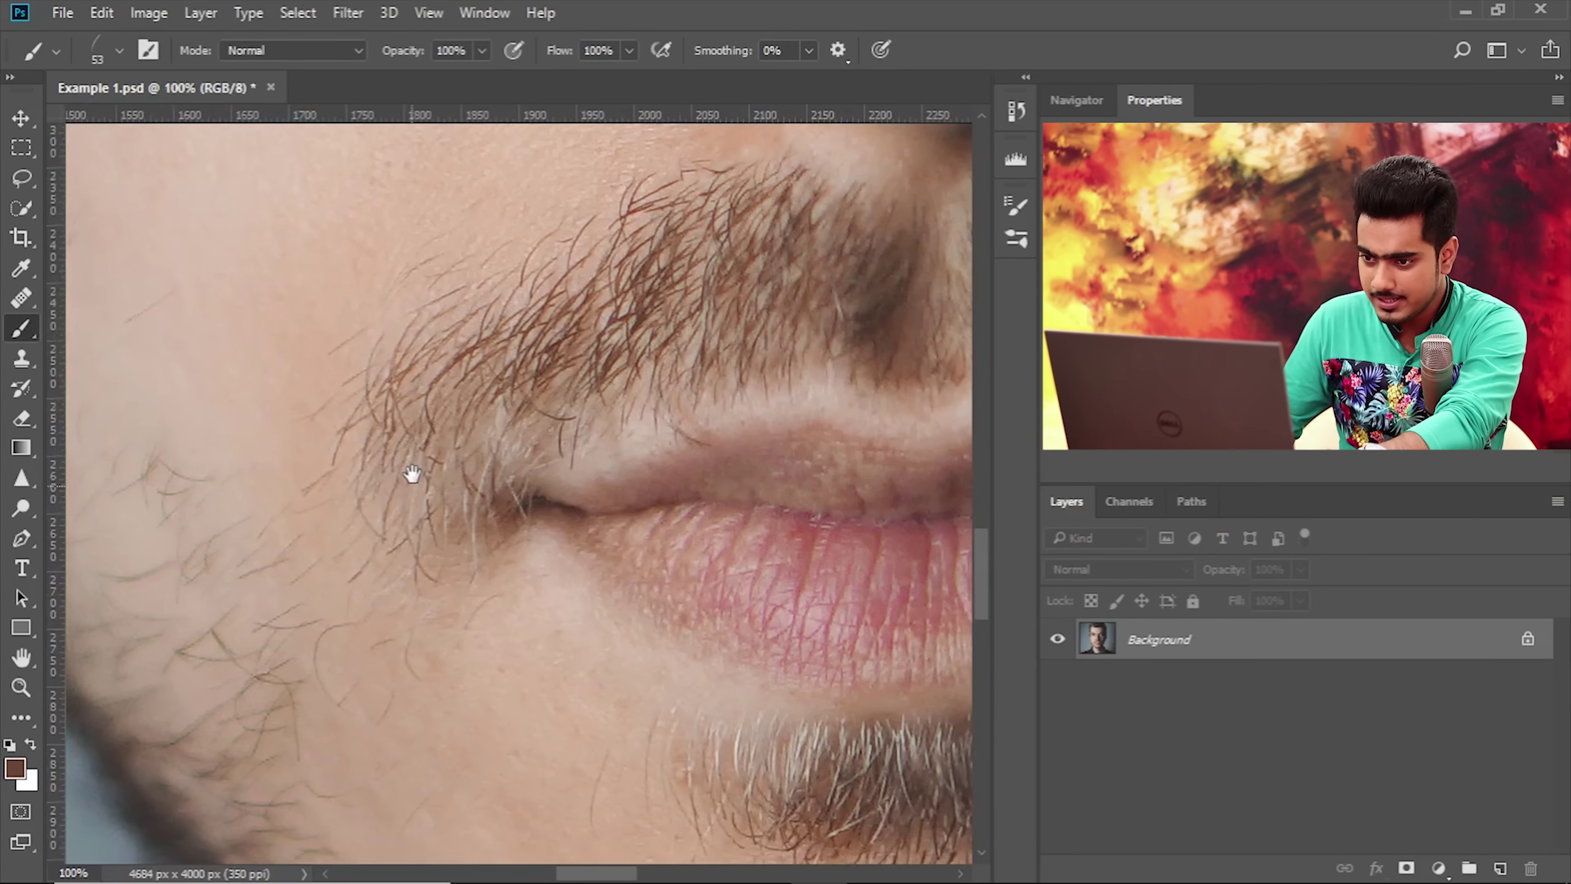
pyautogui.scroll(1, 410, 467)
pyautogui.moveTo(418, 461); pyautogui.dragTo(464, 378)
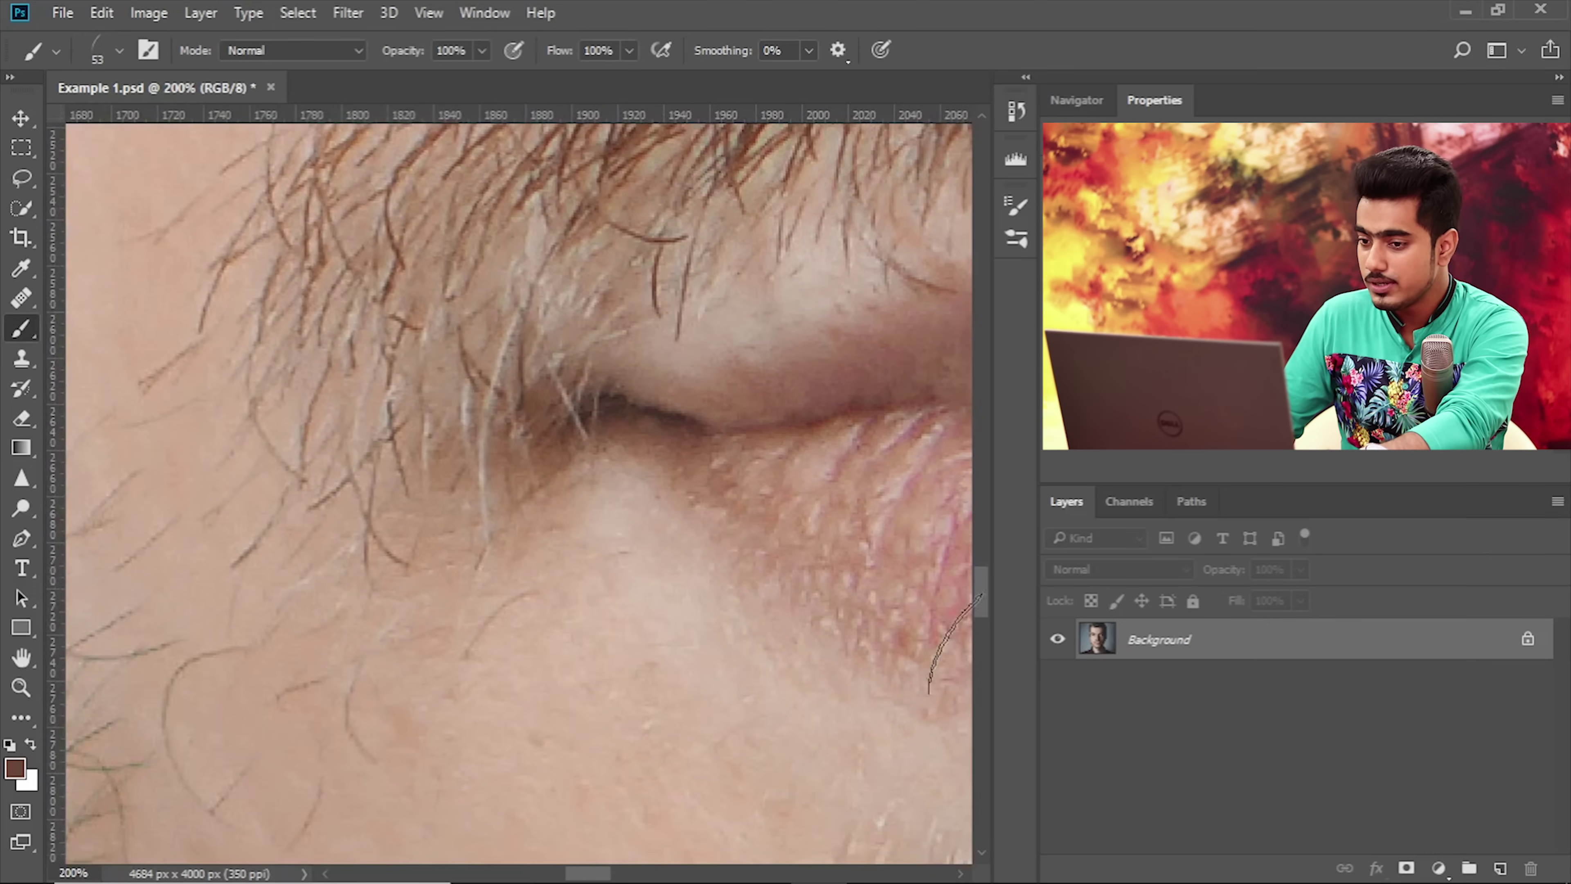
pyautogui.click(1498, 867)
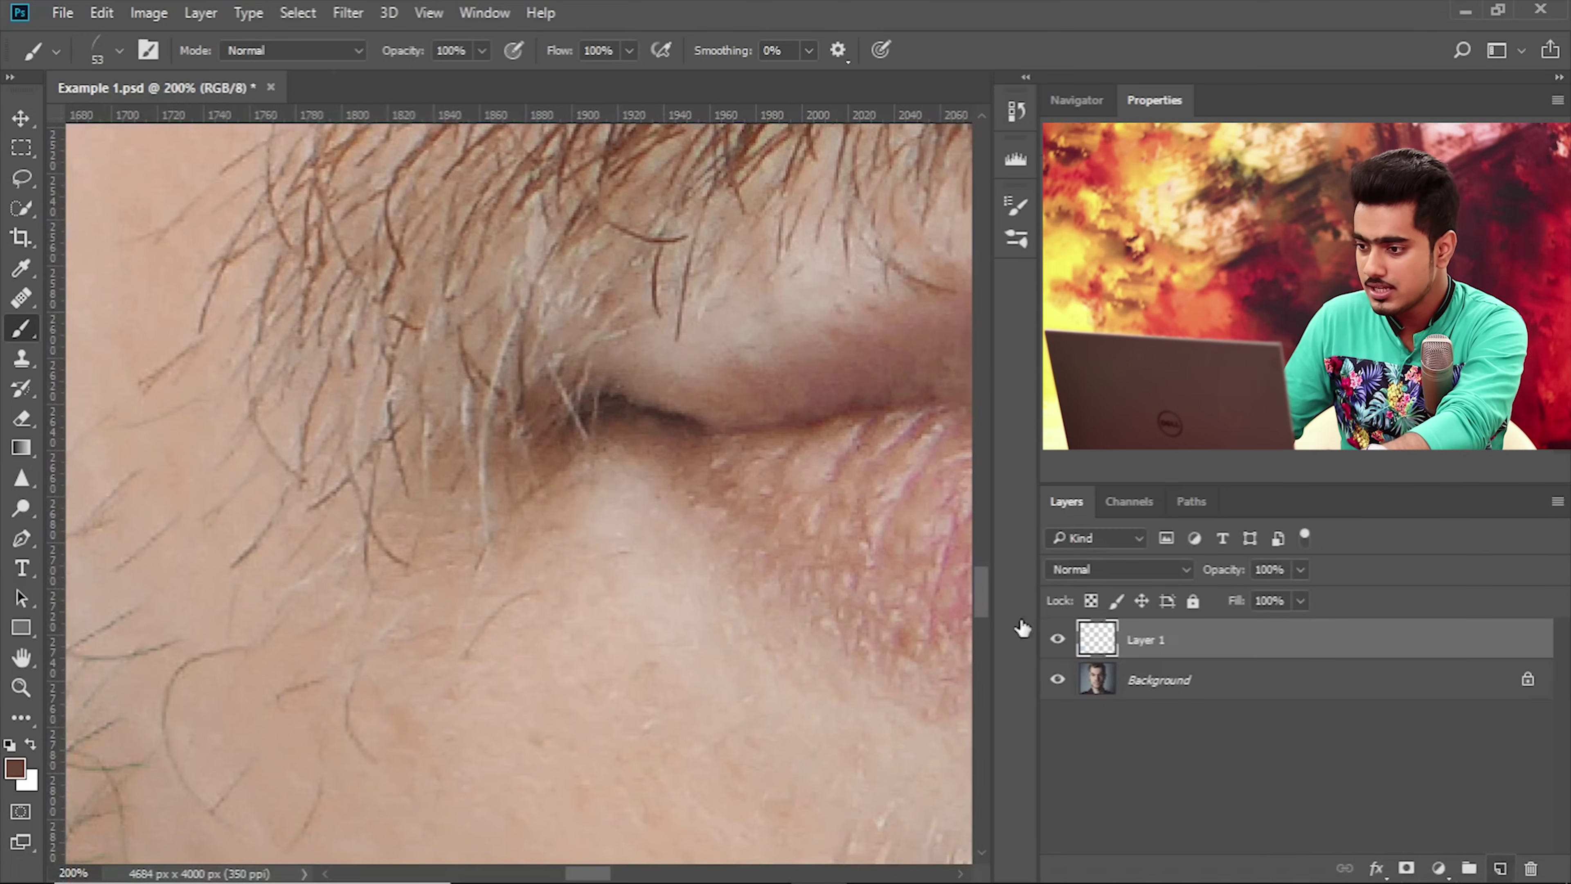
# Try three hair strokes on the cheek below the mouth corner at 100% zoom and undo them.
pyautogui.hotkey('ctrl', '-')
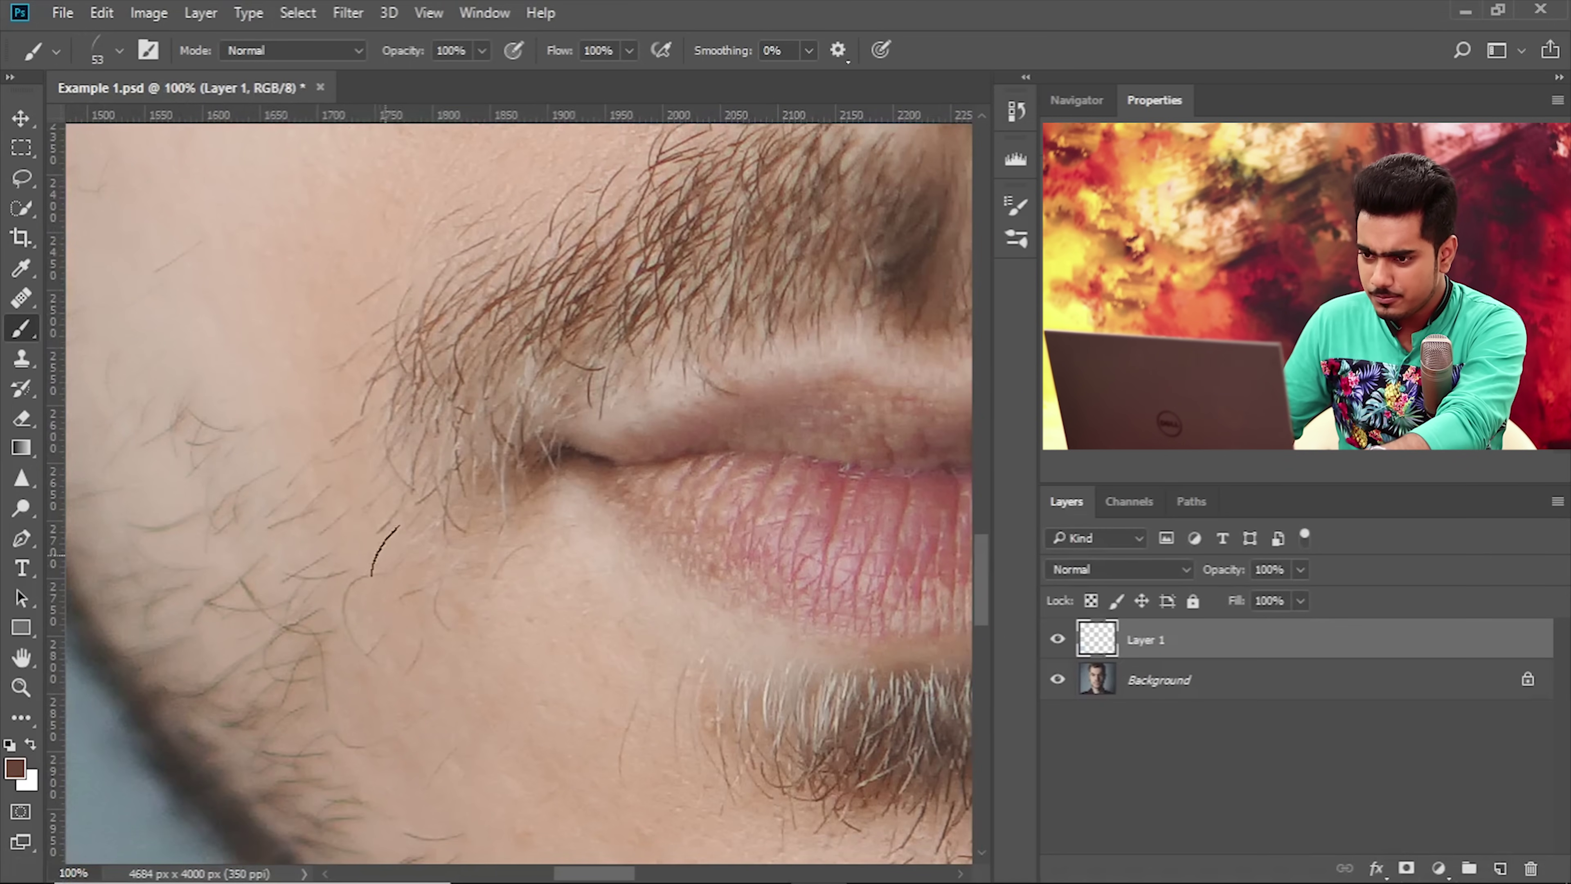
pyautogui.moveTo(385, 551); pyautogui.dragTo(498, 669)
pyautogui.moveTo(453, 528); pyautogui.dragTo(532, 619)
pyautogui.moveTo(412, 643); pyautogui.dragTo(527, 709)
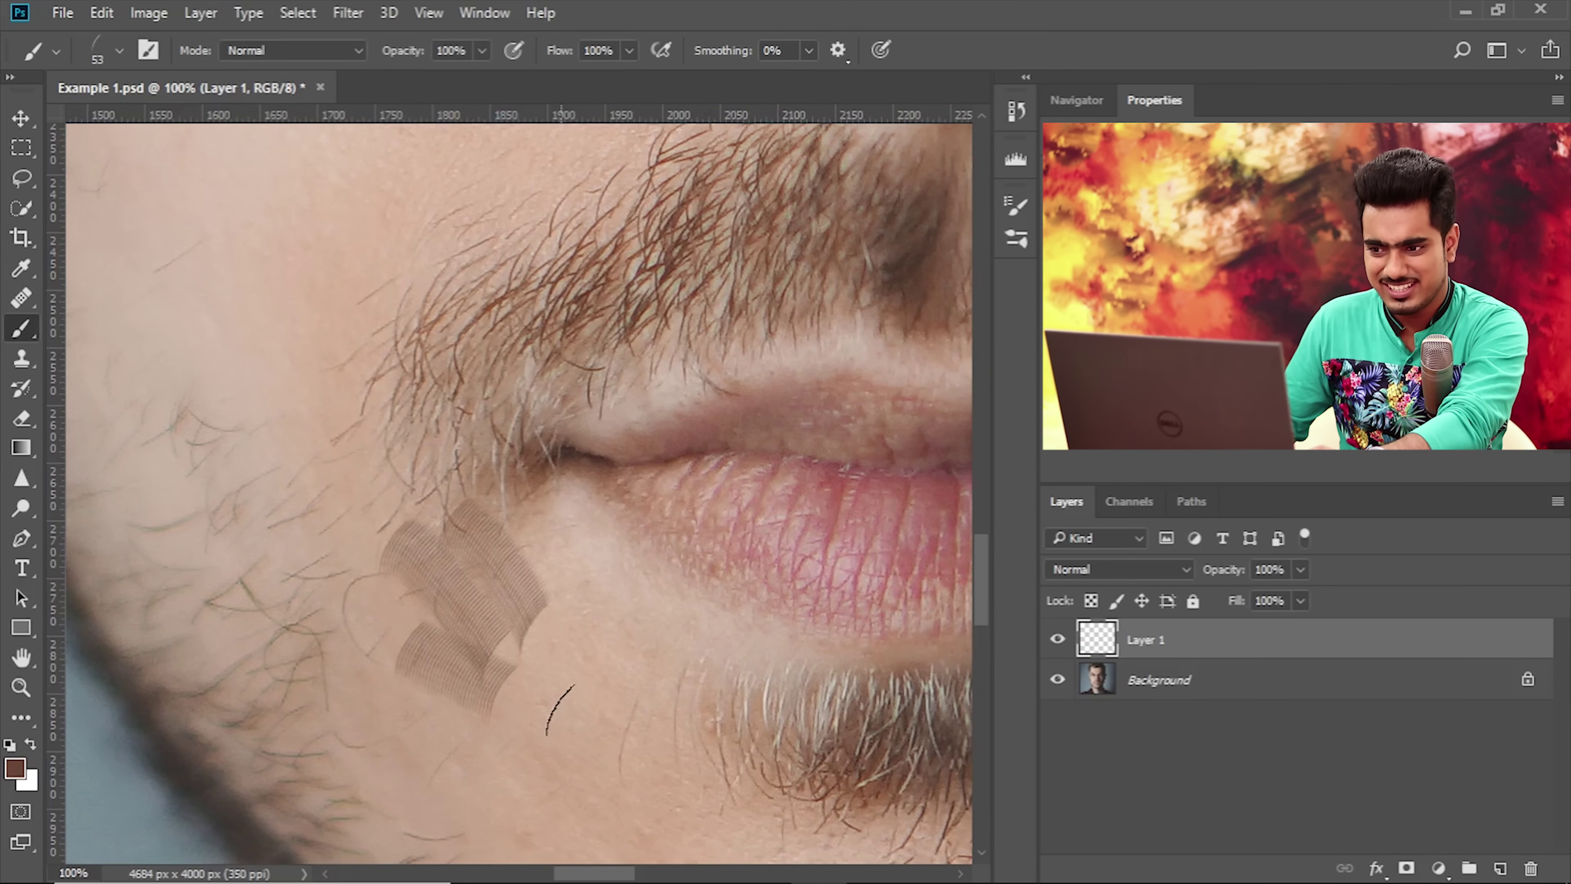
pyautogui.hotkey('ctrl', 'z')
pyautogui.hotkey('ctrl', 'z')
pyautogui.hotkey('ctrl', 'z')
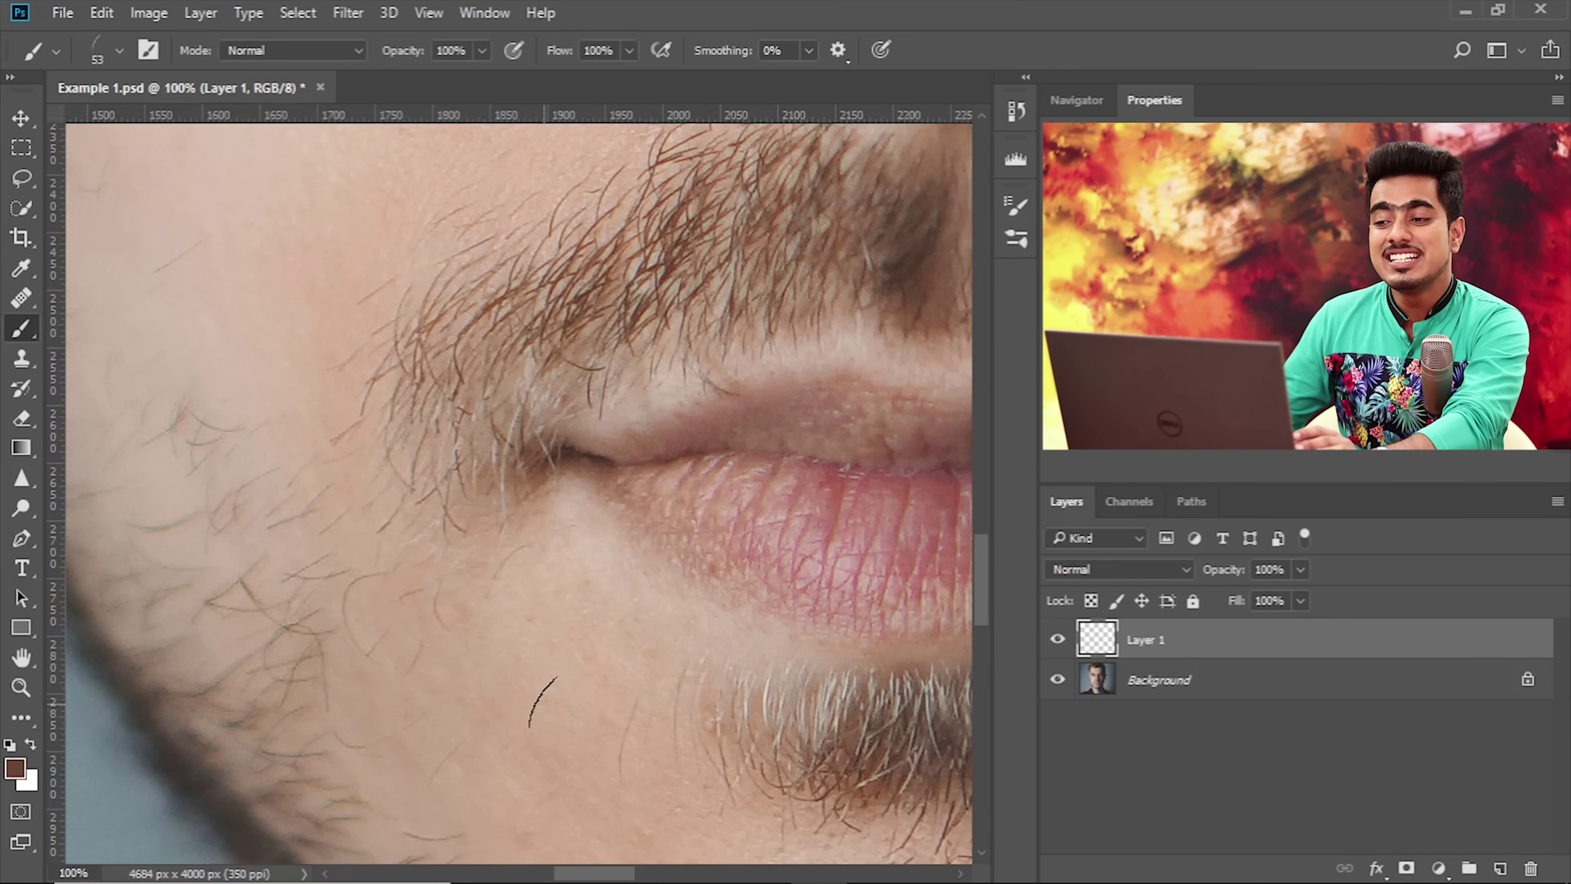
# Open the Brush Settings and place them beside the moustache so its hairs stay visible for comparison.
pyautogui.click(485, 12)
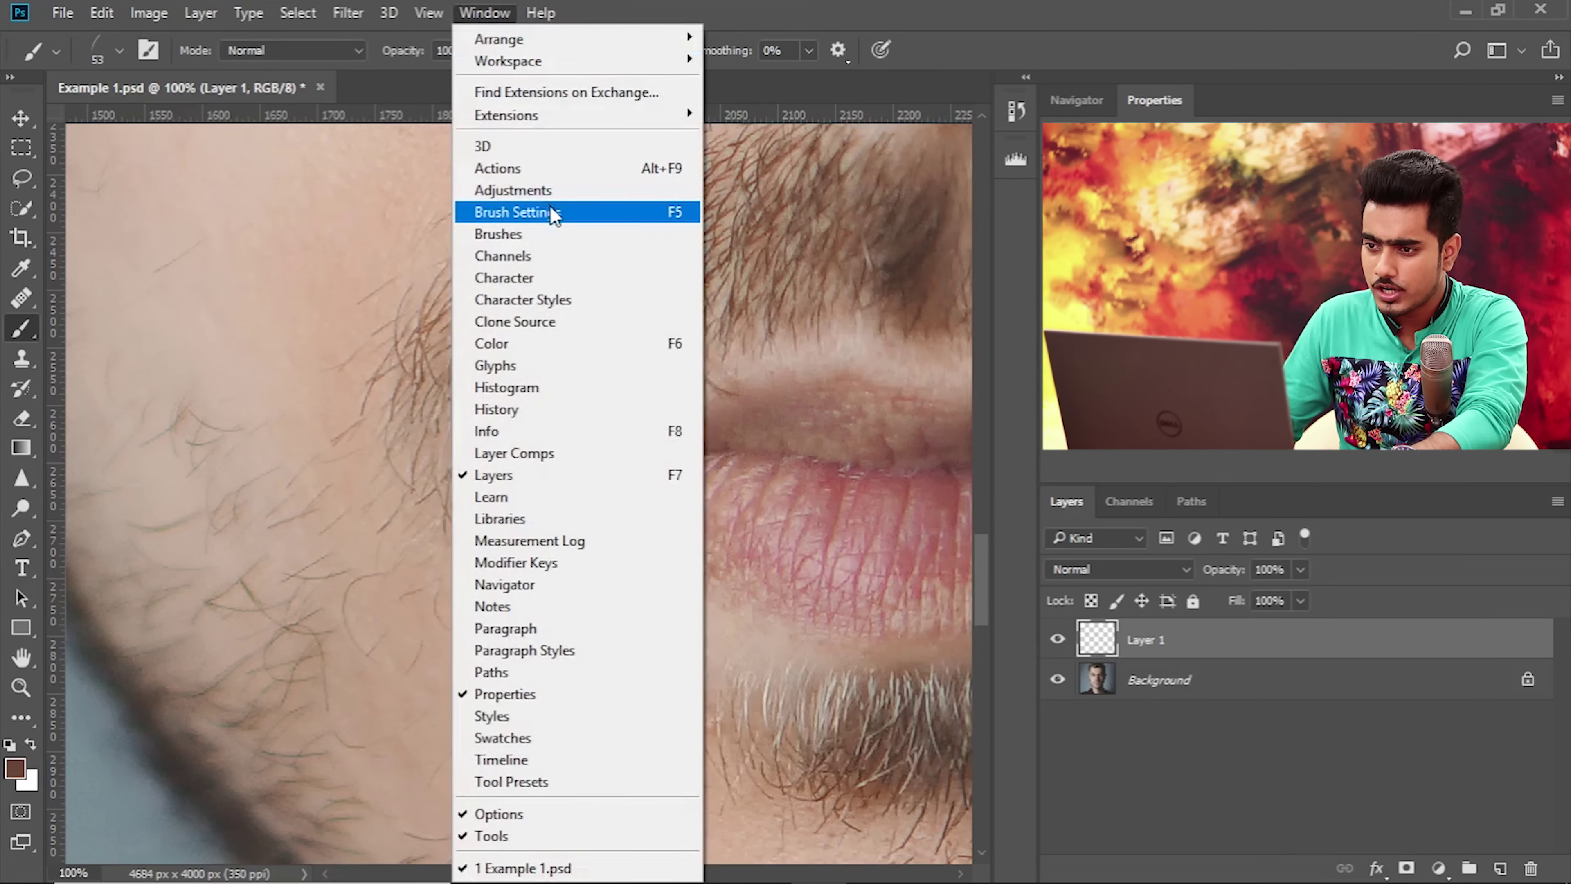
pyautogui.click(552, 214)
pyautogui.moveTo(589, 183); pyautogui.dragTo(192, 226)
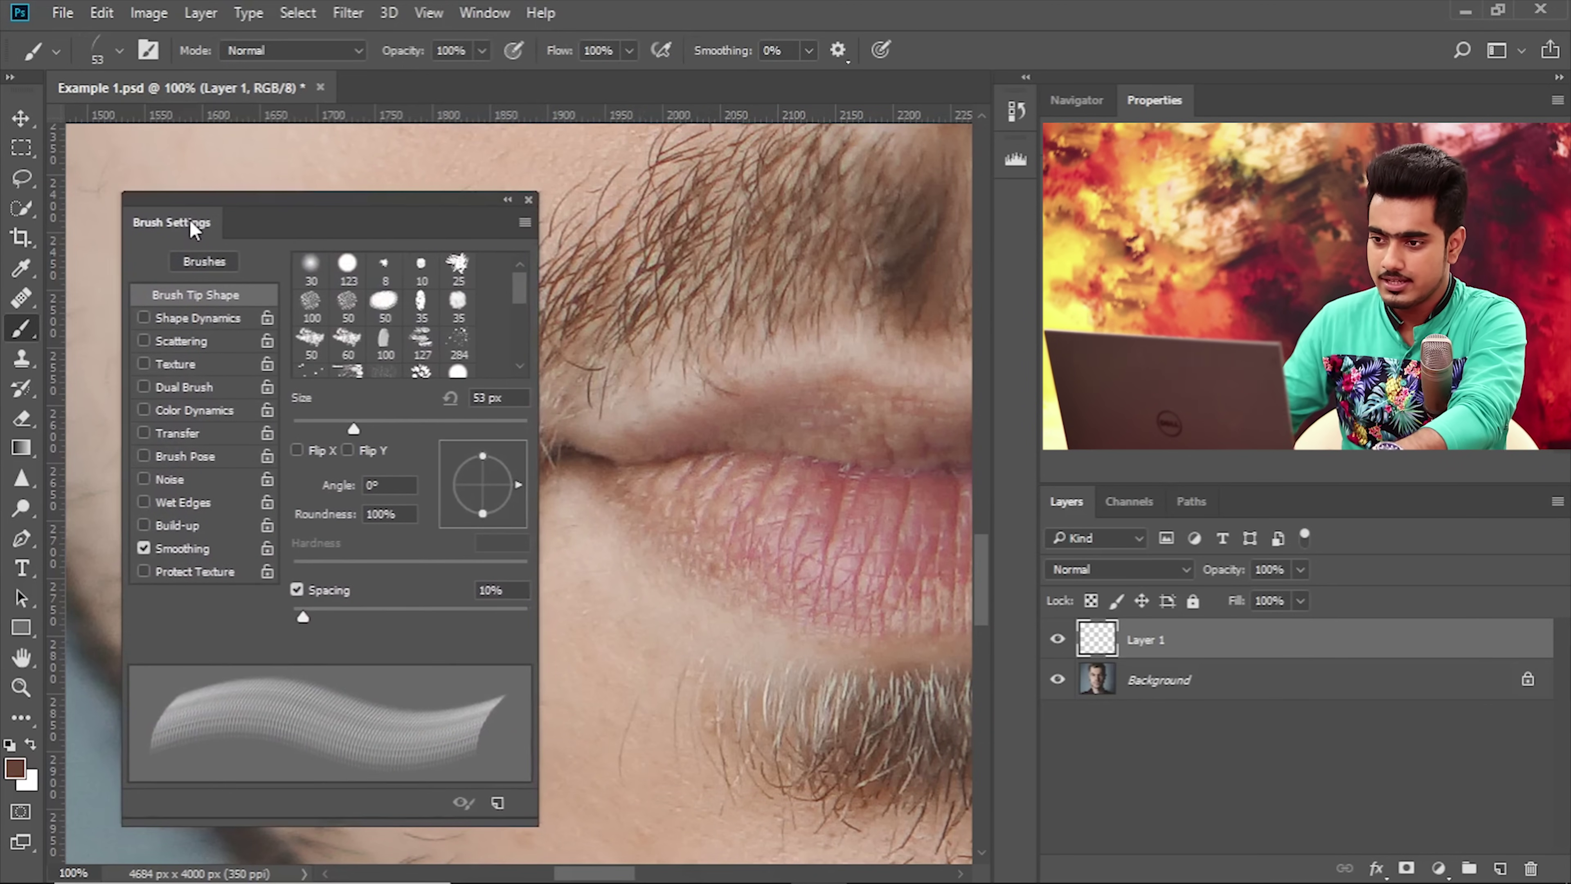
pyautogui.moveTo(688, 394); pyautogui.dragTo(837, 509)
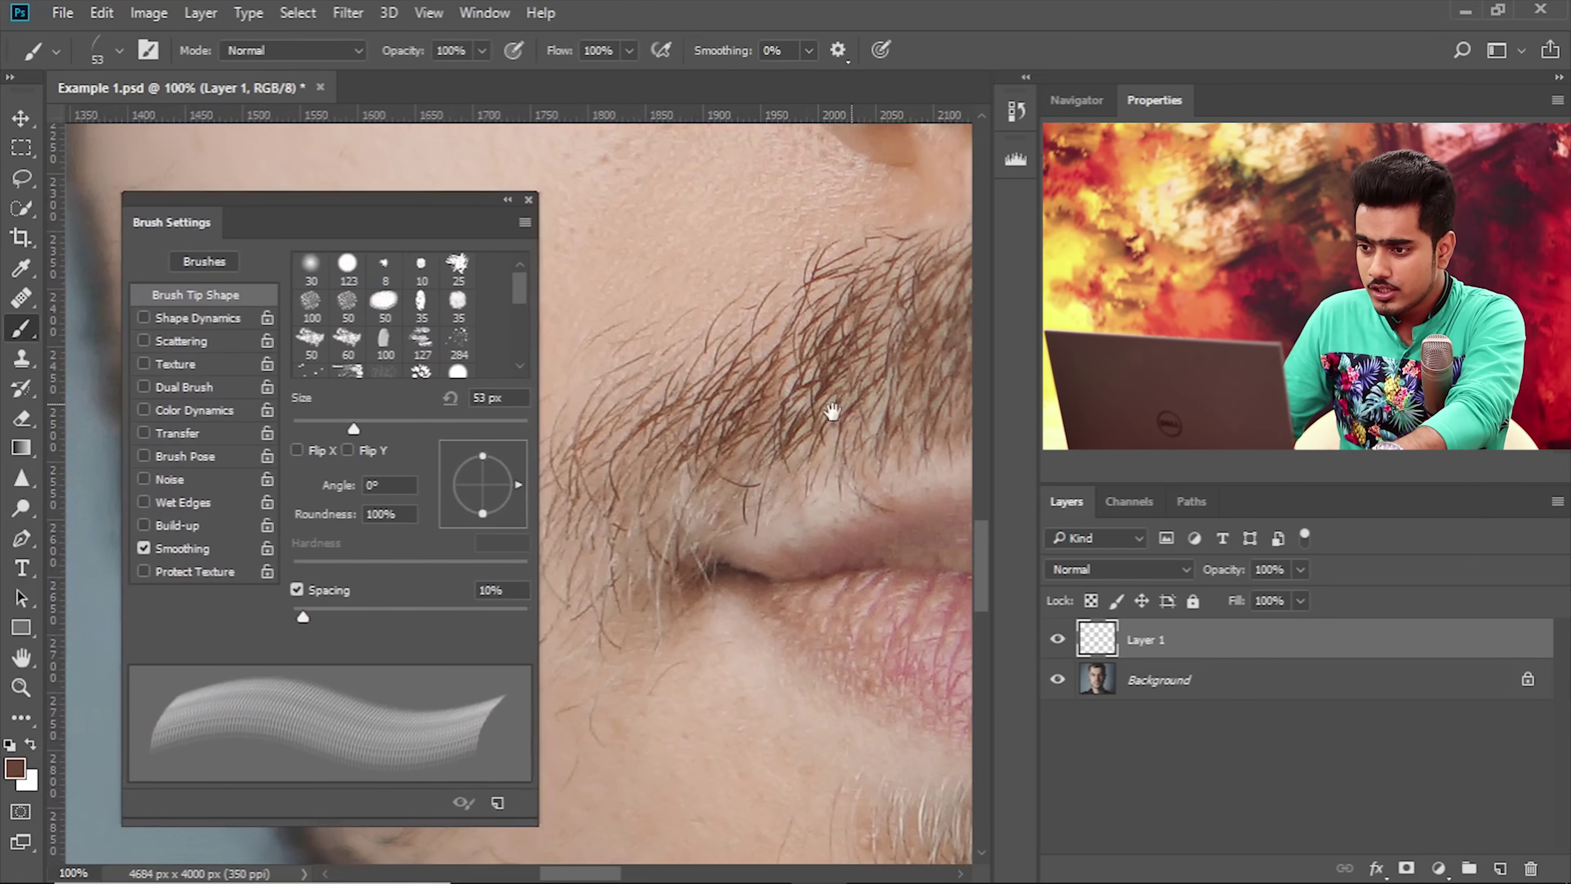
pyautogui.moveTo(845, 406); pyautogui.dragTo(825, 421)
pyautogui.moveTo(180, 216); pyautogui.dragTo(170, 154)
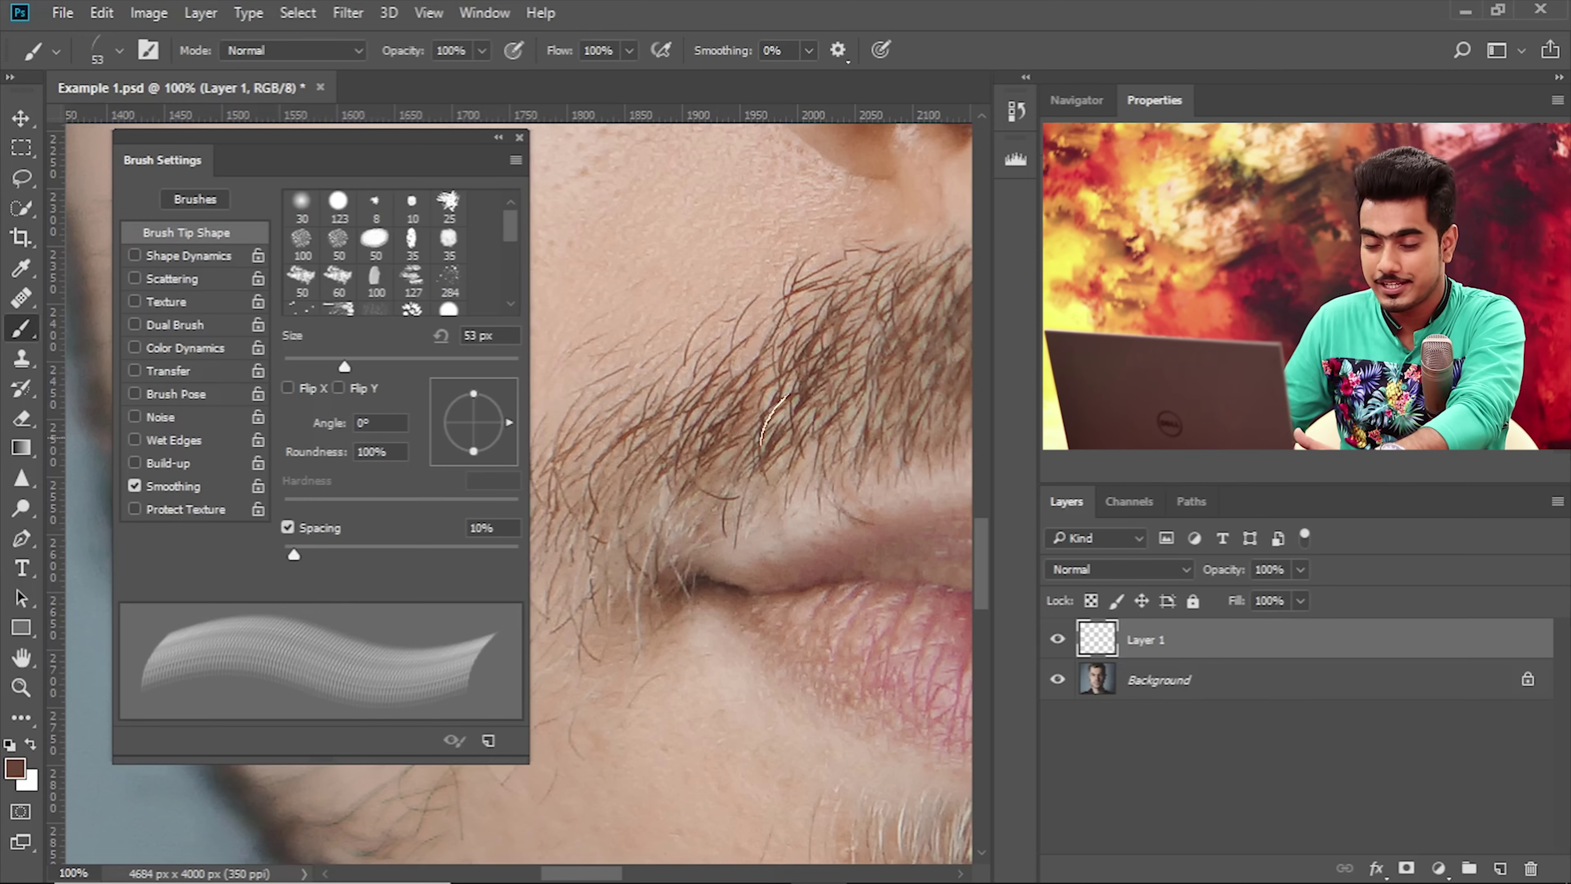
pyautogui.moveTo(781, 551); pyautogui.dragTo(693, 353)
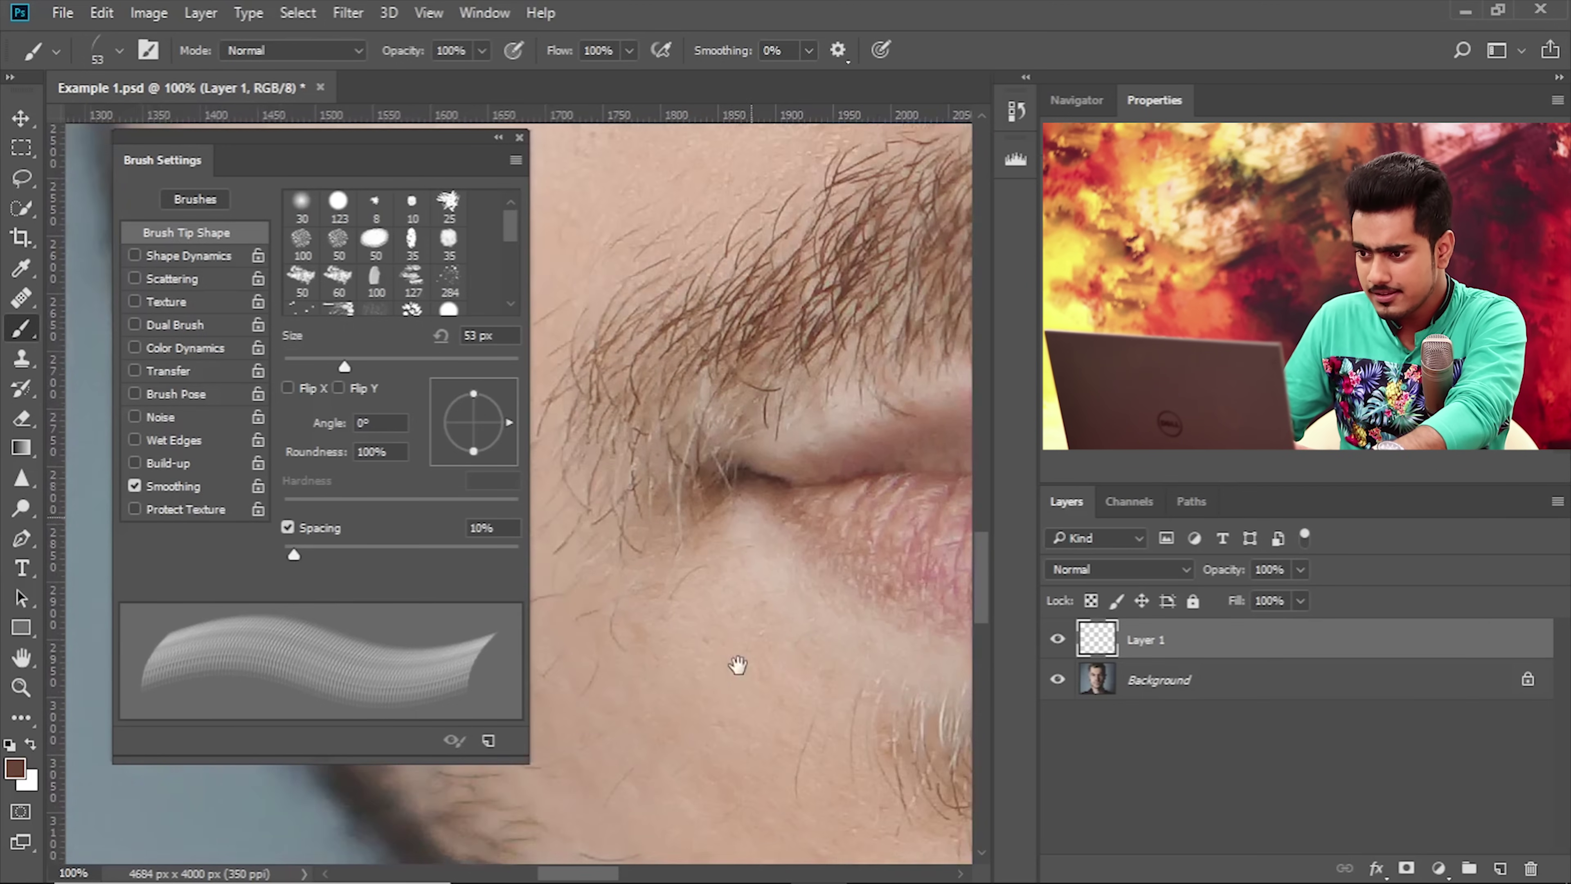
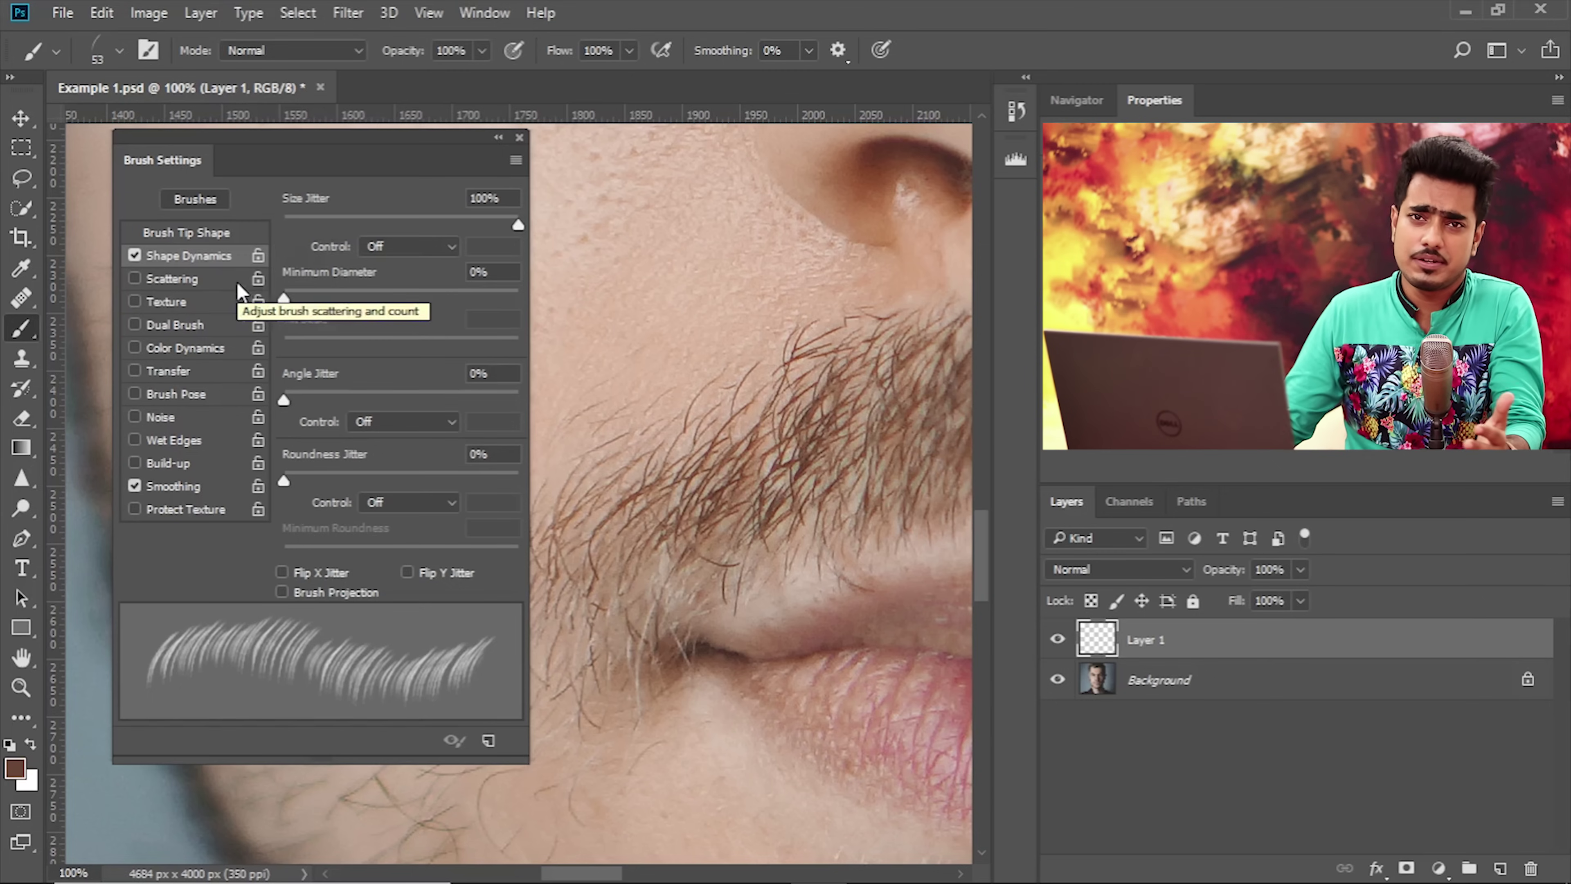
# Set the Shape Dynamics size jitter to 100% and the minimum diameter to 42% to match the moustache's hair lengths.
pyautogui.moveTo(518, 228)
pyautogui.mouseDown()
pyautogui.moveTo(411, 234)
pyautogui.moveTo(526, 248)
pyautogui.mouseUp()
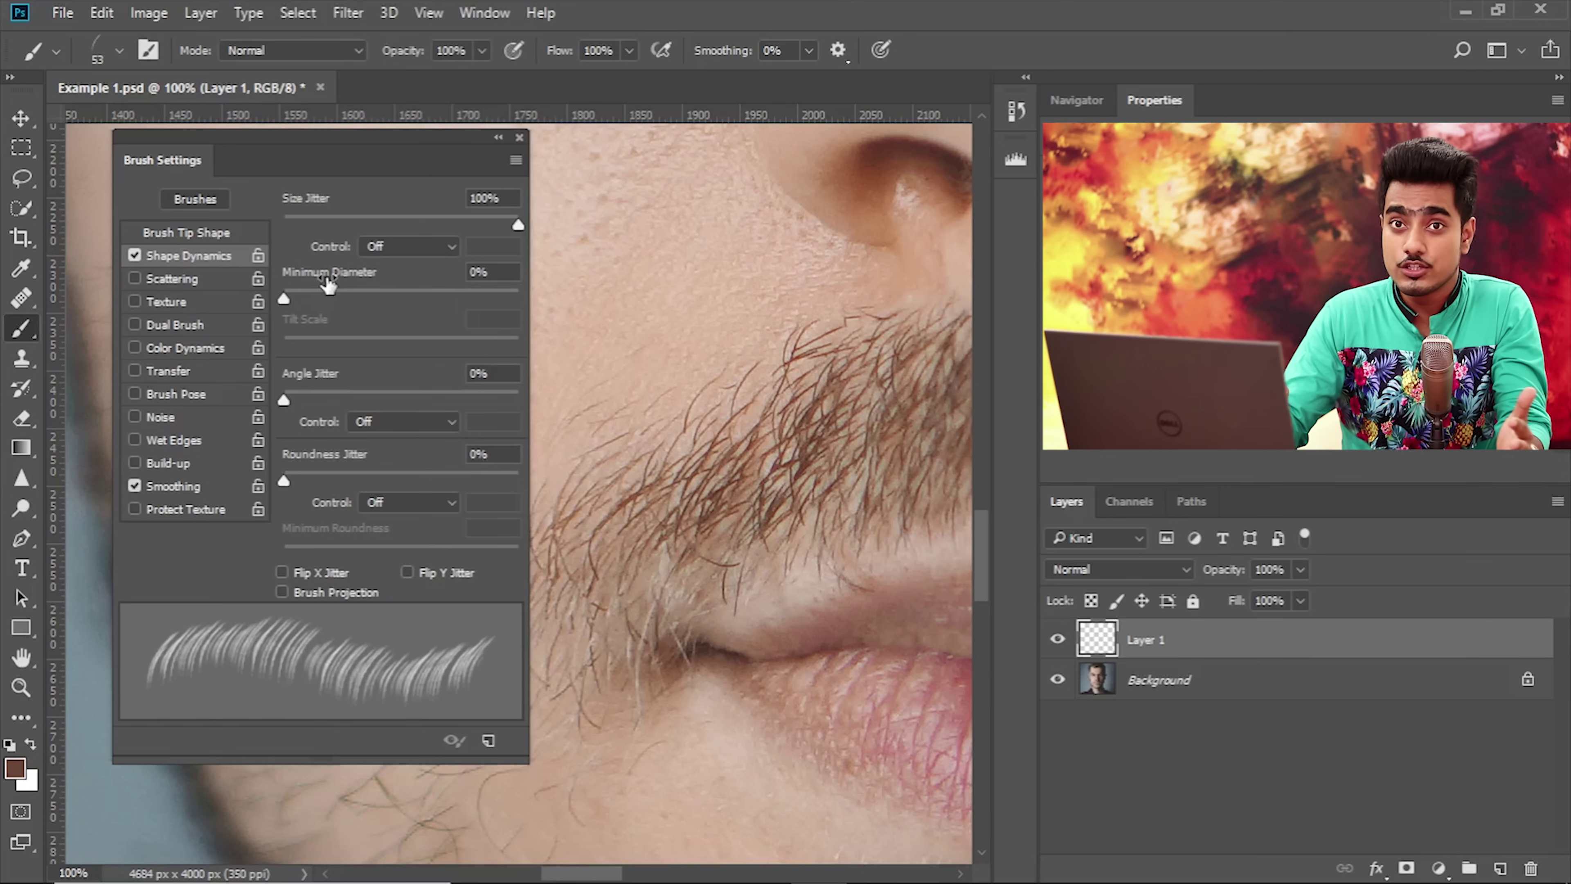
pyautogui.scroll(-1, 761, 536)
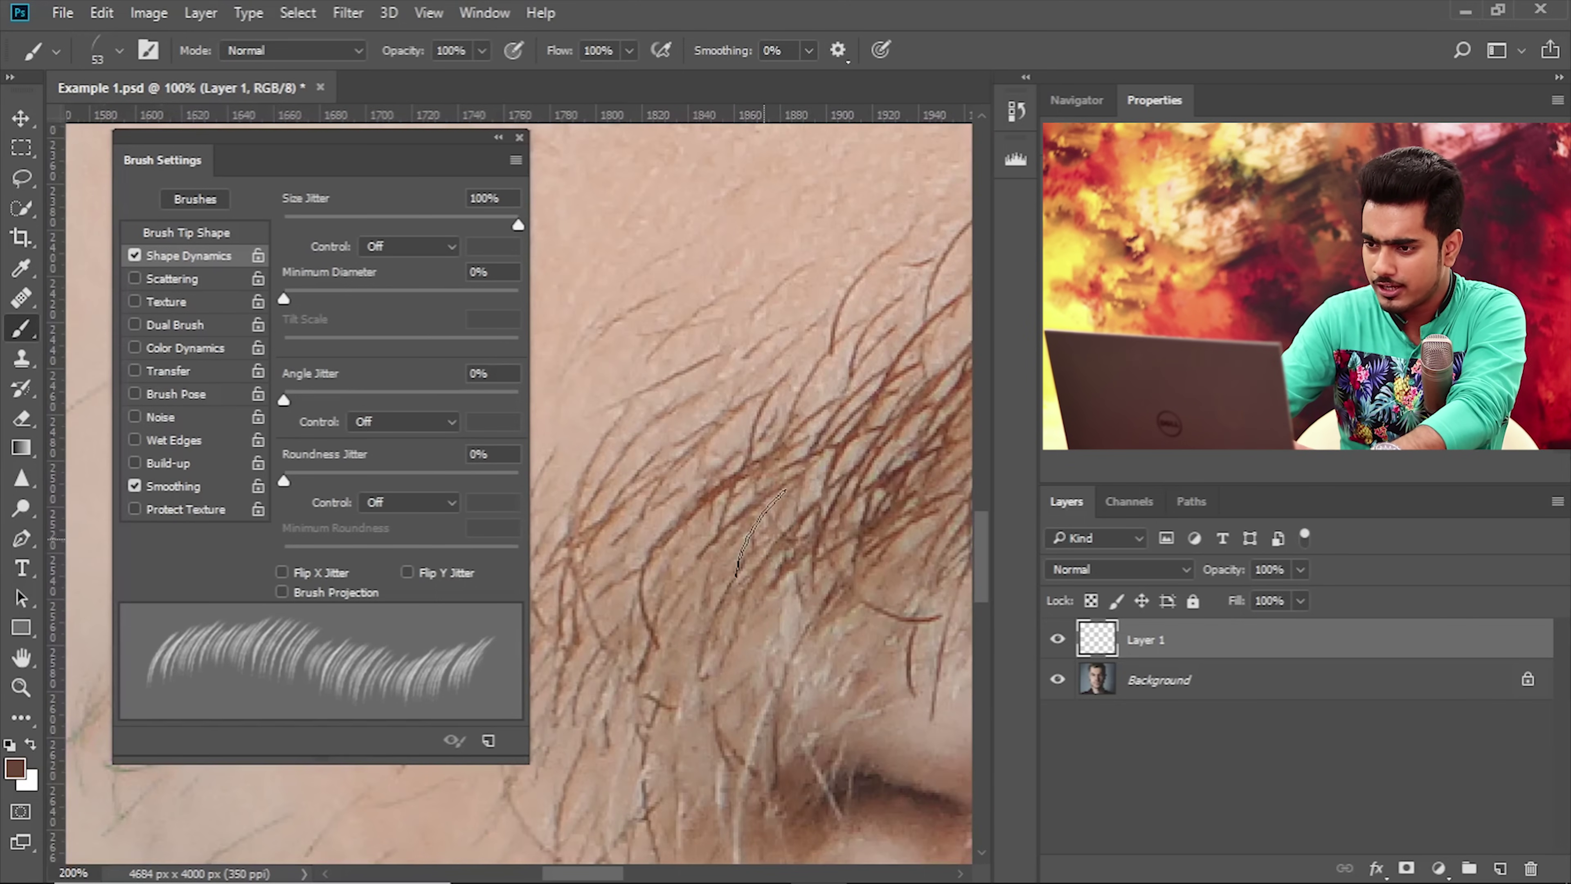
pyautogui.hotkey('ctrl', '+')
pyautogui.moveTo(761, 534); pyautogui.dragTo(526, 570)
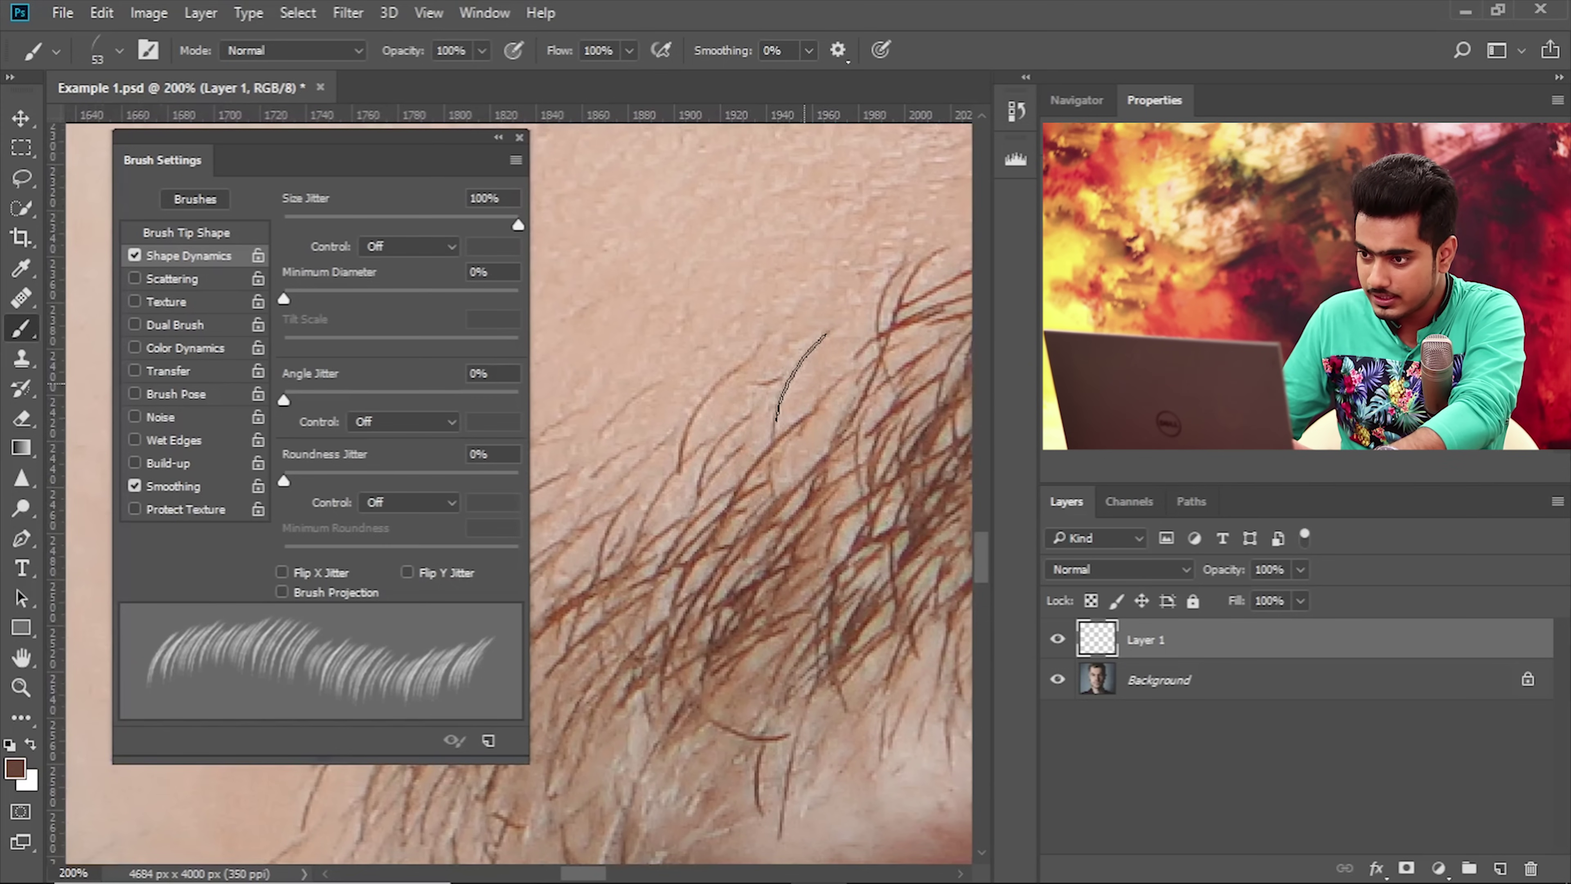
pyautogui.moveTo(648, 467); pyautogui.dragTo(741, 465)
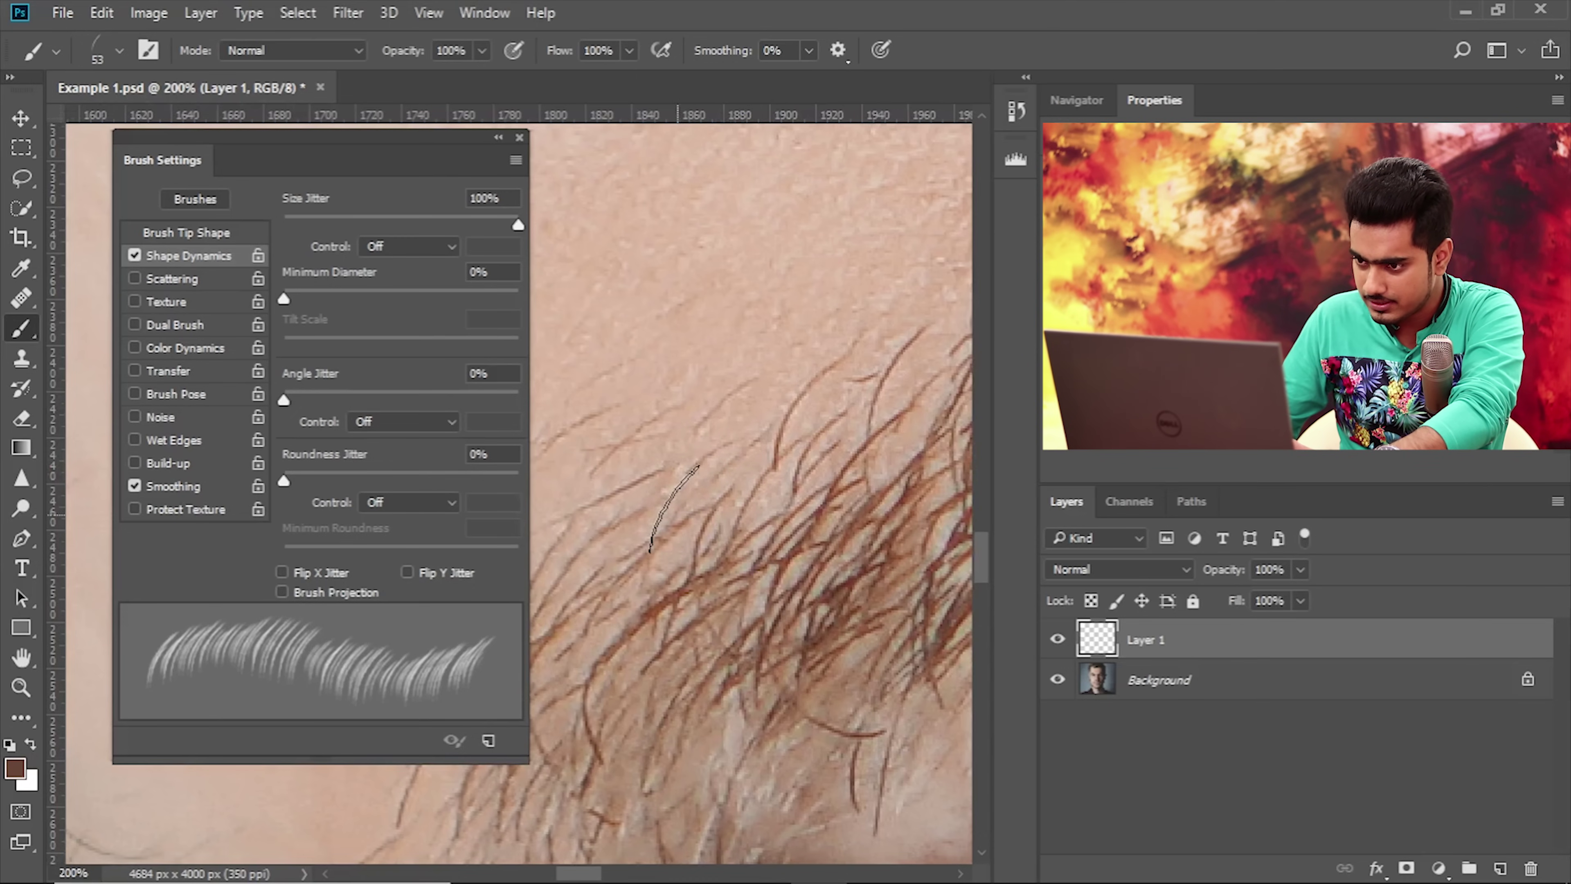
pyautogui.moveTo(772, 489); pyautogui.dragTo(672, 513)
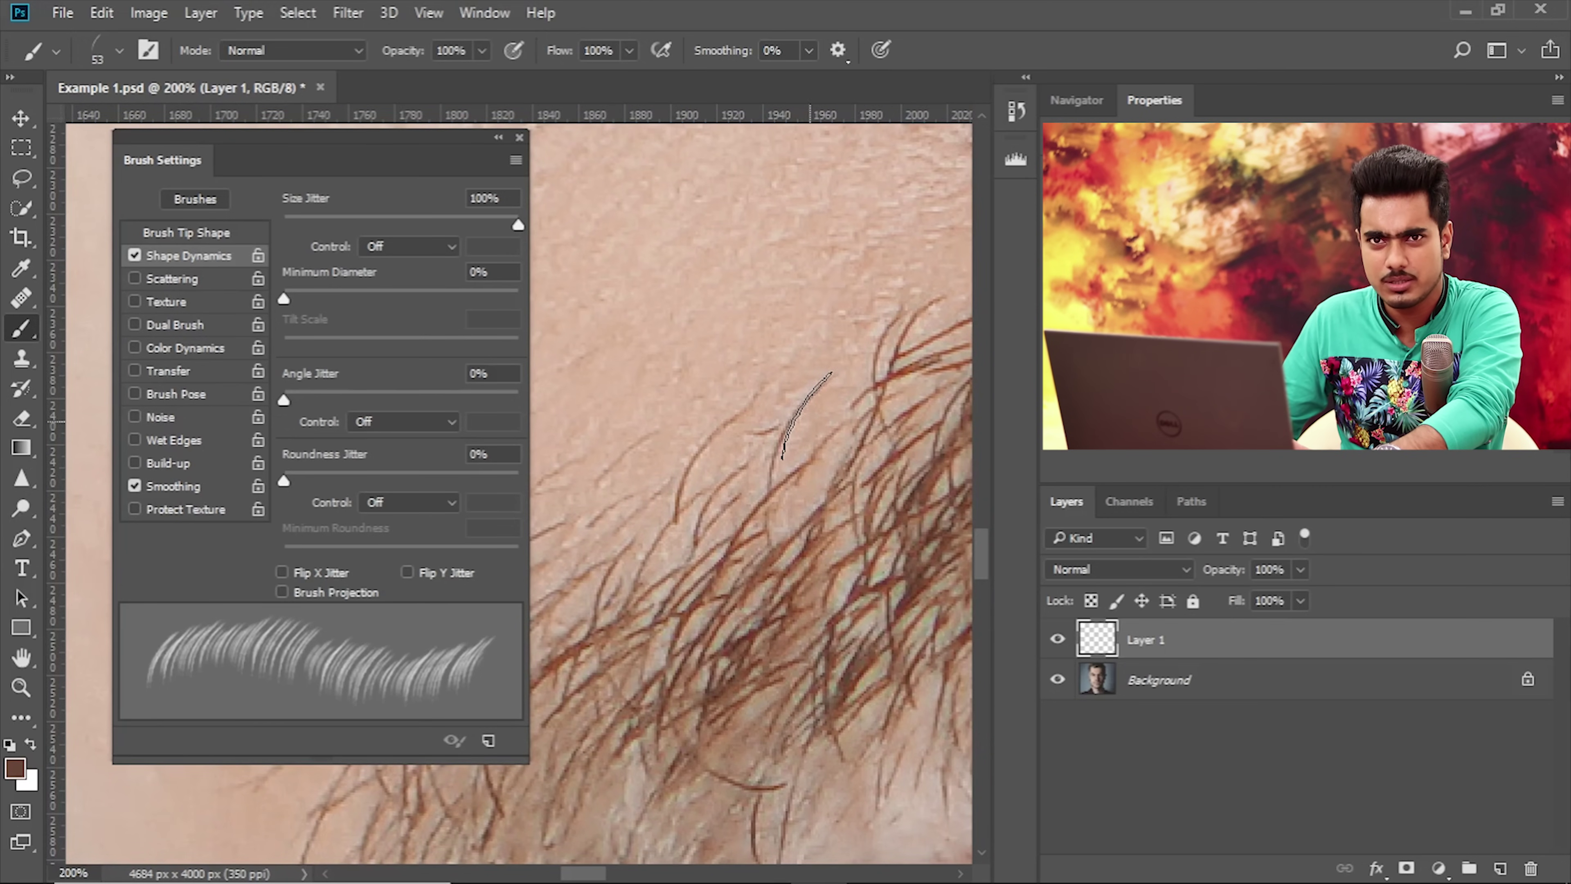
pyautogui.moveTo(283, 300); pyautogui.dragTo(384, 301)
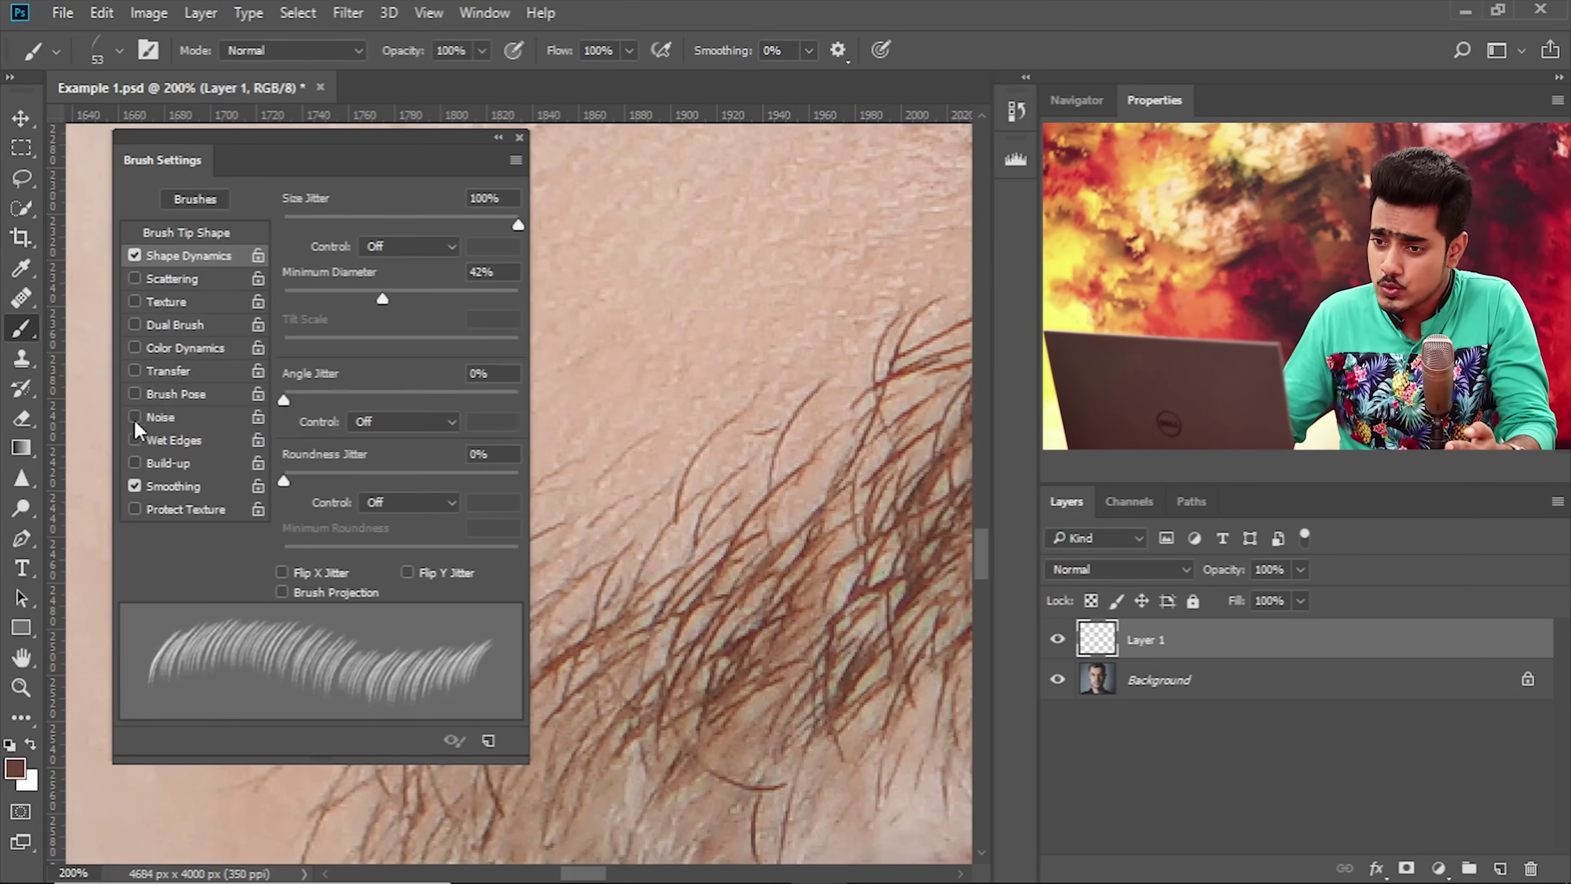
# Set the angle jitter to 4% and test the Flip X and Flip Y jitter options, leaving both off.
pyautogui.moveTo(281, 399)
pyautogui.mouseDown()
pyautogui.moveTo(476, 403)
pyautogui.moveTo(456, 421)
pyautogui.moveTo(270, 392)
pyautogui.moveTo(299, 396)
pyautogui.mouseUp()
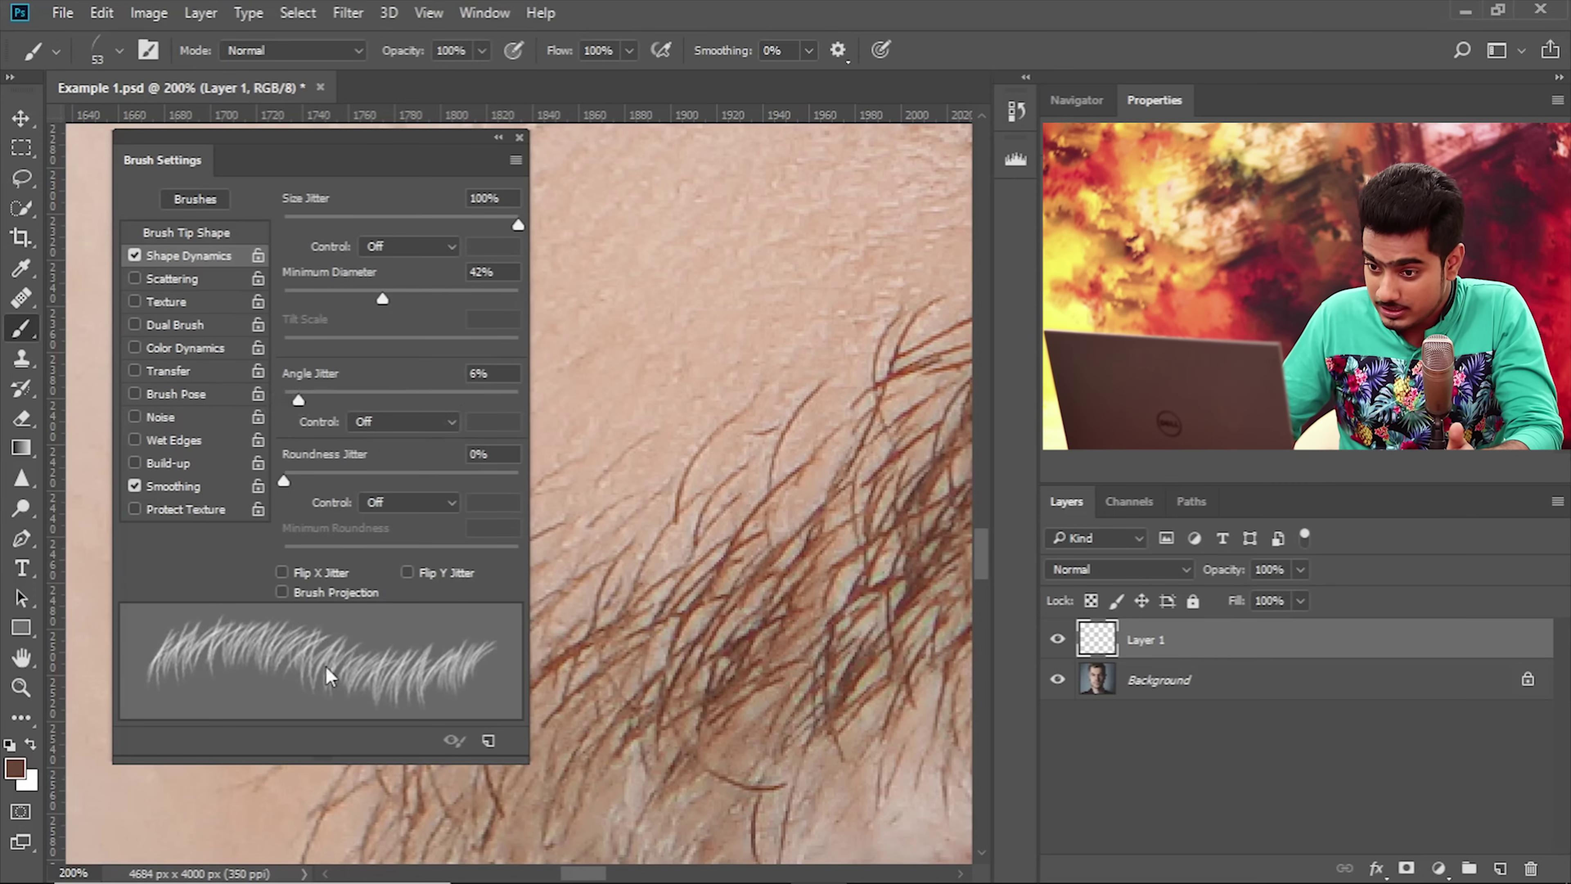
pyautogui.moveTo(306, 399); pyautogui.dragTo(295, 405)
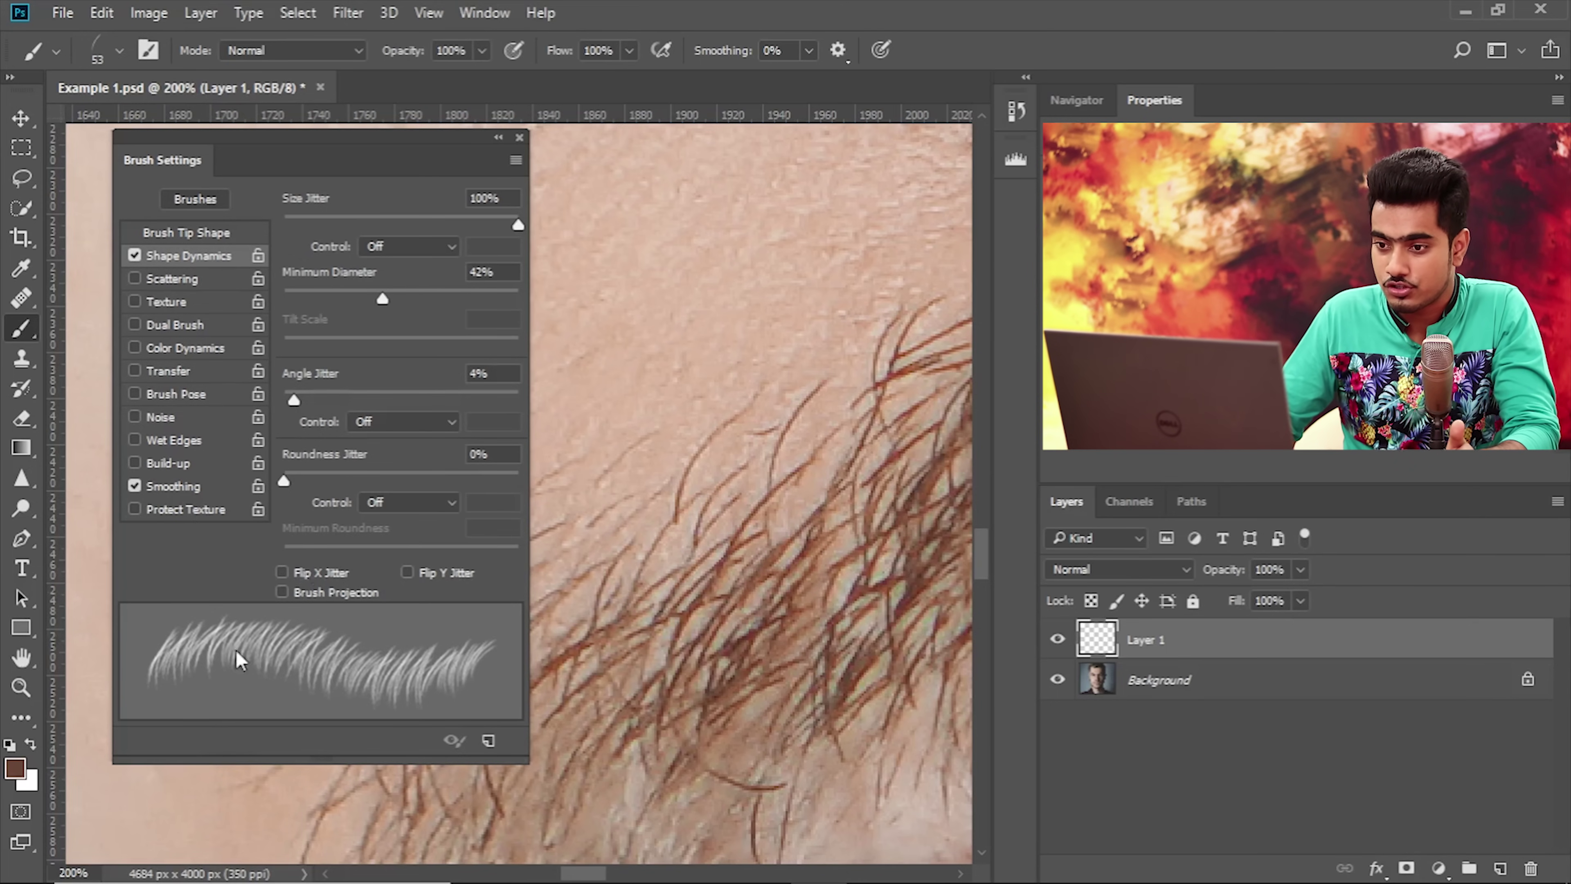
pyautogui.click(283, 571)
pyautogui.click(283, 571)
pyautogui.click(411, 572)
pyautogui.click(414, 570)
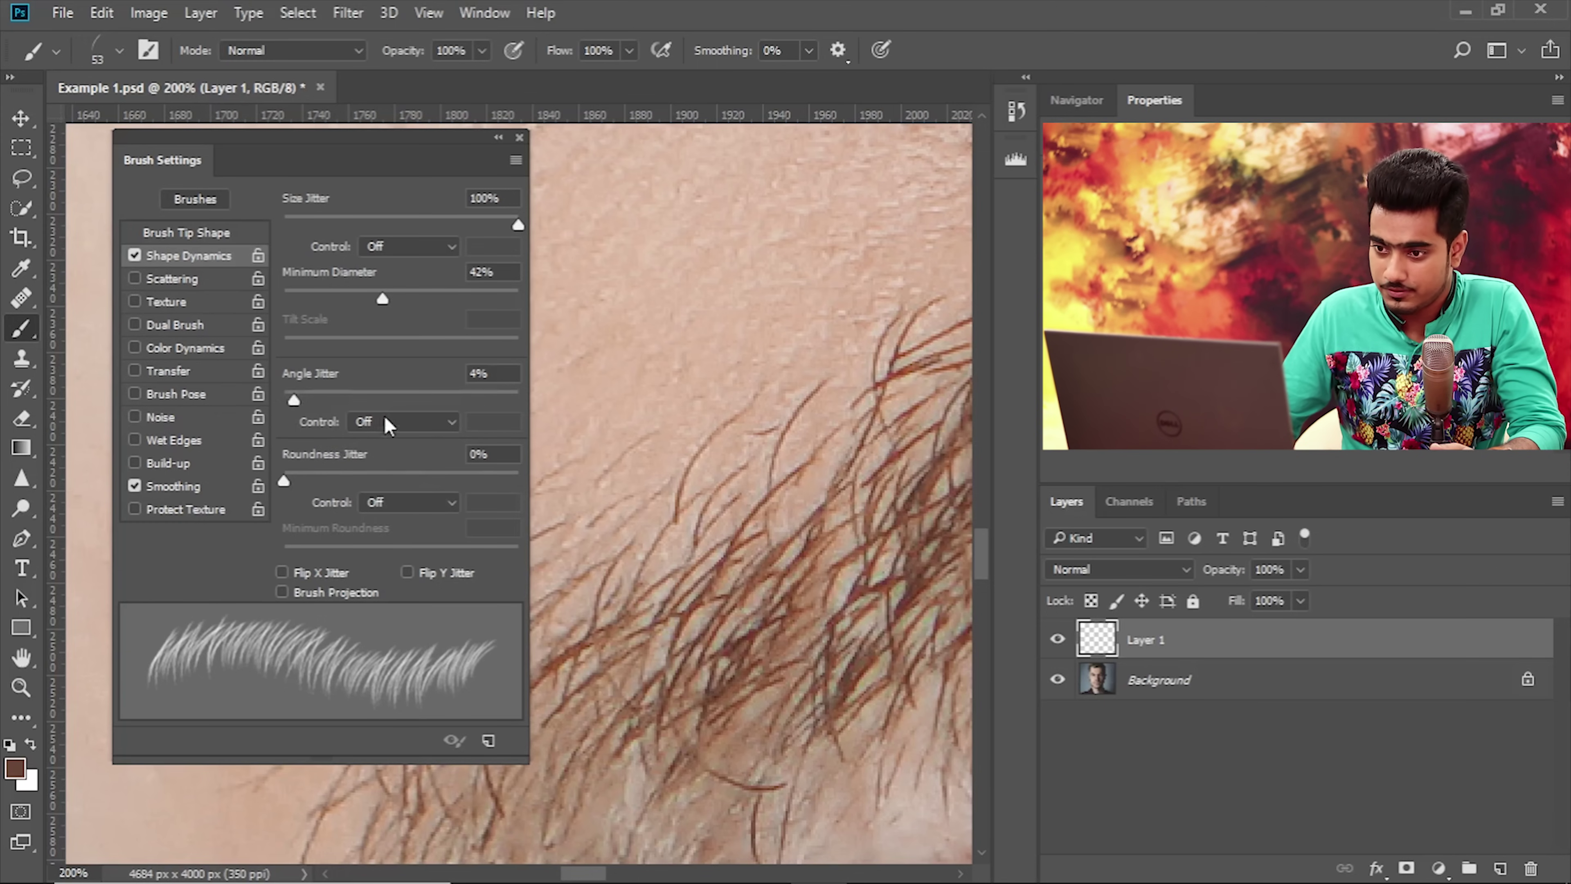
# Enable Scattering for the hair brush and set the scatter to 147%.
pyautogui.click(173, 279)
pyautogui.moveTo(285, 220); pyautogui.dragTo(320, 220)
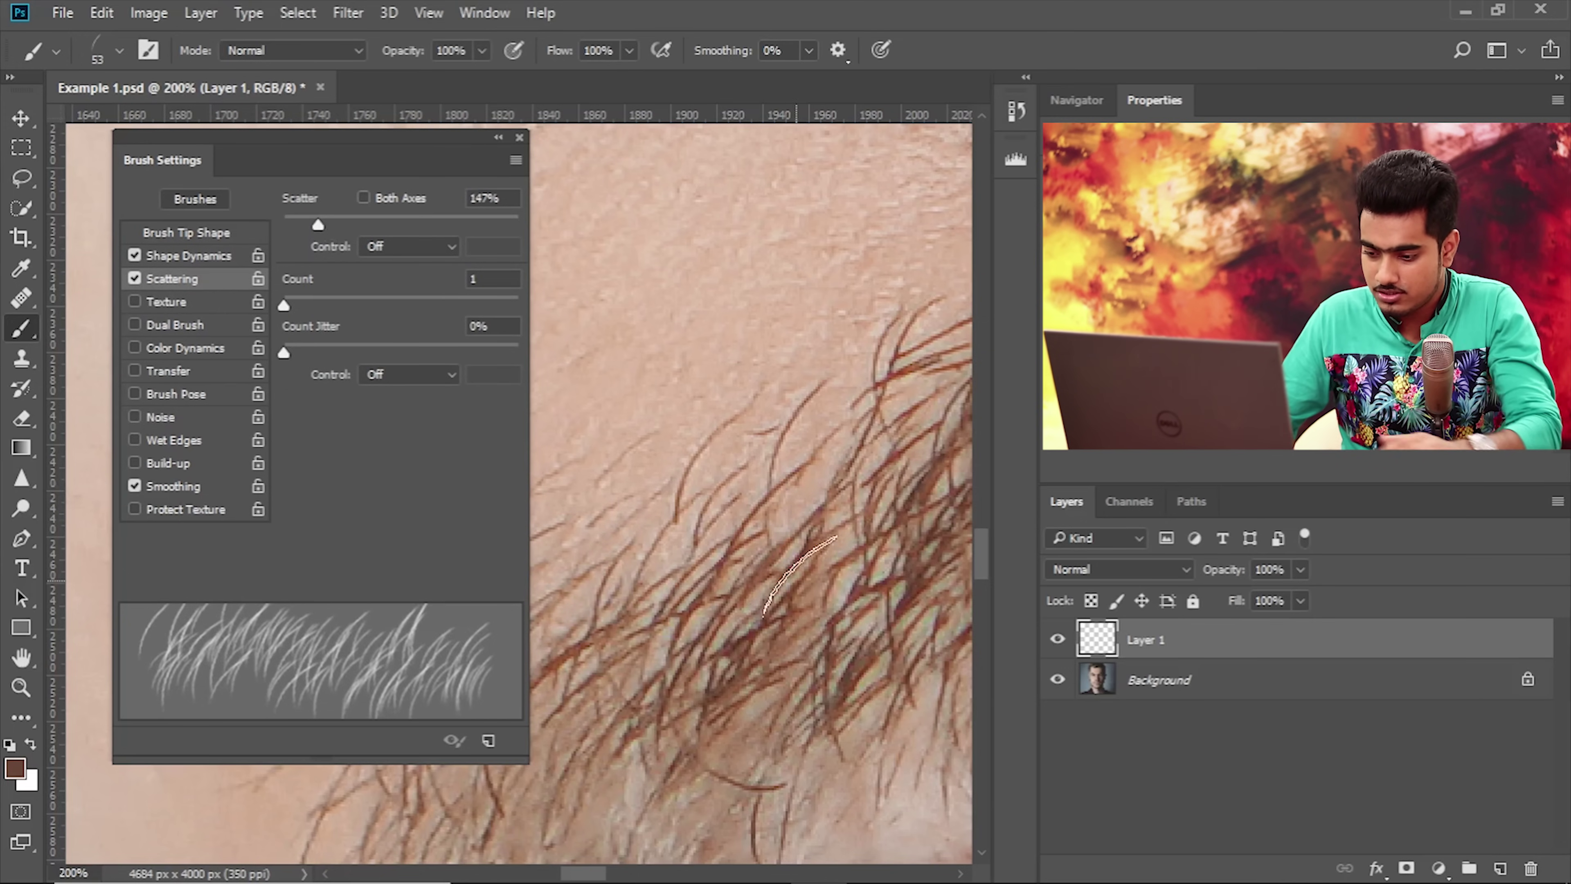
pyautogui.hscroll(3, 743, 539)
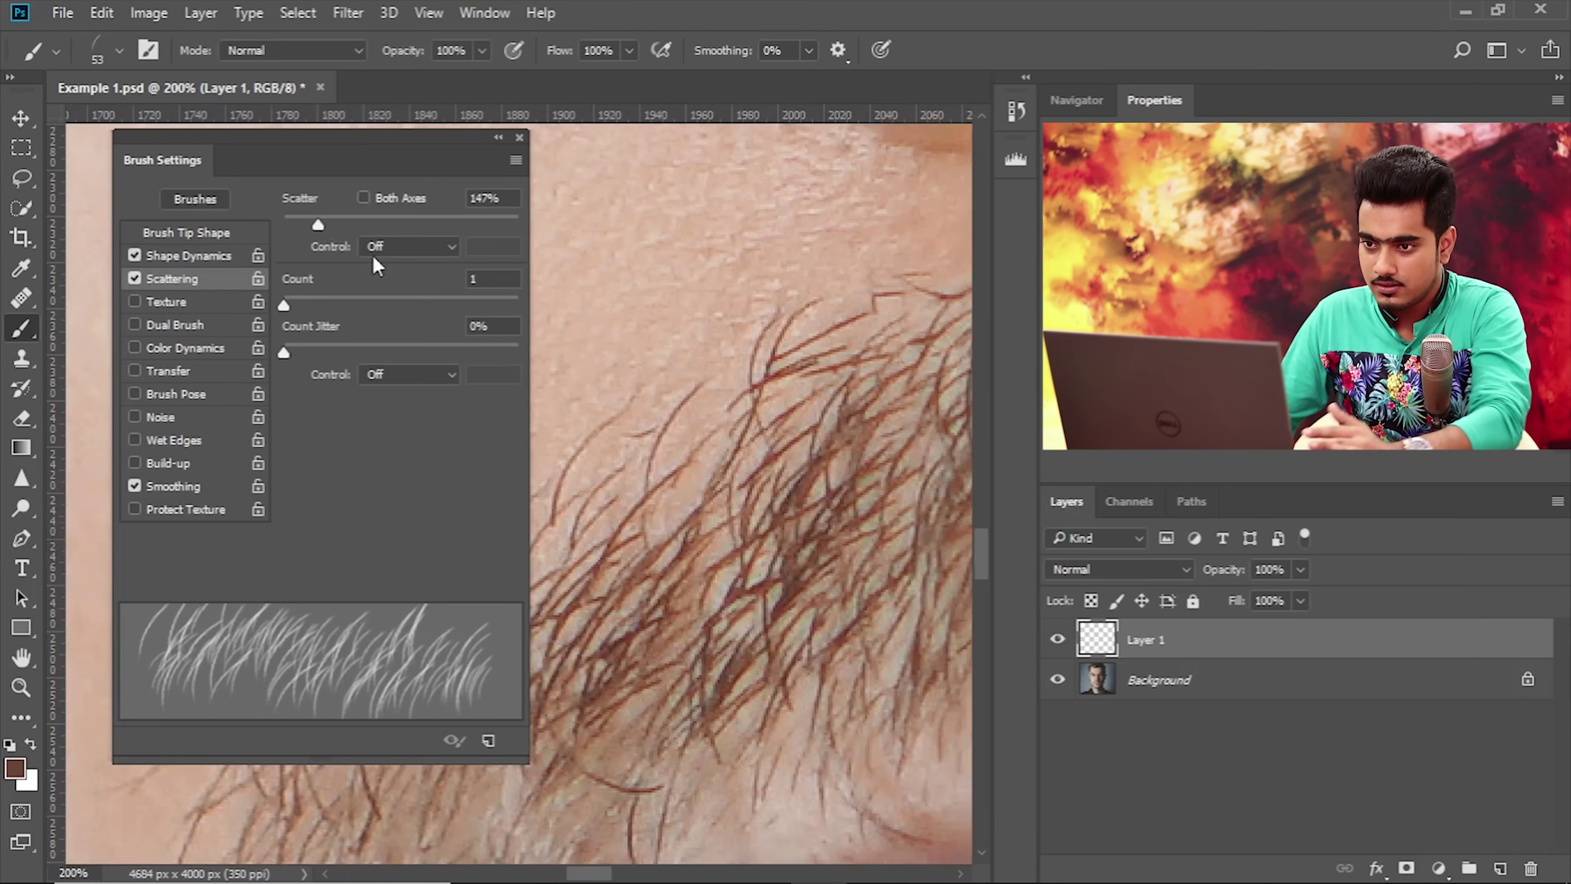
pyautogui.moveTo(318, 224); pyautogui.dragTo(318, 225)
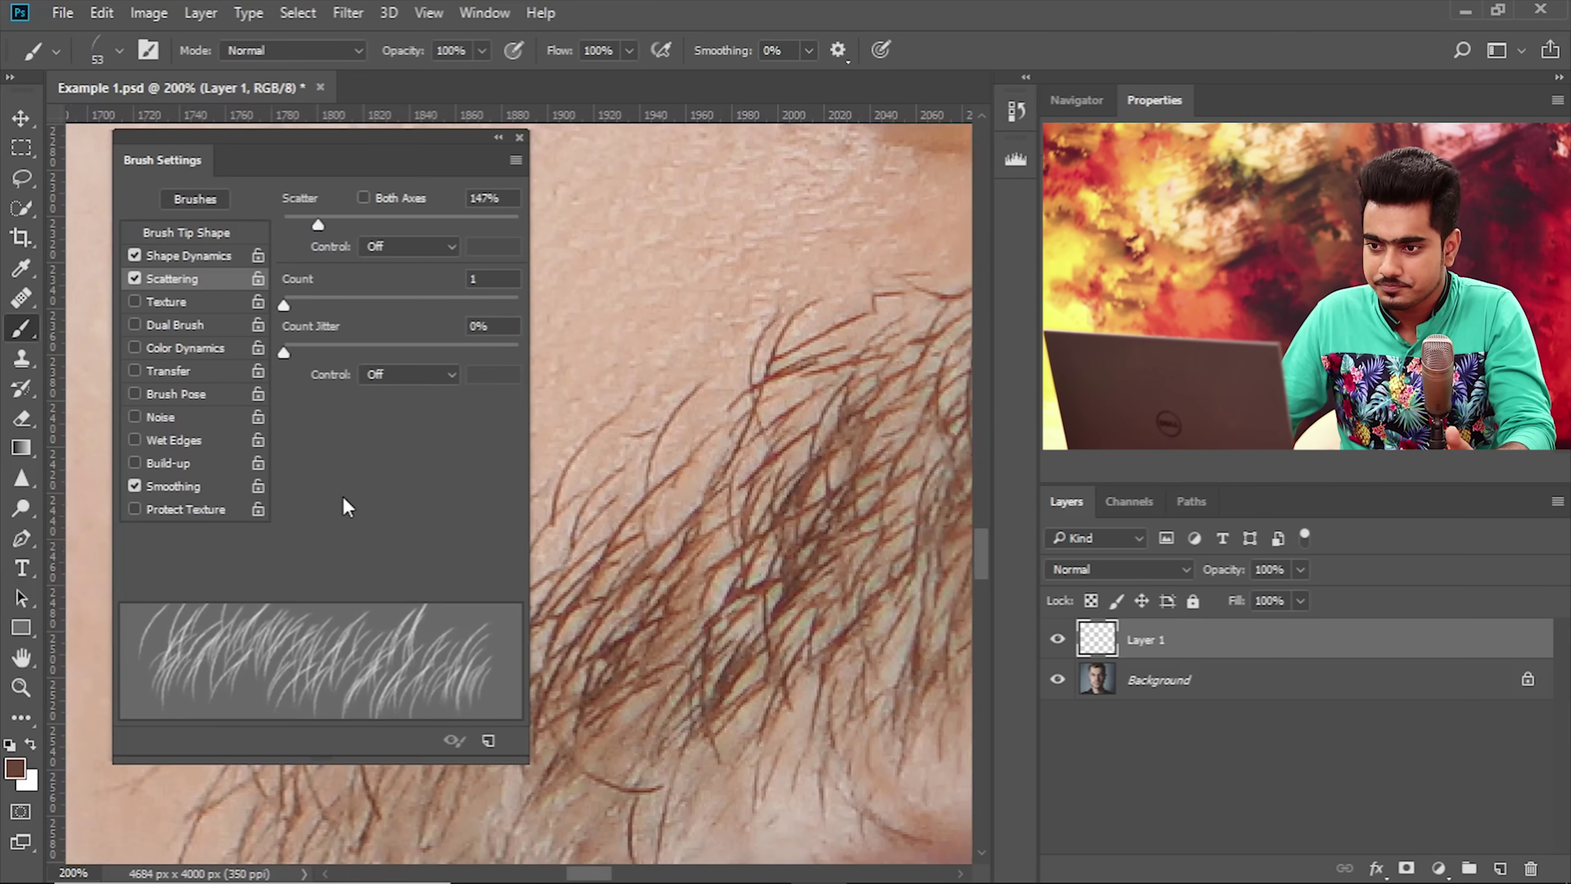
# Enable Transfer for the hair brush and set the opacity jitter to 70%.
pyautogui.click(181, 372)
pyautogui.moveTo(284, 225)
pyautogui.mouseDown()
pyautogui.moveTo(555, 221)
pyautogui.moveTo(465, 229)
pyautogui.mouseUp()
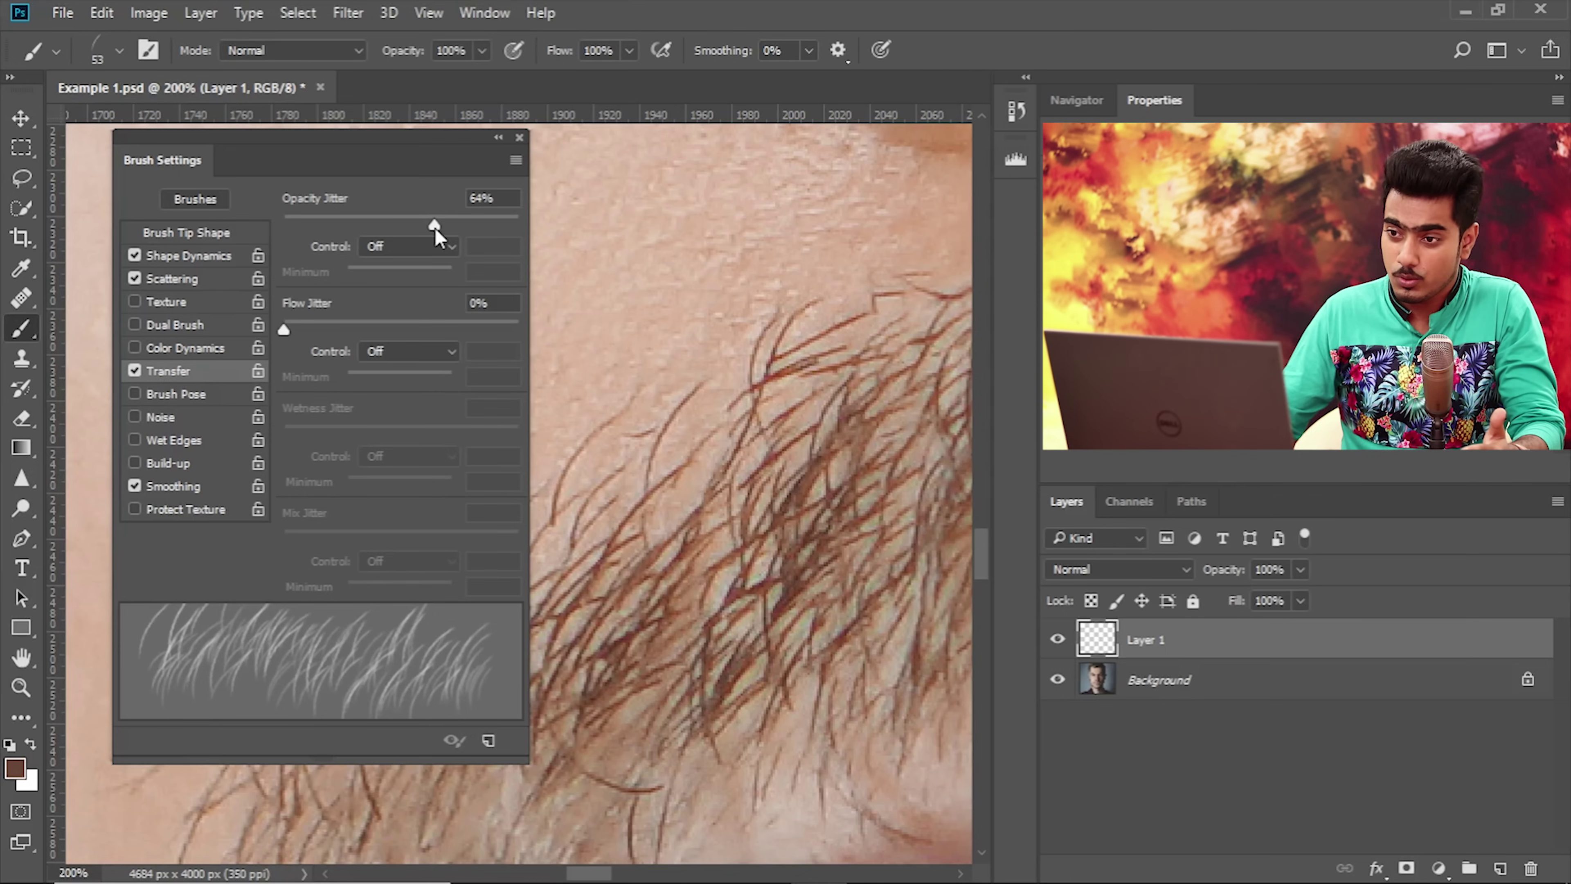
pyautogui.moveTo(407, 228); pyautogui.dragTo(450, 229)
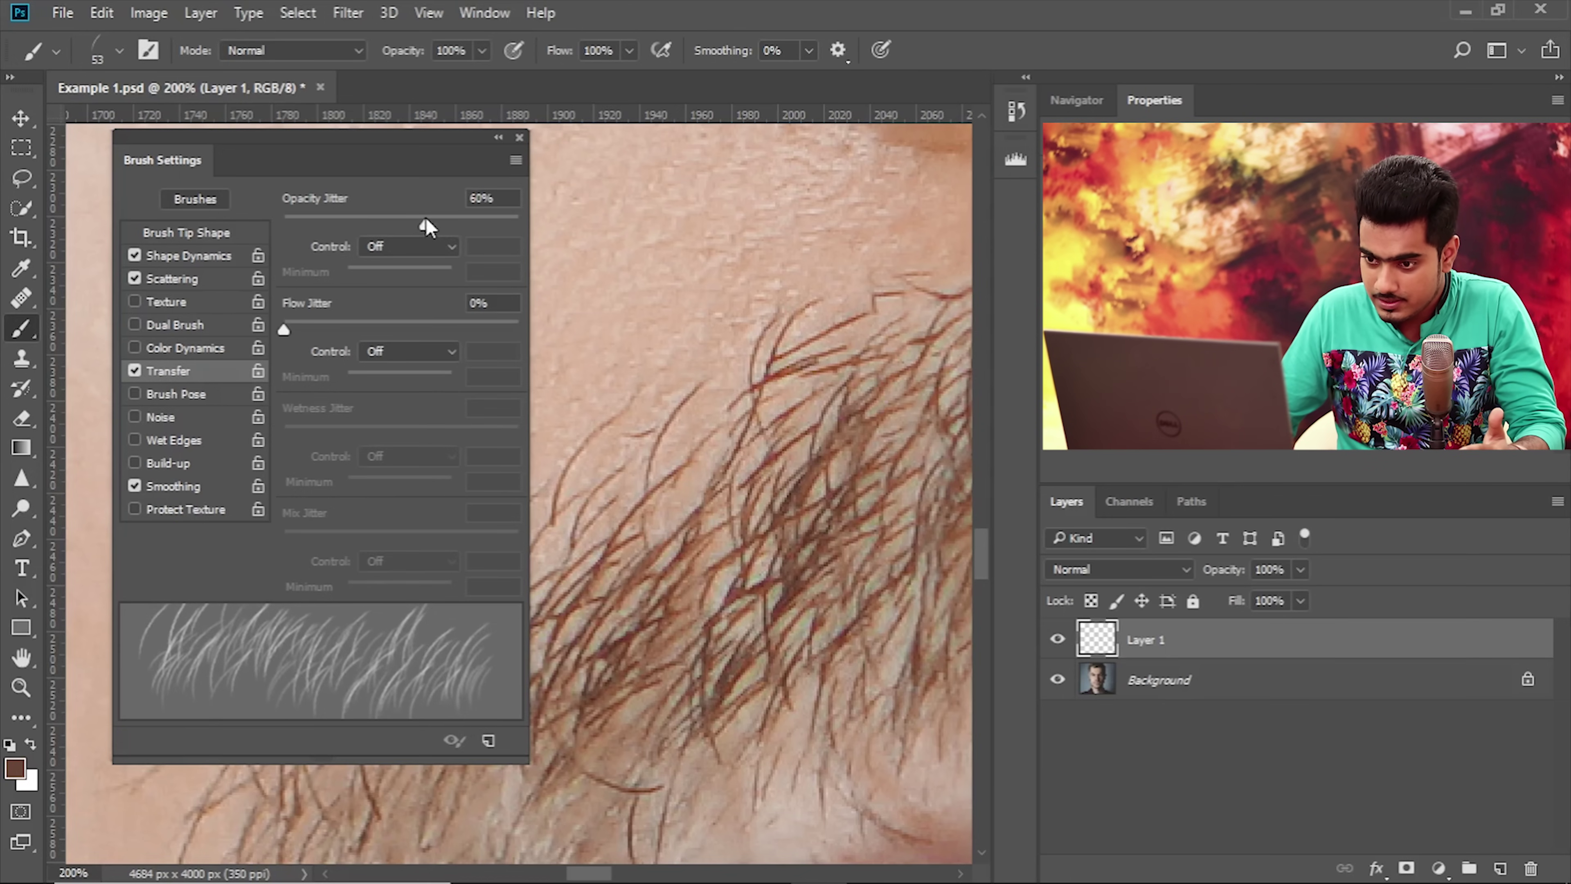
pyautogui.moveTo(446, 217); pyautogui.dragTo(449, 217)
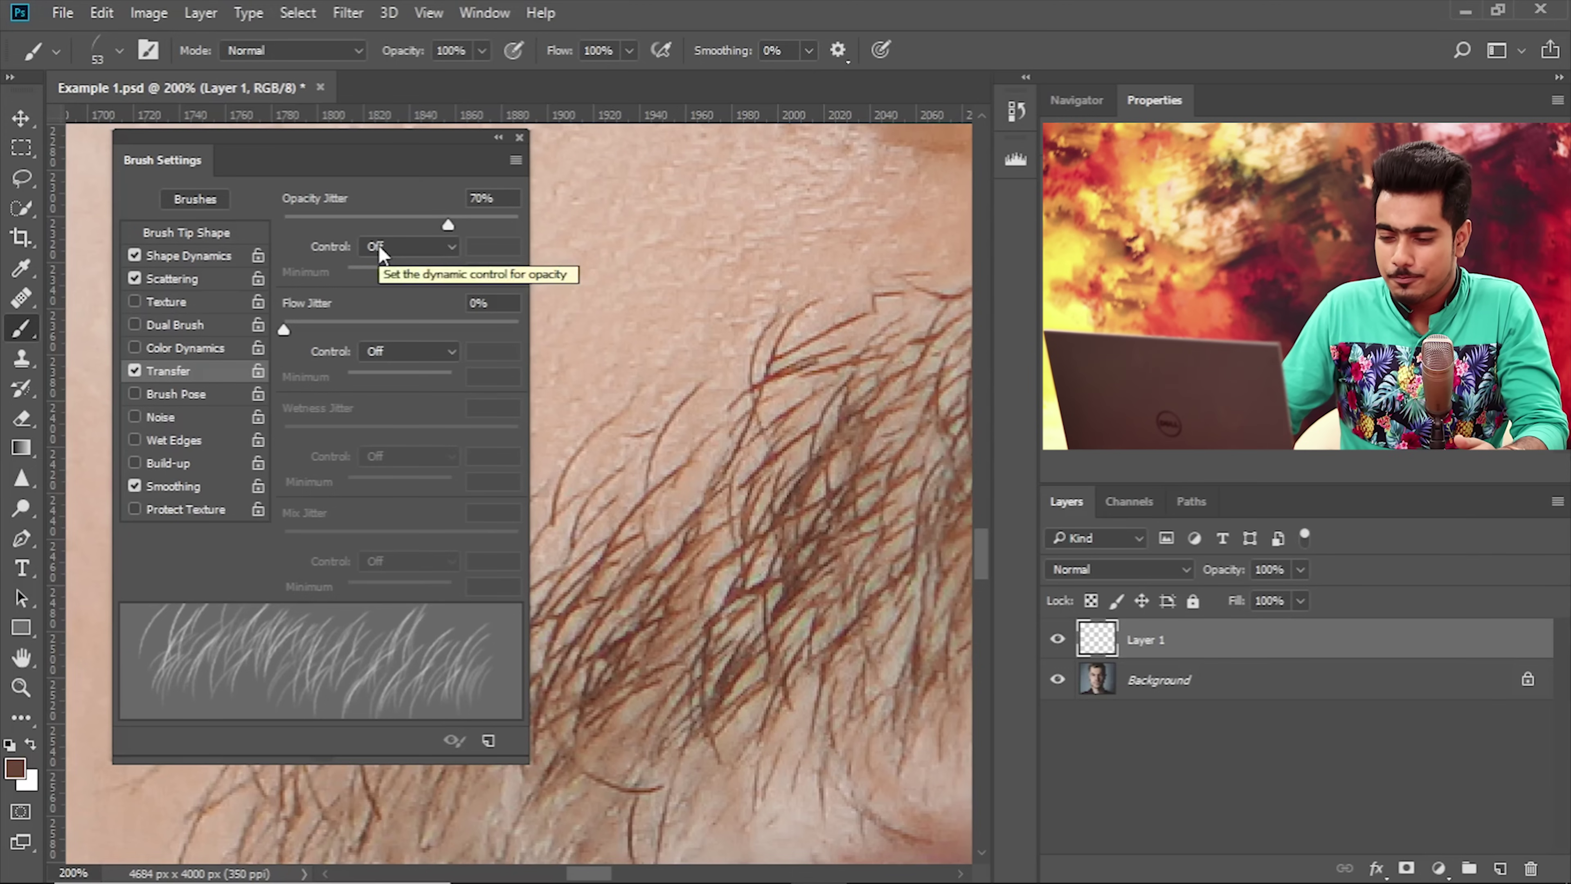
# Set the angle jitter control in Shape Dynamics to Direction so the hairs follow the stroke.
pyautogui.click(185, 278)
pyautogui.click(203, 266)
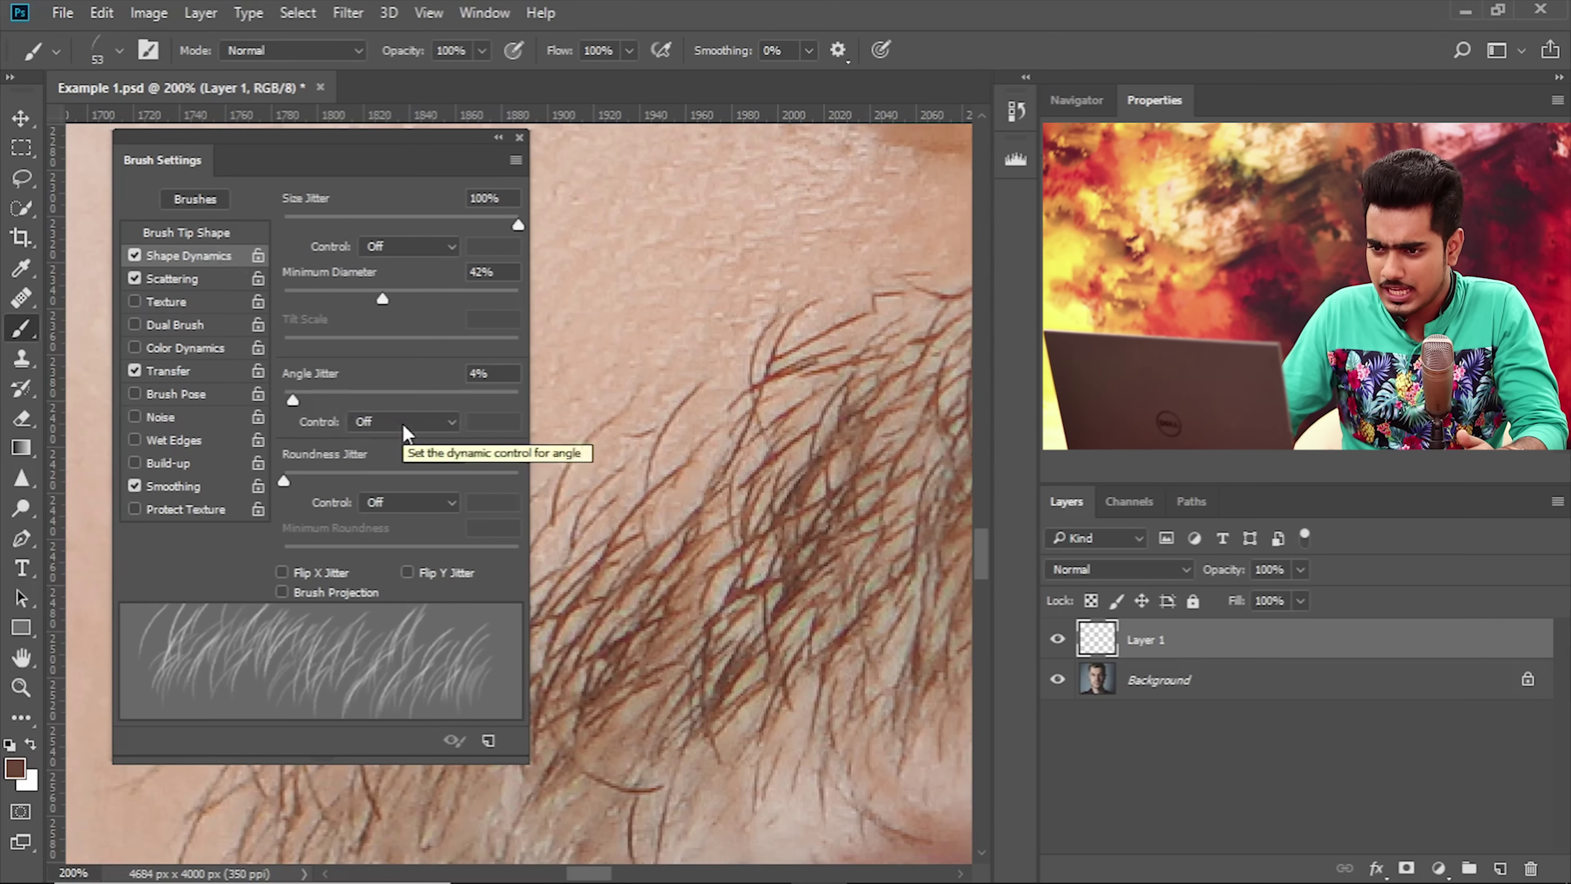
pyautogui.click(387, 427)
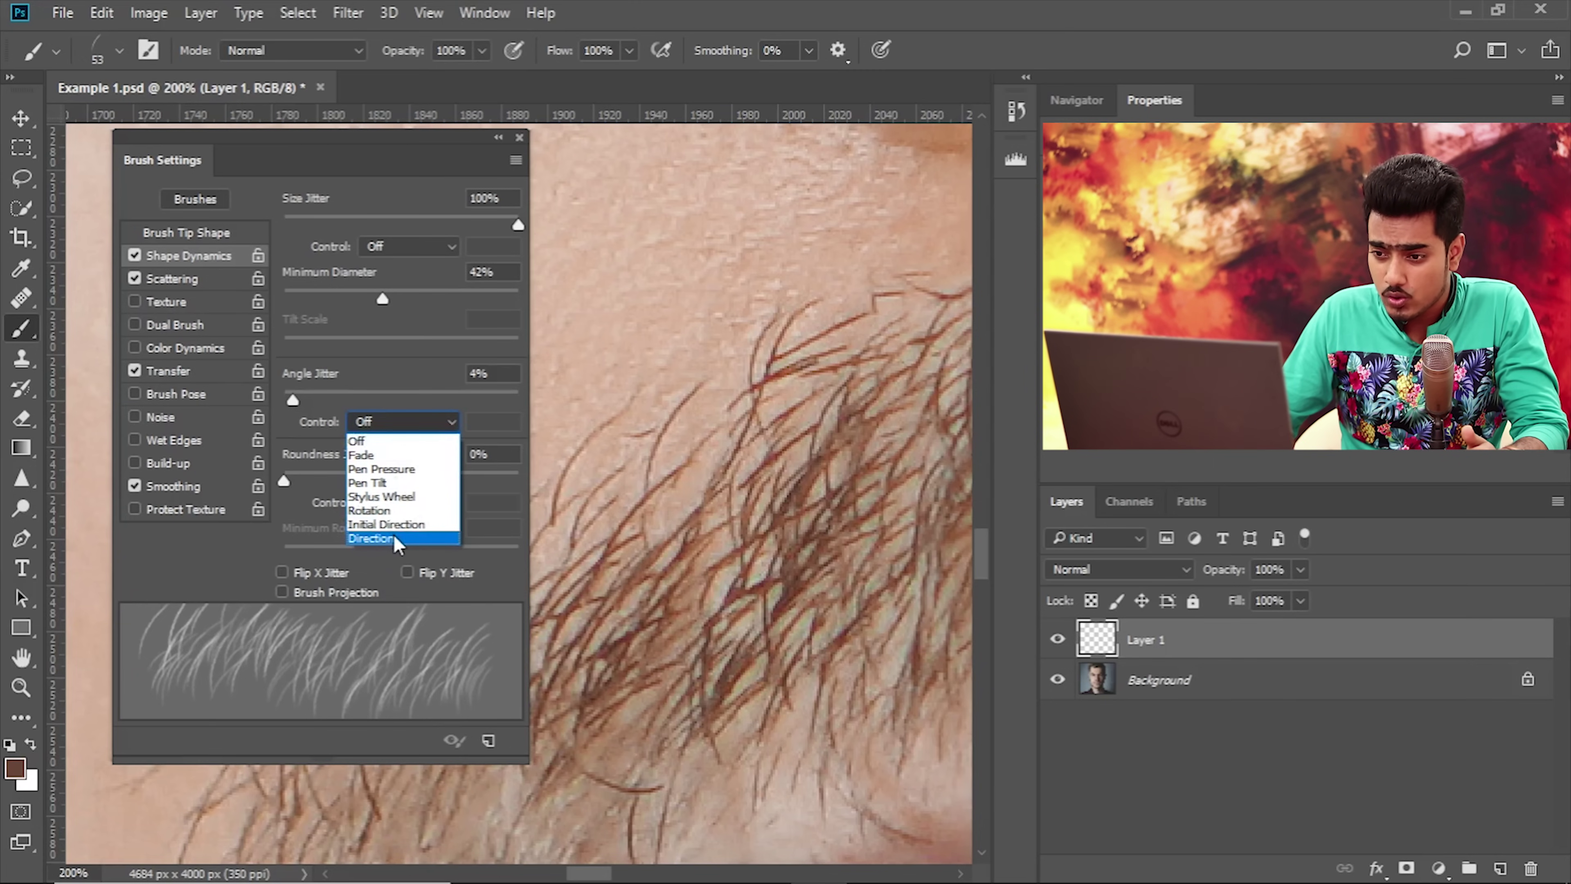
pyautogui.click(371, 538)
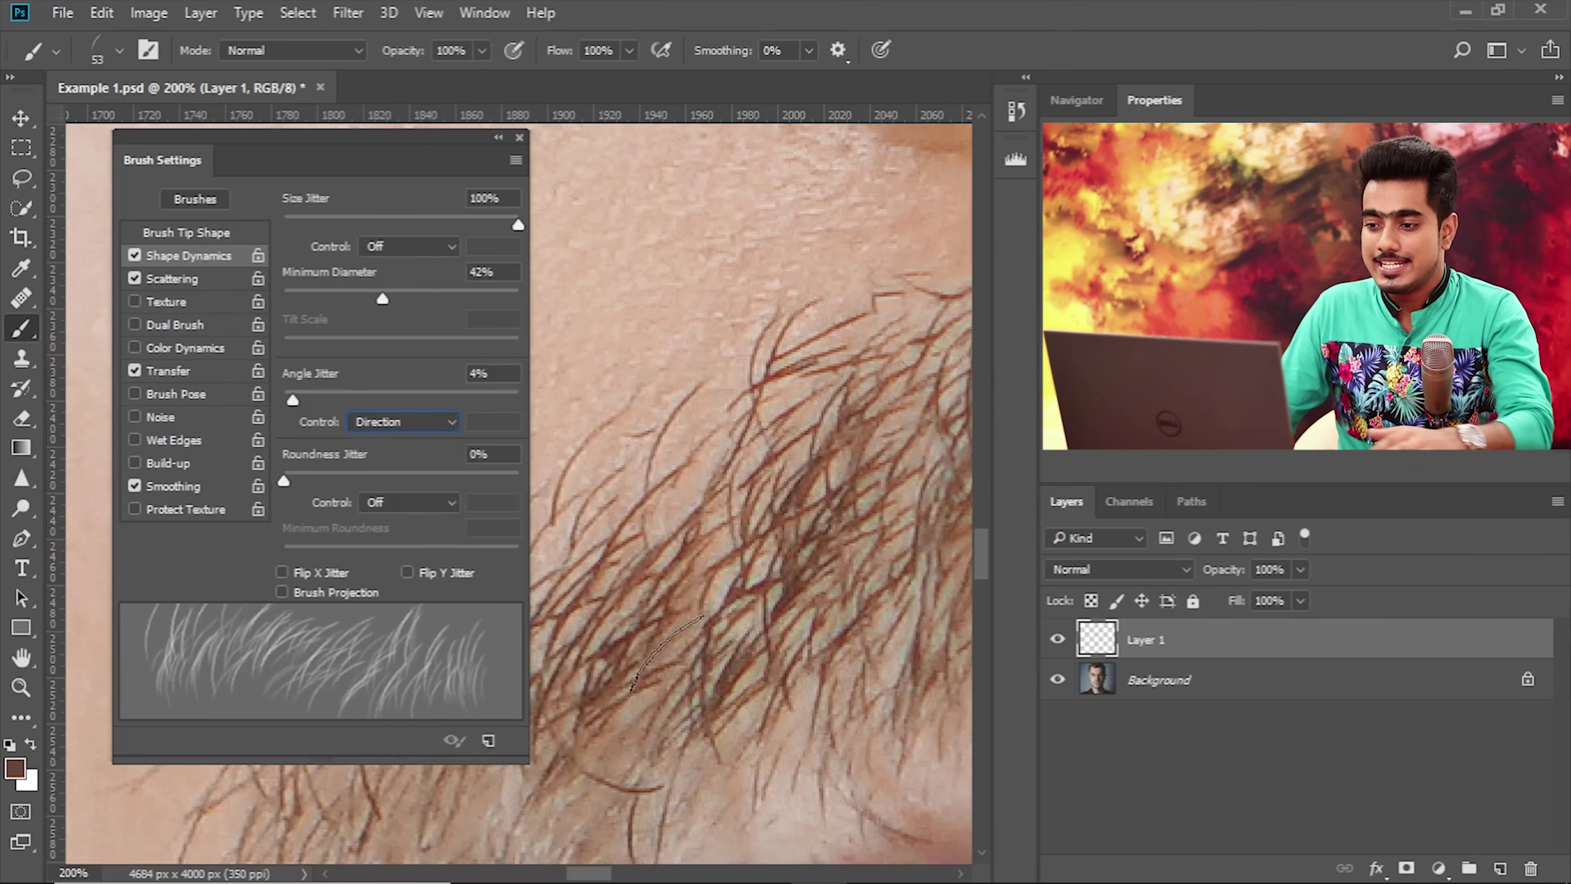
# Move the brush settings clear of the cheek and try a hair stroke below the moustache's end.
pyautogui.hotkey('ctrl', '-')
pyautogui.moveTo(800, 572); pyautogui.dragTo(951, 439)
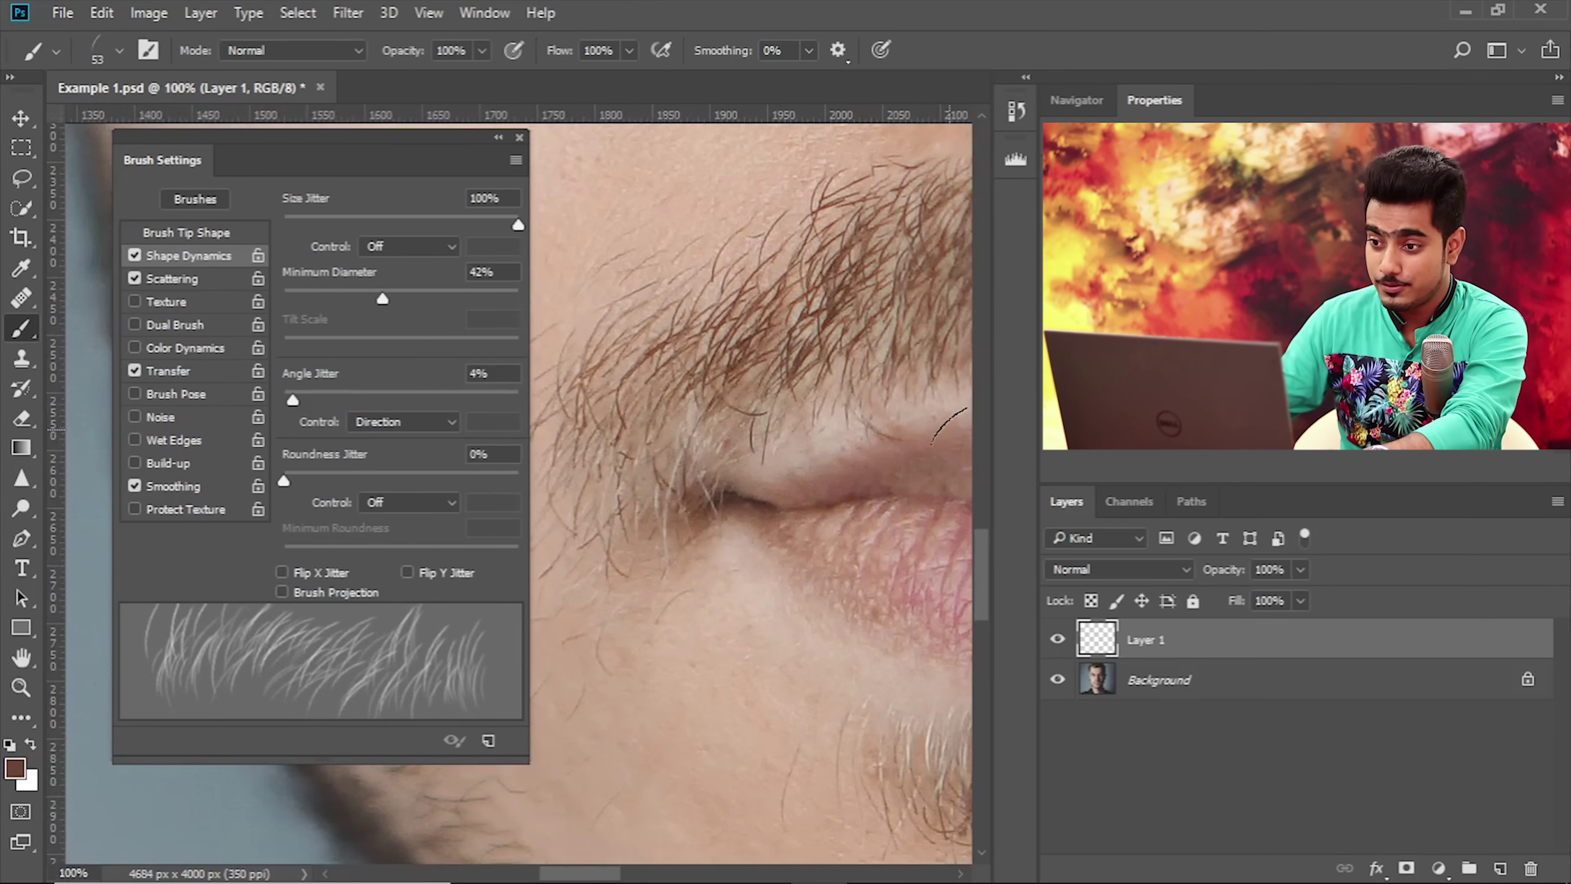
pyautogui.moveTo(166, 175); pyautogui.dragTo(90, 220)
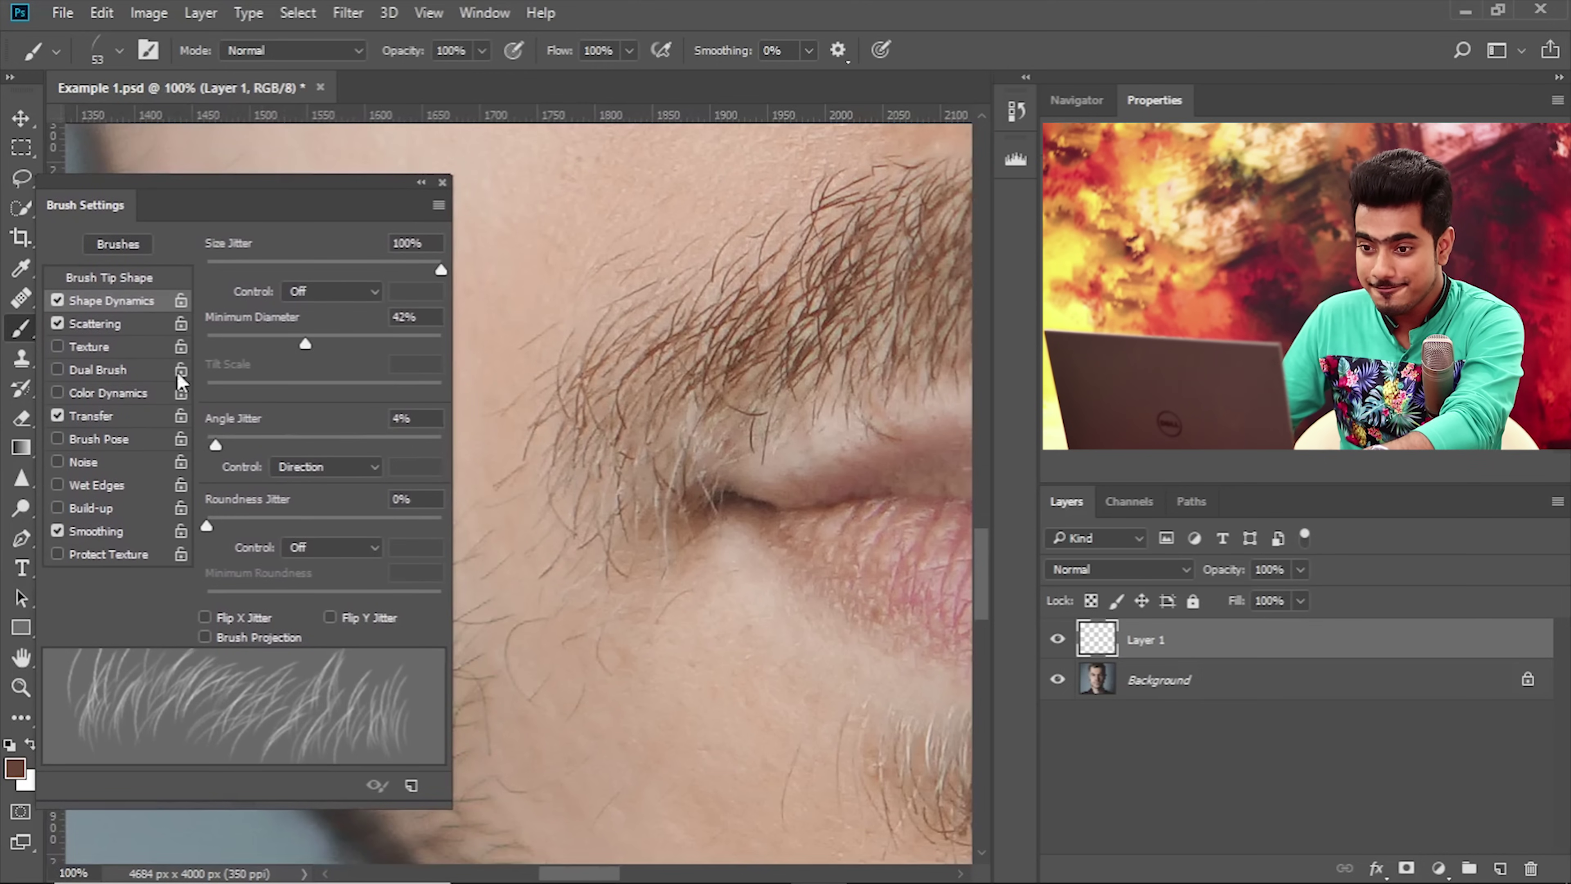
pyautogui.moveTo(493, 617)
pyautogui.mouseDown()
pyautogui.moveTo(670, 566)
pyautogui.moveTo(636, 556)
pyautogui.mouseUp()
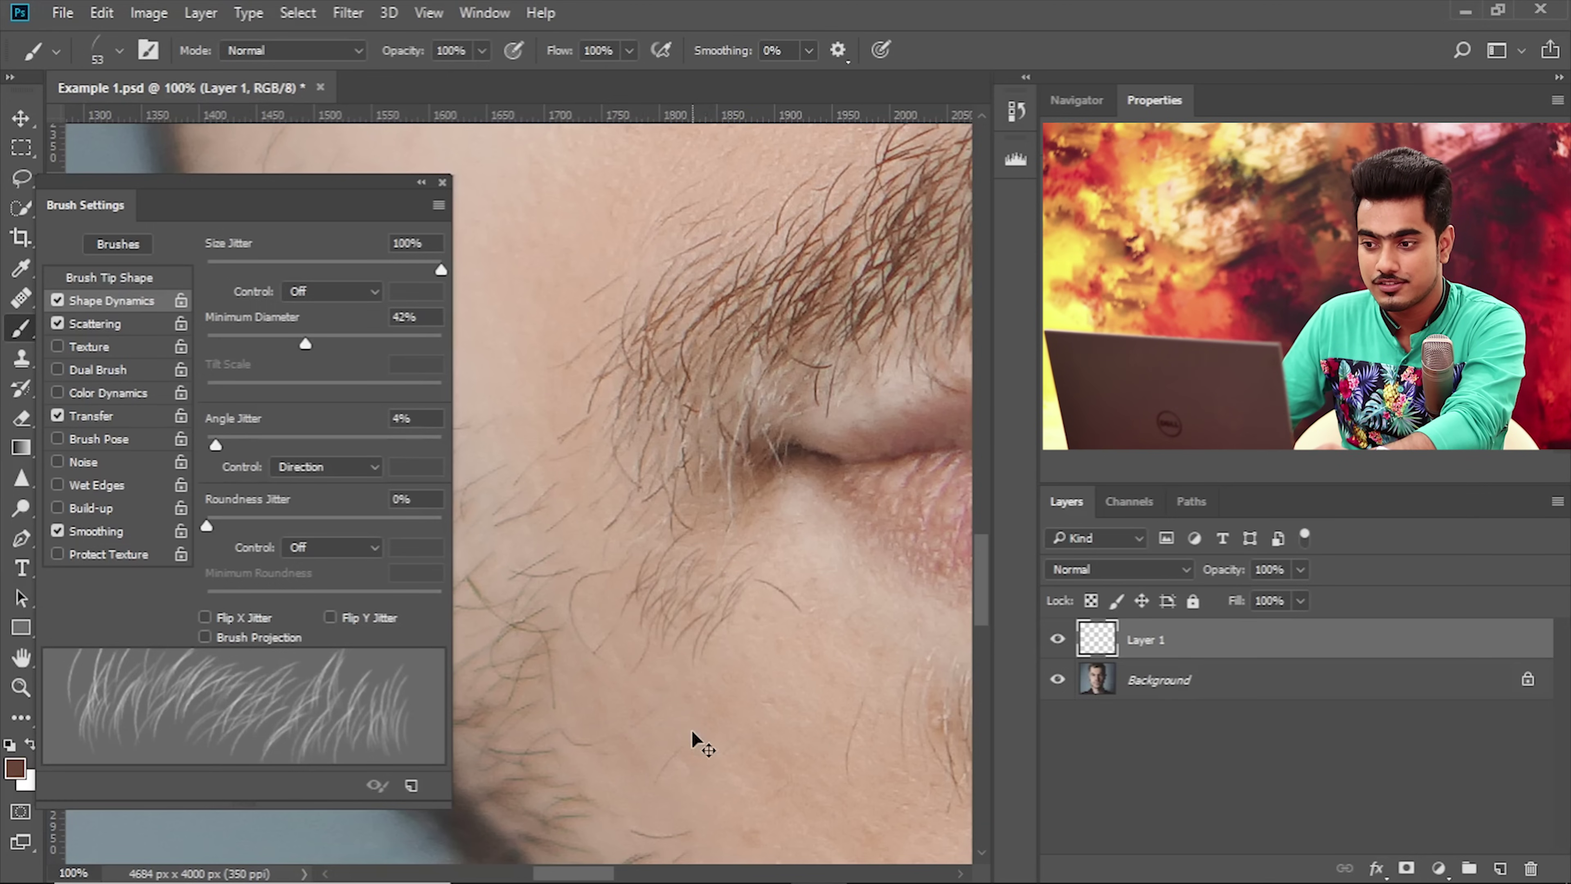
# Set the brush tip angle to 20° and the spacing to 7%, testing the angle with a stroke below the moustache.
pyautogui.click(146, 280)
pyautogui.moveTo(432, 468); pyautogui.dragTo(435, 455)
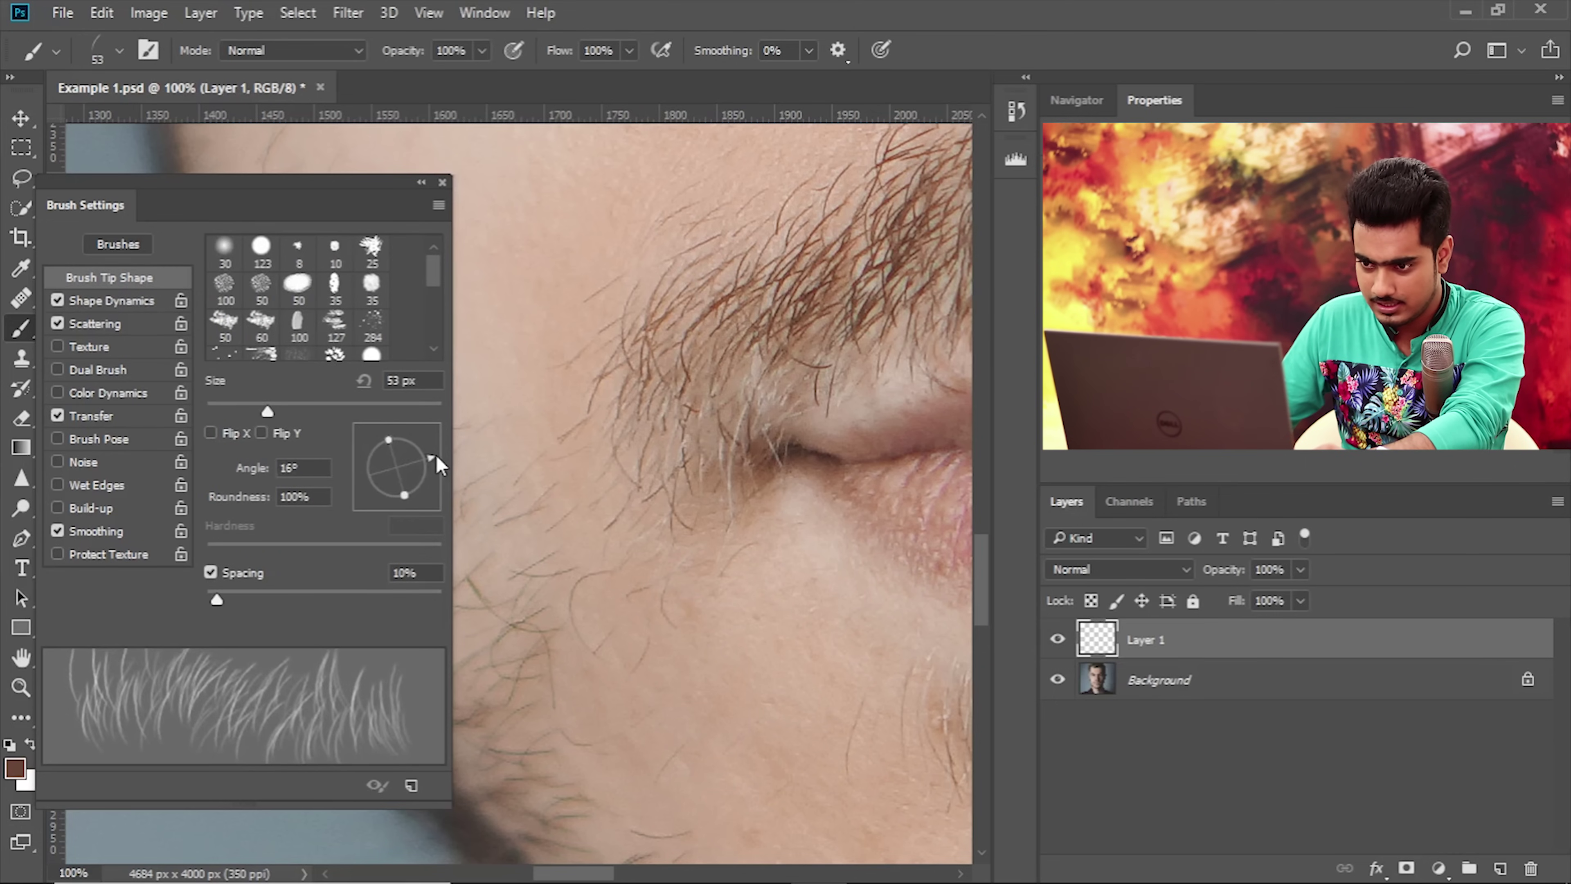
pyautogui.moveTo(727, 579); pyautogui.dragTo(739, 535)
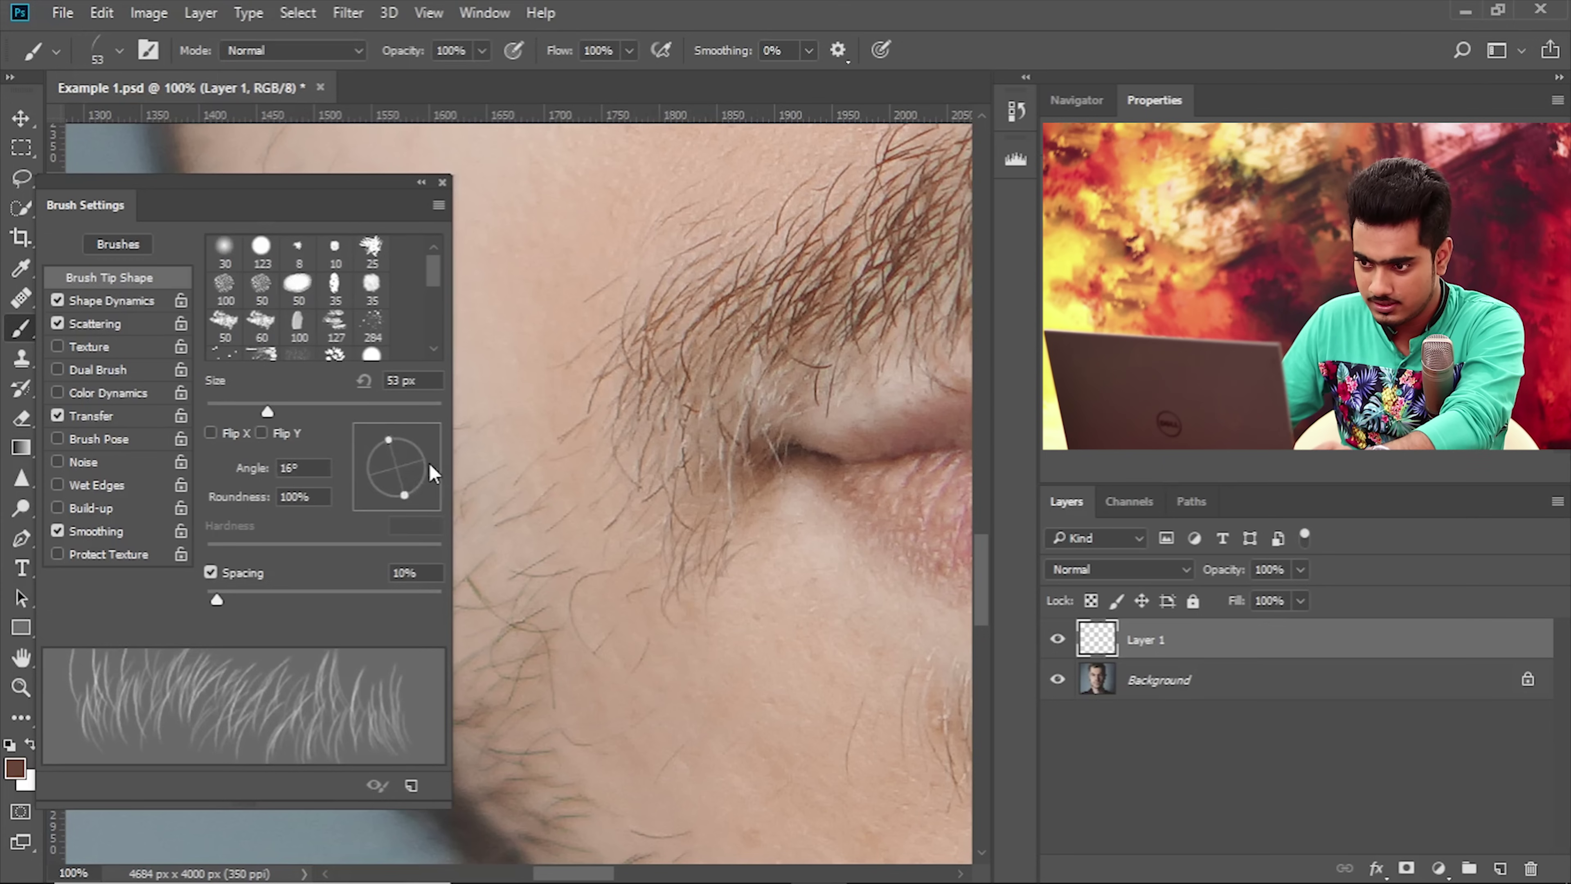
pyautogui.moveTo(430, 458); pyautogui.dragTo(432, 455)
pyautogui.moveTo(228, 191); pyautogui.dragTo(254, 211)
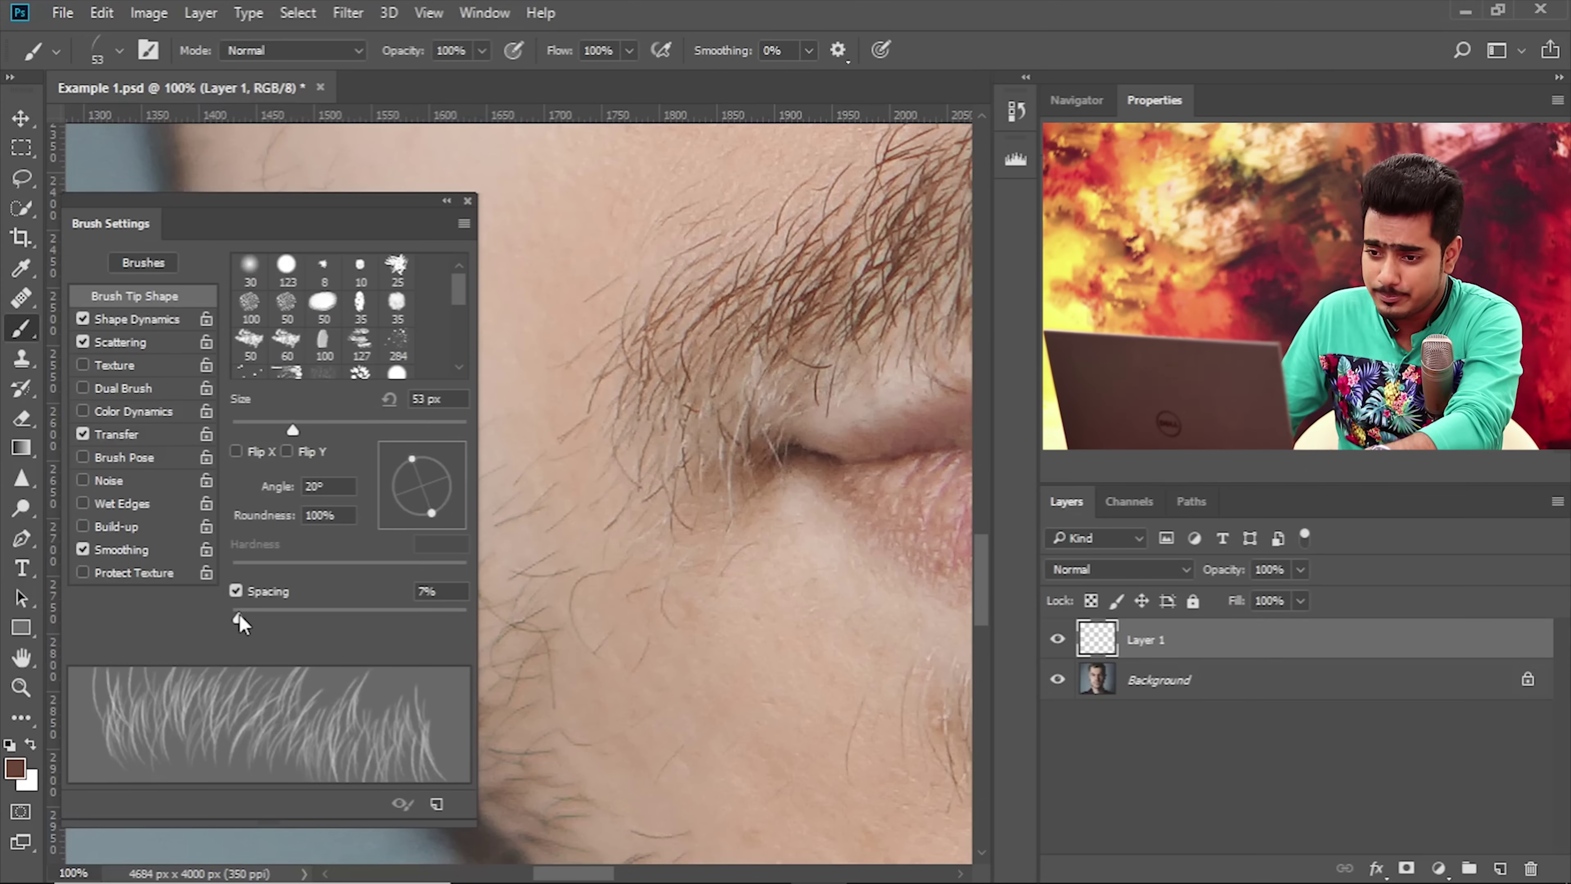
pyautogui.moveTo(240, 614); pyautogui.dragTo(239, 615)
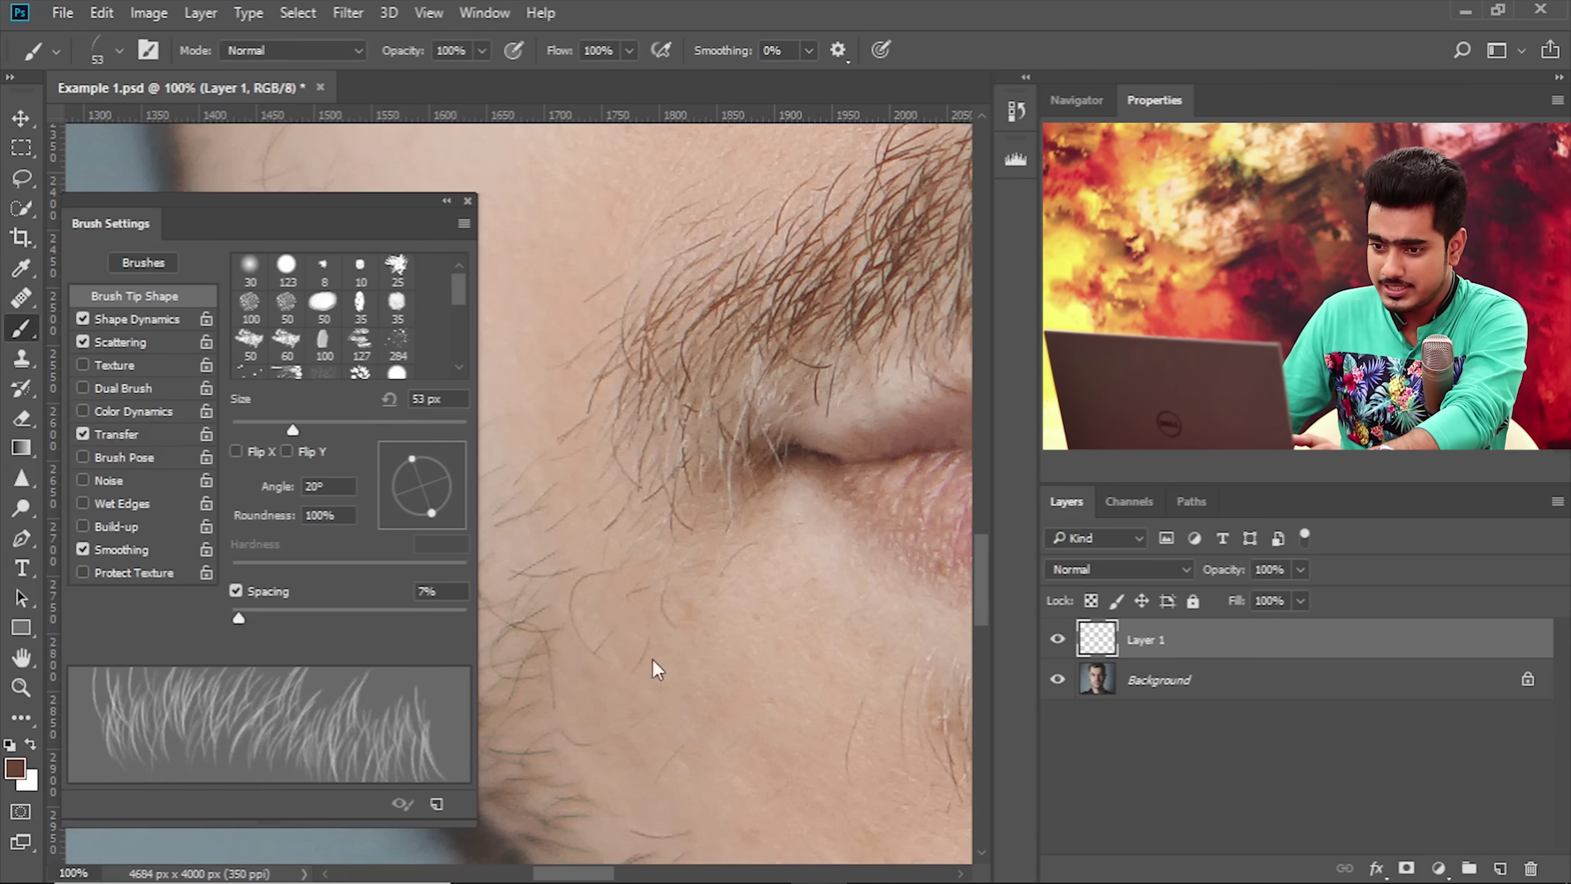
# Try dense hair strokes from the moustache's end down the cheek and undo them.
pyautogui.moveTo(622, 525)
pyautogui.mouseDown()
pyautogui.moveTo(643, 569)
pyautogui.moveTo(681, 576)
pyautogui.moveTo(720, 612)
pyautogui.mouseUp()
pyautogui.moveTo(625, 607); pyautogui.dragTo(729, 646)
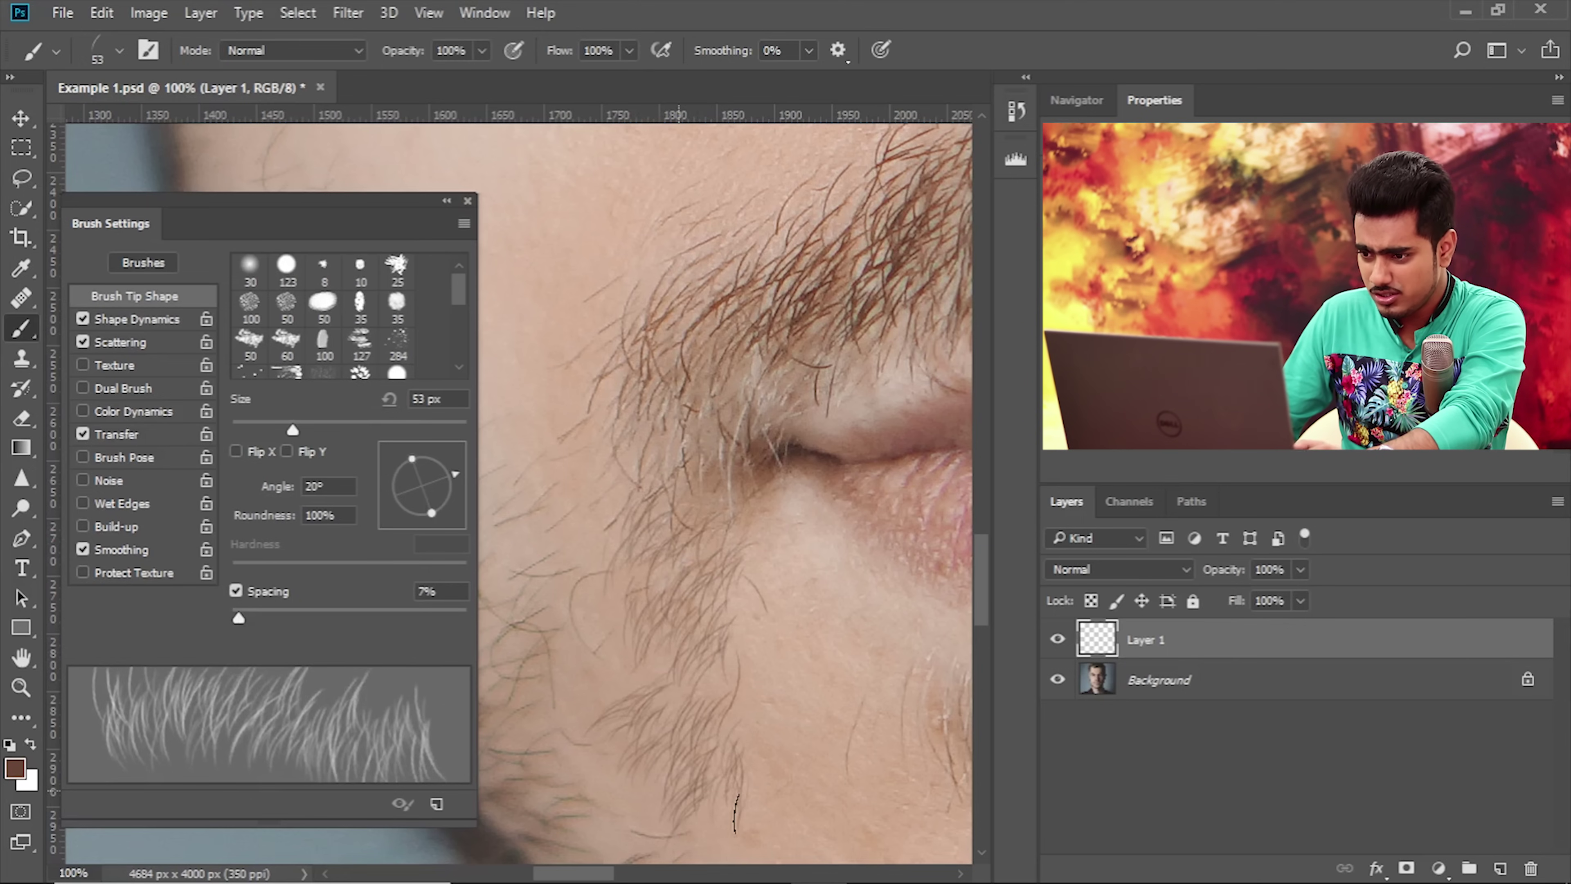
pyautogui.hotkey('ctrl', 'z')
pyautogui.hotkey('ctrl', 'z')
pyautogui.hotkey('ctrl', 'z')
pyautogui.hotkey('ctrl', 'z')
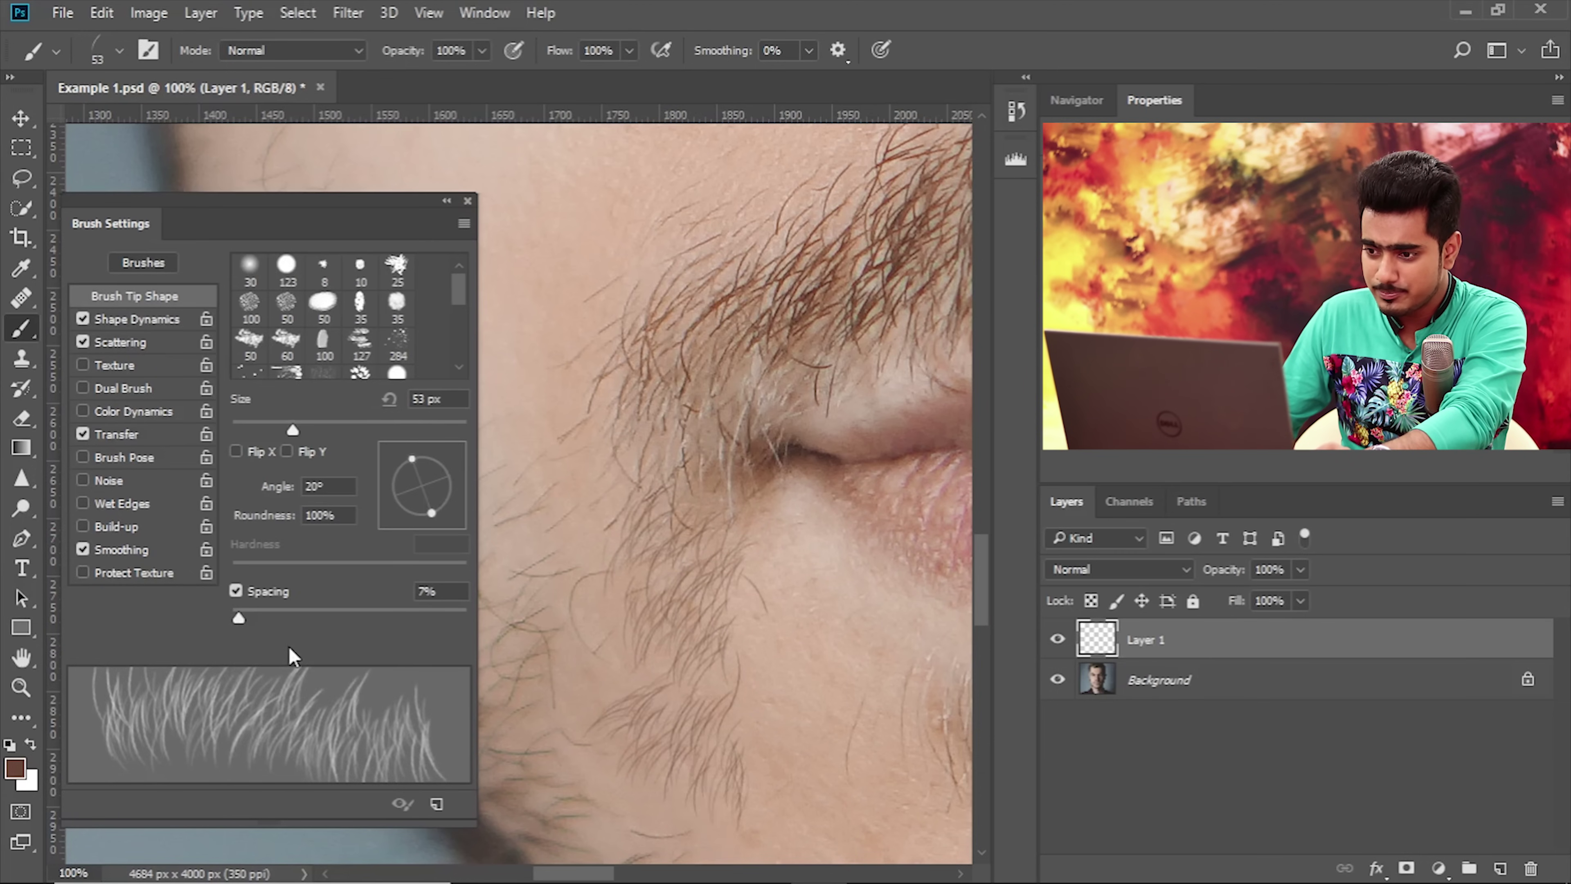
# Set the hair brush's spacing to 48% and close the brush settings.
pyautogui.moveTo(239, 618)
pyautogui.mouseDown()
pyautogui.moveTo(294, 619)
pyautogui.moveTo(270, 617)
pyautogui.mouseUp()
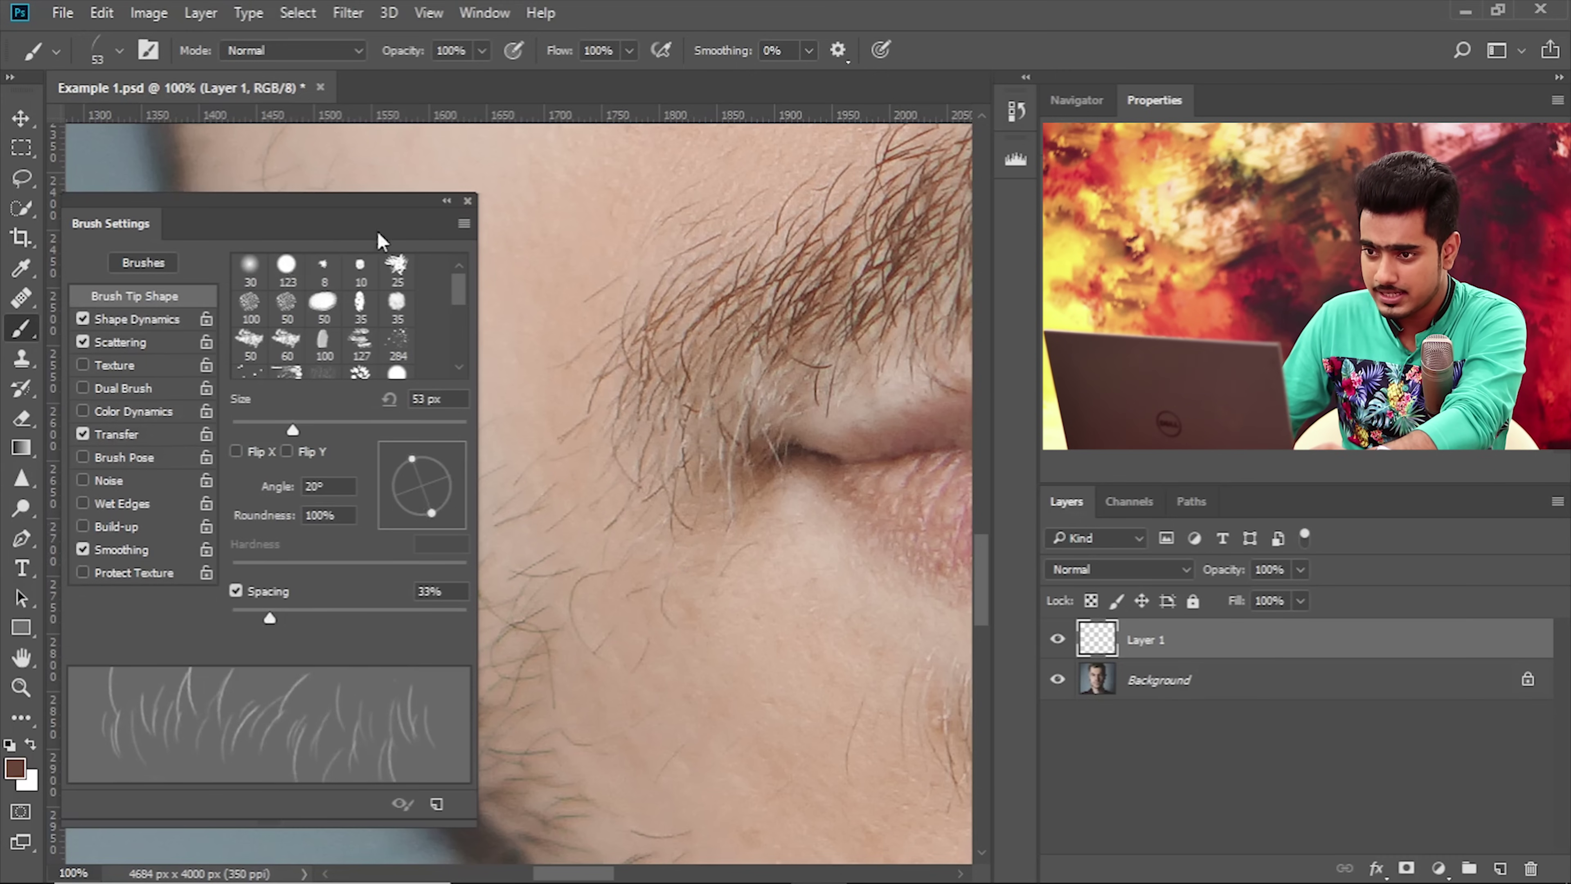
pyautogui.moveTo(603, 509); pyautogui.dragTo(484, 464)
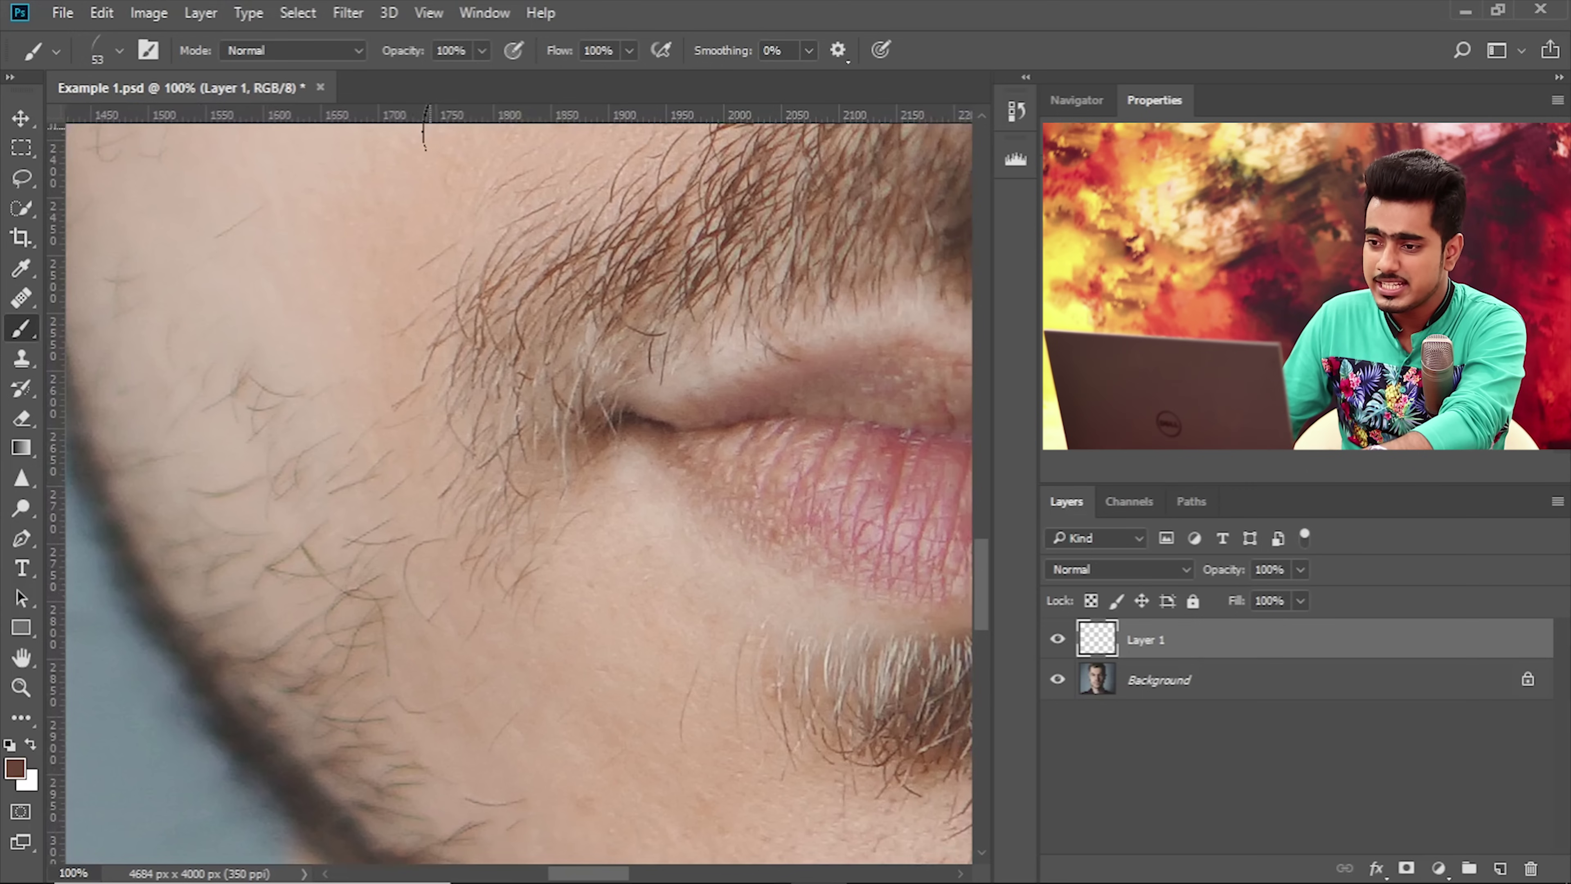
pyautogui.click(496, 14)
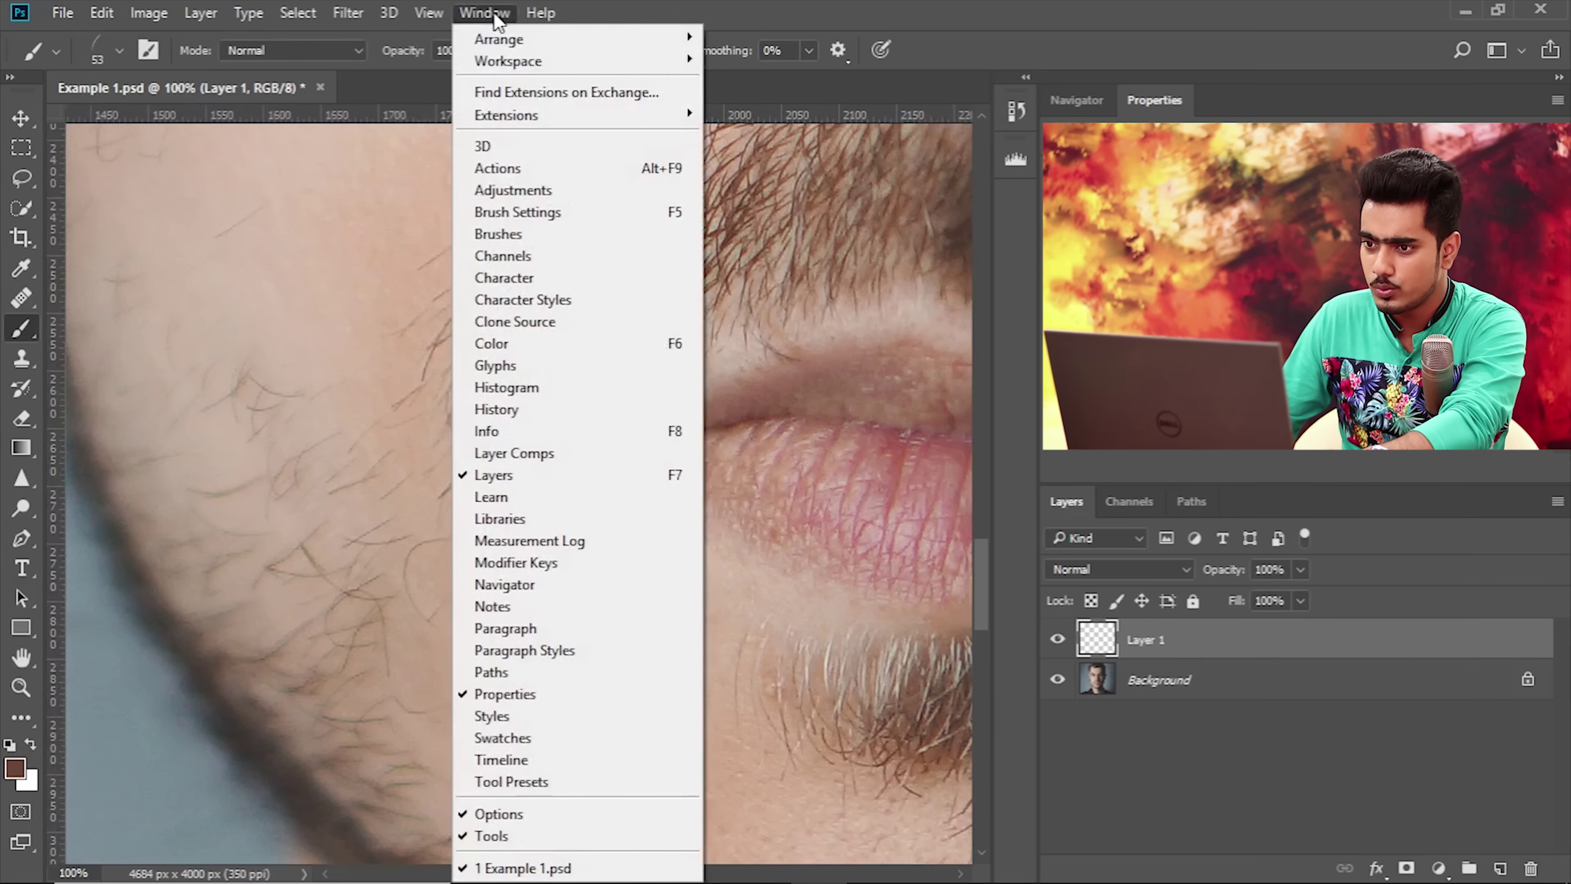
pyautogui.click(575, 216)
pyautogui.moveTo(260, 617); pyautogui.dragTo(287, 617)
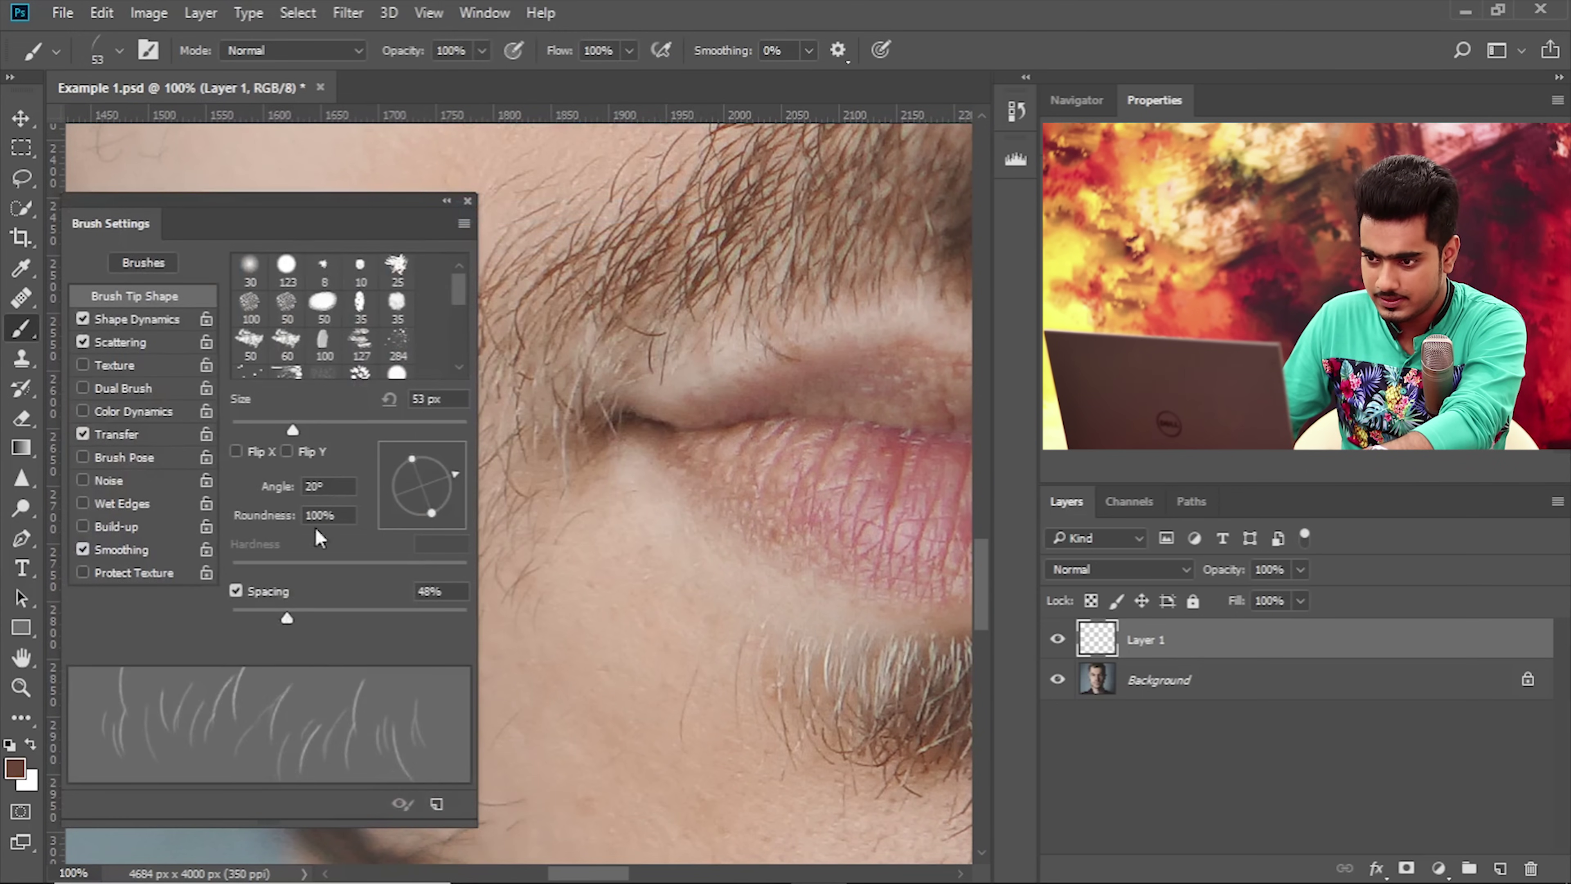
pyautogui.click(467, 202)
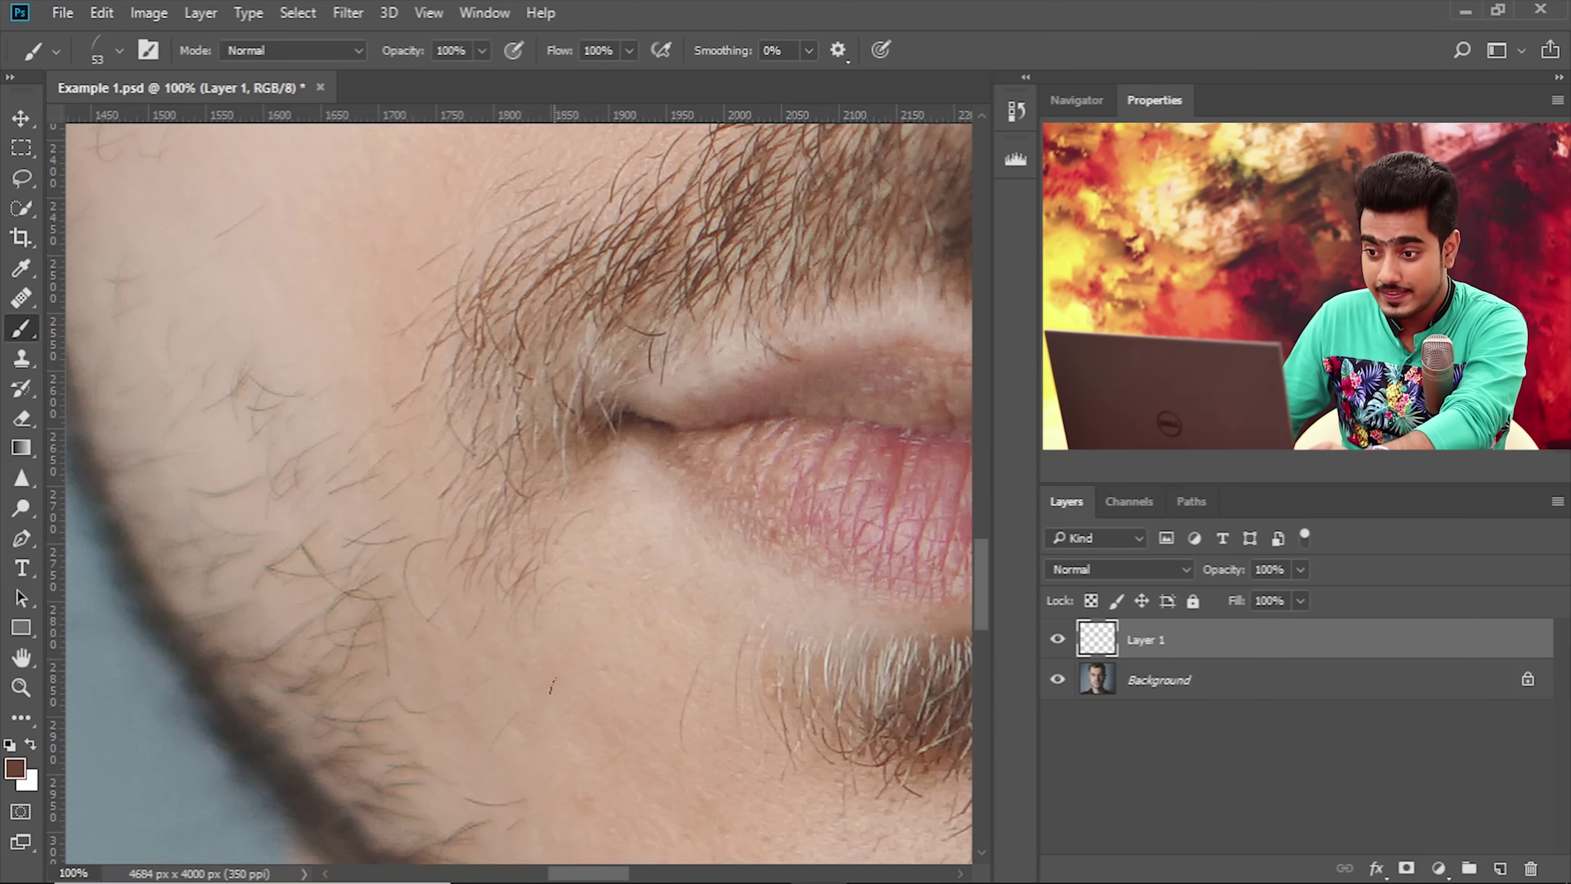
# Compare the beard on the shaded side of the mouth, and paint matching hairs below the moustache's lit end.
pyautogui.moveTo(565, 554); pyautogui.dragTo(358, 526)
pyautogui.moveTo(712, 467); pyautogui.dragTo(261, 472)
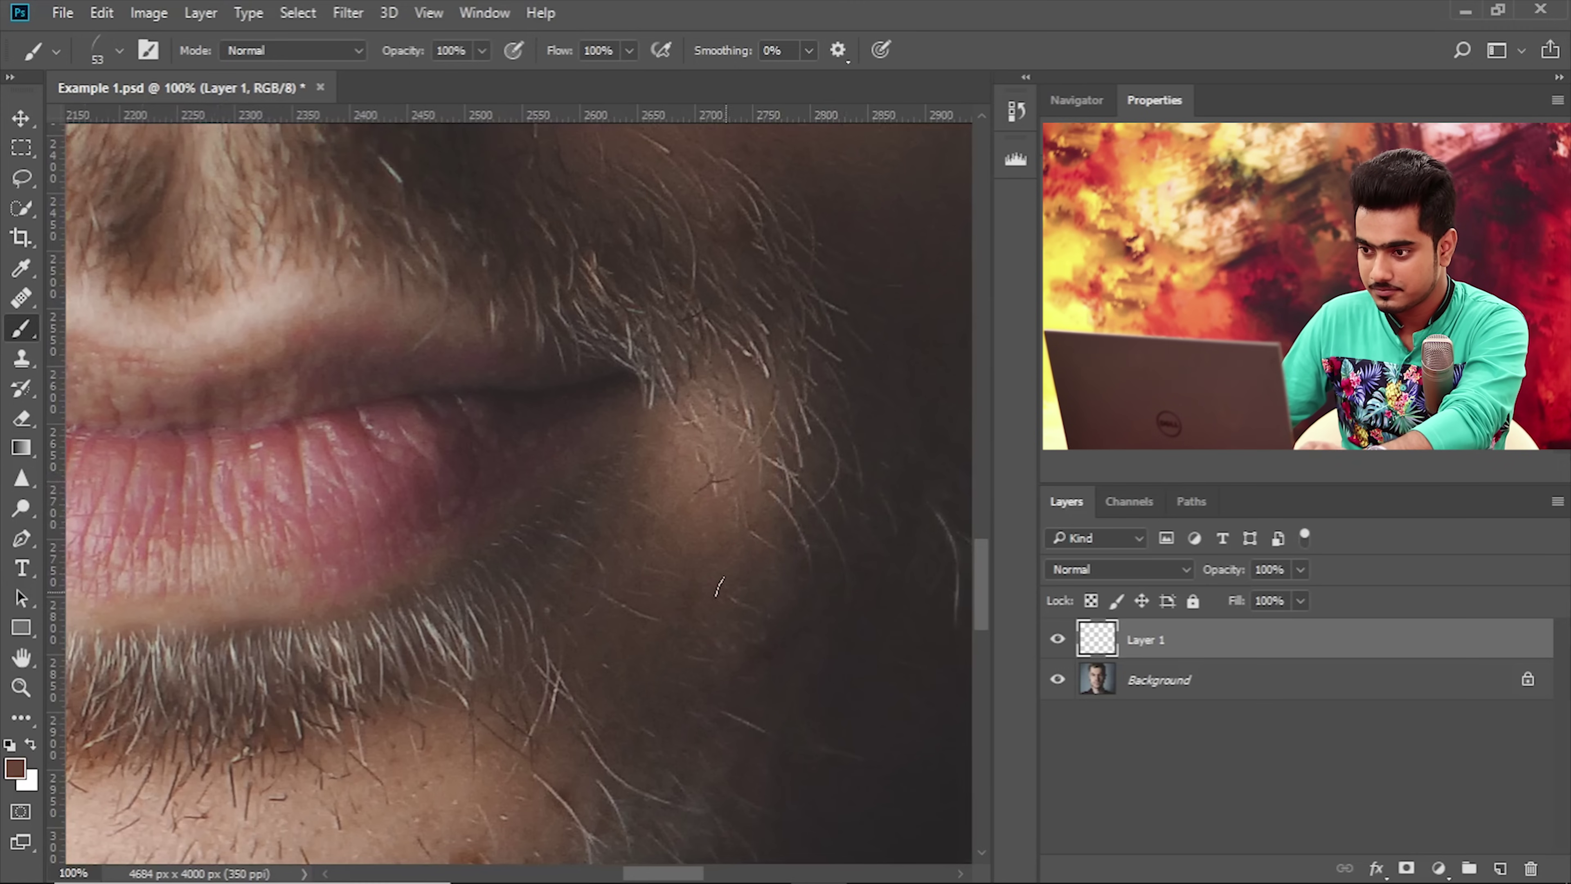
pyautogui.moveTo(870, 487)
pyautogui.mouseDown()
pyautogui.moveTo(859, 281)
pyautogui.moveTo(373, 467)
pyautogui.moveTo(478, 576)
pyautogui.mouseUp()
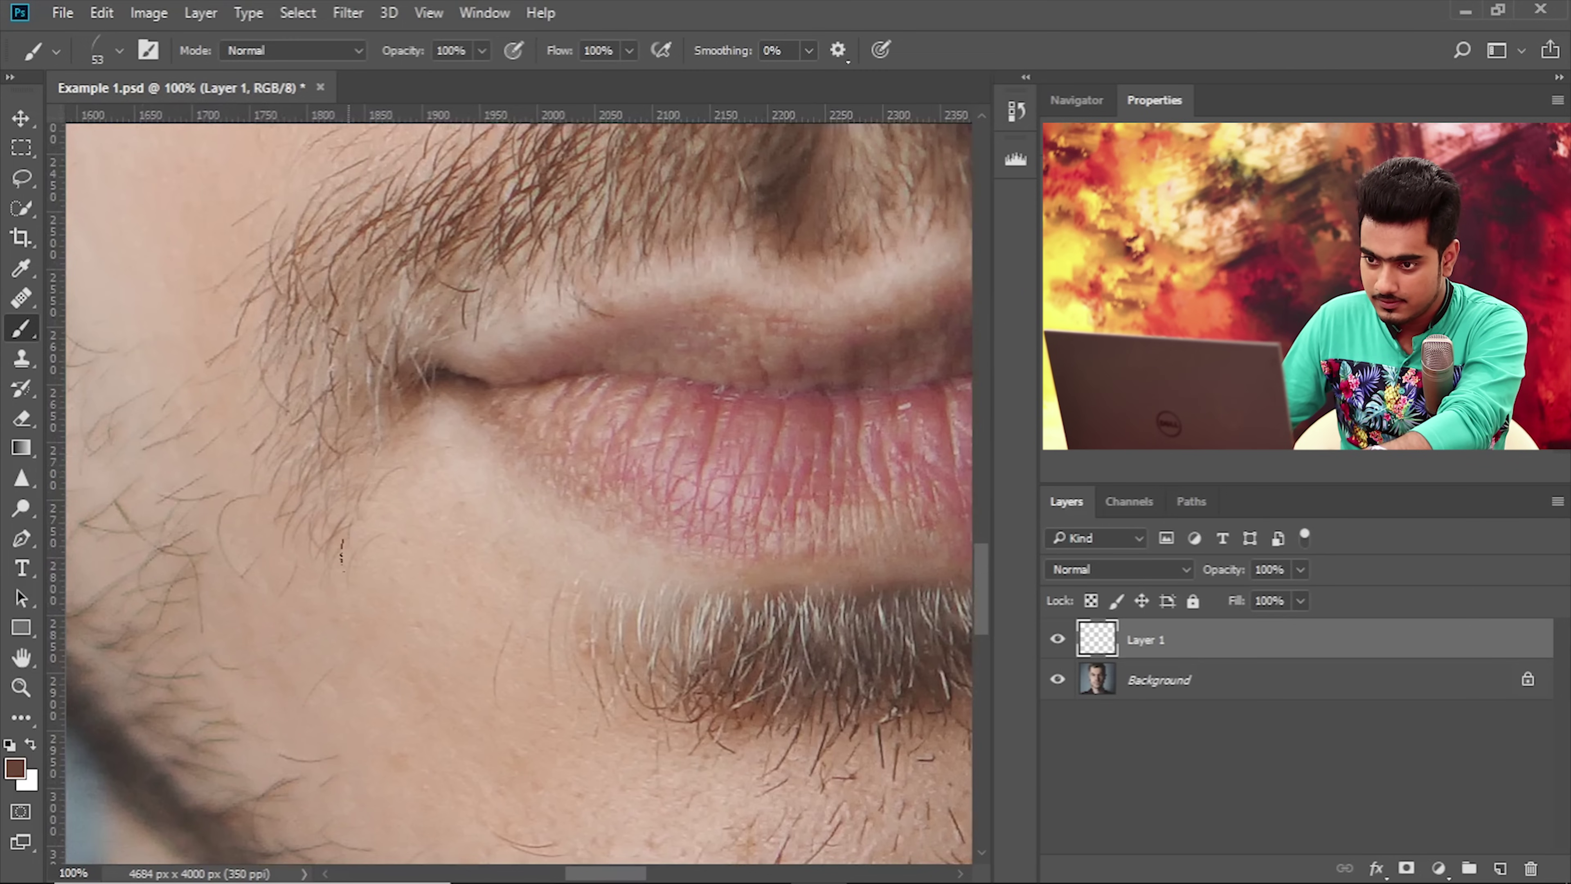
pyautogui.hotkey('ctrl', '+')
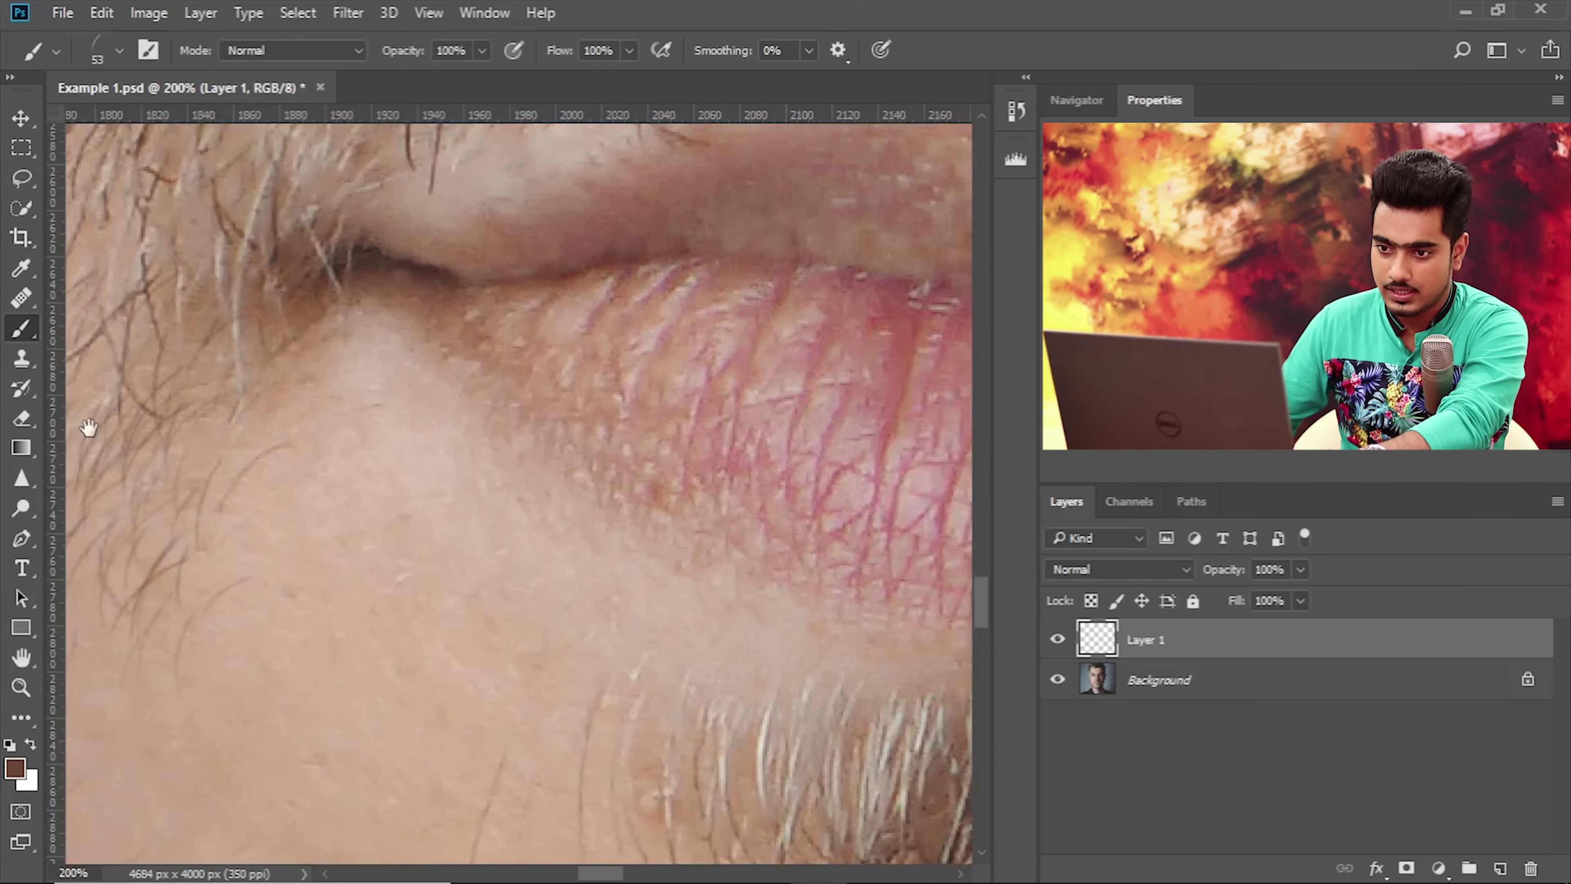
pyautogui.moveTo(323, 414); pyautogui.dragTo(578, 390)
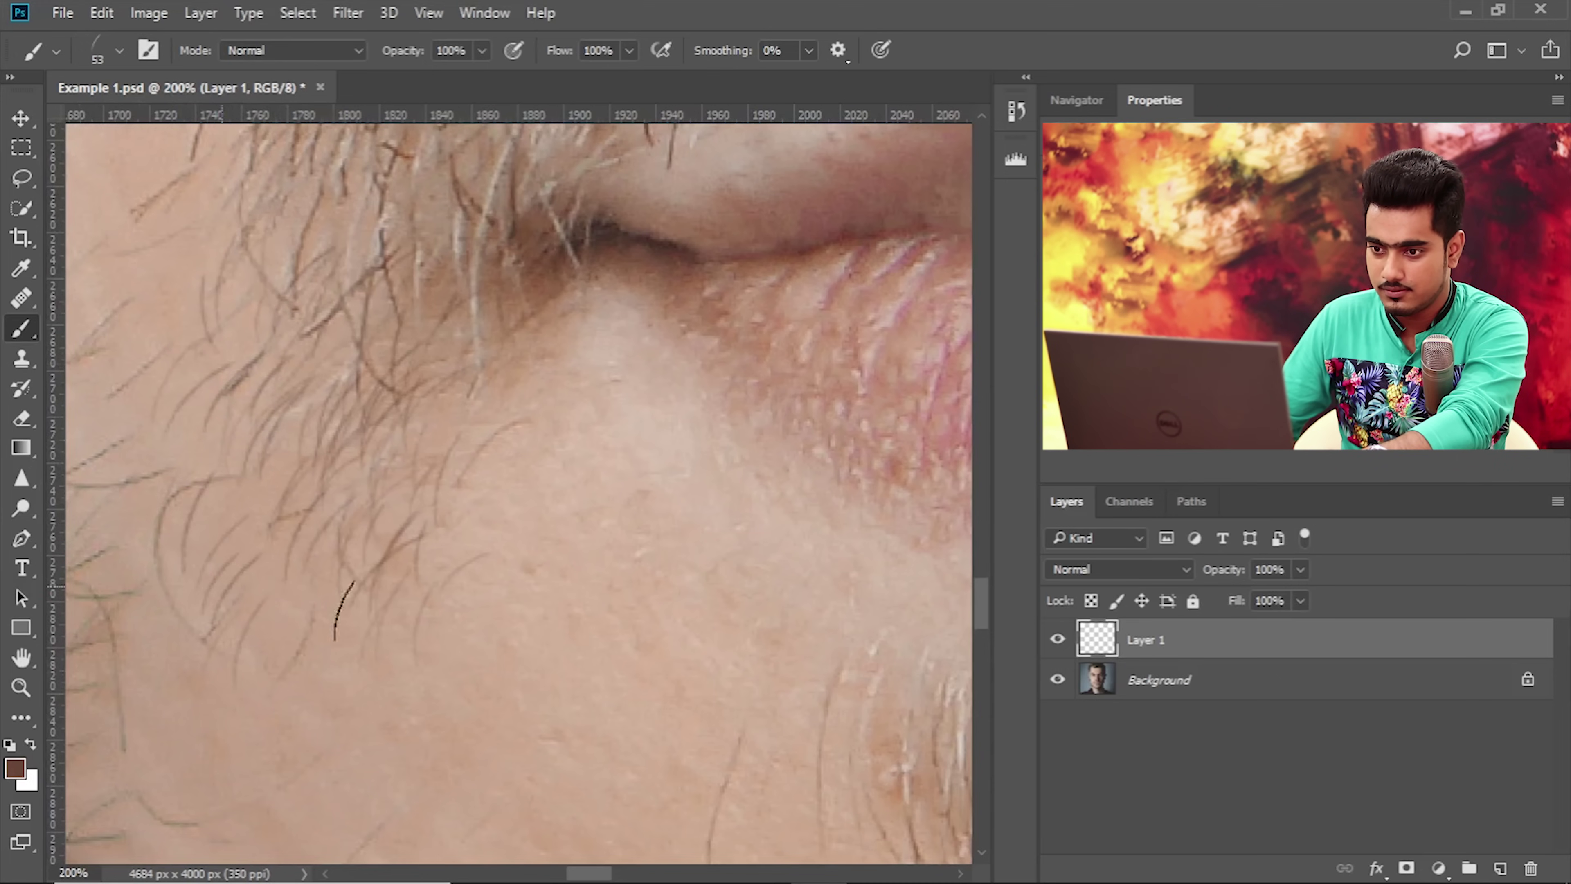
pyautogui.hotkey('ctrl', '-')
pyautogui.hotkey('ctrl', '-')
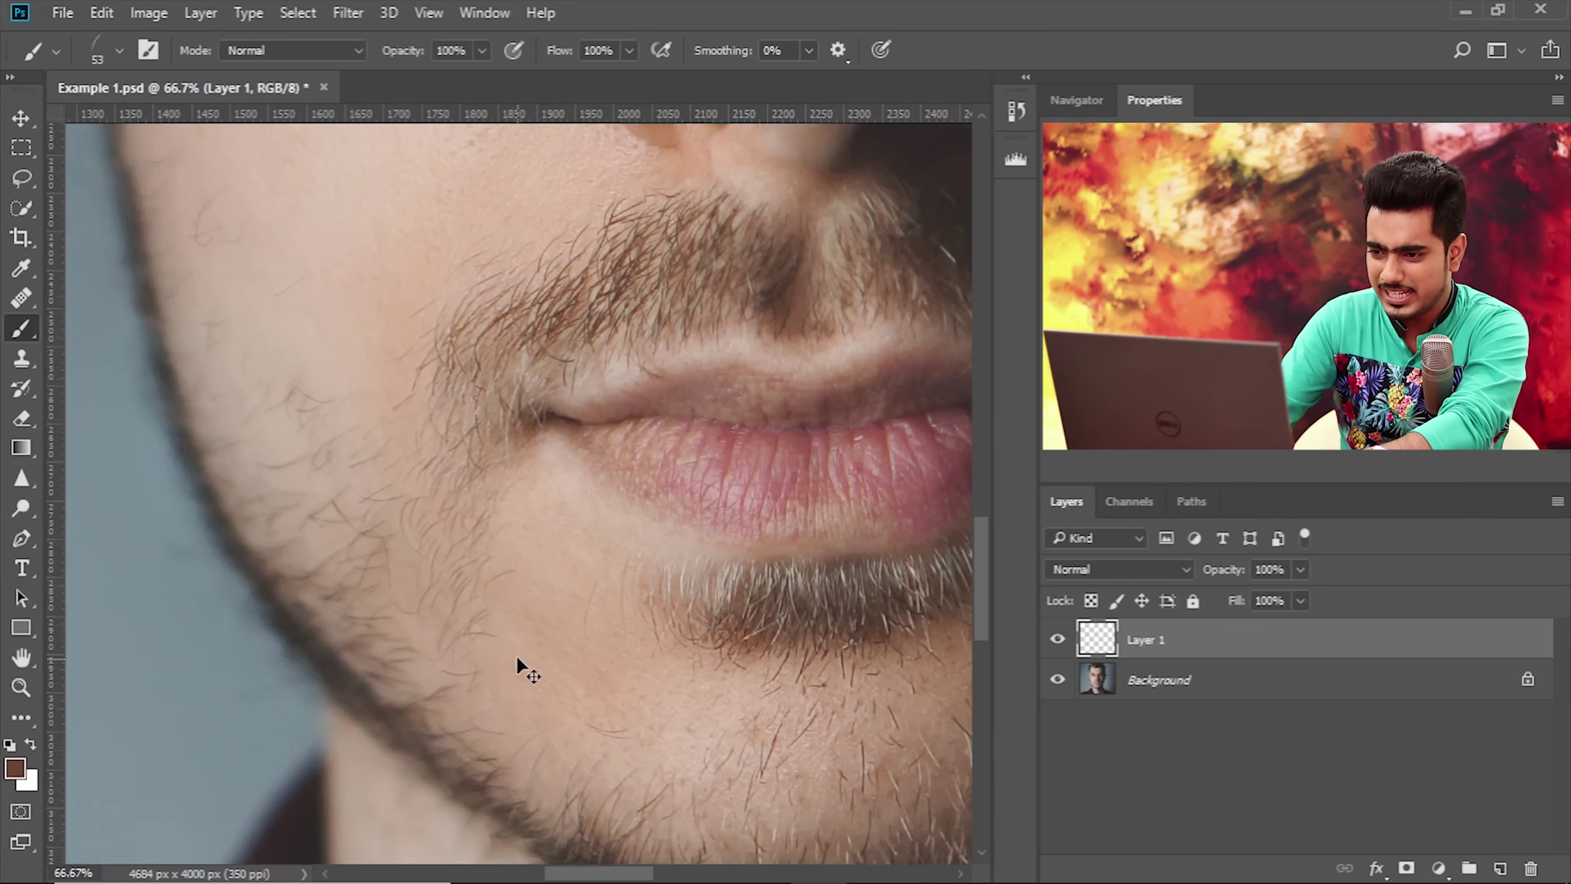
# Extend the painted beard hairs from below the mouth corner down to the jawline.
pyautogui.hotkey('ctrl', '+')
pyautogui.moveTo(472, 670); pyautogui.dragTo(447, 527)
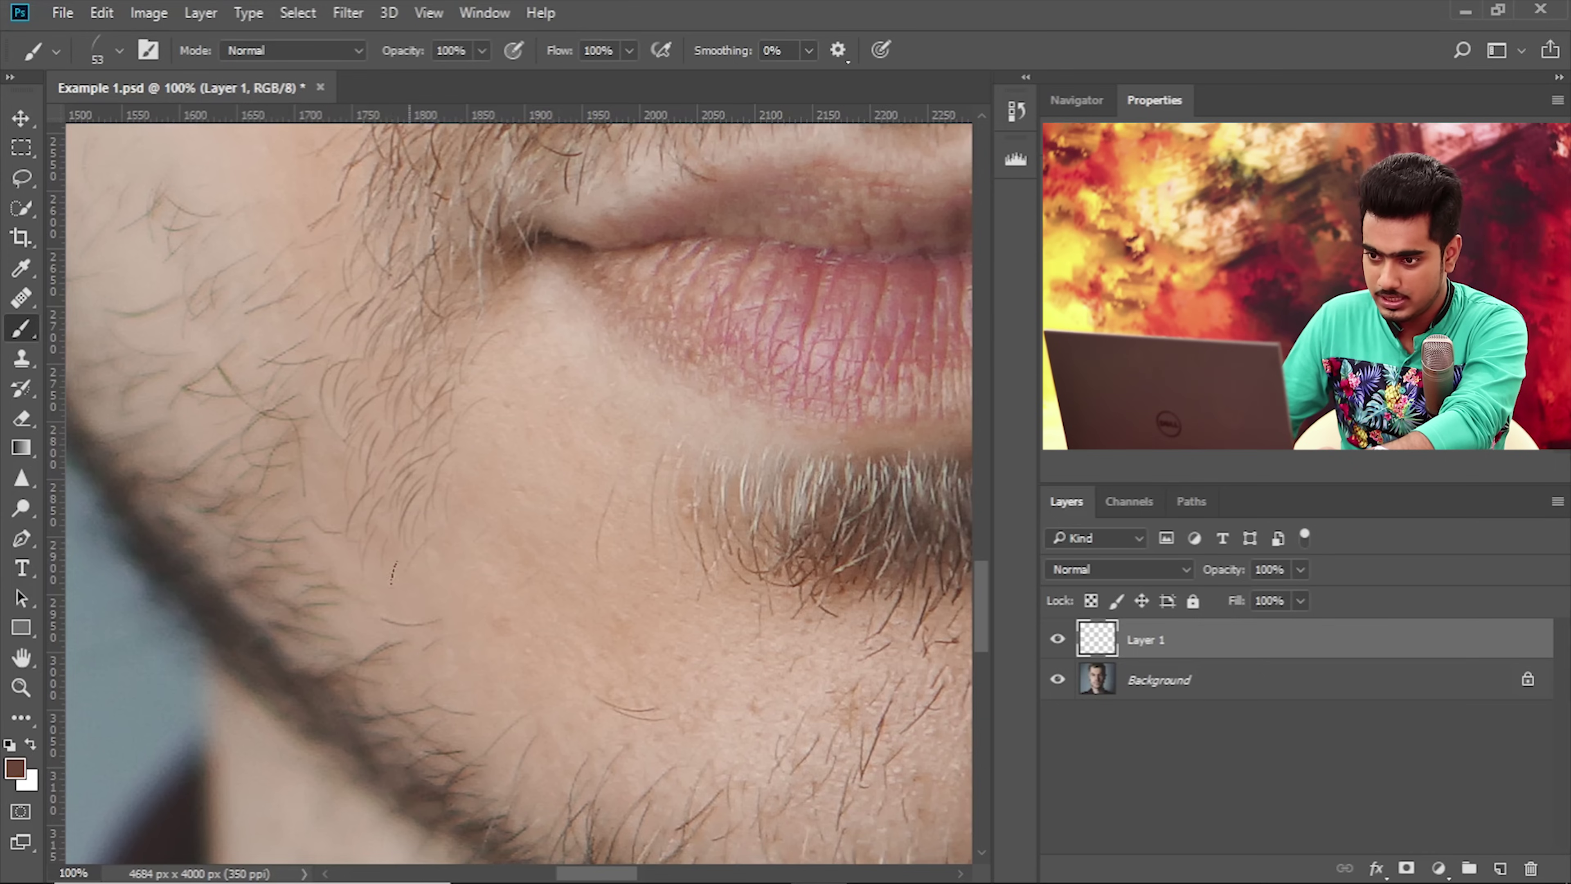
pyautogui.scroll(-2, 433, 551)
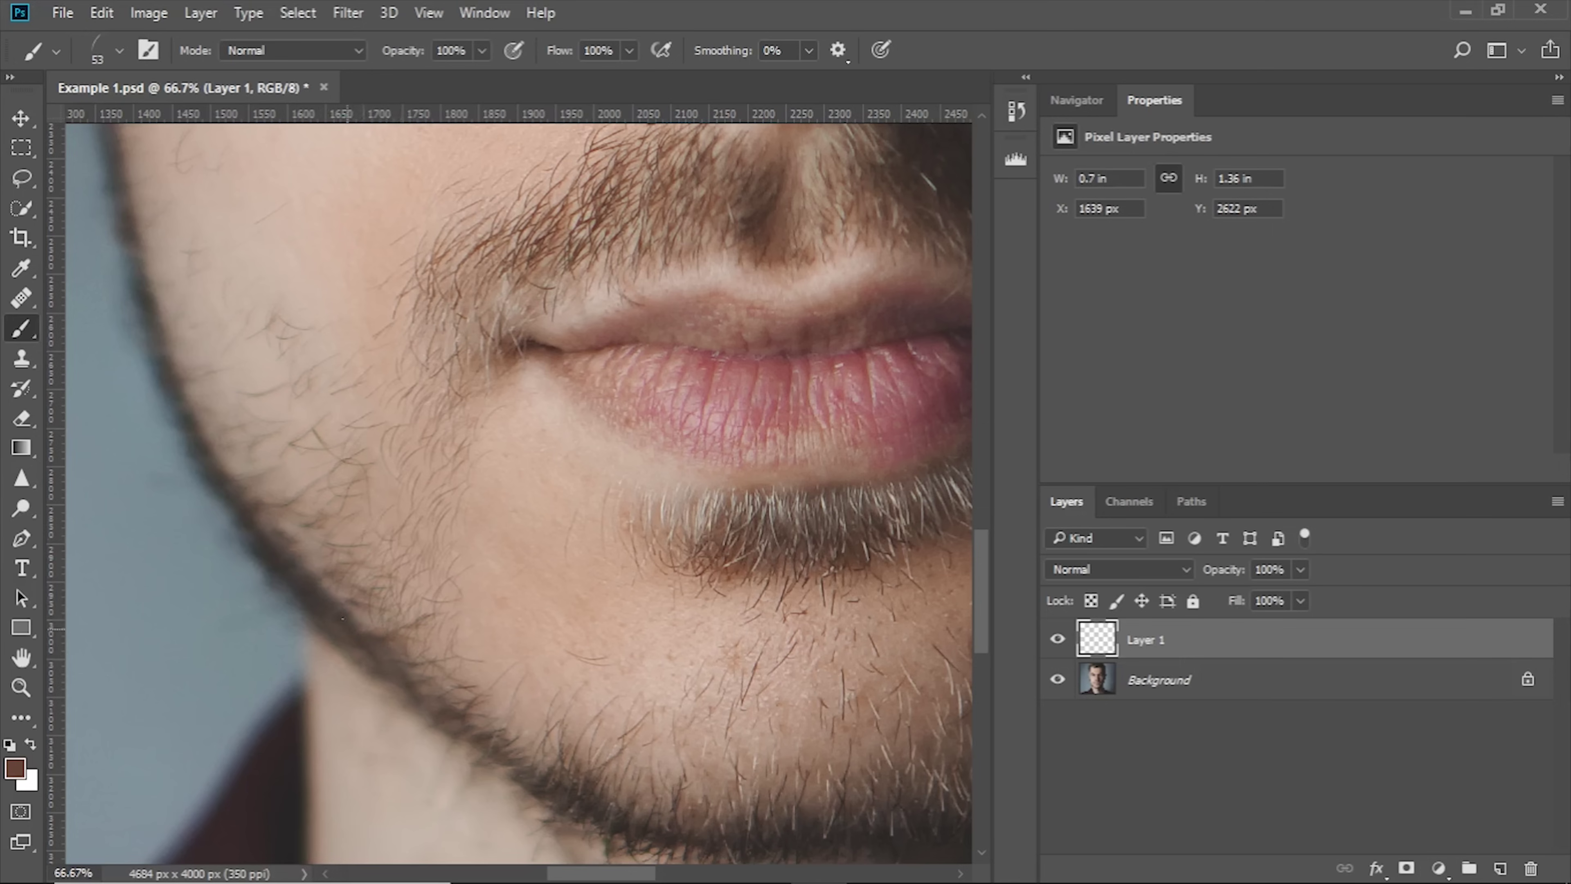
pyautogui.scroll(2, 402, 588)
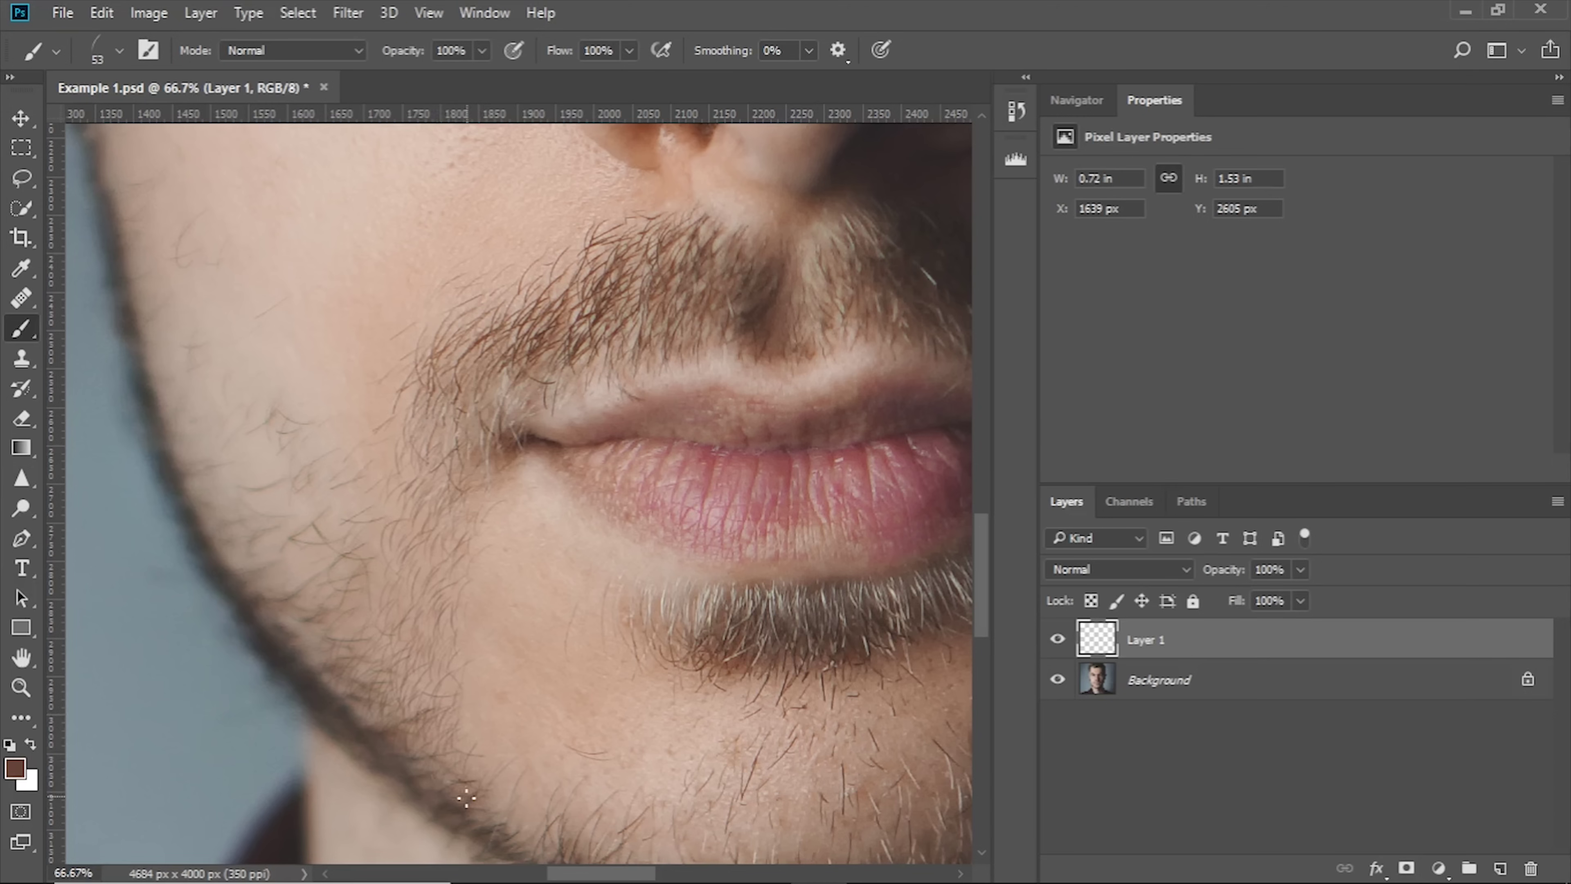
pyautogui.moveTo(492, 411); pyautogui.dragTo(461, 440)
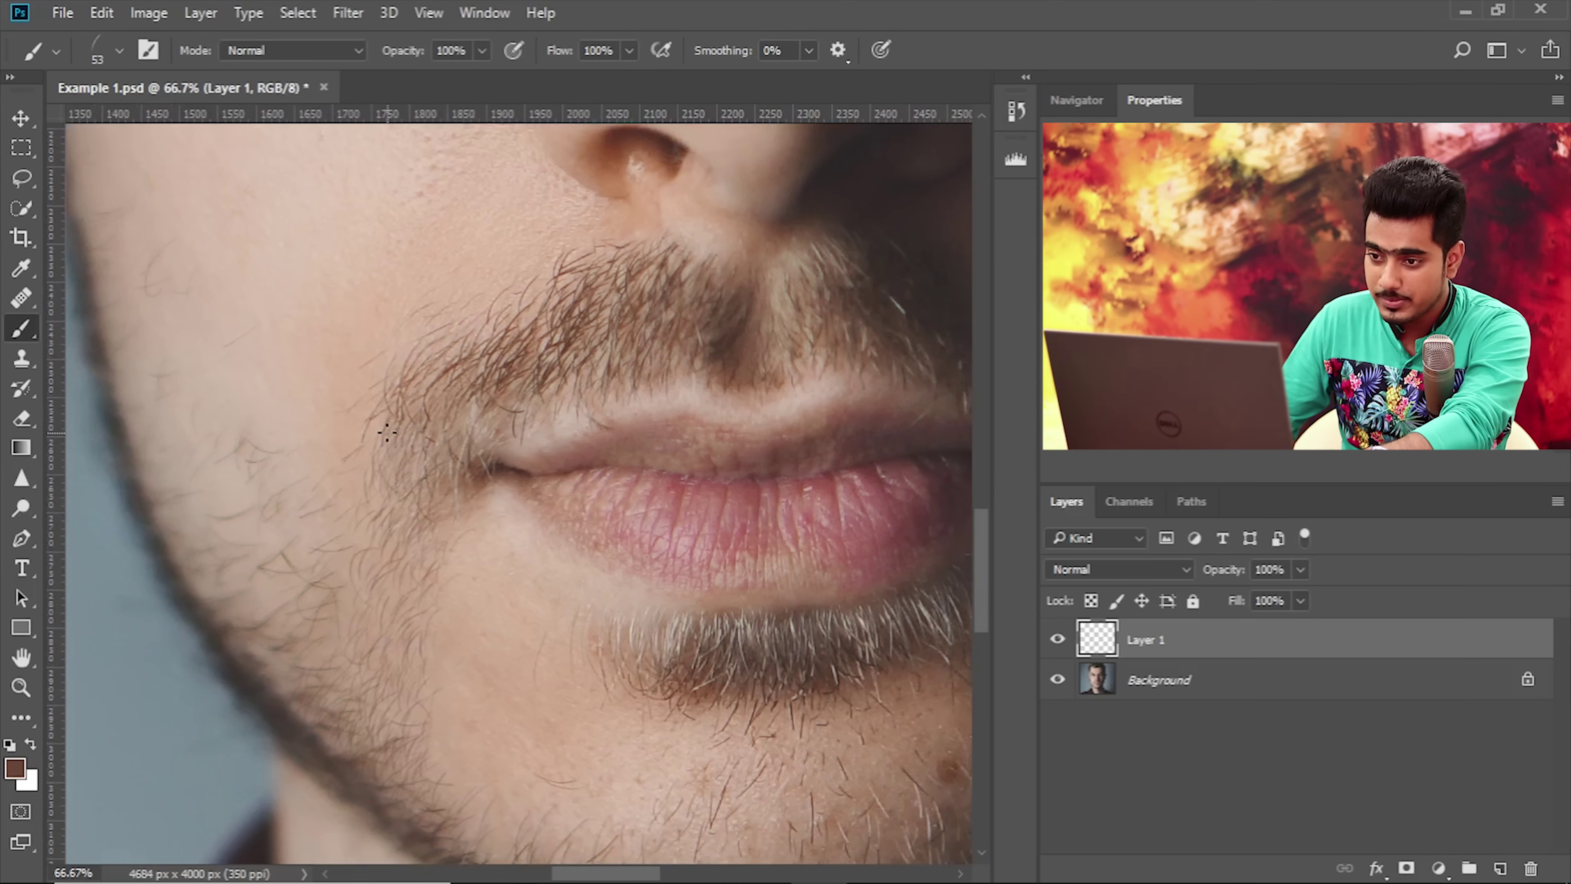
pyautogui.moveTo(415, 639); pyautogui.dragTo(422, 584)
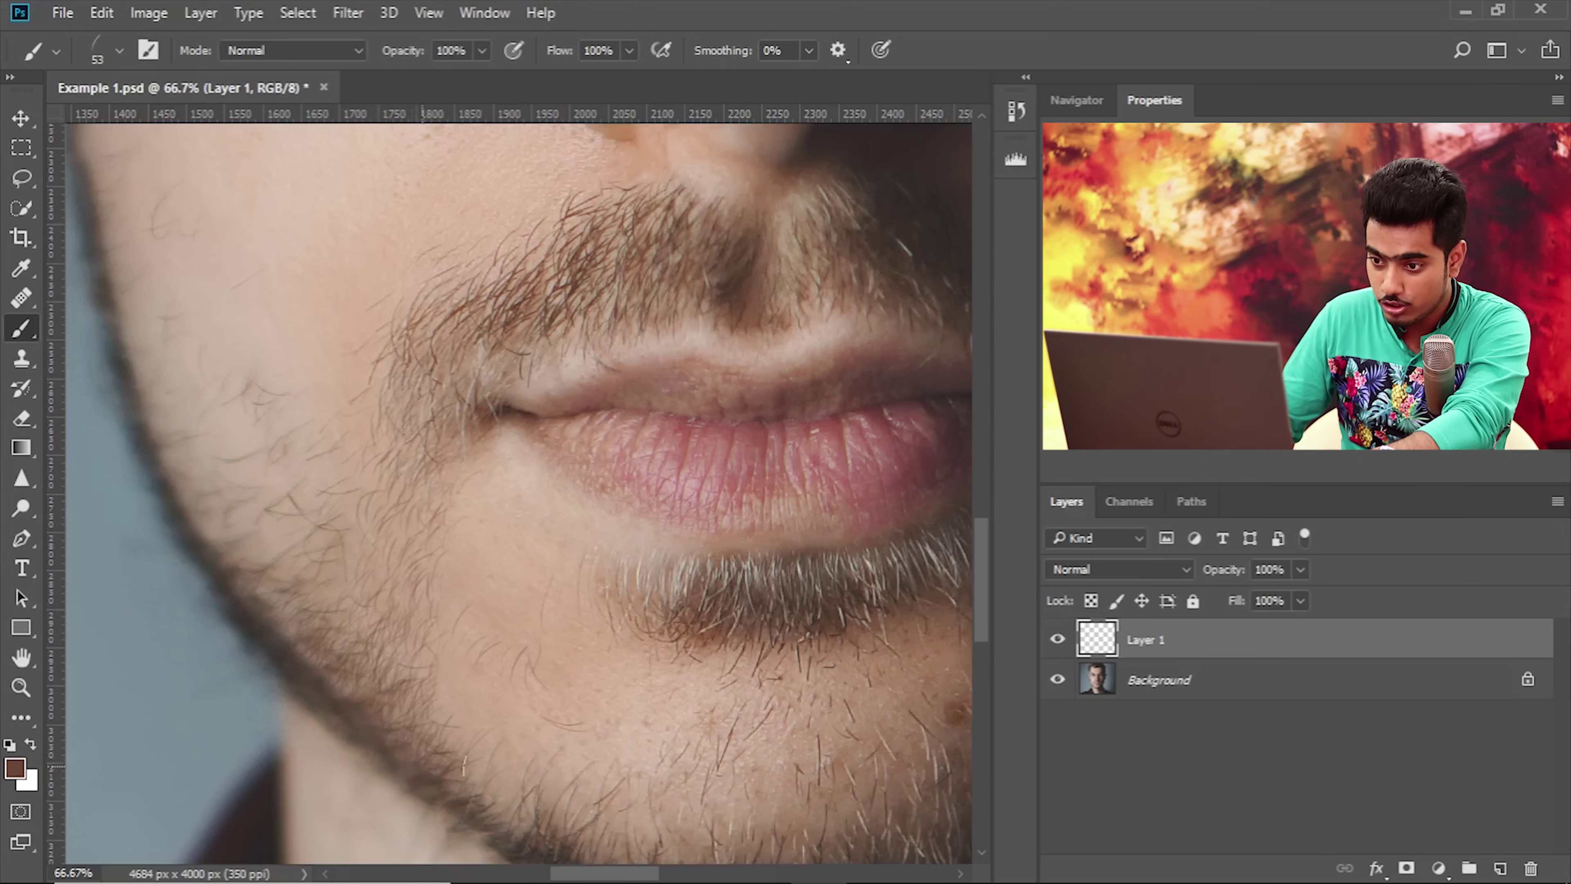
# Try hairs on the upper cheek and thicken the beard along the lower cheek and jawline on Layer 1.
pyautogui.moveTo(421, 569); pyautogui.dragTo(522, 689)
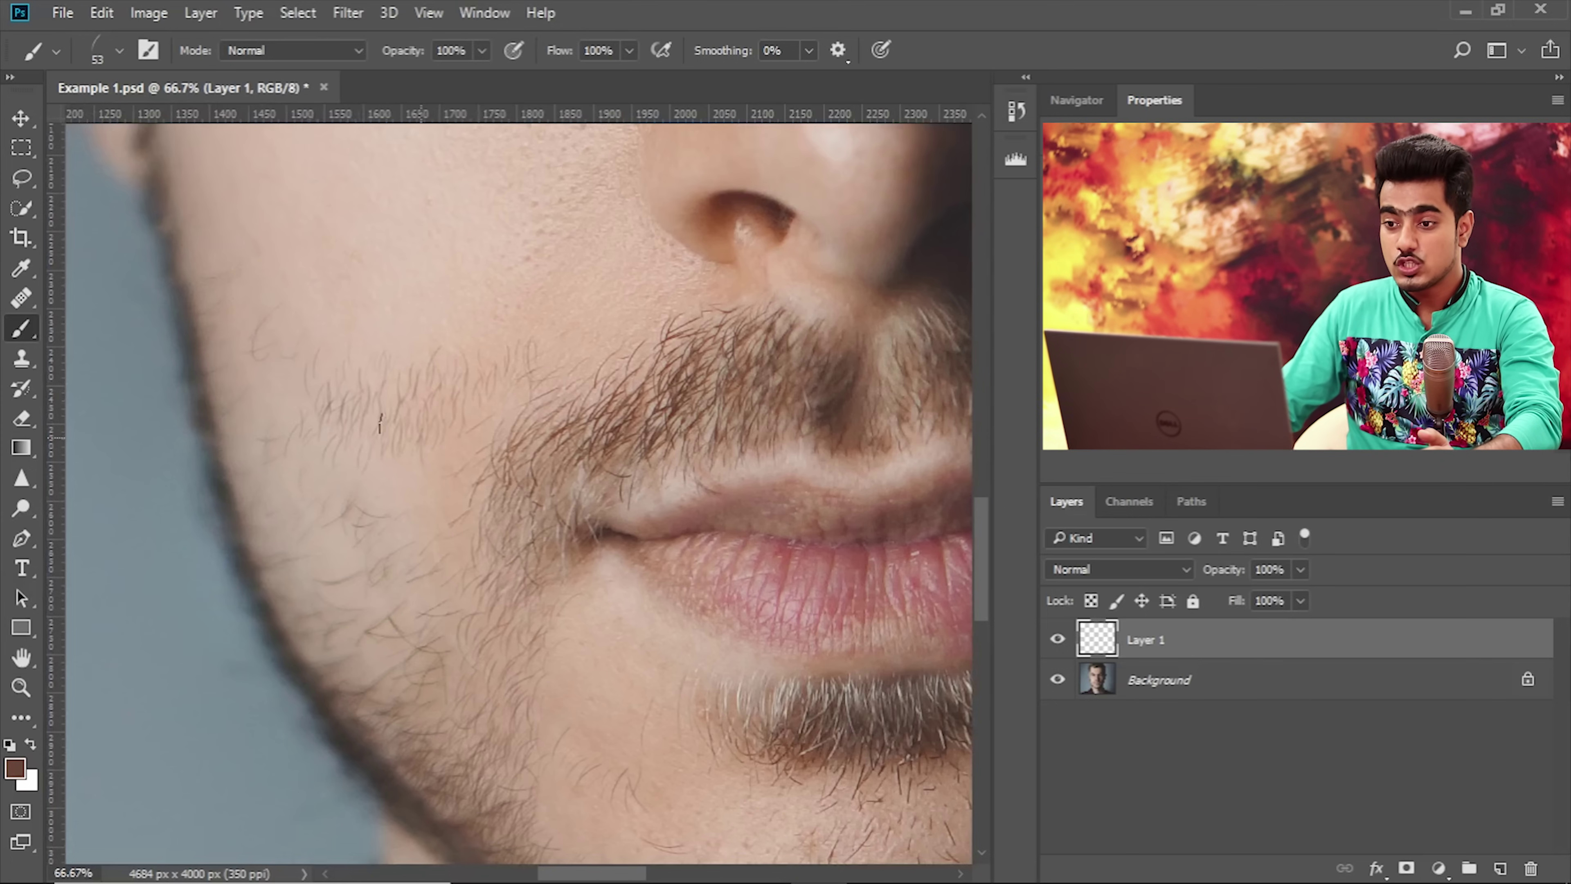
pyautogui.scroll(-5, 396, 447)
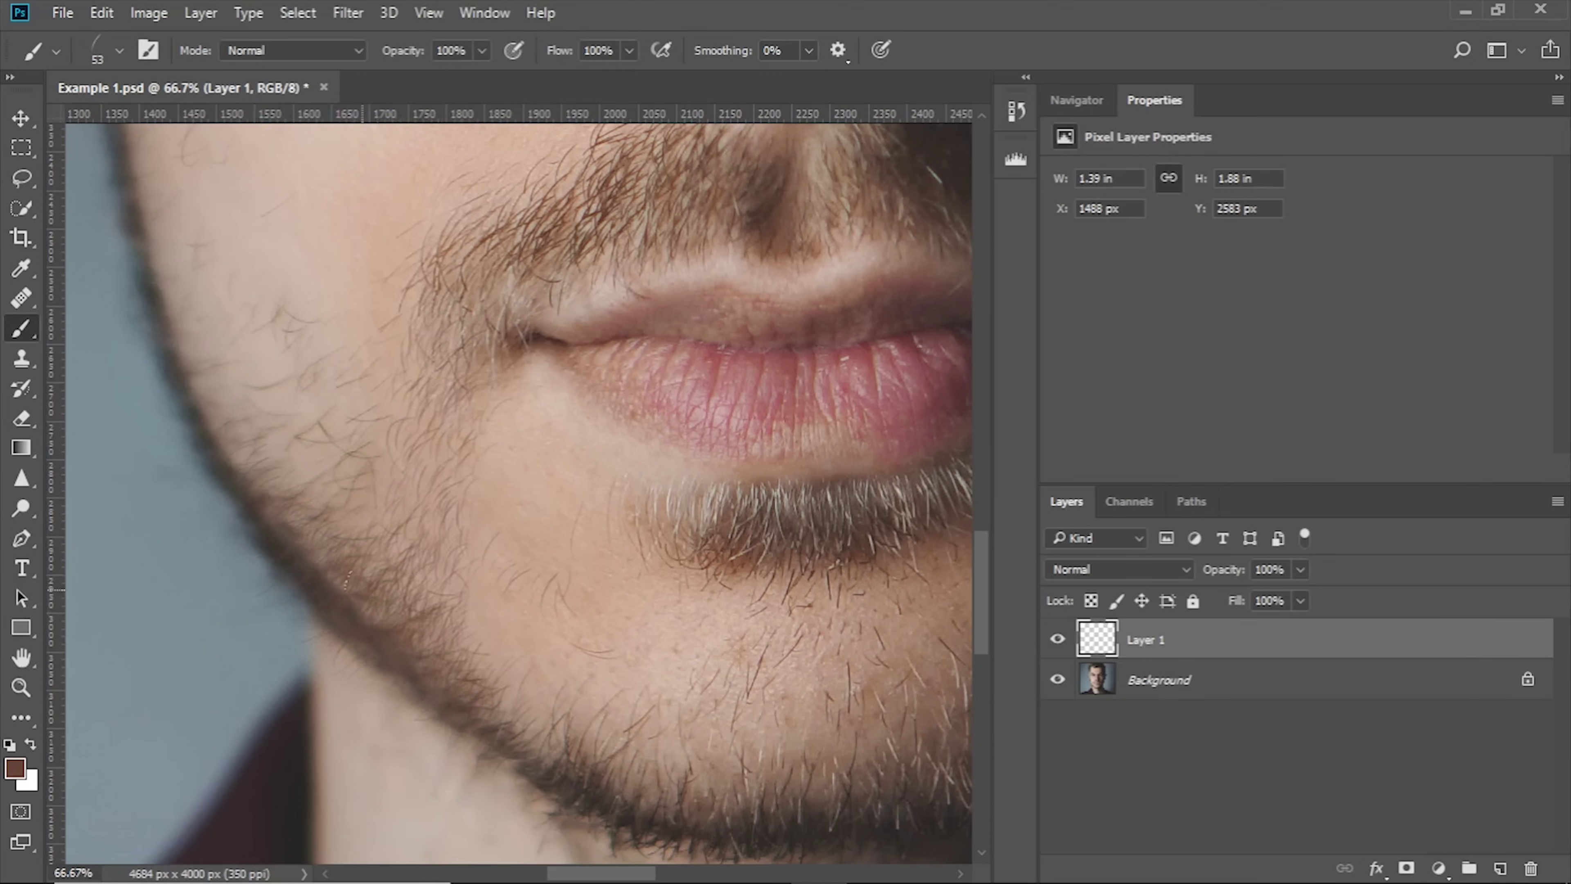
pyautogui.scroll(2, 363, 583)
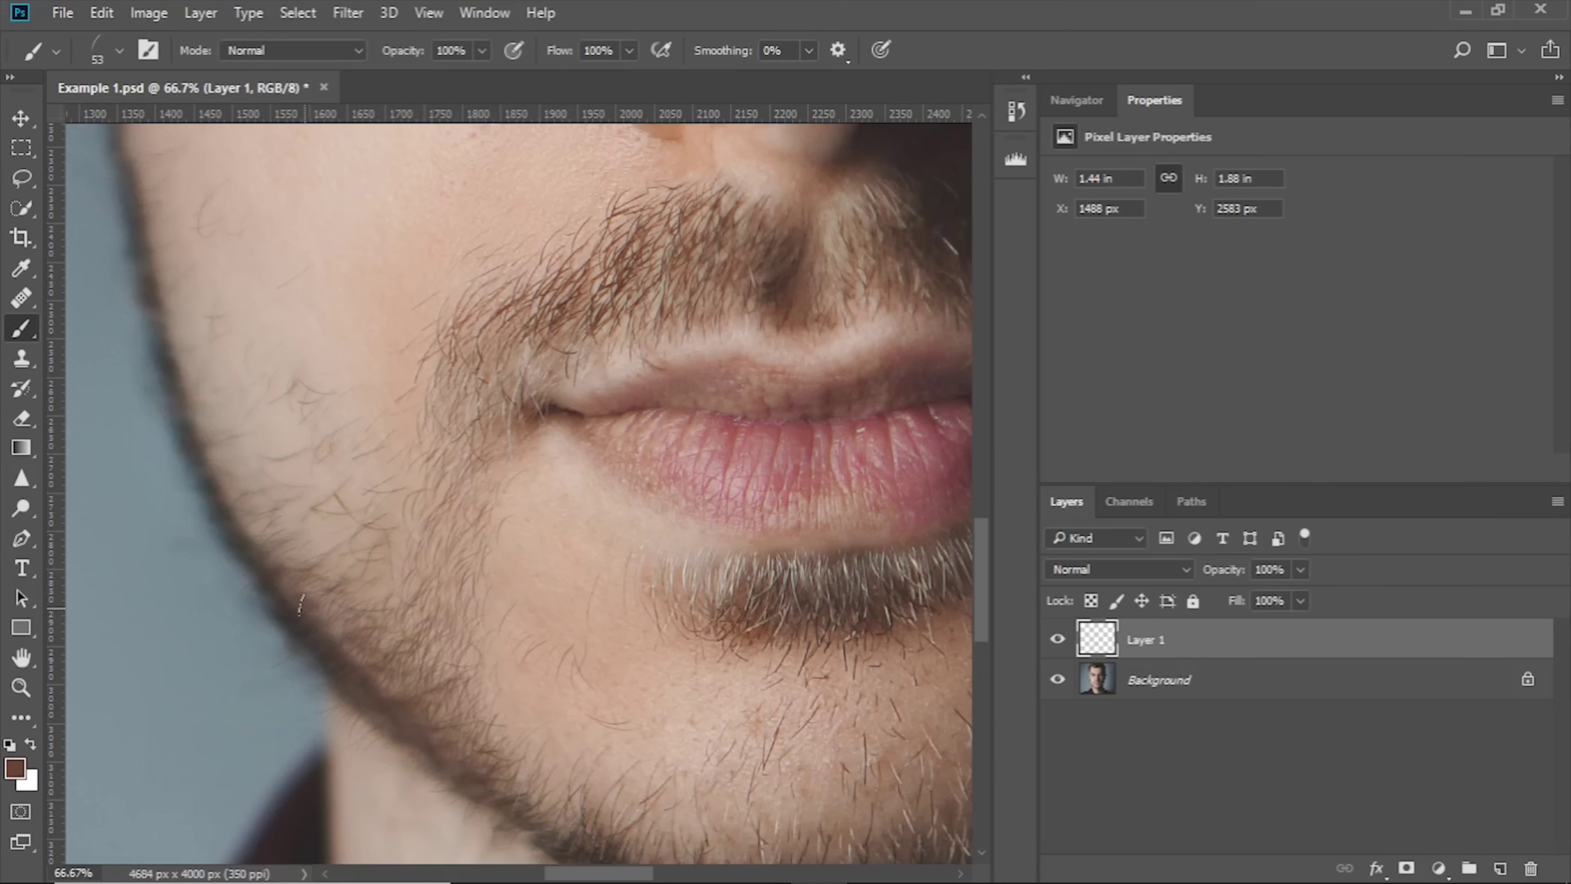
pyautogui.scroll(1, 381, 478)
pyautogui.hscroll(1, 382, 478)
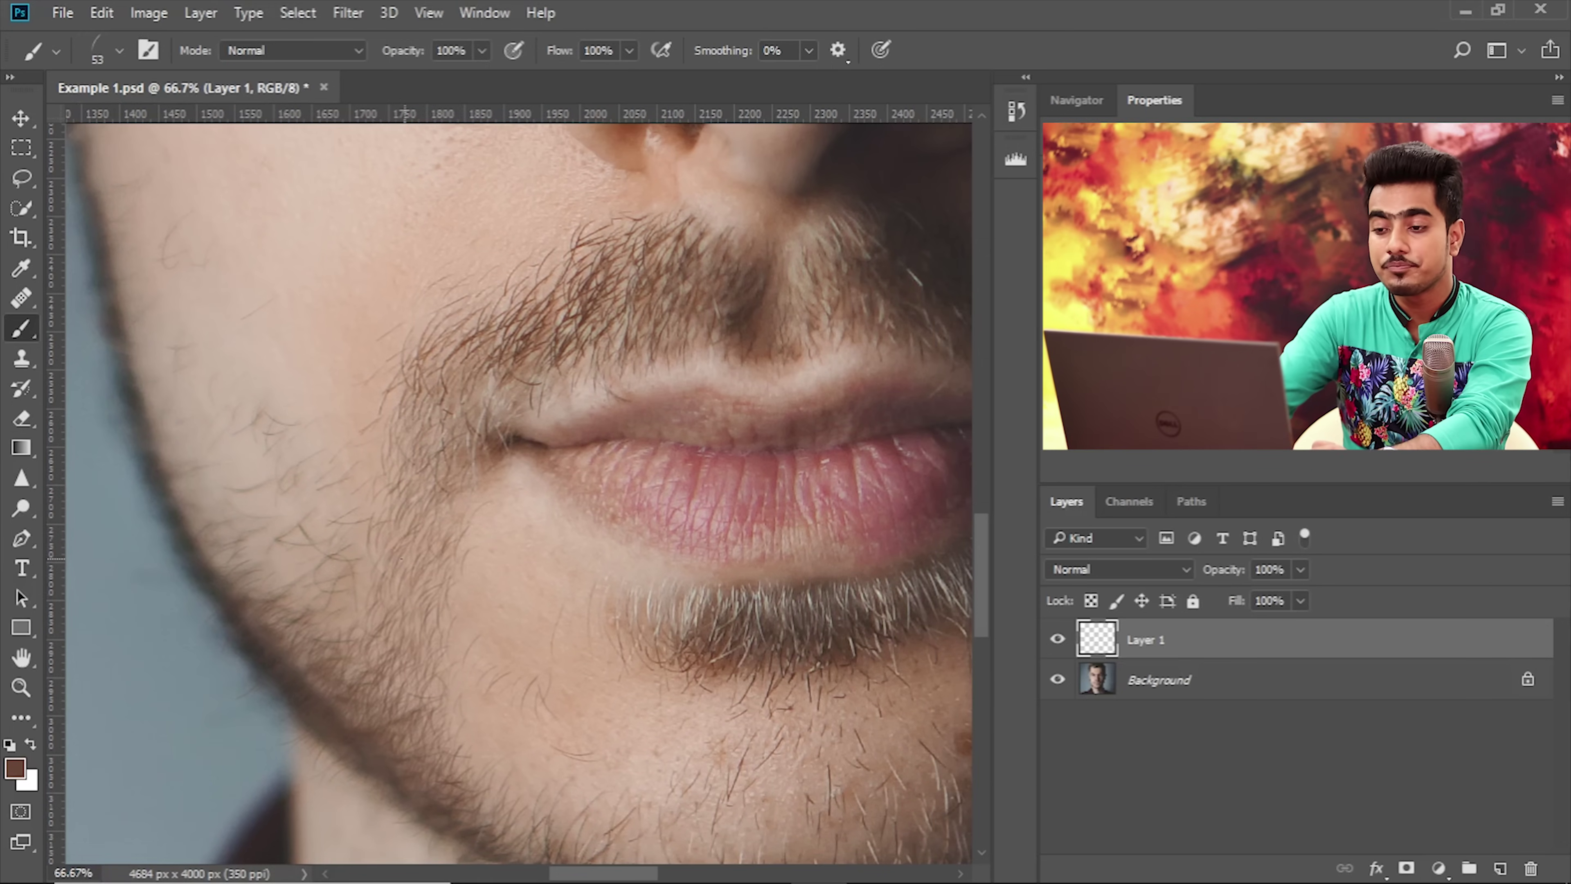
# Examine the painted beard from afar and up close, comparing it with Layer 1 hidden and shown.
pyautogui.hotkey('ctrl', '-')
pyautogui.hotkey('ctrl', '-')
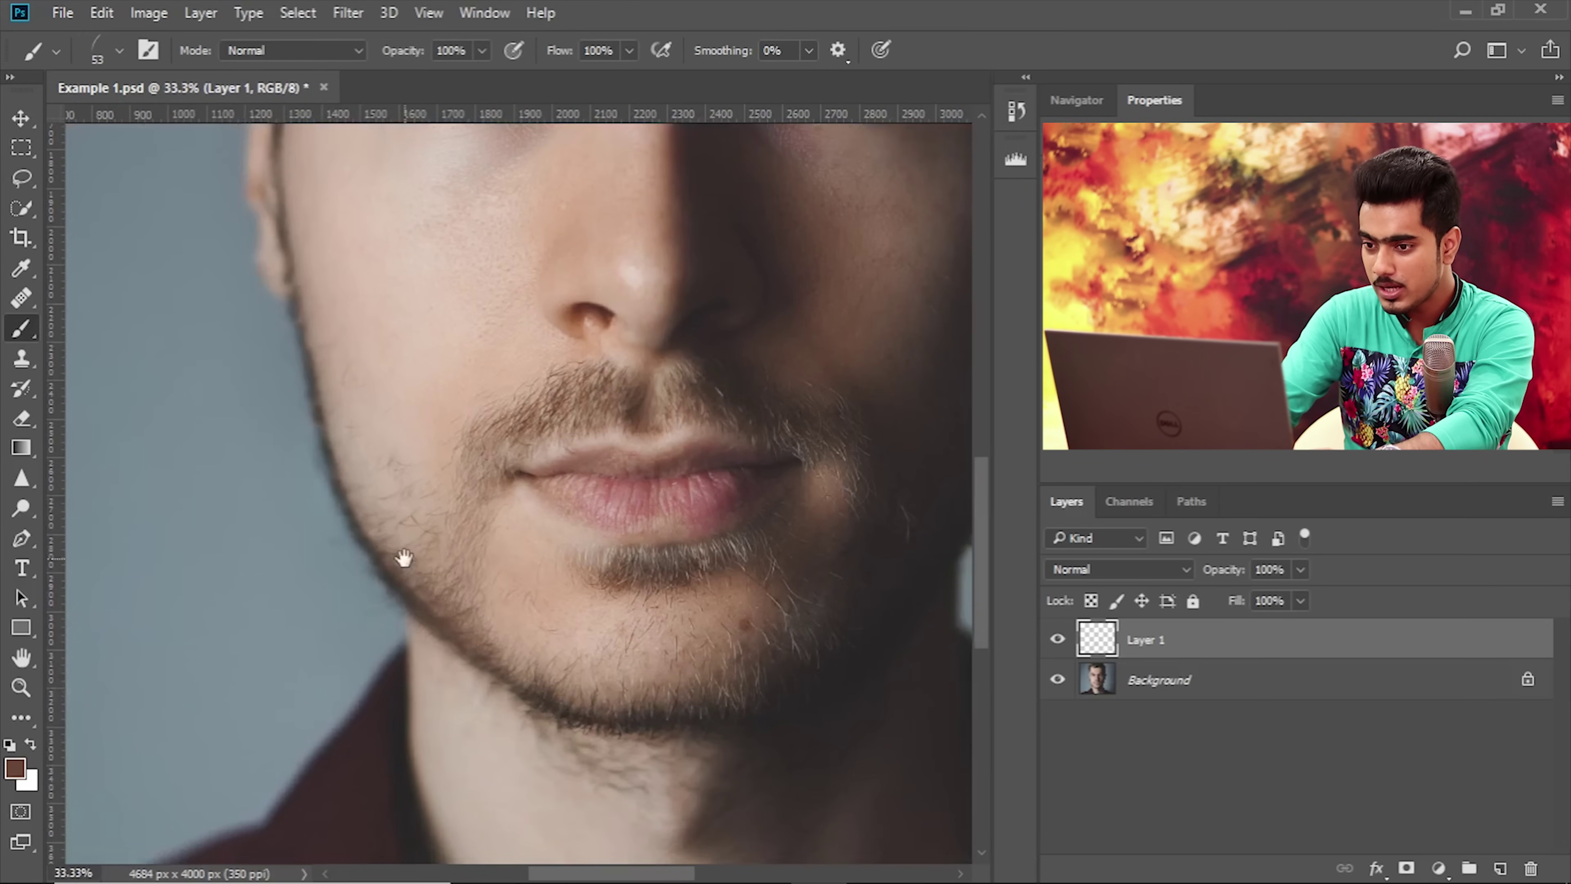
pyautogui.hotkey('ctrl', '+')
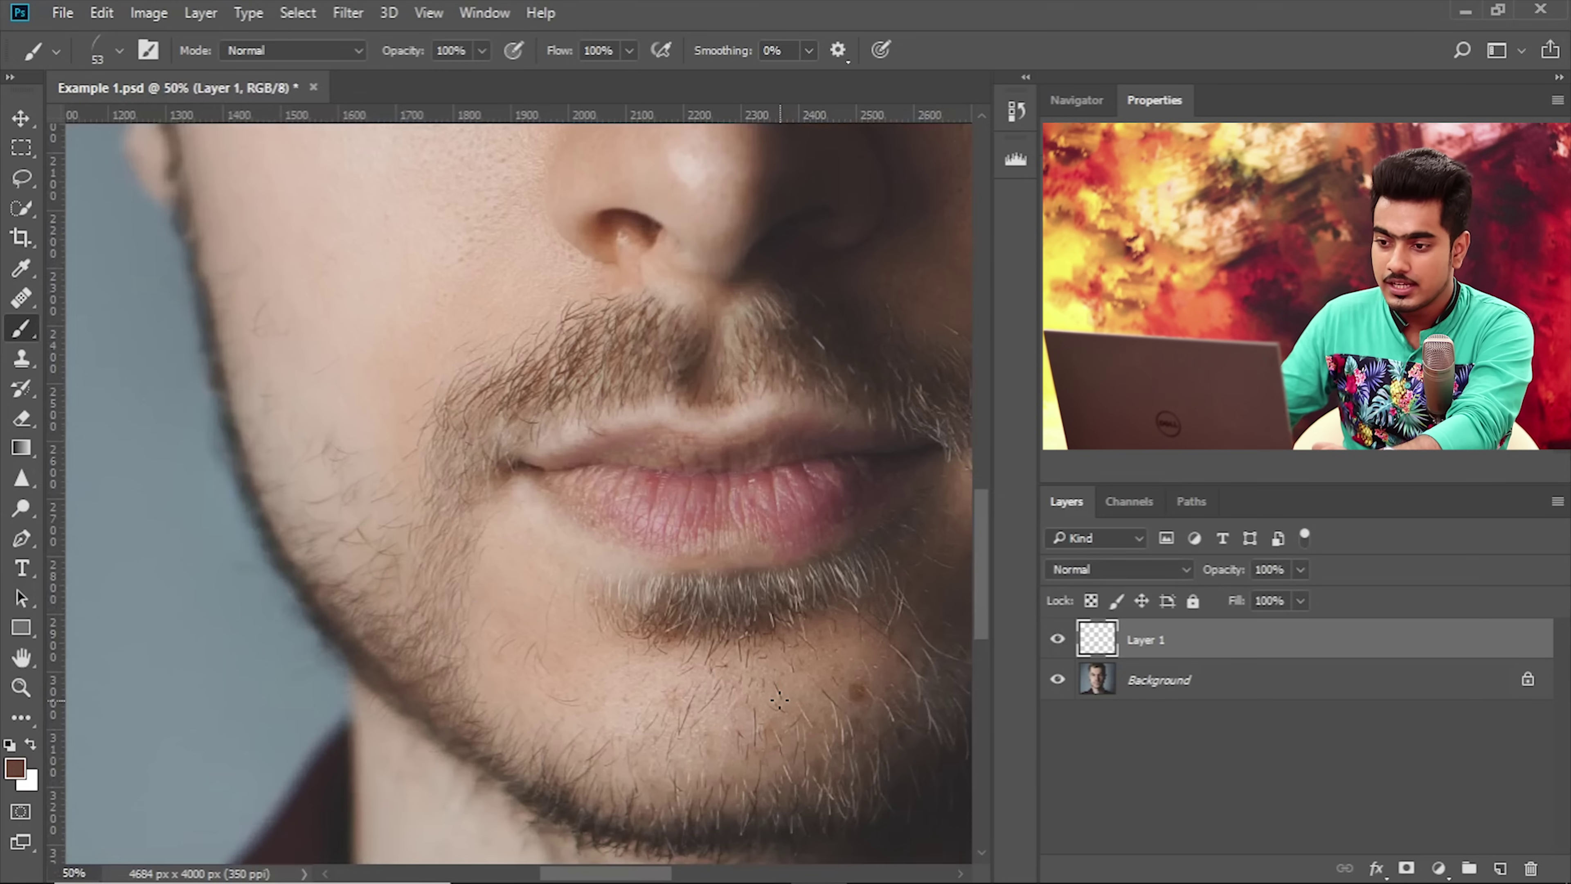
pyautogui.hotkey('ctrl', '+')
pyautogui.hotkey('ctrl', '+')
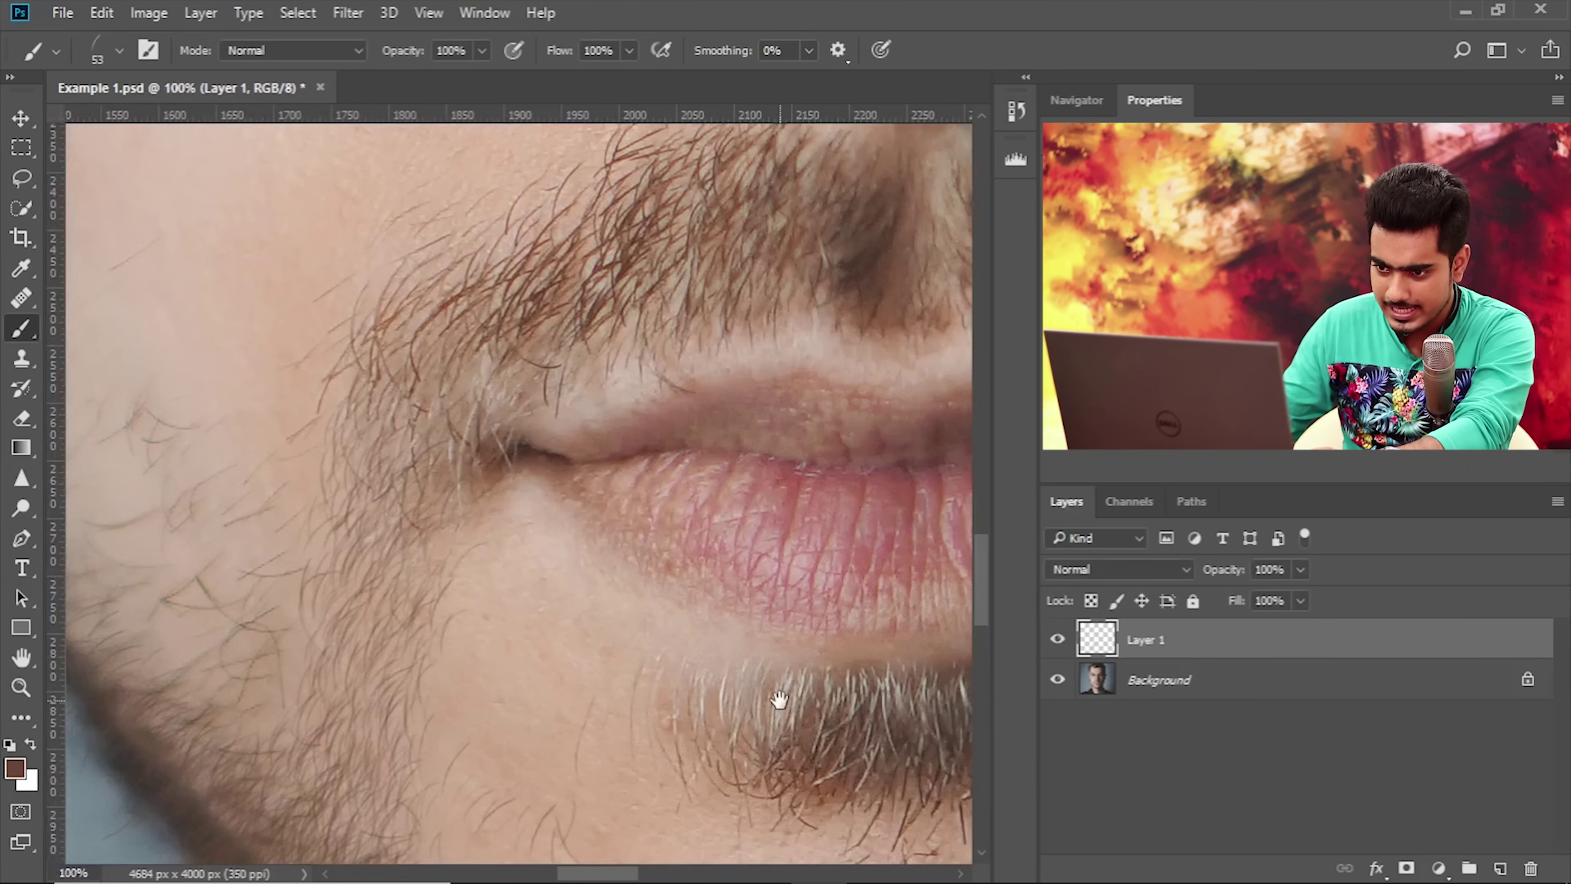
pyautogui.moveTo(597, 519); pyautogui.dragTo(640, 426)
pyautogui.click(1058, 639)
pyautogui.click(1055, 638)
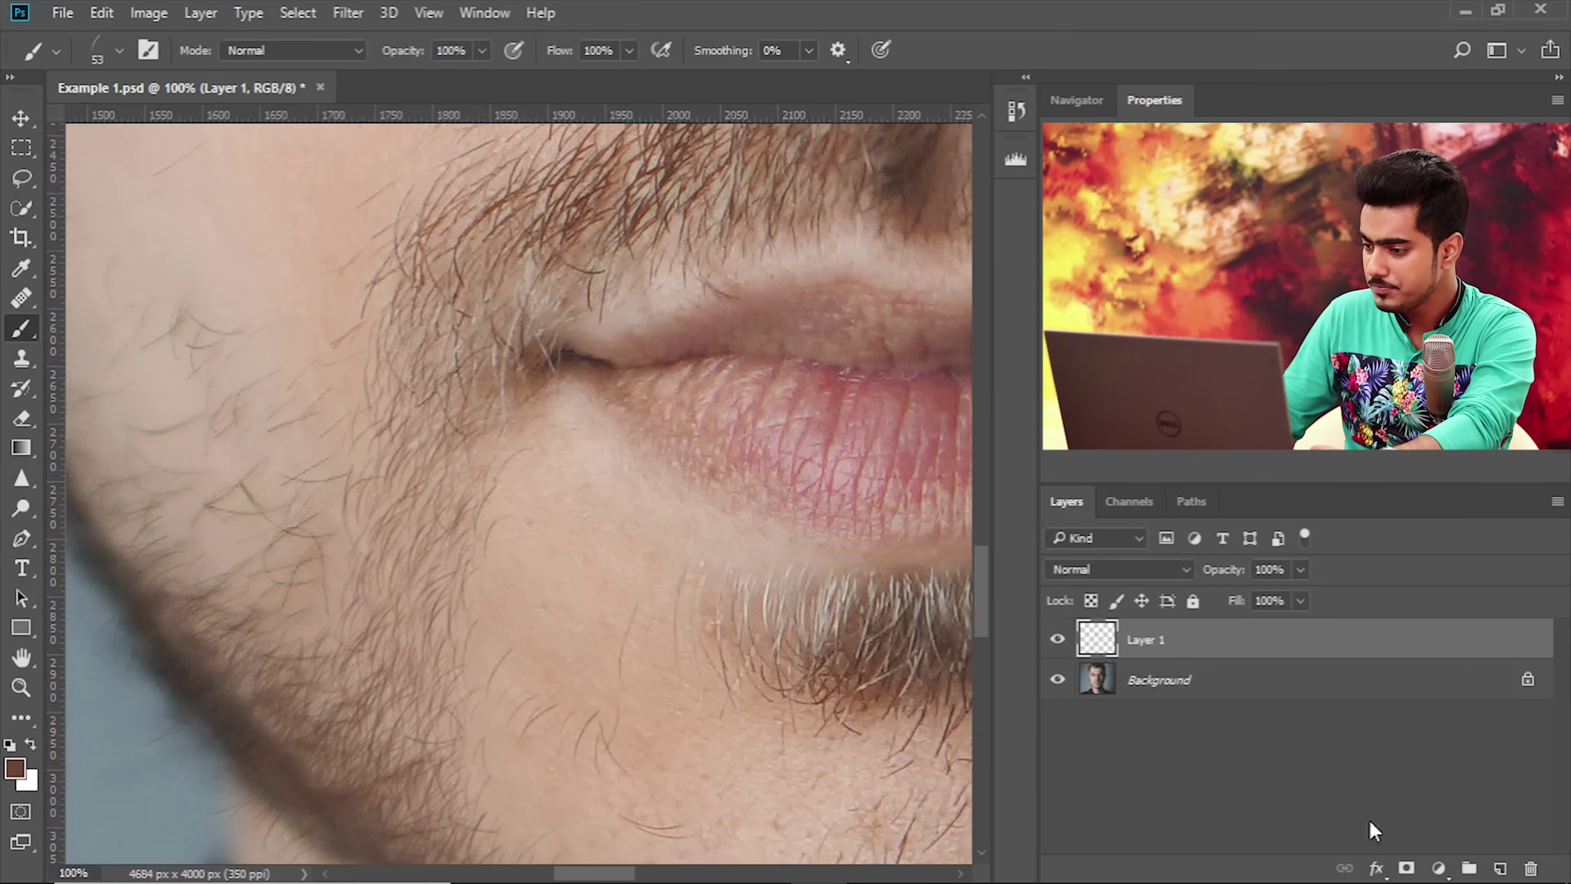
# Add a layer mask to Layer 1 and open the list of brush presets.
pyautogui.click(1407, 868)
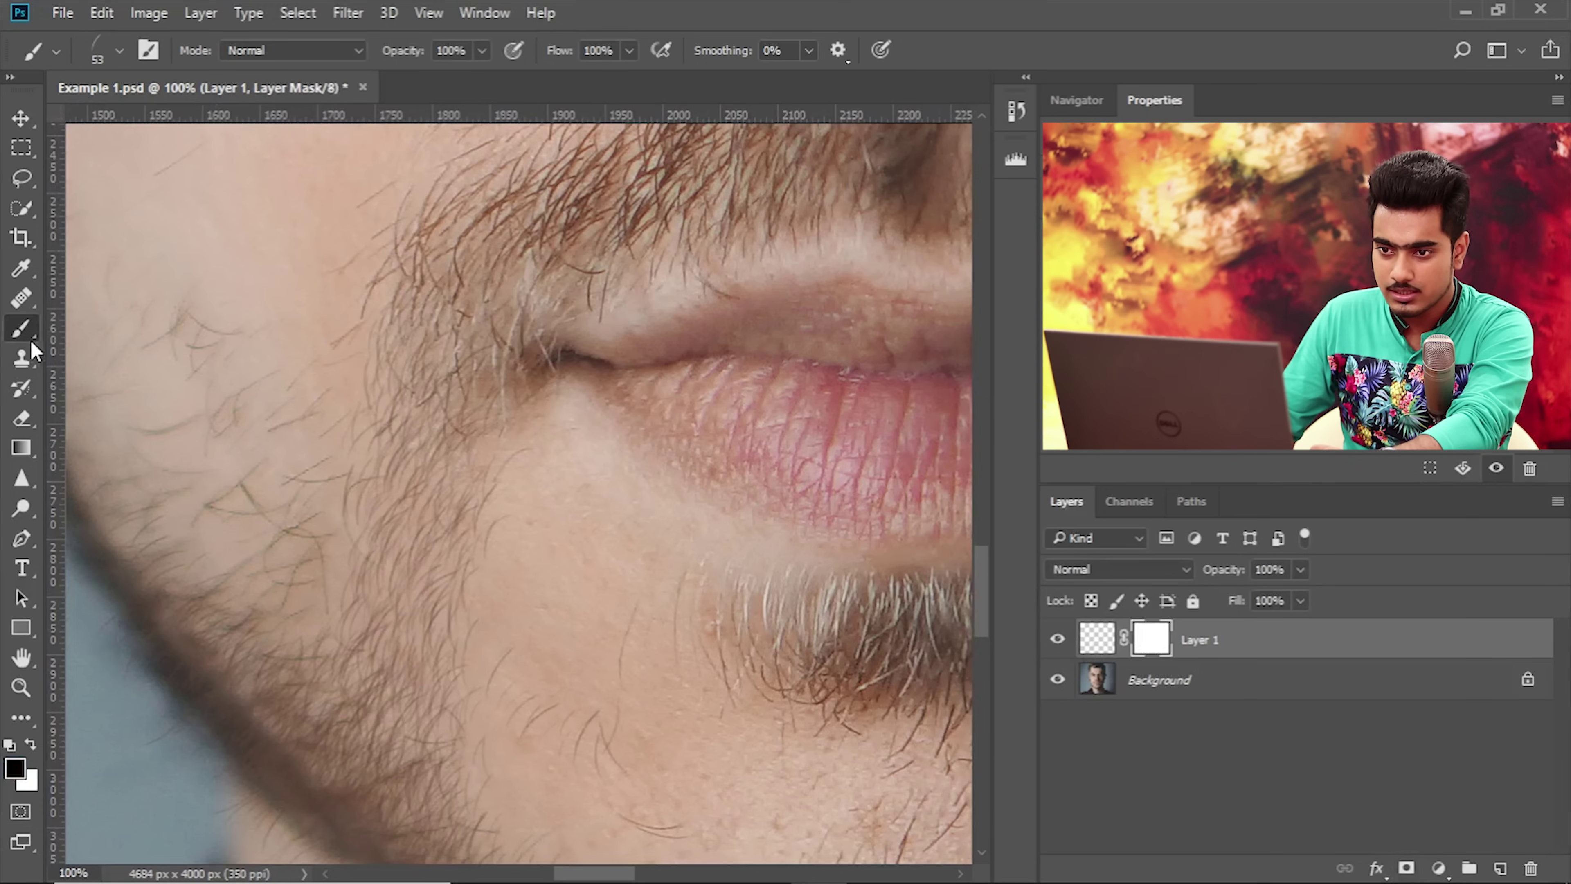
pyautogui.click(120, 52)
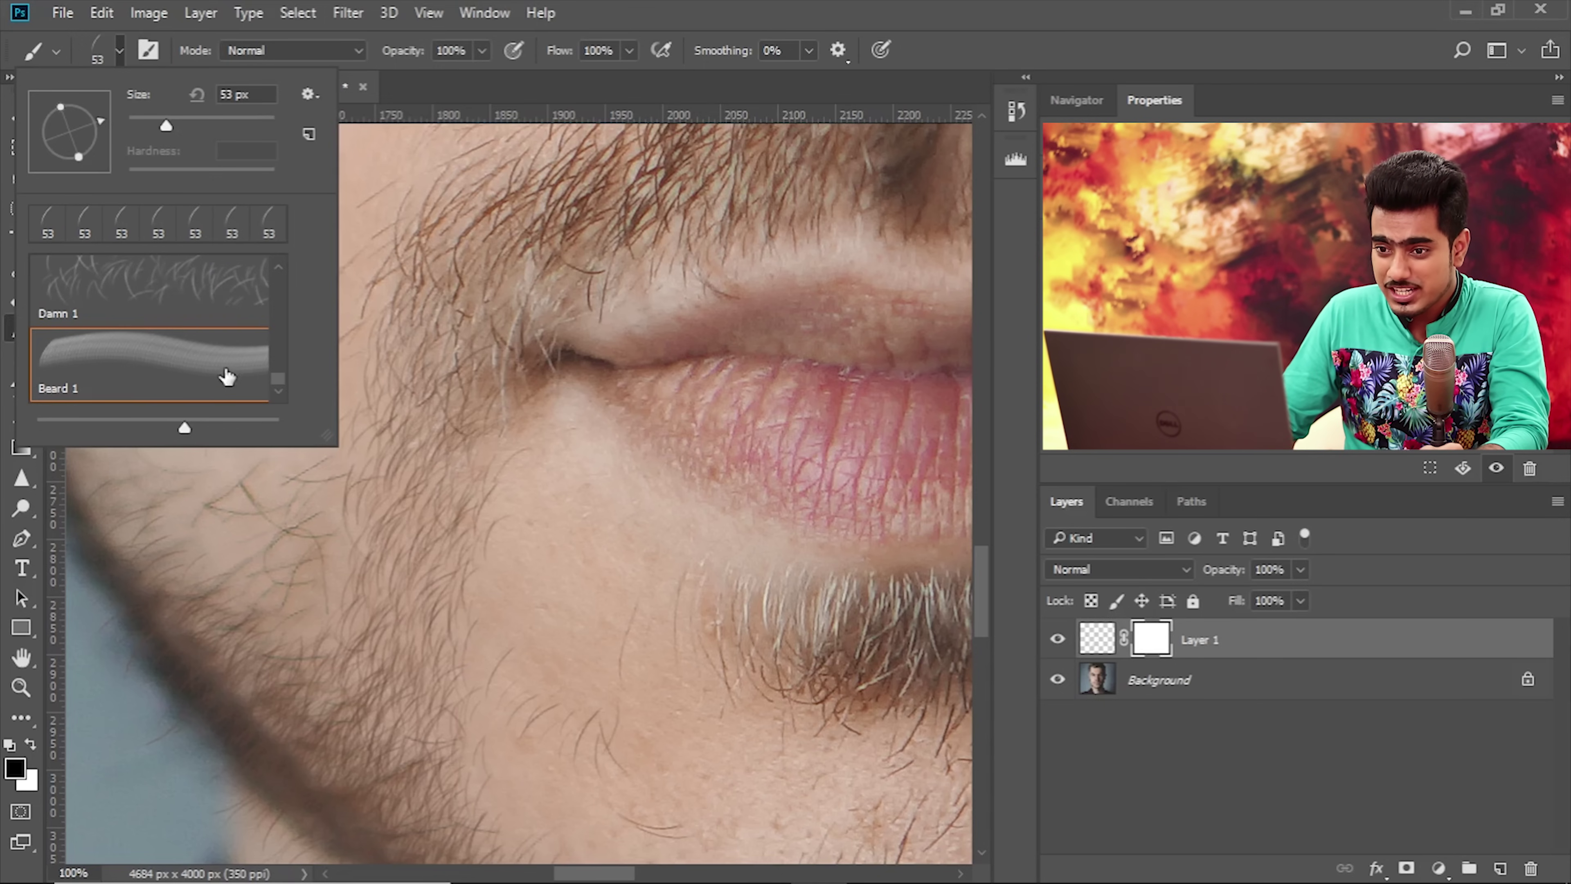
# Save the tuned hair brush as a new brush preset with its tool settings included, shortening the suggested name.
pyautogui.click(504, 11)
pyautogui.click(499, 213)
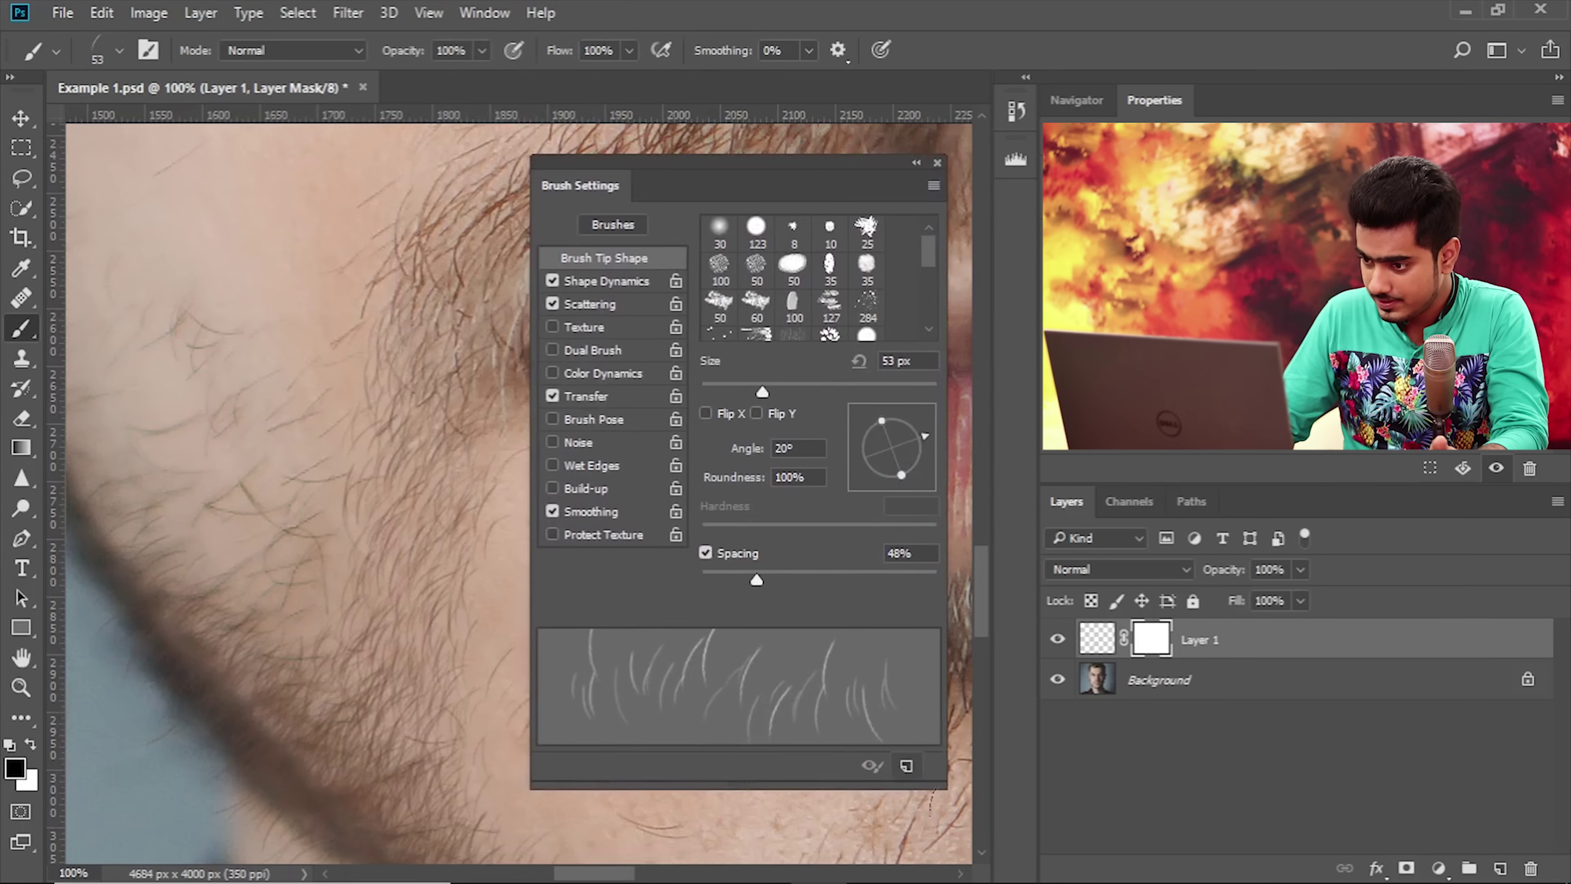
pyautogui.click(907, 765)
pyautogui.click(697, 286)
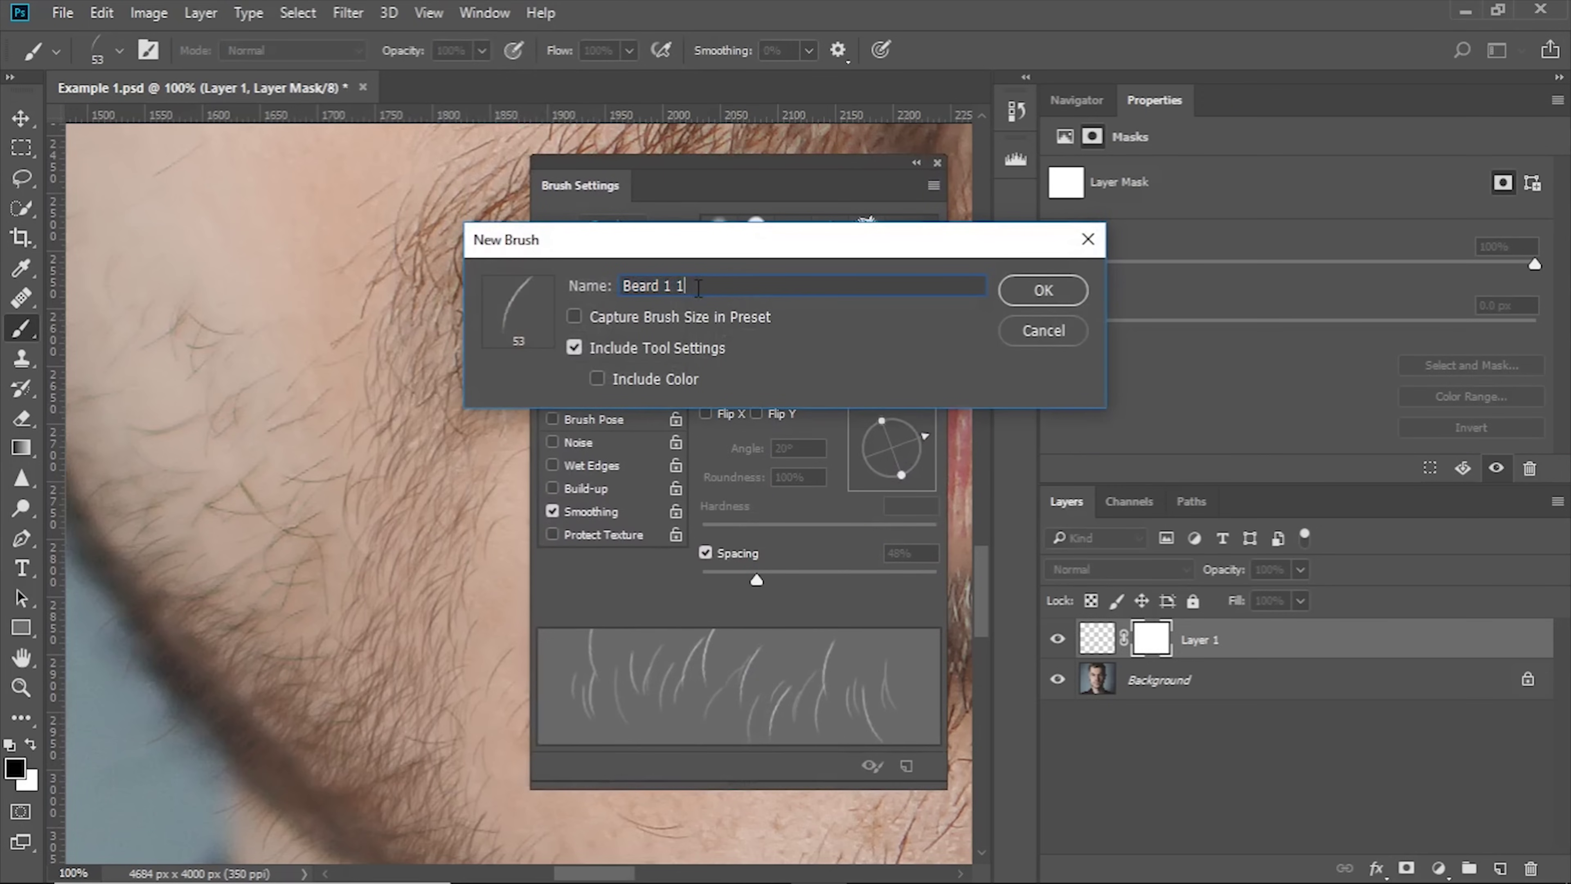
pyautogui.keyDown('shift'); pyautogui.click(661, 284); pyautogui.keyUp('shift')
pyautogui.press('BackSpace')
pyautogui.click(1059, 296)
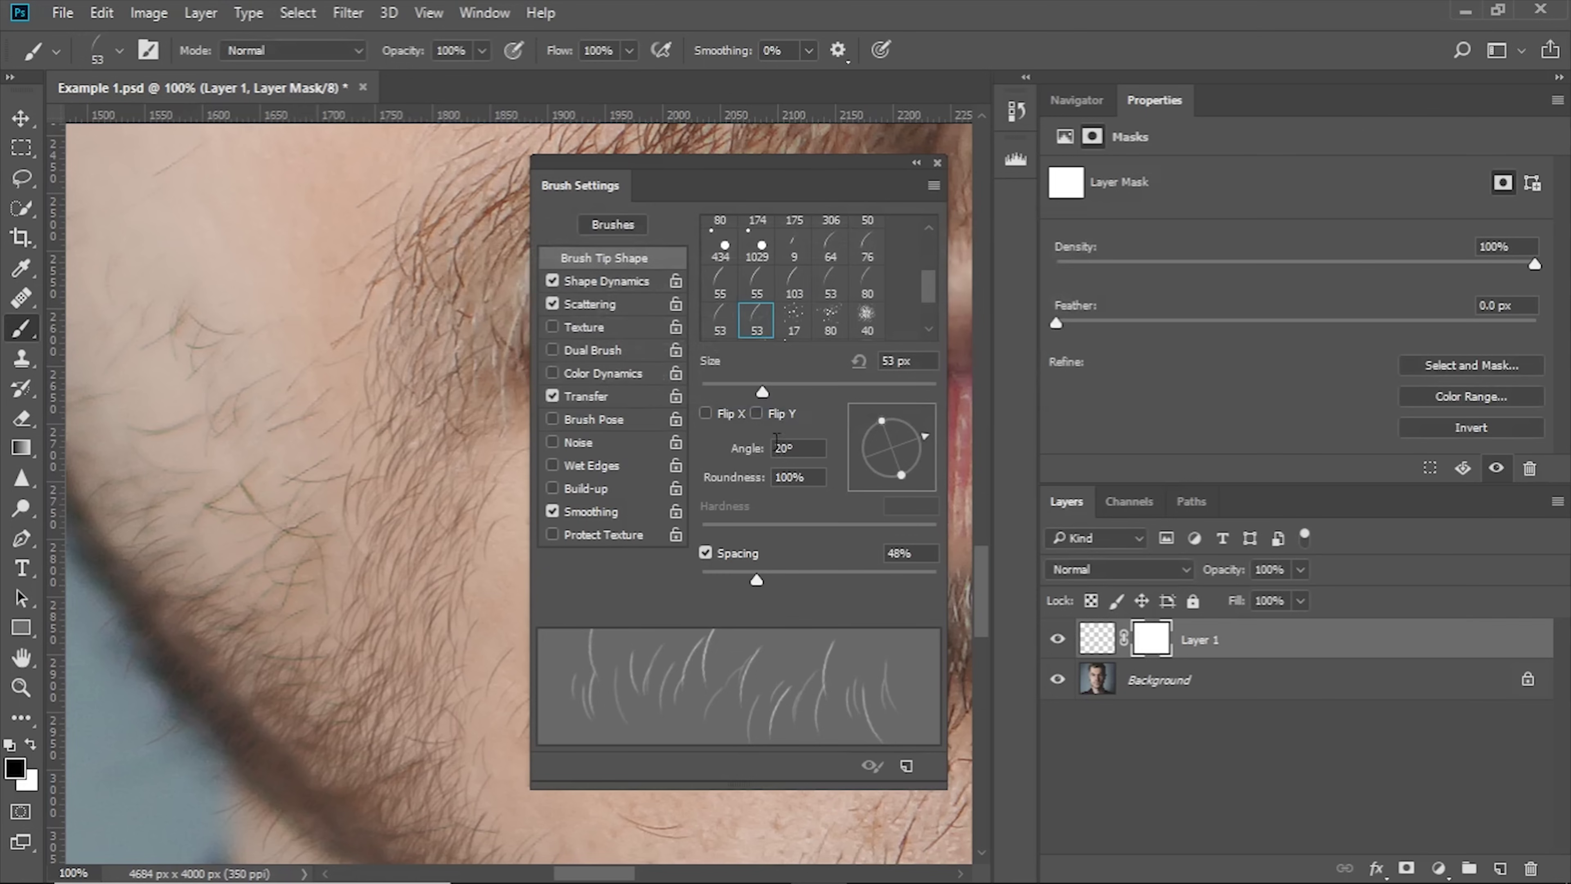
# Review the Include Tool Settings option for a new brush preset, cancel the dialog and close the brush settings.
pyautogui.click(905, 766)
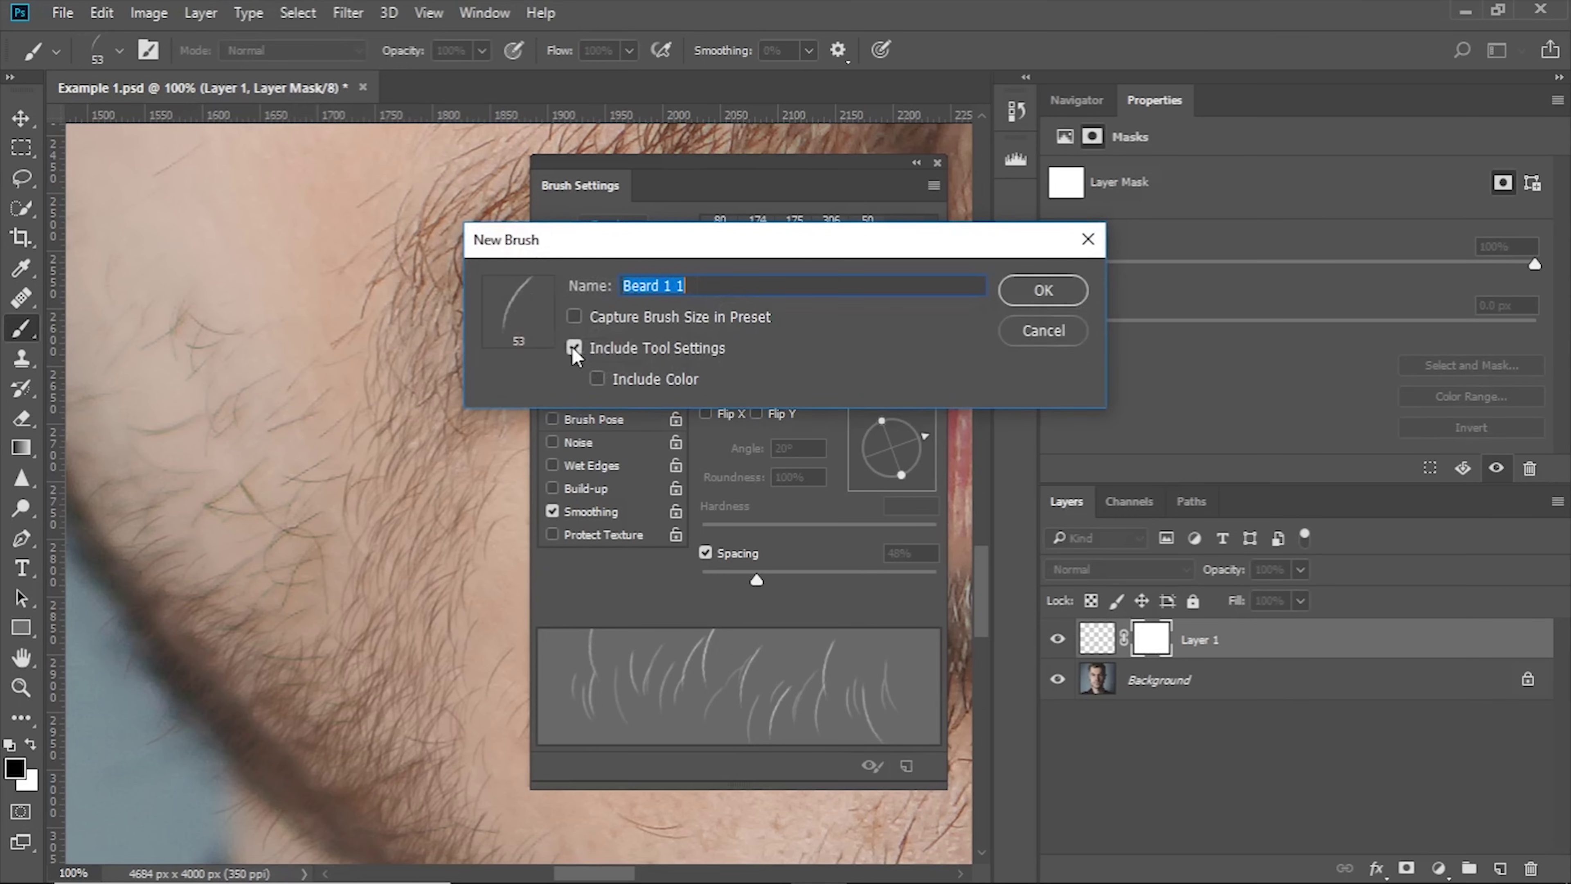
pyautogui.click(1003, 329)
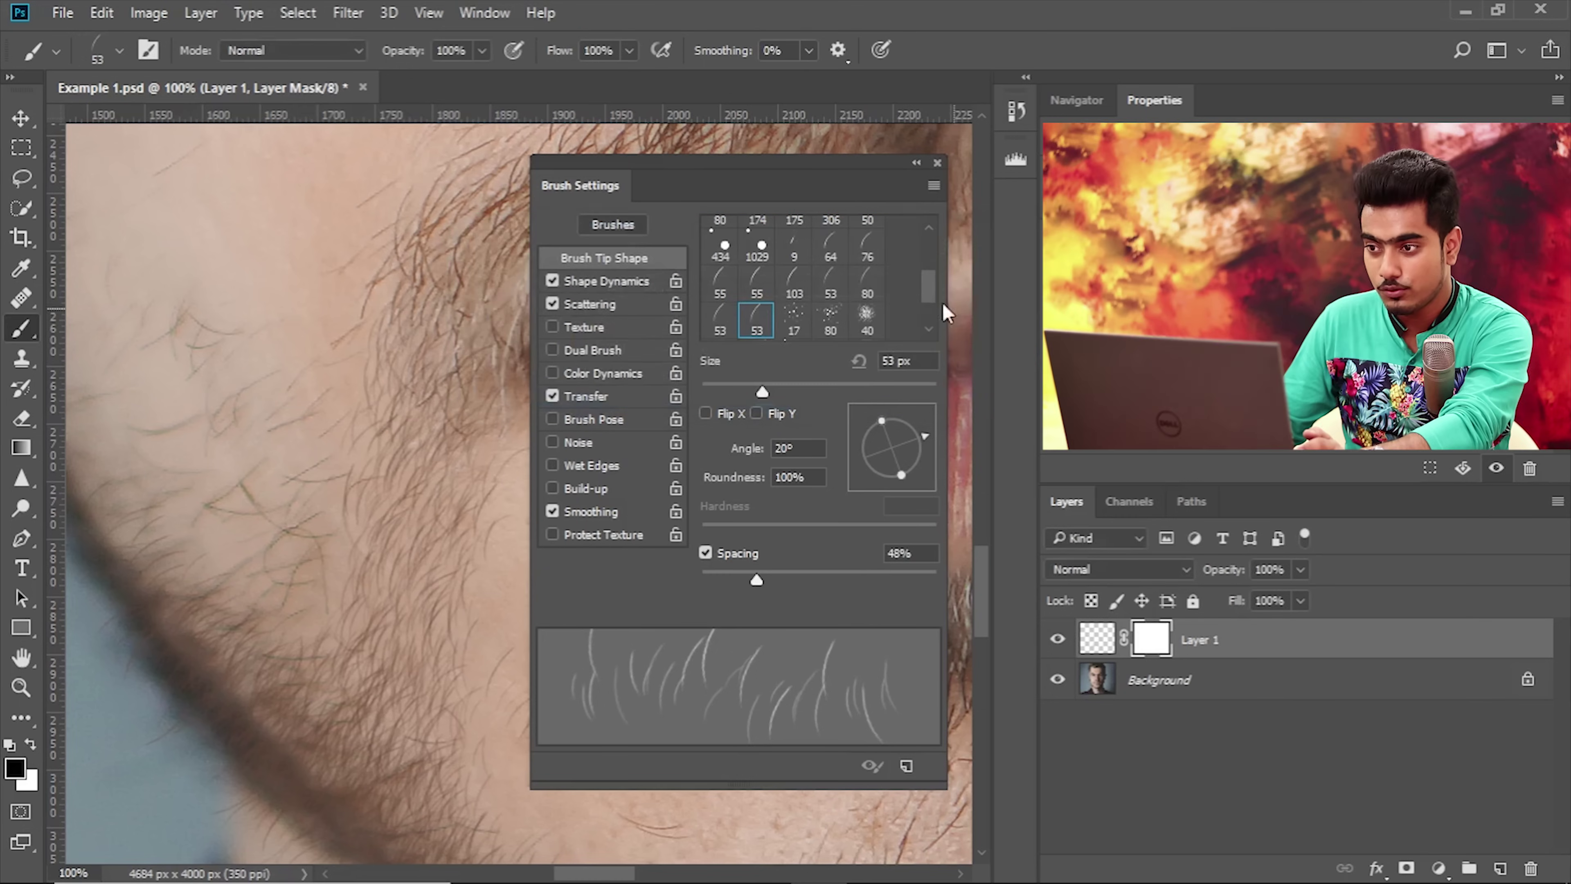
pyautogui.click(937, 162)
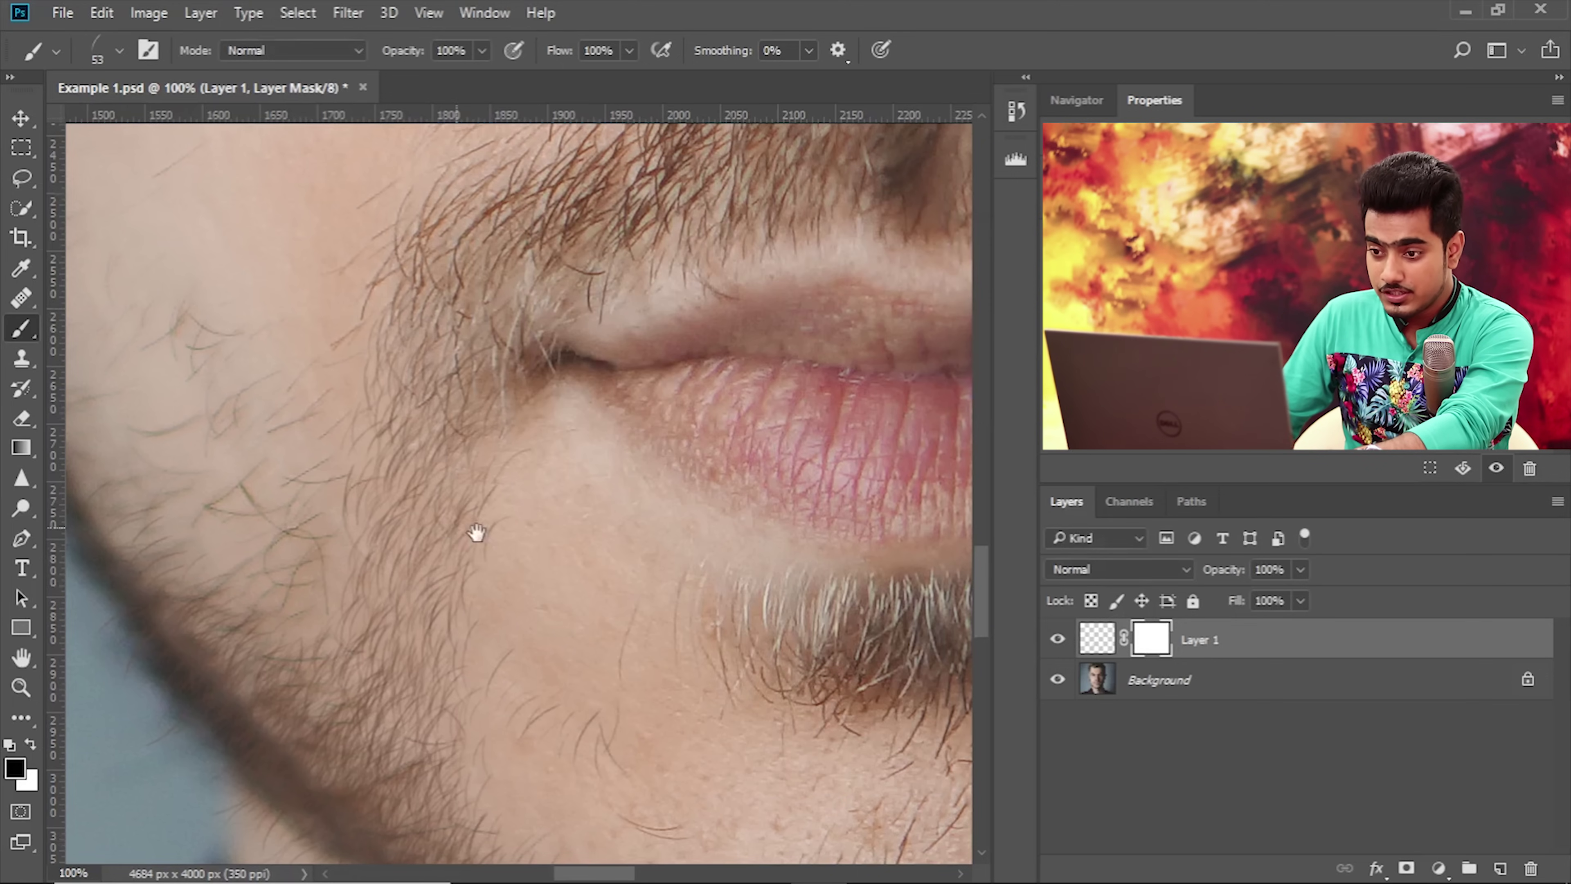
pyautogui.moveTo(477, 533); pyautogui.dragTo(487, 435)
pyautogui.moveTo(544, 561); pyautogui.dragTo(524, 556)
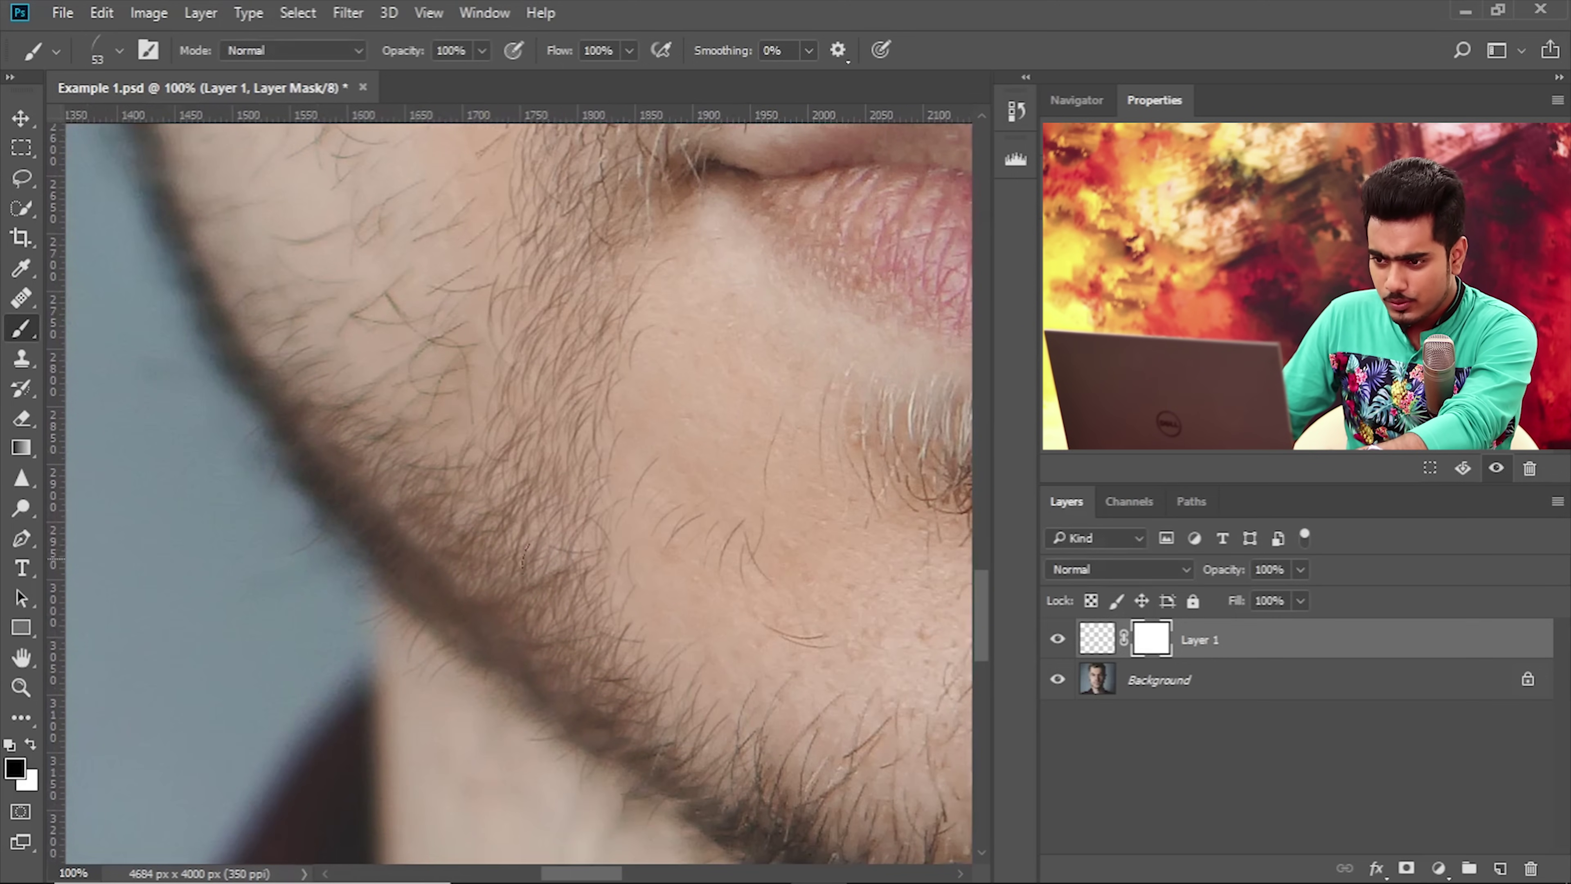
pyautogui.moveTo(379, 456); pyautogui.dragTo(472, 524)
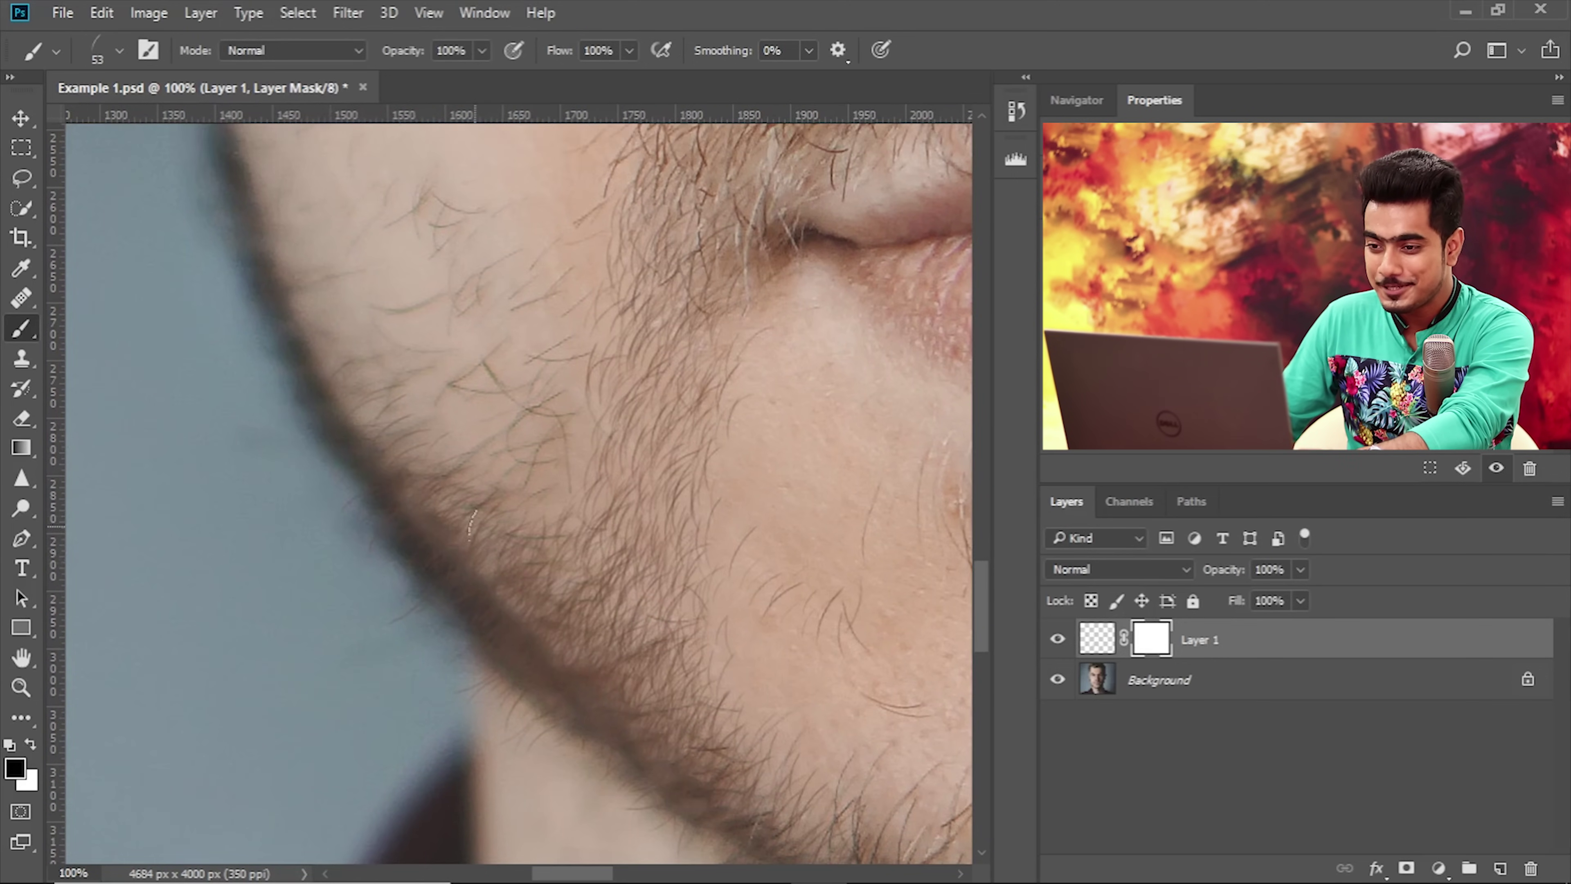
# Add a Solid Color fill layer in brown 5b3829 above Layer 1 and clip it to the painted beard hair.
pyautogui.moveTo(670, 452); pyautogui.dragTo(624, 515)
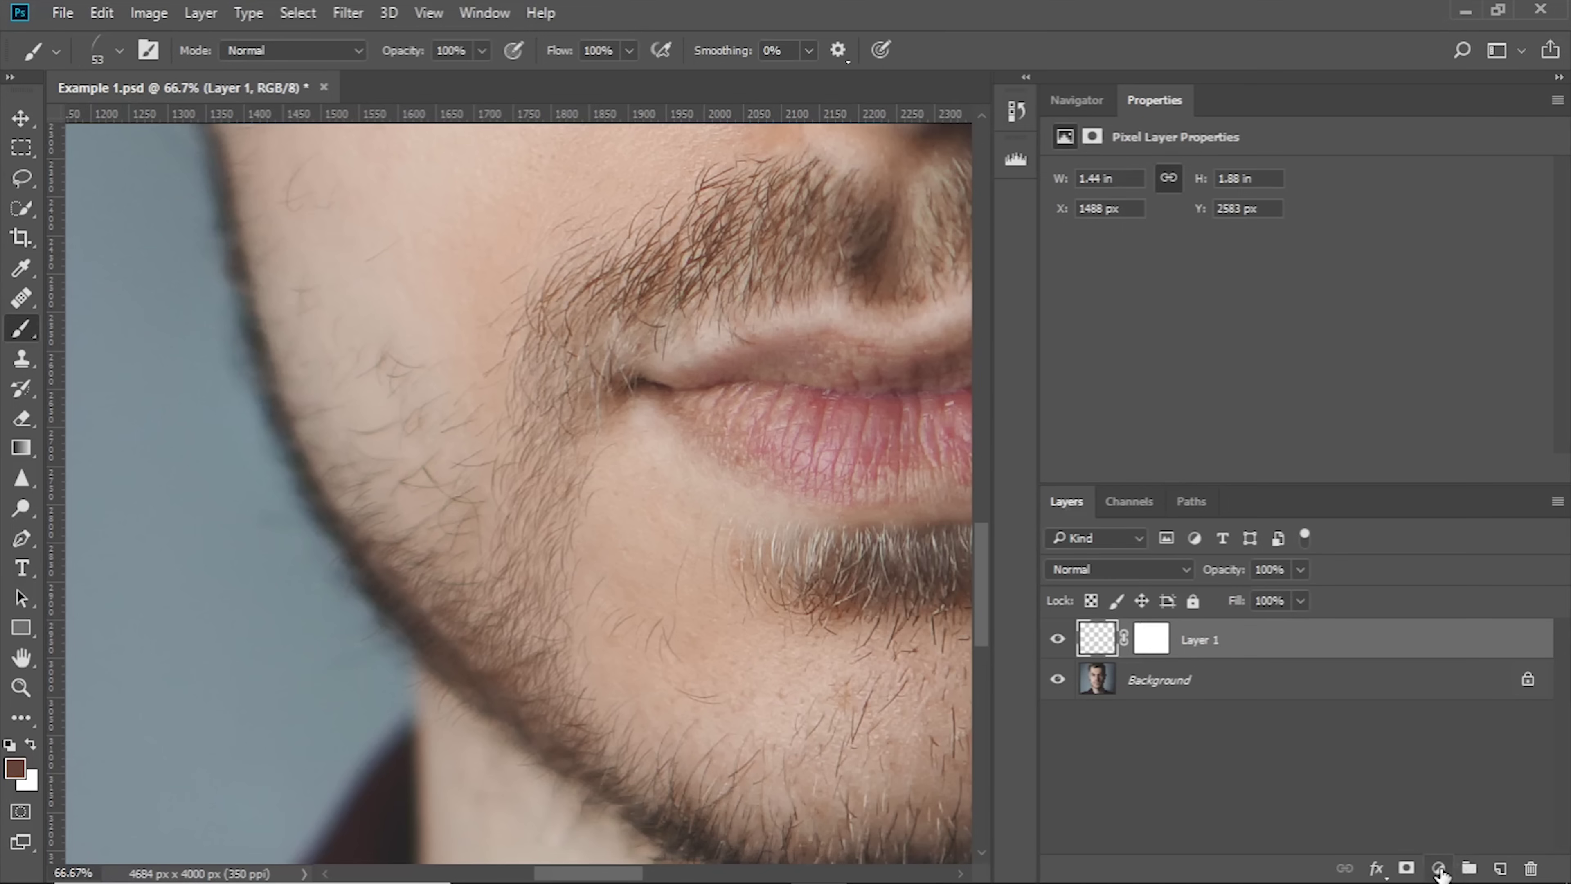
pyautogui.click(1439, 870)
pyautogui.click(1383, 373)
pyautogui.click(1108, 487)
pyautogui.click(1425, 298)
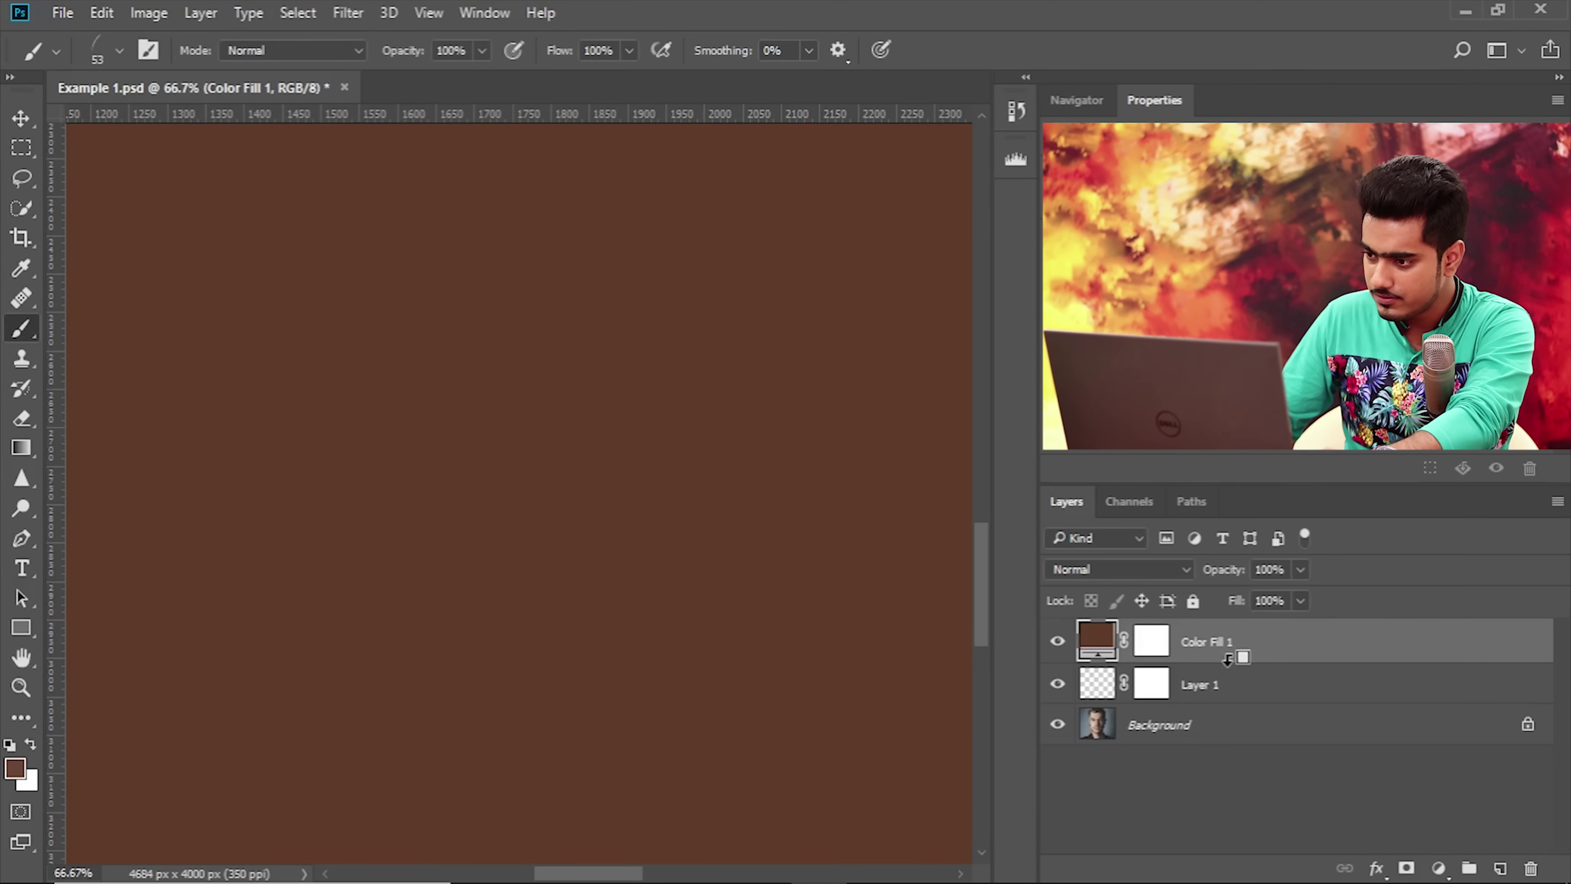
pyautogui.keyDown('alt'); pyautogui.click(1227, 660); pyautogui.keyUp('alt')
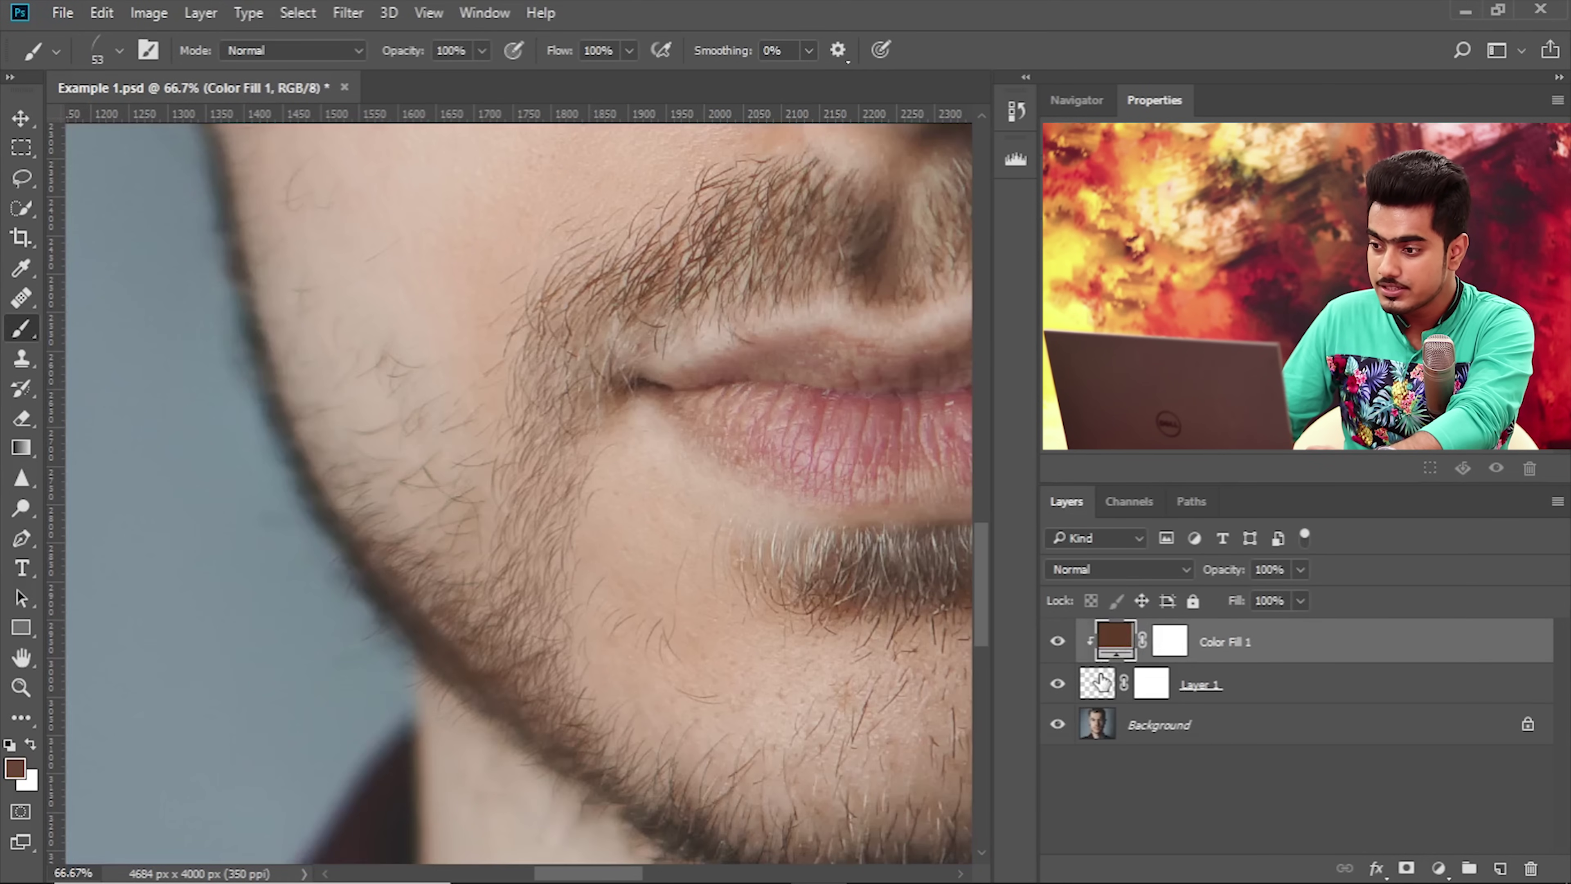
# Darken and saturate the fill colour of Color Fill 1 to 4b2717, with brightness 29% and saturation 69%.
pyautogui.doubleClick(1121, 642)
pyautogui.moveTo(1000, 253); pyautogui.dragTo(1018, 270)
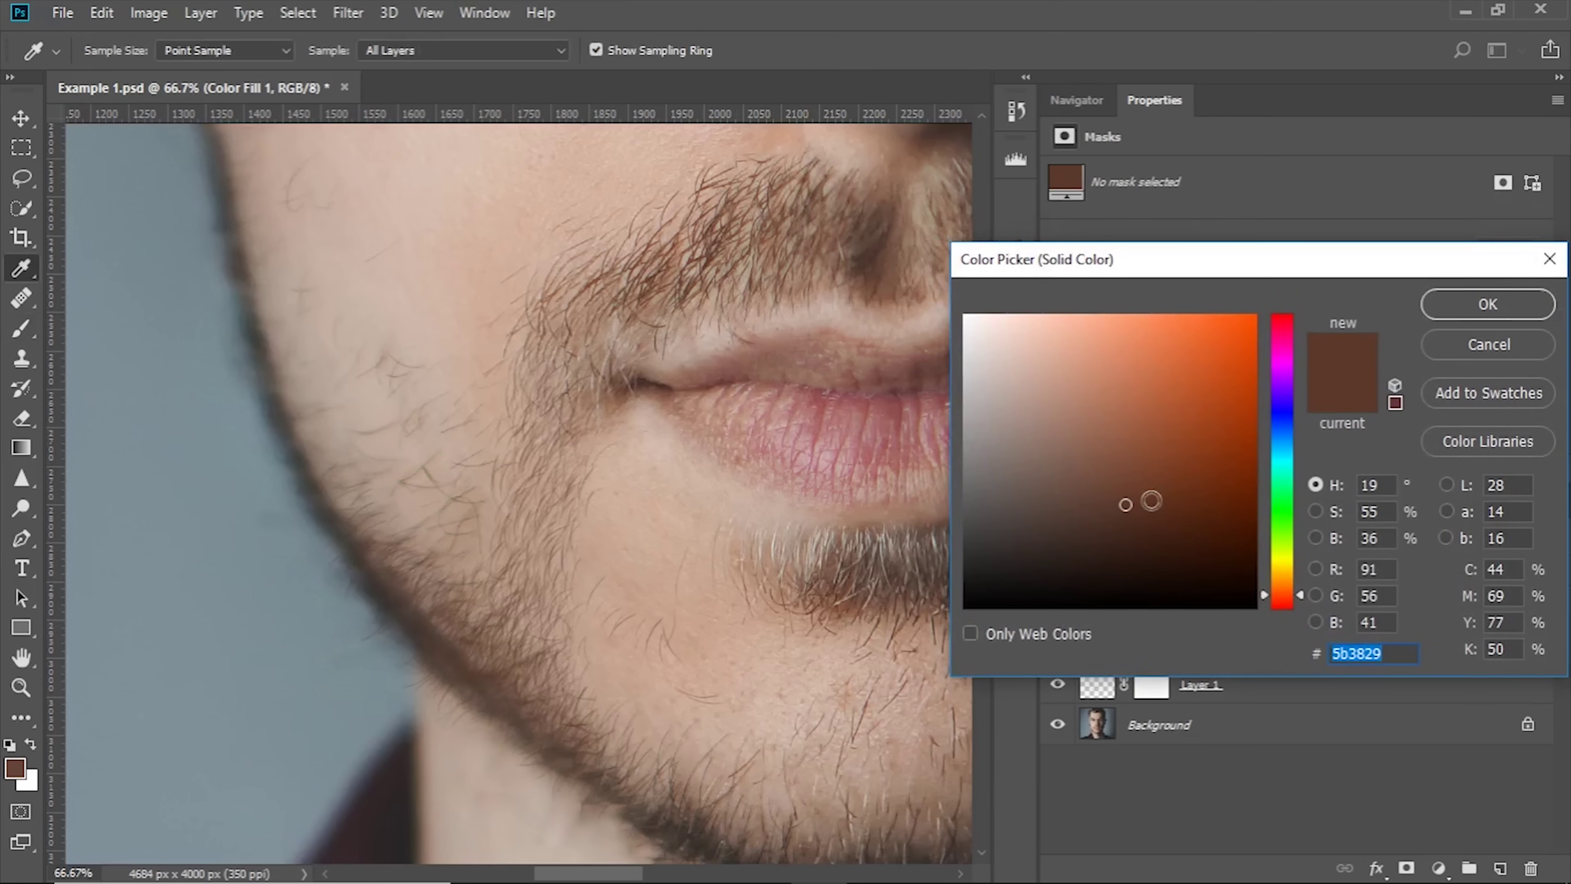
pyautogui.click(1316, 539)
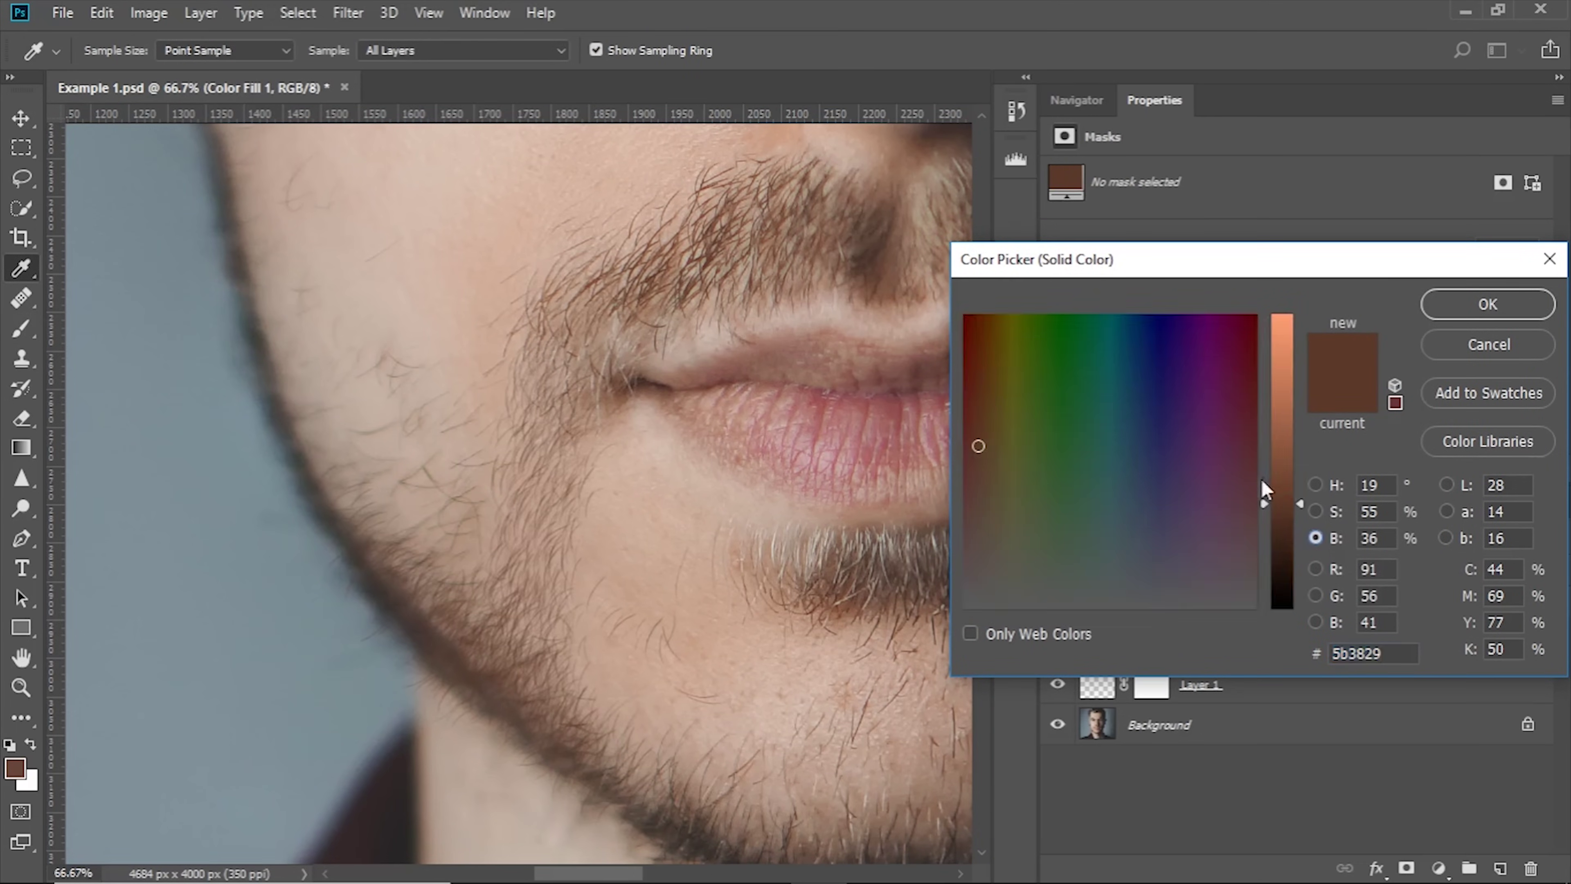
pyautogui.moveTo(1297, 502)
pyautogui.mouseDown()
pyautogui.moveTo(1305, 546)
pyautogui.moveTo(1310, 523)
pyautogui.mouseUp()
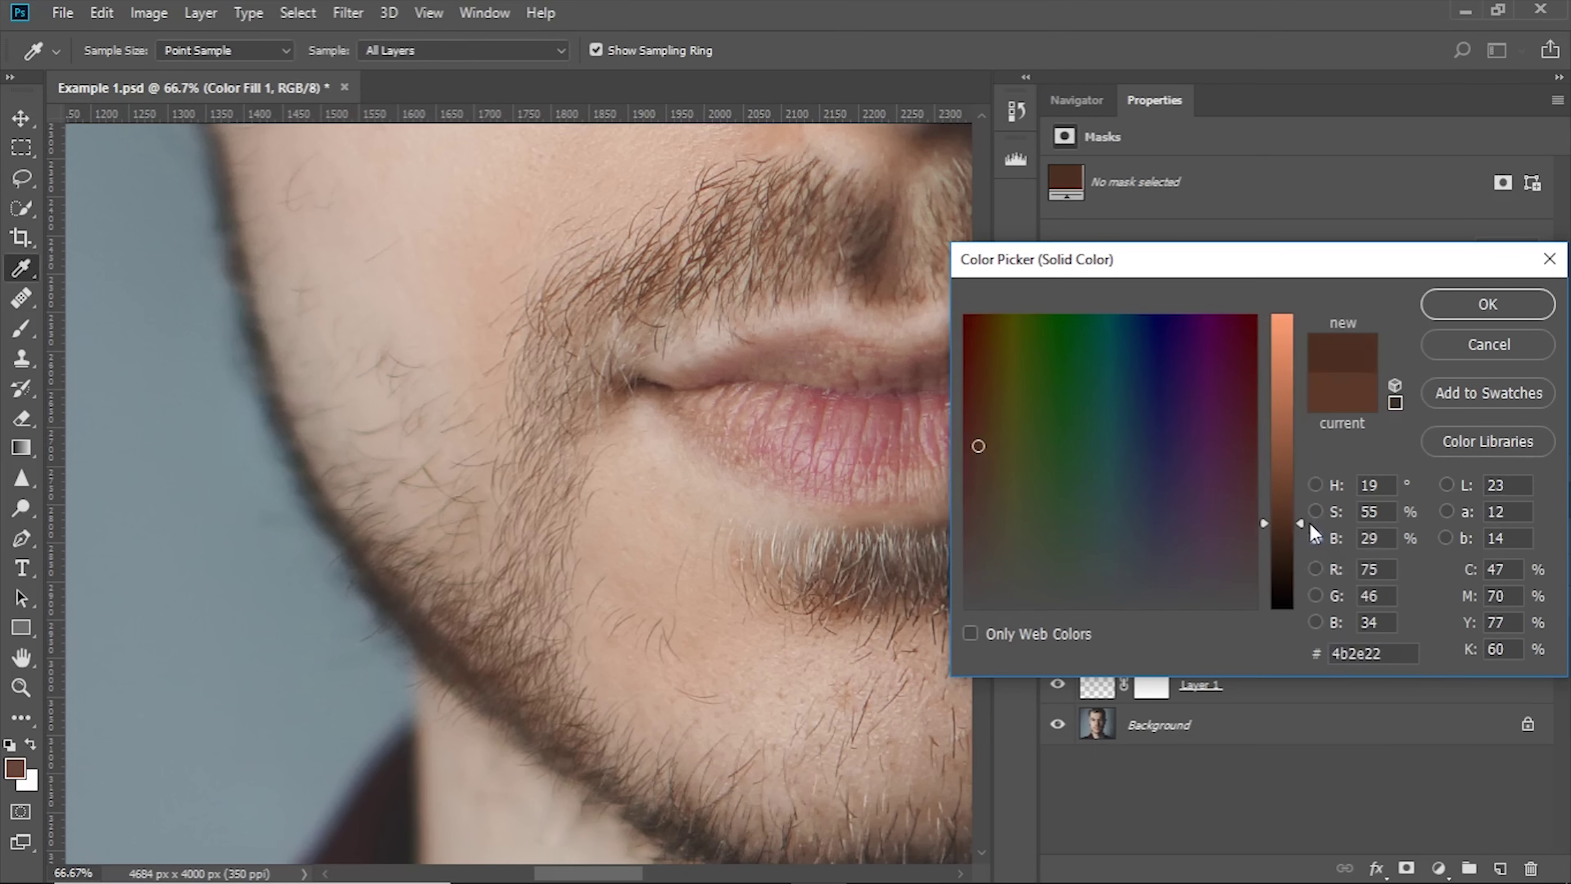
pyautogui.click(1322, 511)
pyautogui.moveTo(1301, 441); pyautogui.dragTo(1293, 405)
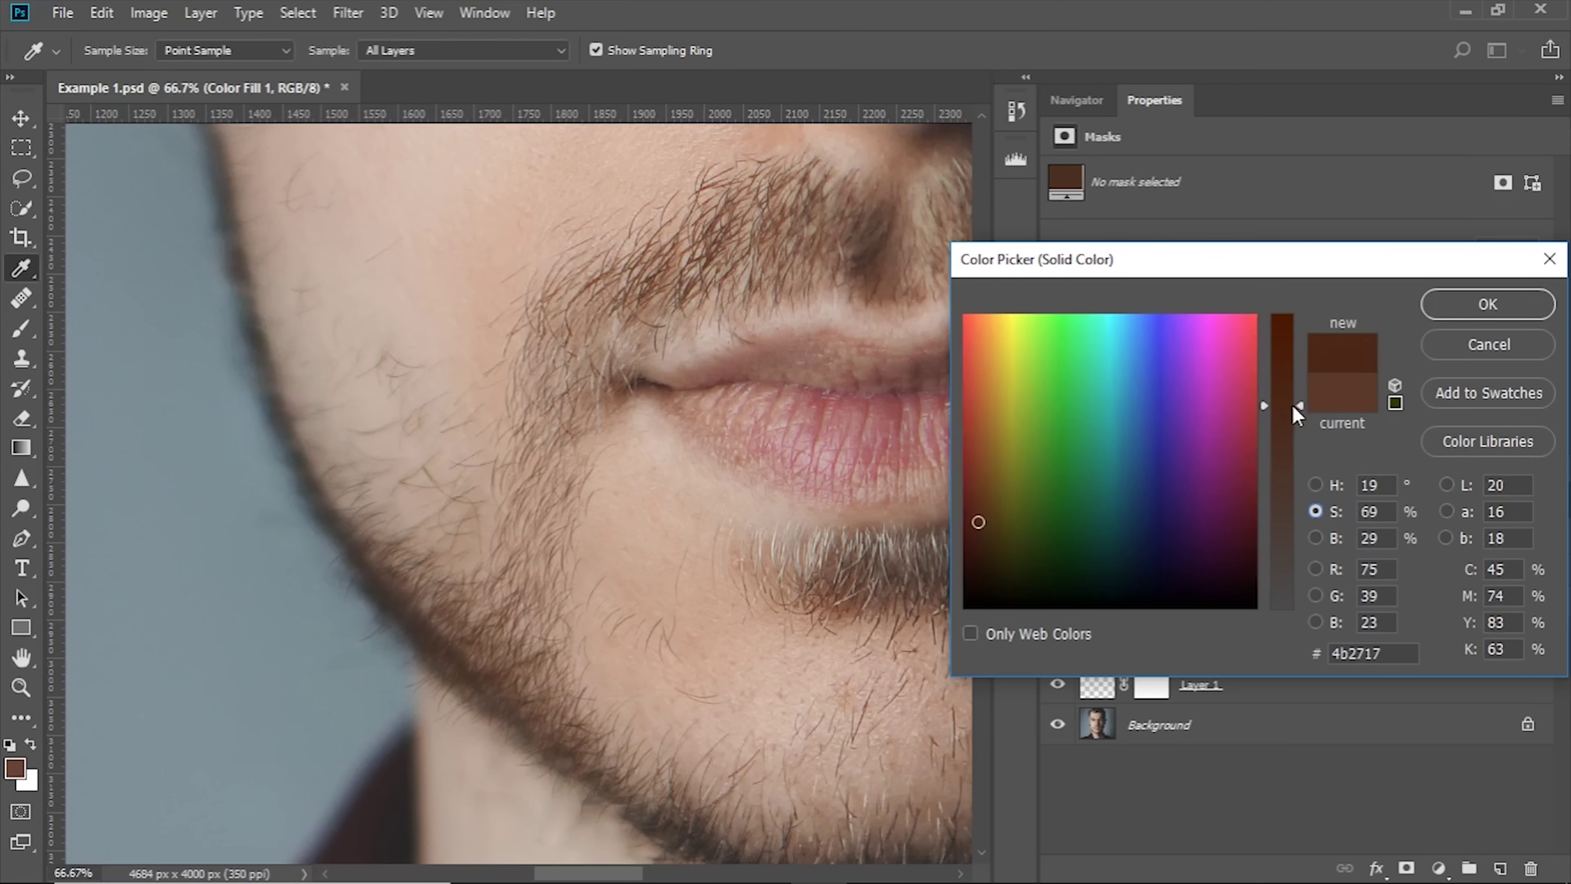
pyautogui.click(1315, 484)
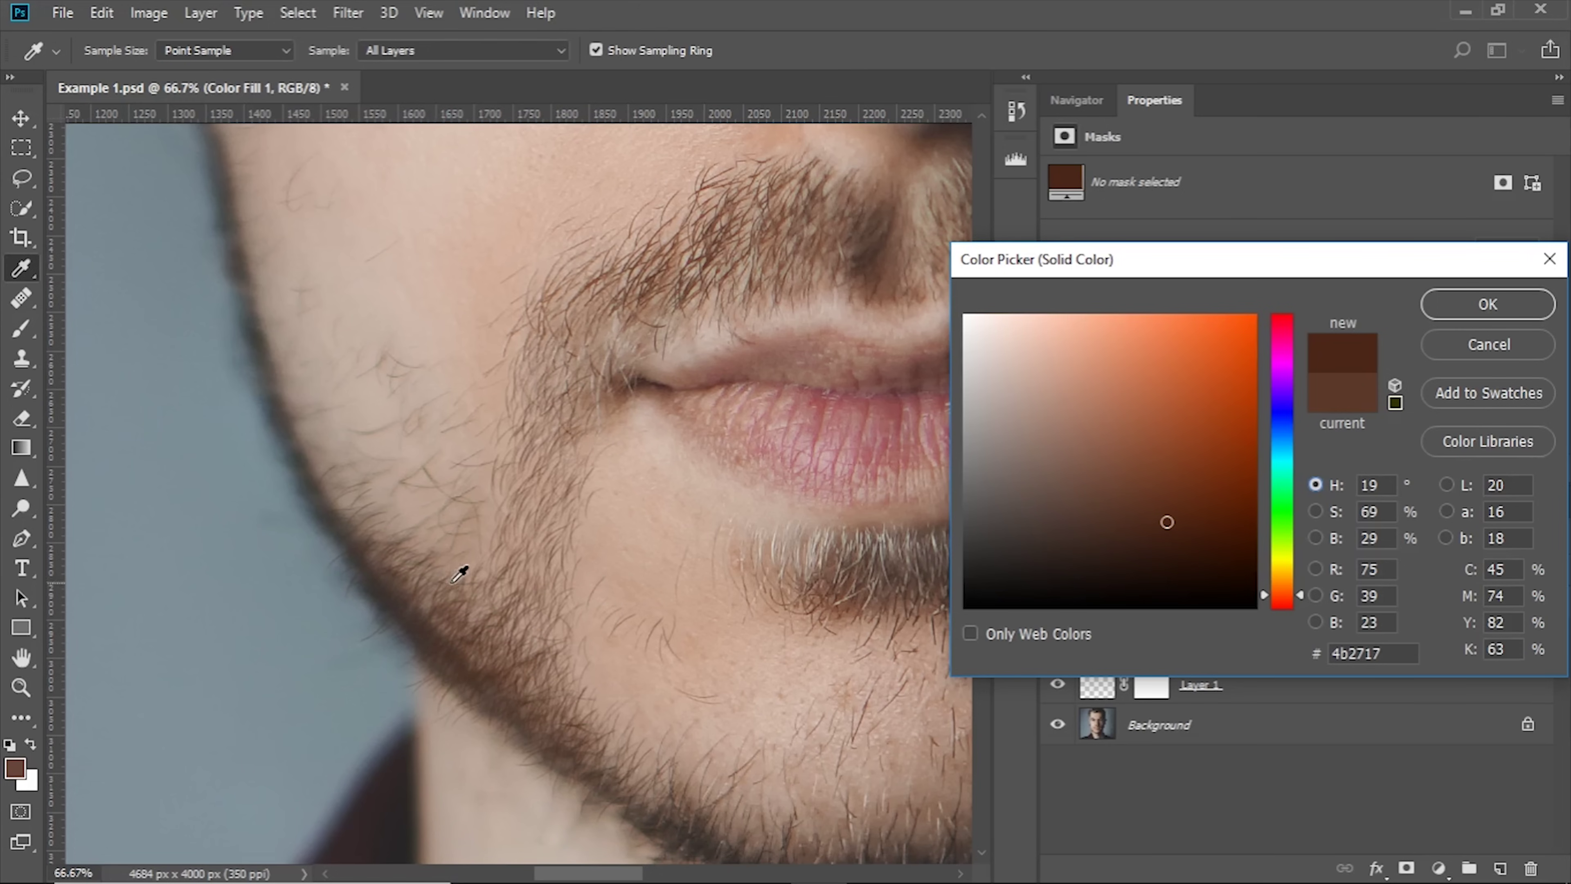
pyautogui.click(1487, 304)
# Choose the Soft Round brush from General Brushes and add a new layer clipped above Color Fill 1.
pyautogui.press('b')
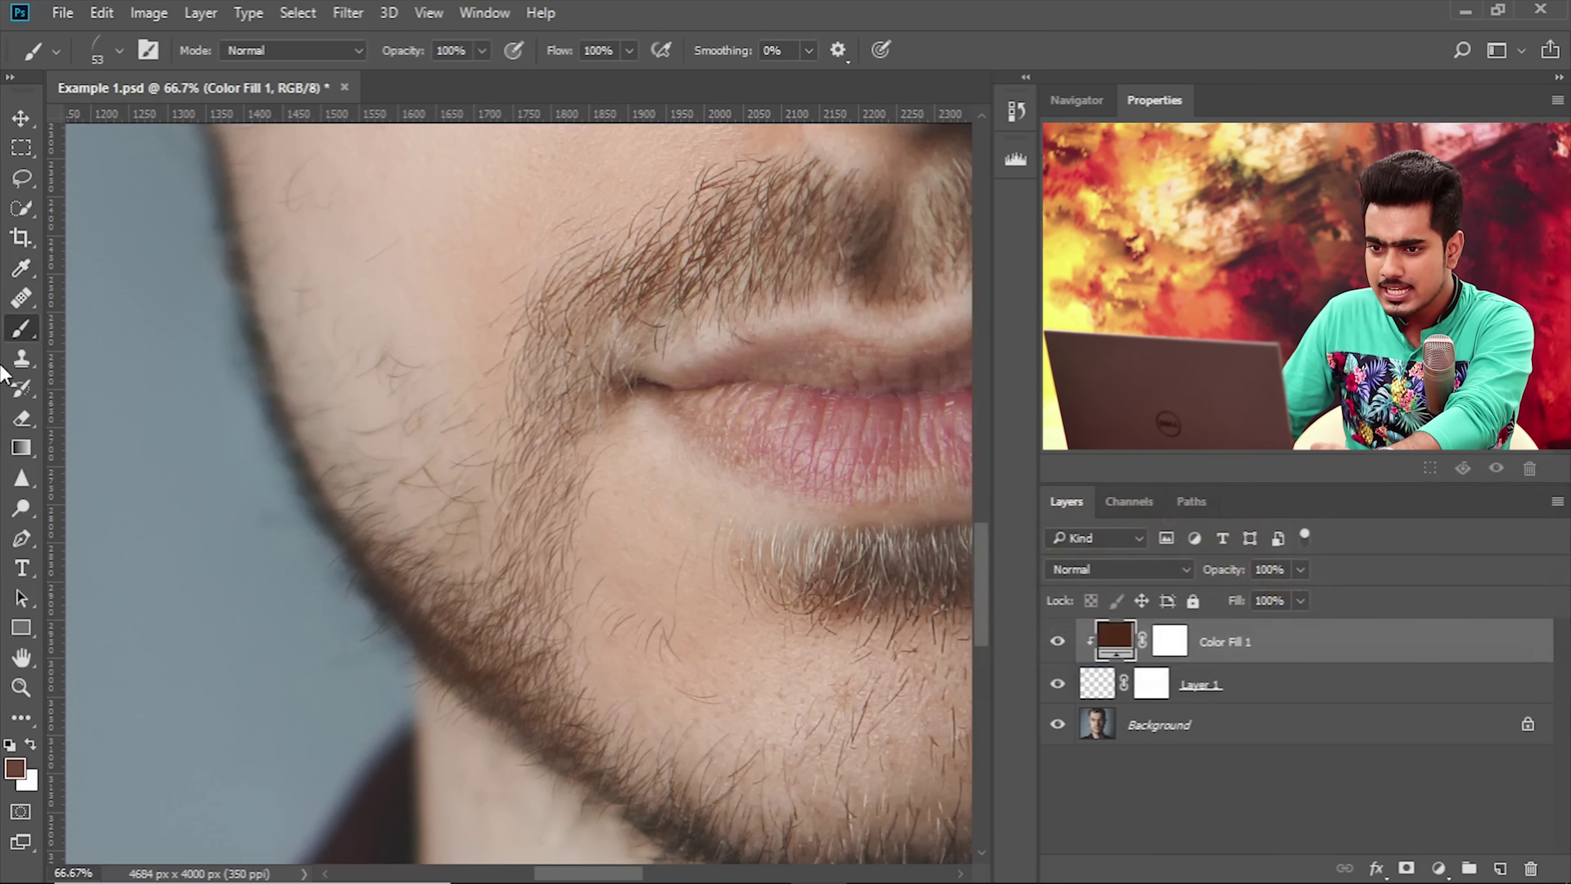
pyautogui.click(119, 50)
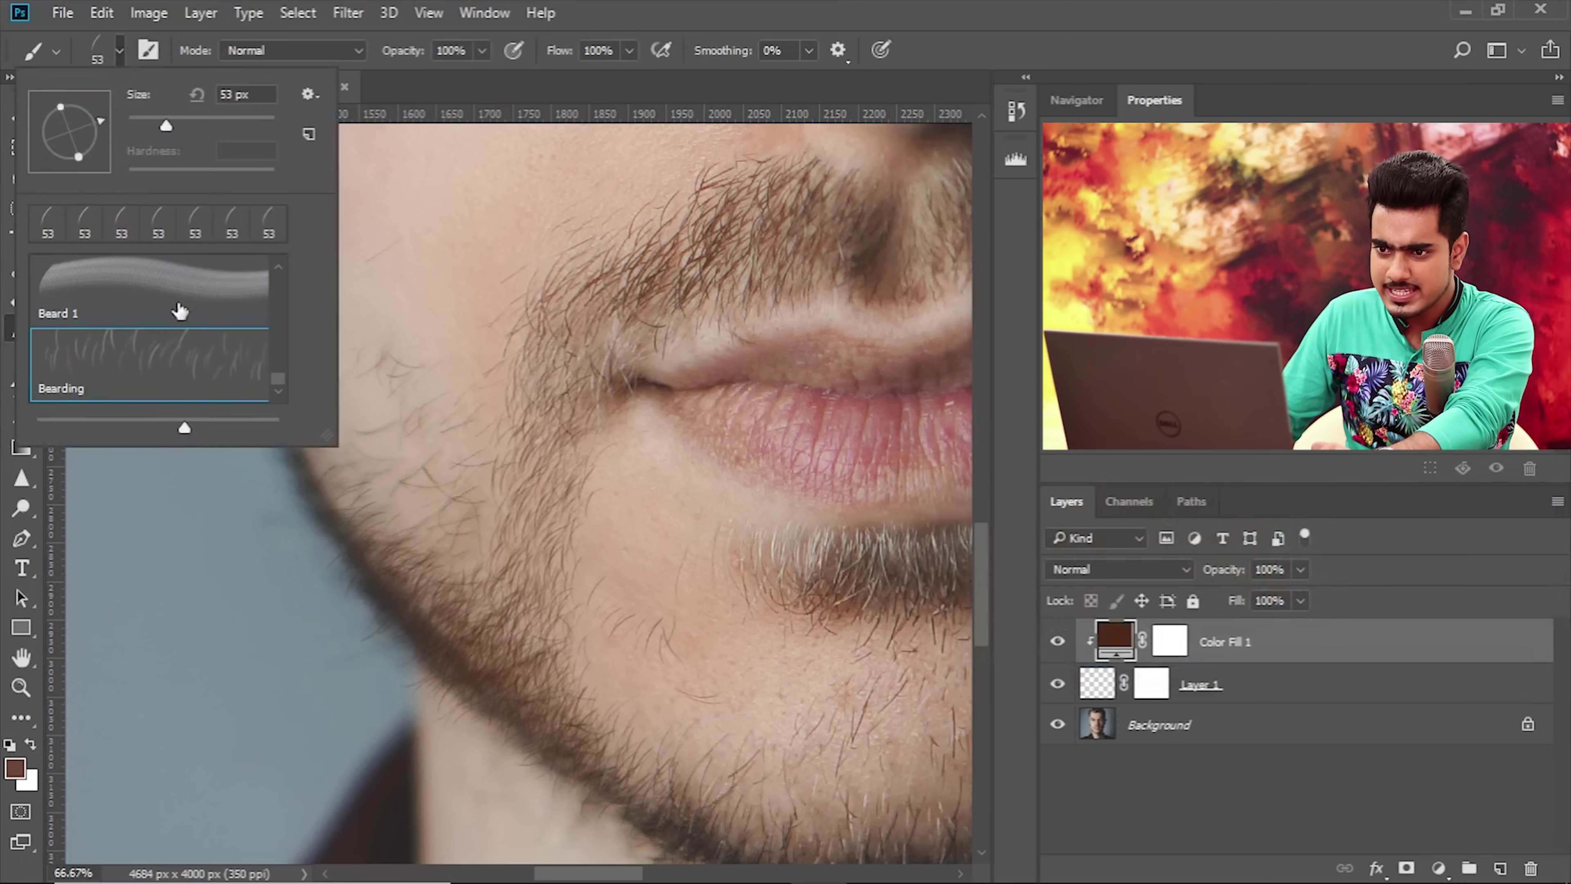
pyautogui.scroll(10, 296, 387)
pyautogui.click(164, 325)
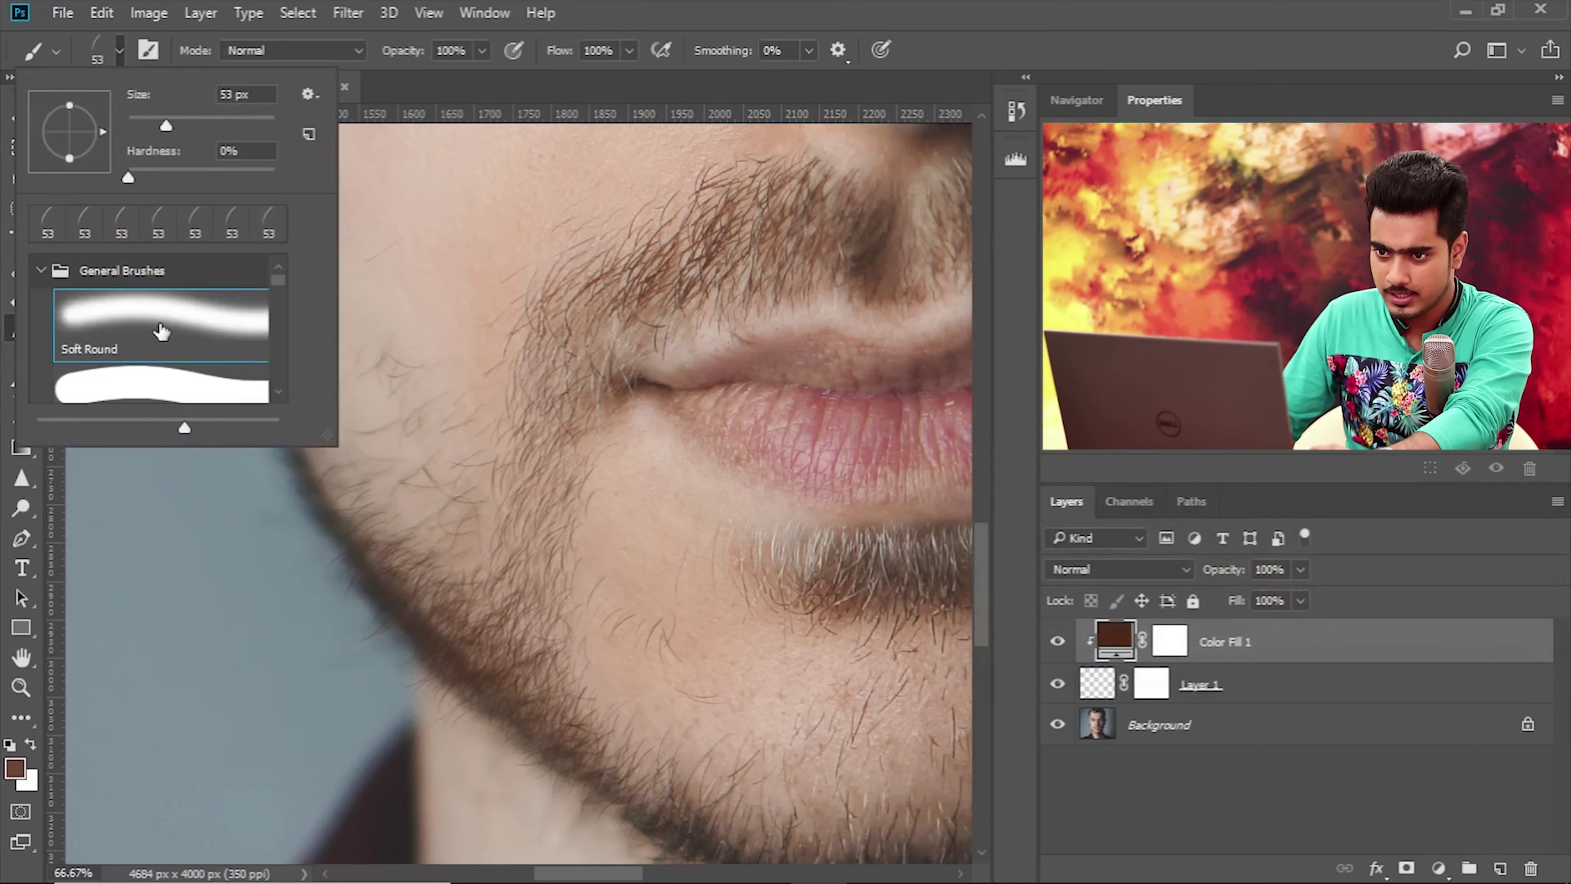
pyautogui.click(600, 10)
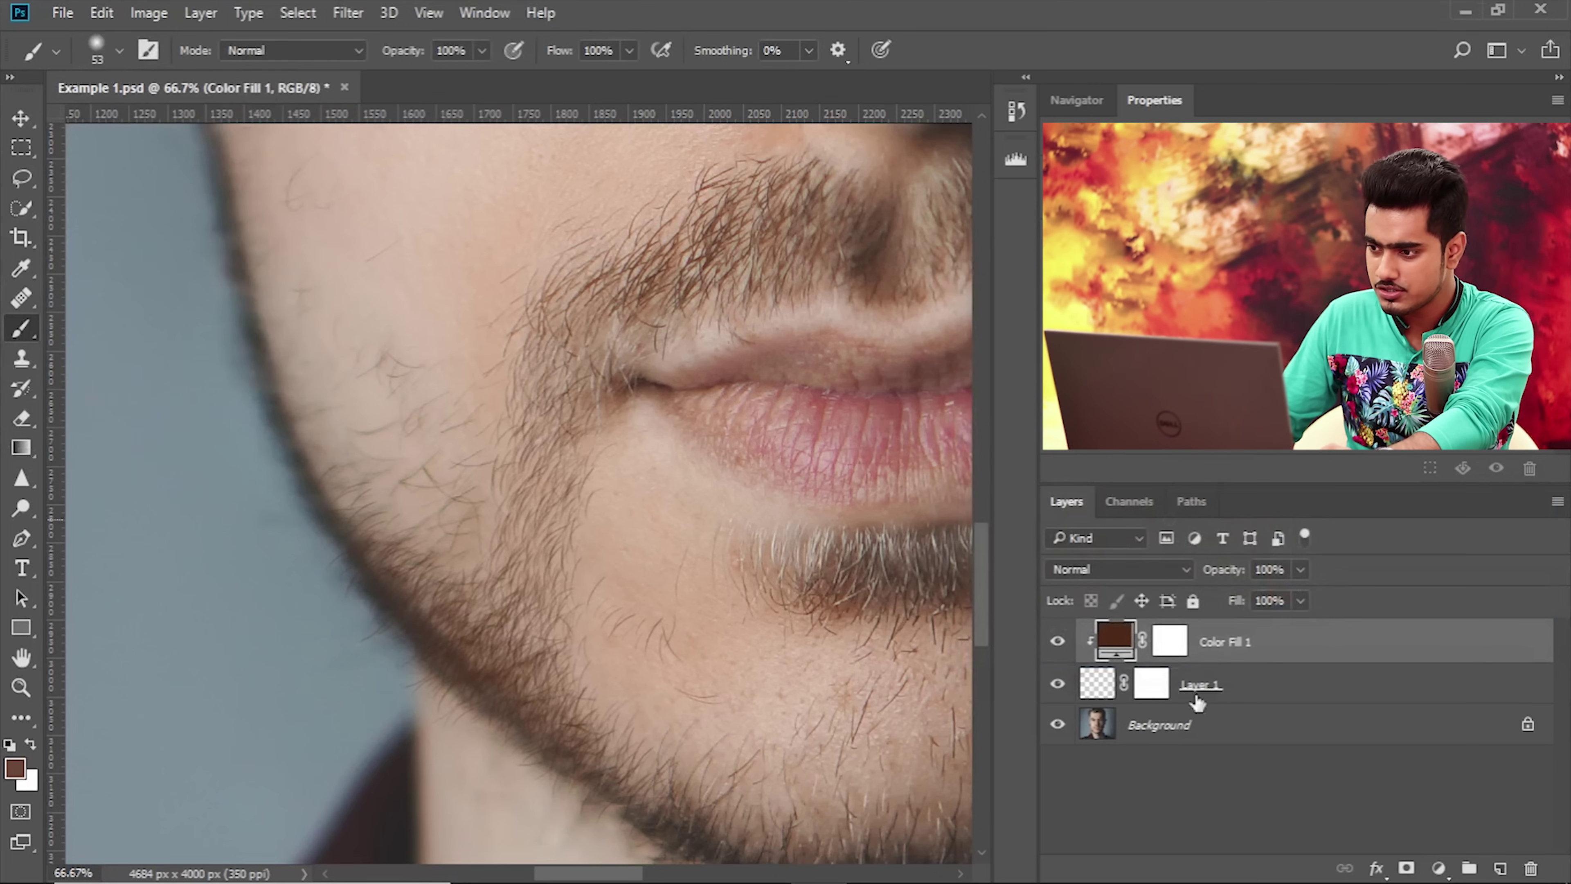
pyautogui.click(1501, 868)
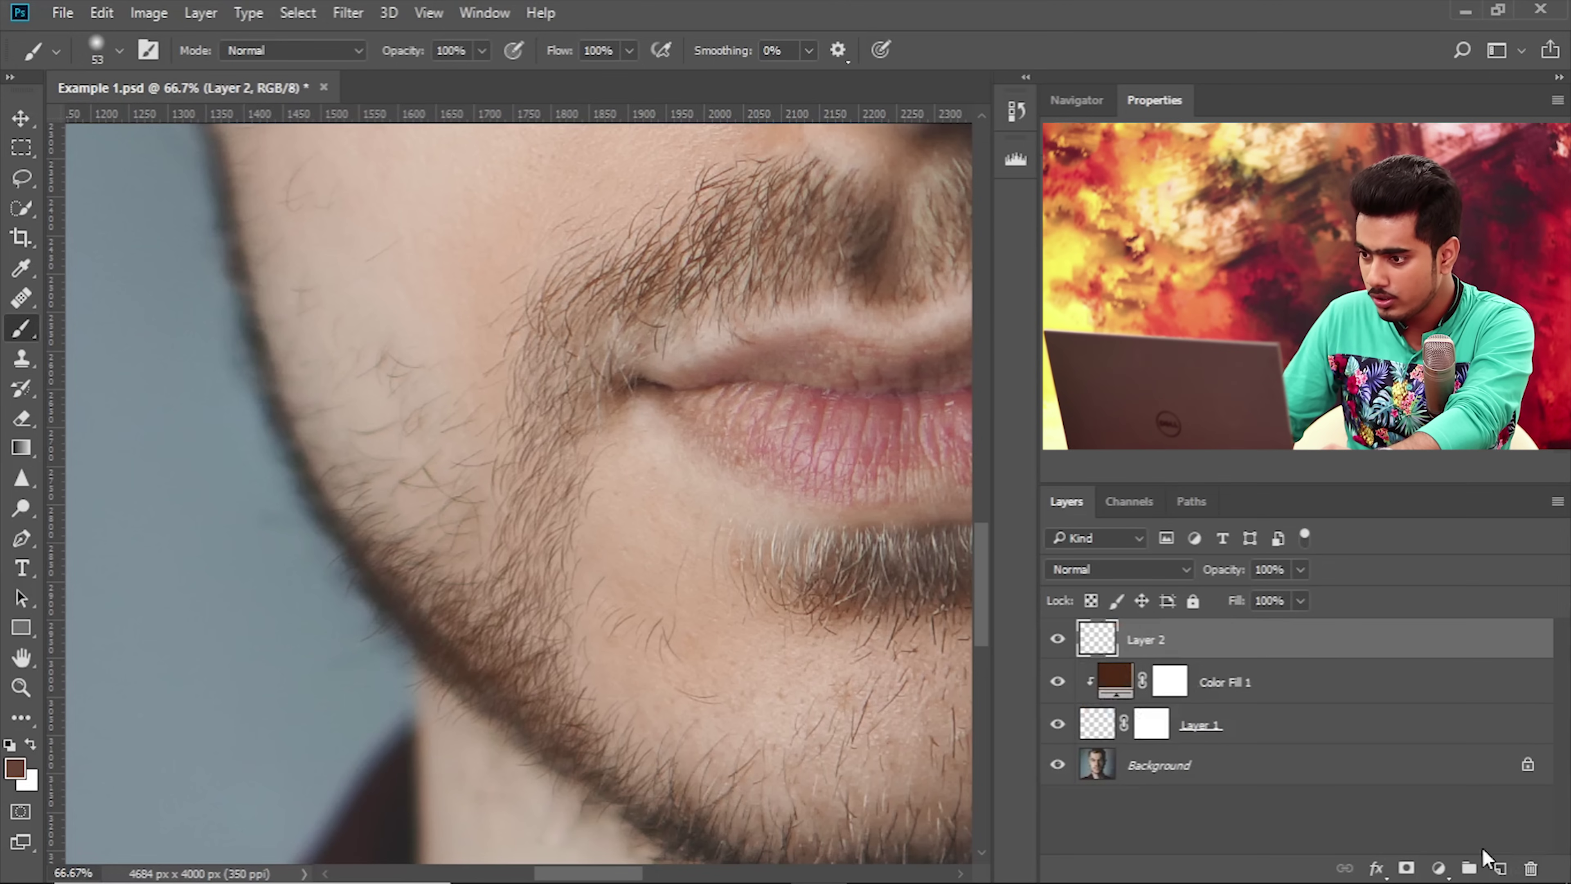
pyautogui.keyDown('alt'); pyautogui.click(1105, 651); pyautogui.keyUp('alt')
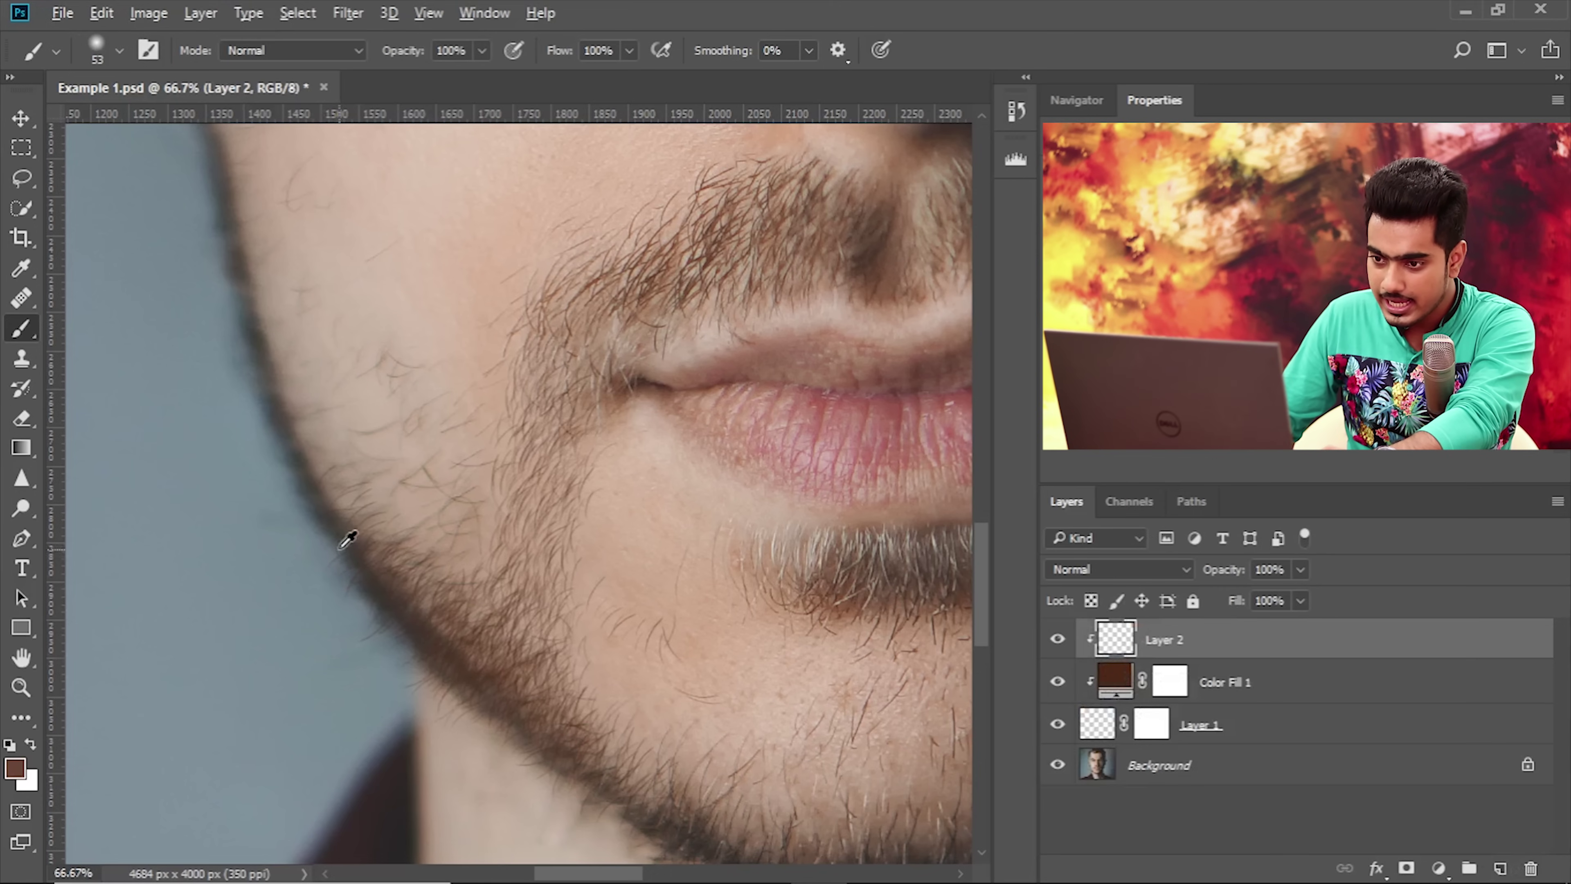
# Sample the dark jawline hair colour and paint it with a large soft brush over the beard along the lower jaw on Layer 2.
pyautogui.keyDown('alt'); pyautogui.click(355, 535); pyautogui.keyUp('alt')
pyautogui.moveTo(387, 660); pyautogui.dragTo(495, 661)
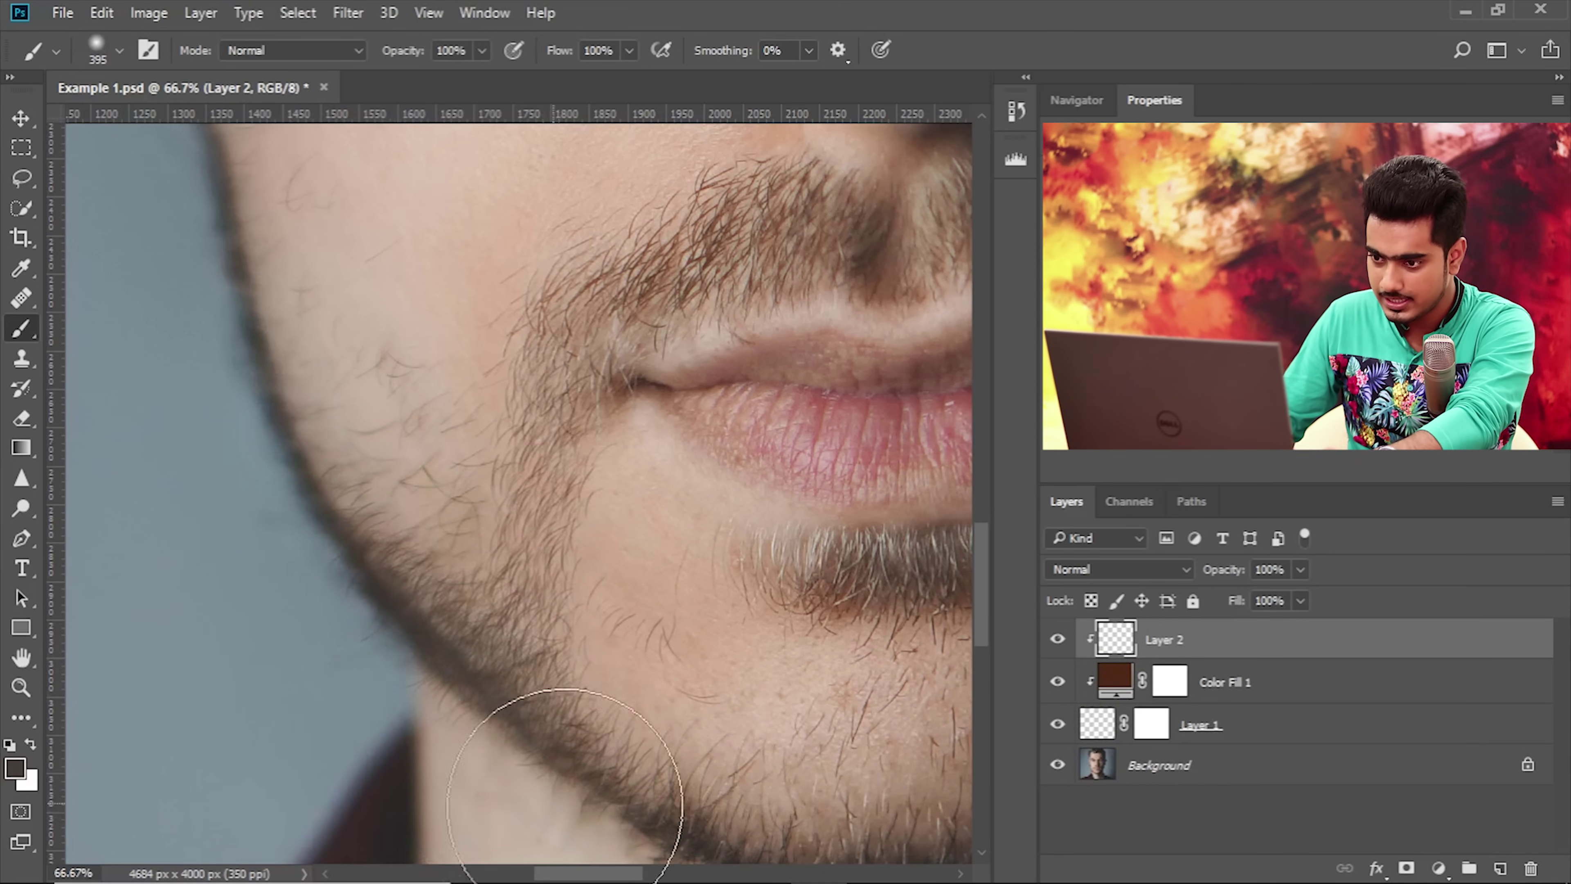
pyautogui.scroll(-3, 642, 492)
pyautogui.moveTo(396, 544)
pyautogui.mouseDown()
pyautogui.moveTo(432, 544)
pyautogui.moveTo(401, 513)
pyautogui.mouseUp()
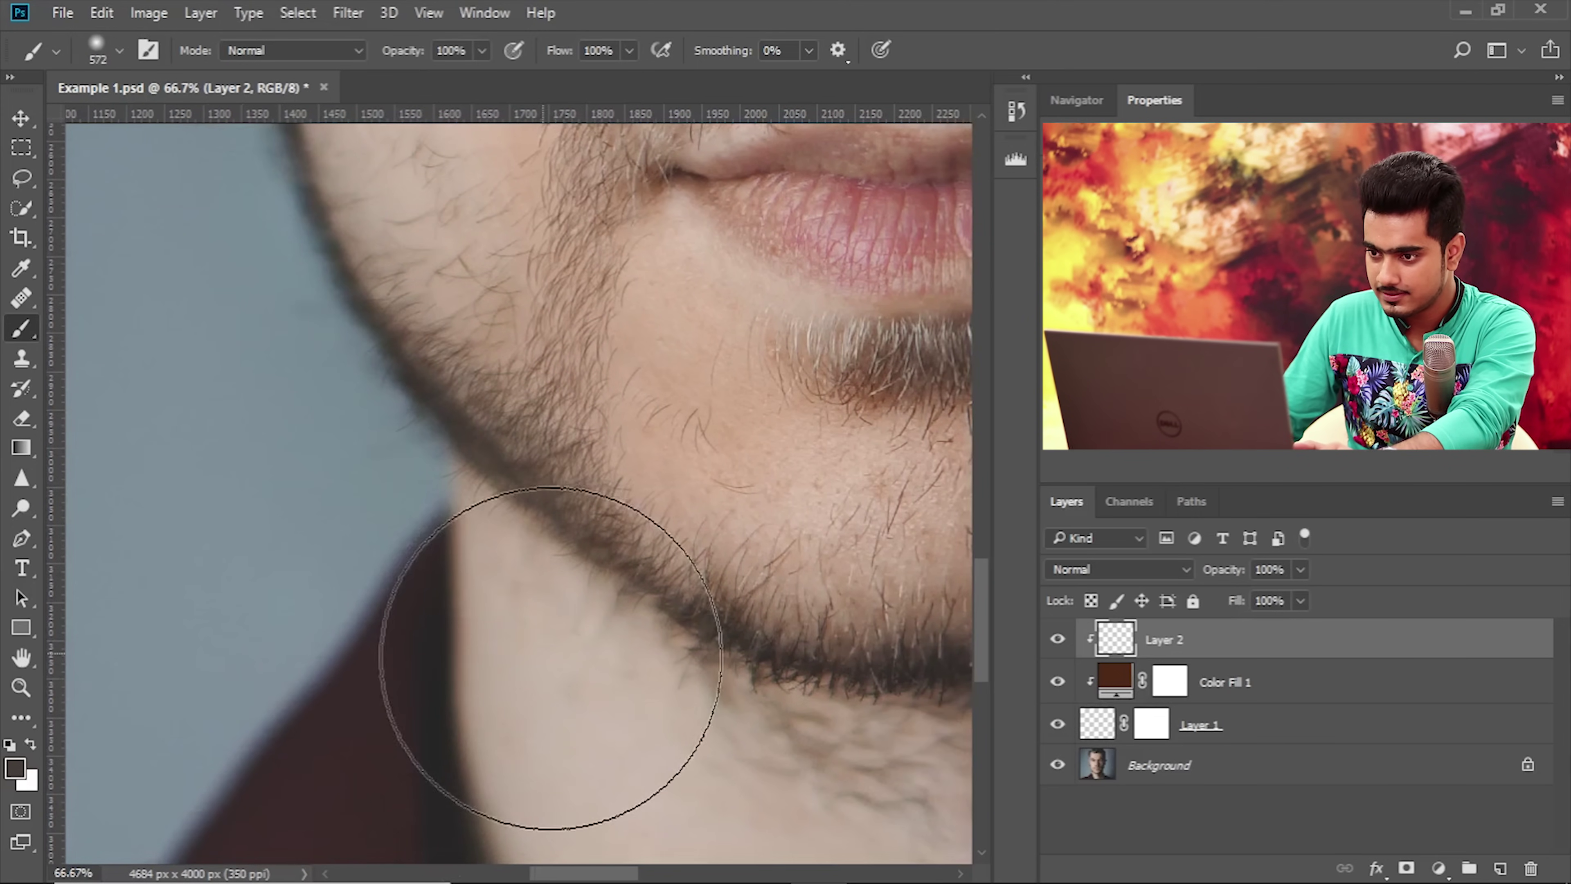
pyautogui.scroll(2, 337, 604)
pyautogui.hscroll(2, 336, 604)
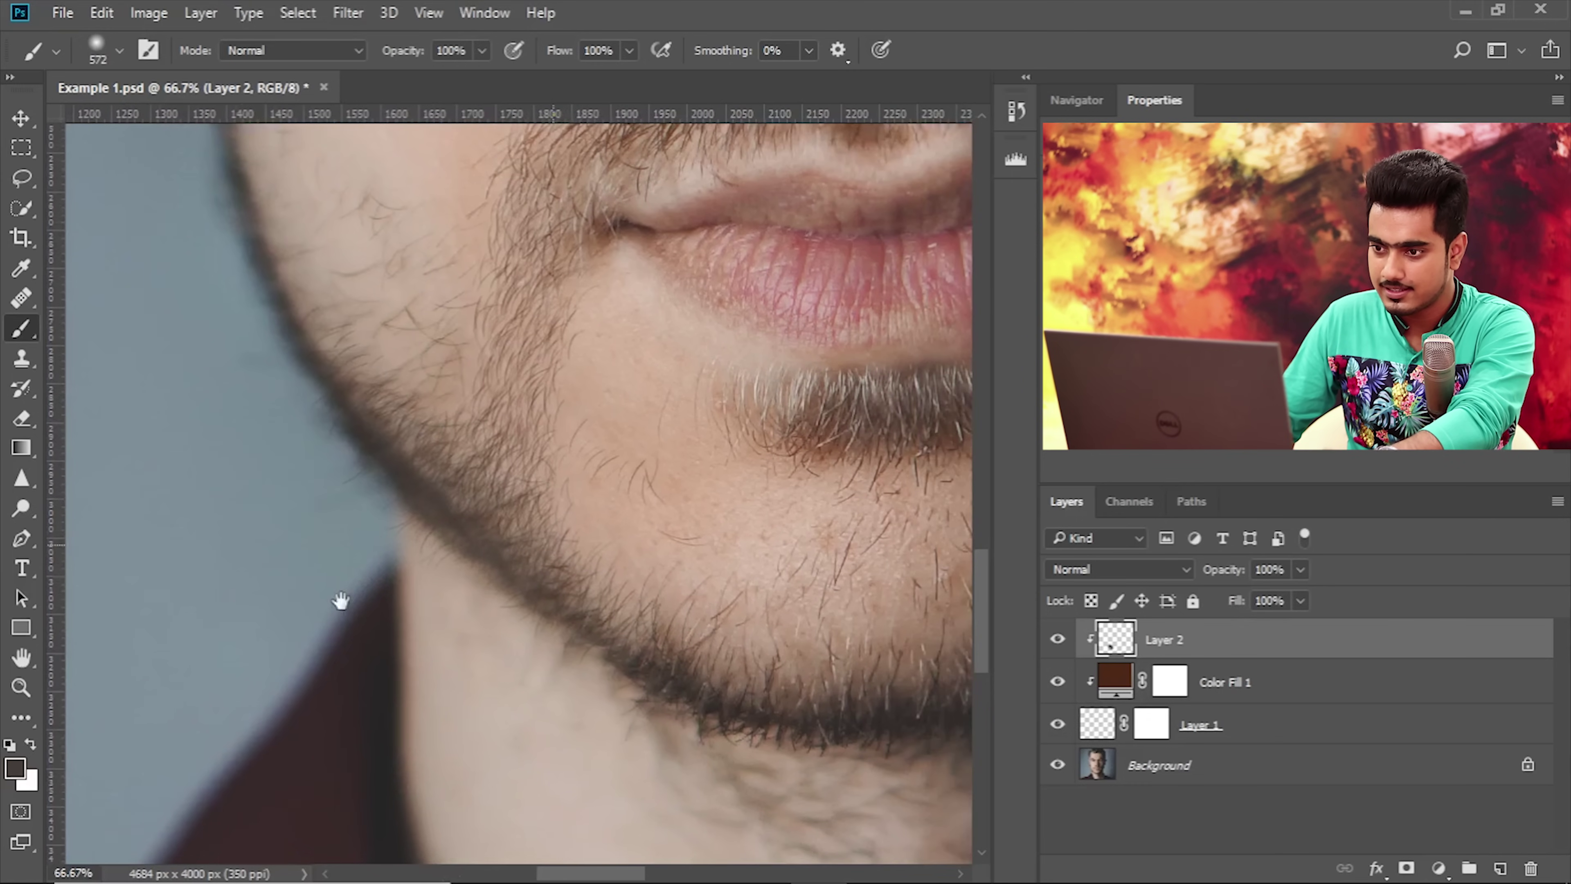
pyautogui.moveTo(337, 601); pyautogui.dragTo(375, 603)
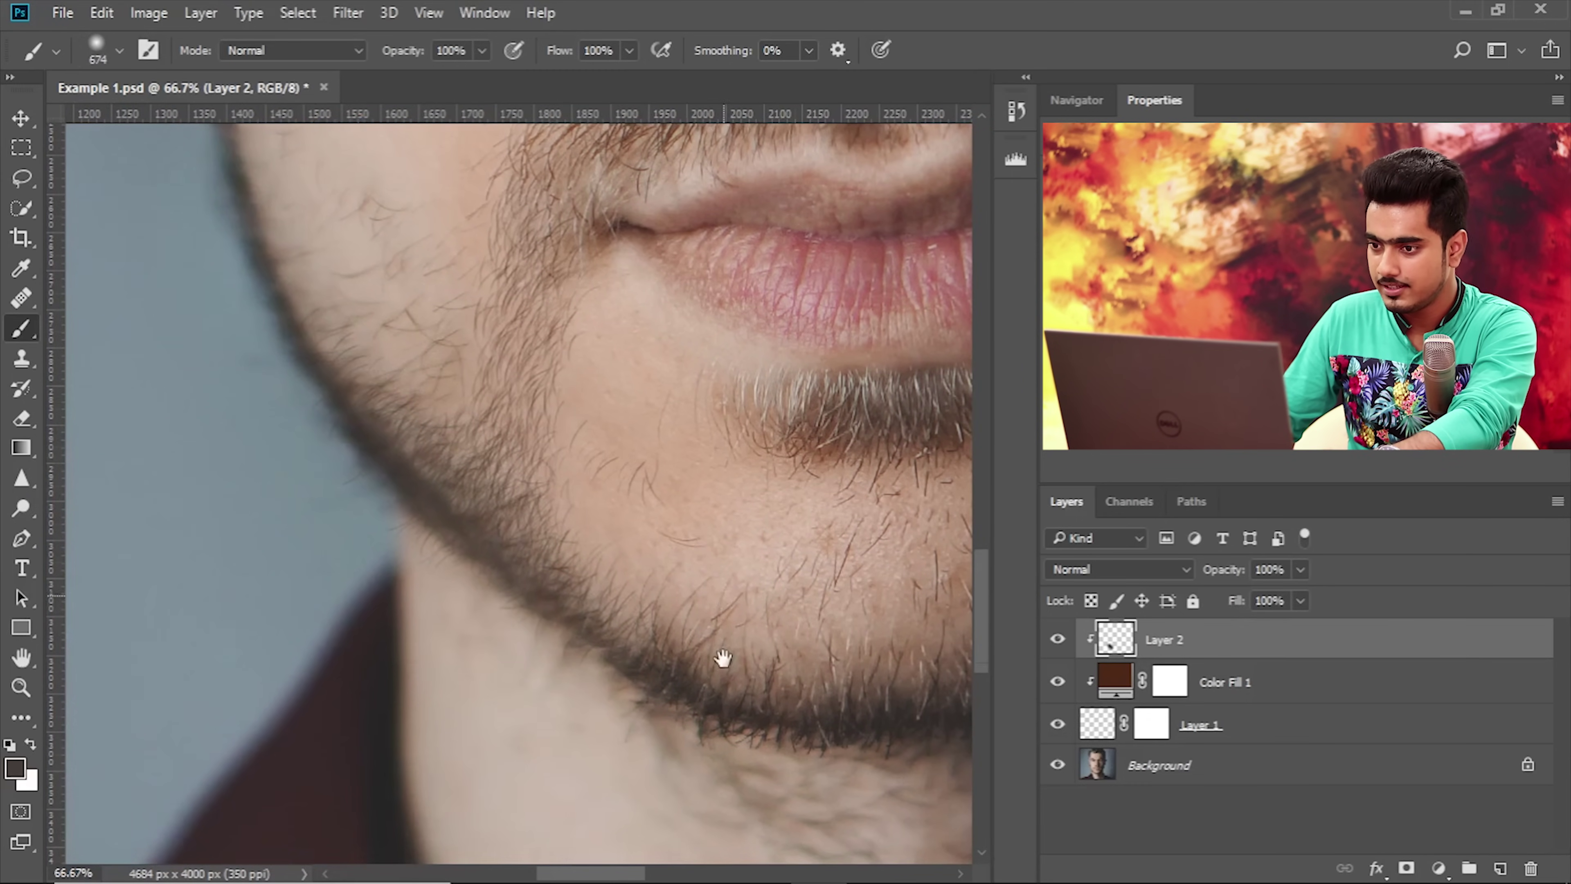
# Compare the beard colour with Layer 2 hidden and shown.
pyautogui.scroll(2, 804, 644)
pyautogui.click(1058, 639)
pyautogui.click(1058, 639)
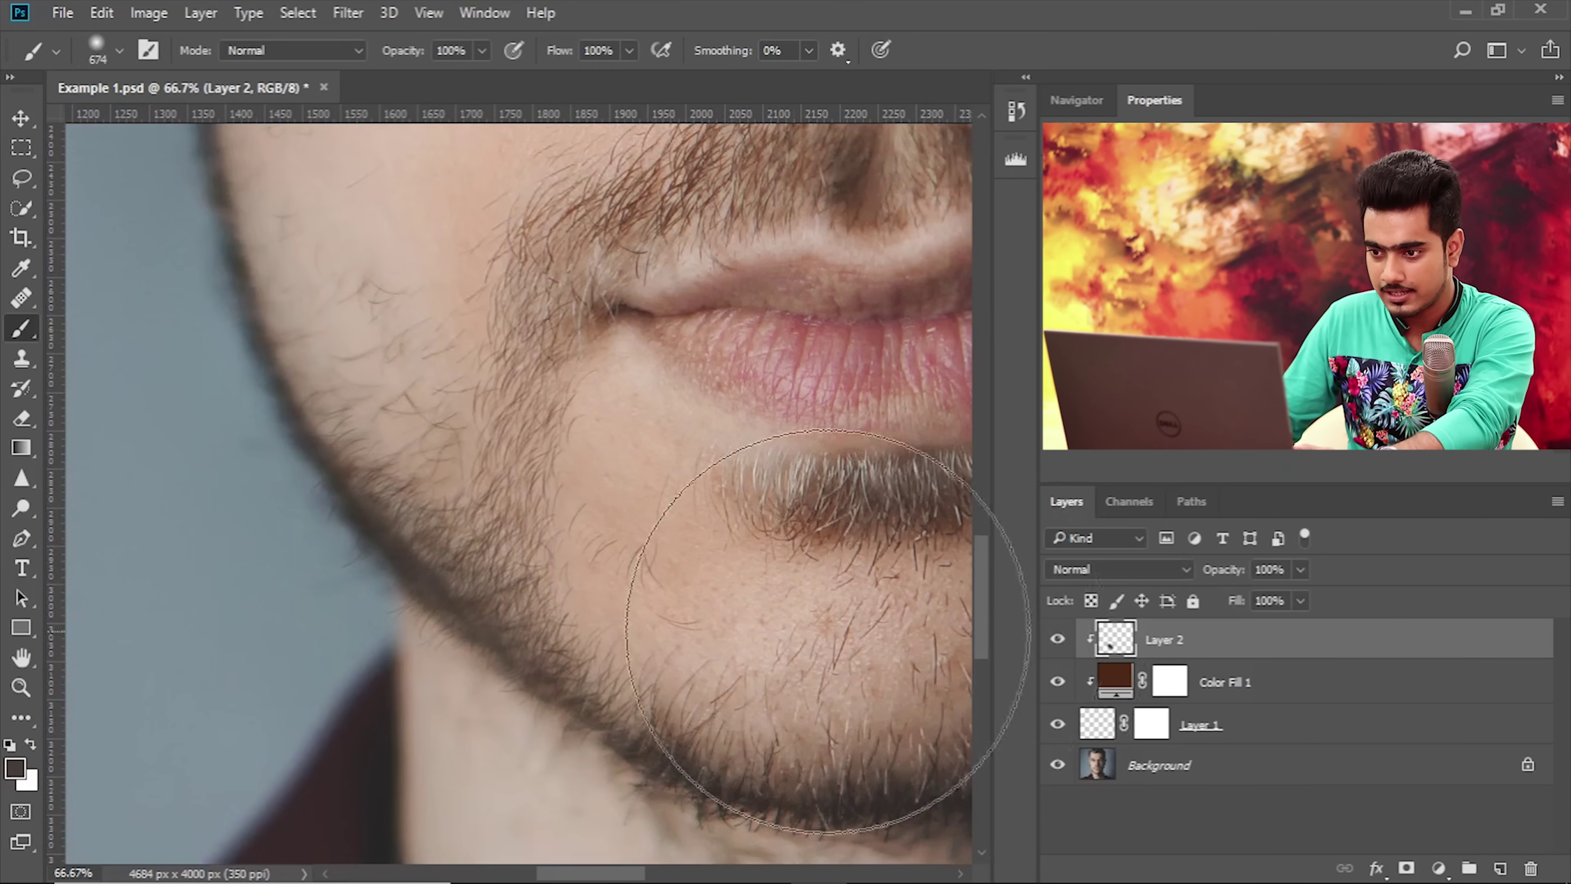
# Add a new layer directly above the Background and retouch stray cheek hairs on it with the Healing Brush, sampling all layers.
pyautogui.hotkey('ctrl', '-')
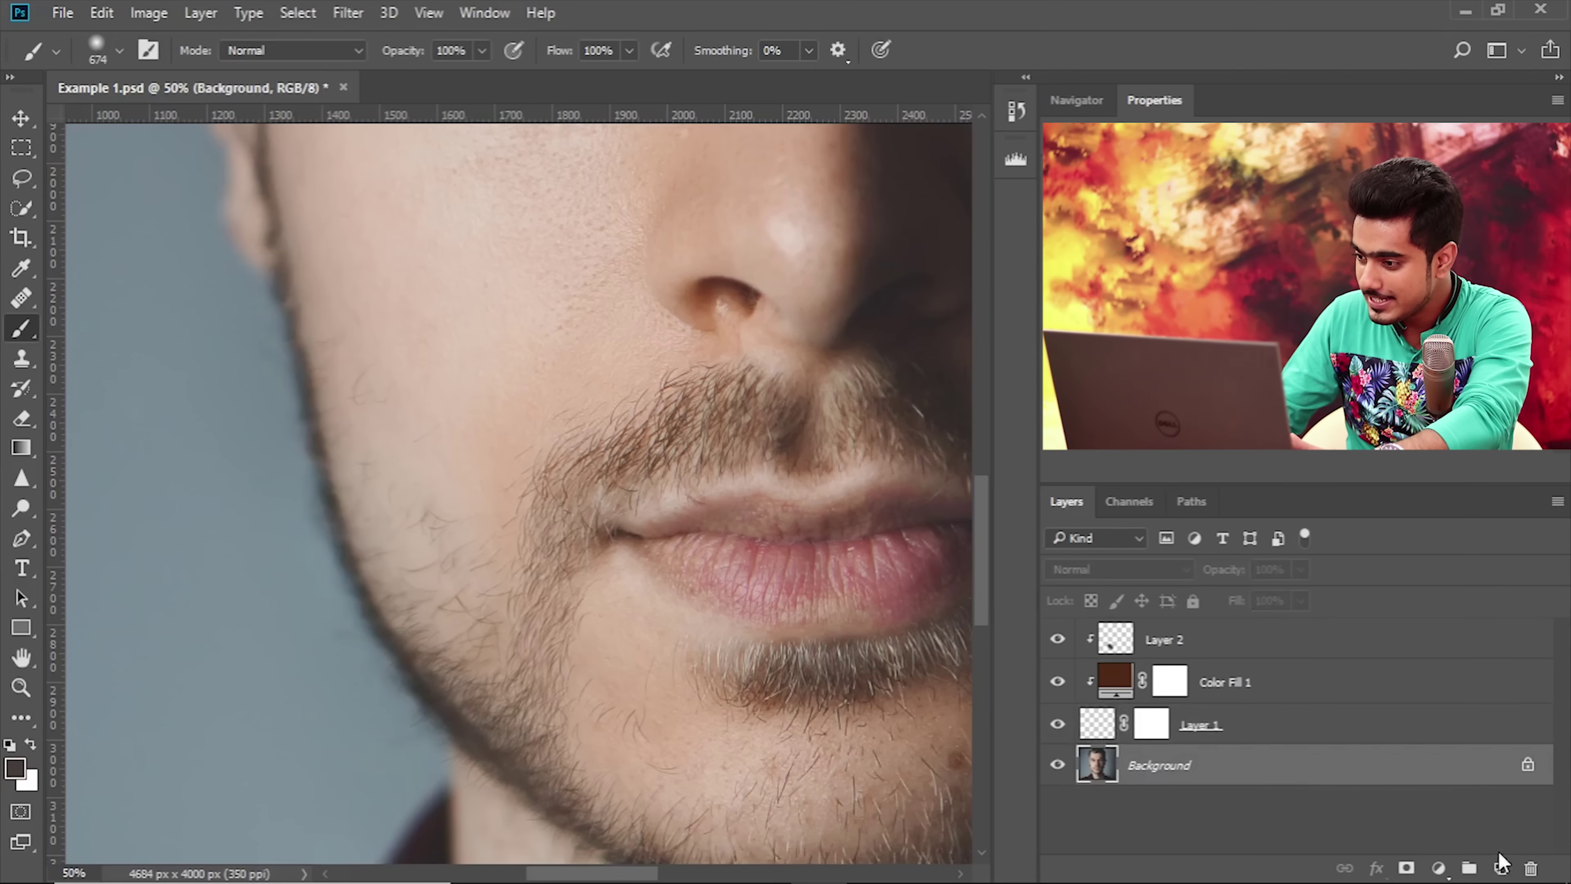
pyautogui.click(1502, 867)
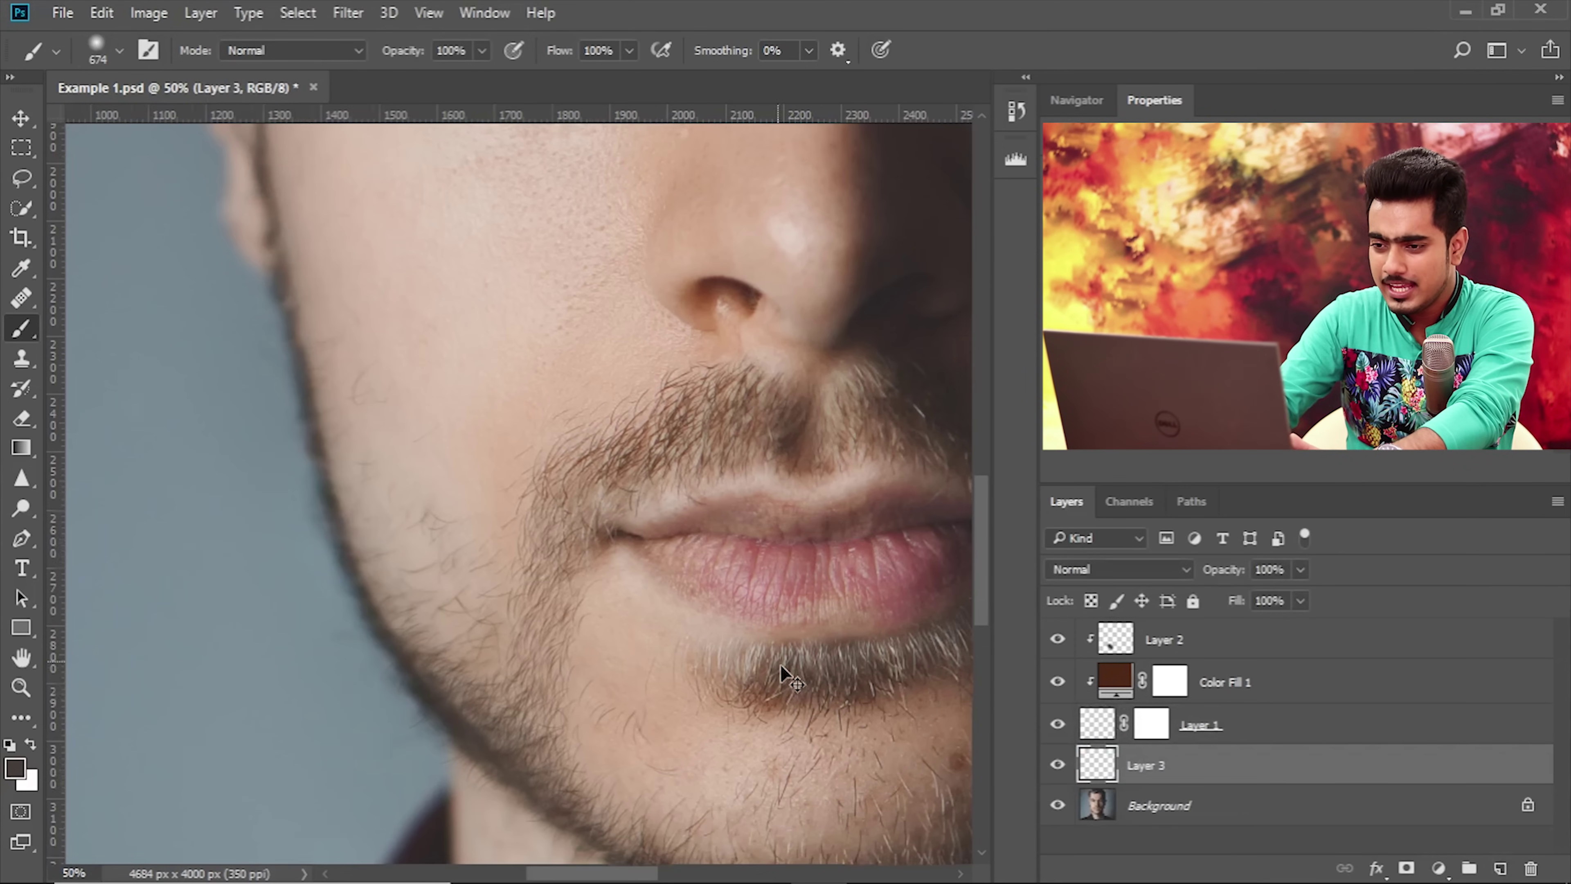
pyautogui.hotkey('ctrl', '+')
pyautogui.moveTo(327, 389); pyautogui.dragTo(377, 407)
pyautogui.moveTo(456, 351)
pyautogui.mouseDown()
pyautogui.moveTo(309, 390)
pyautogui.moveTo(305, 362)
pyautogui.moveTo(392, 366)
pyautogui.mouseUp()
pyautogui.click(21, 299)
pyautogui.click(140, 309)
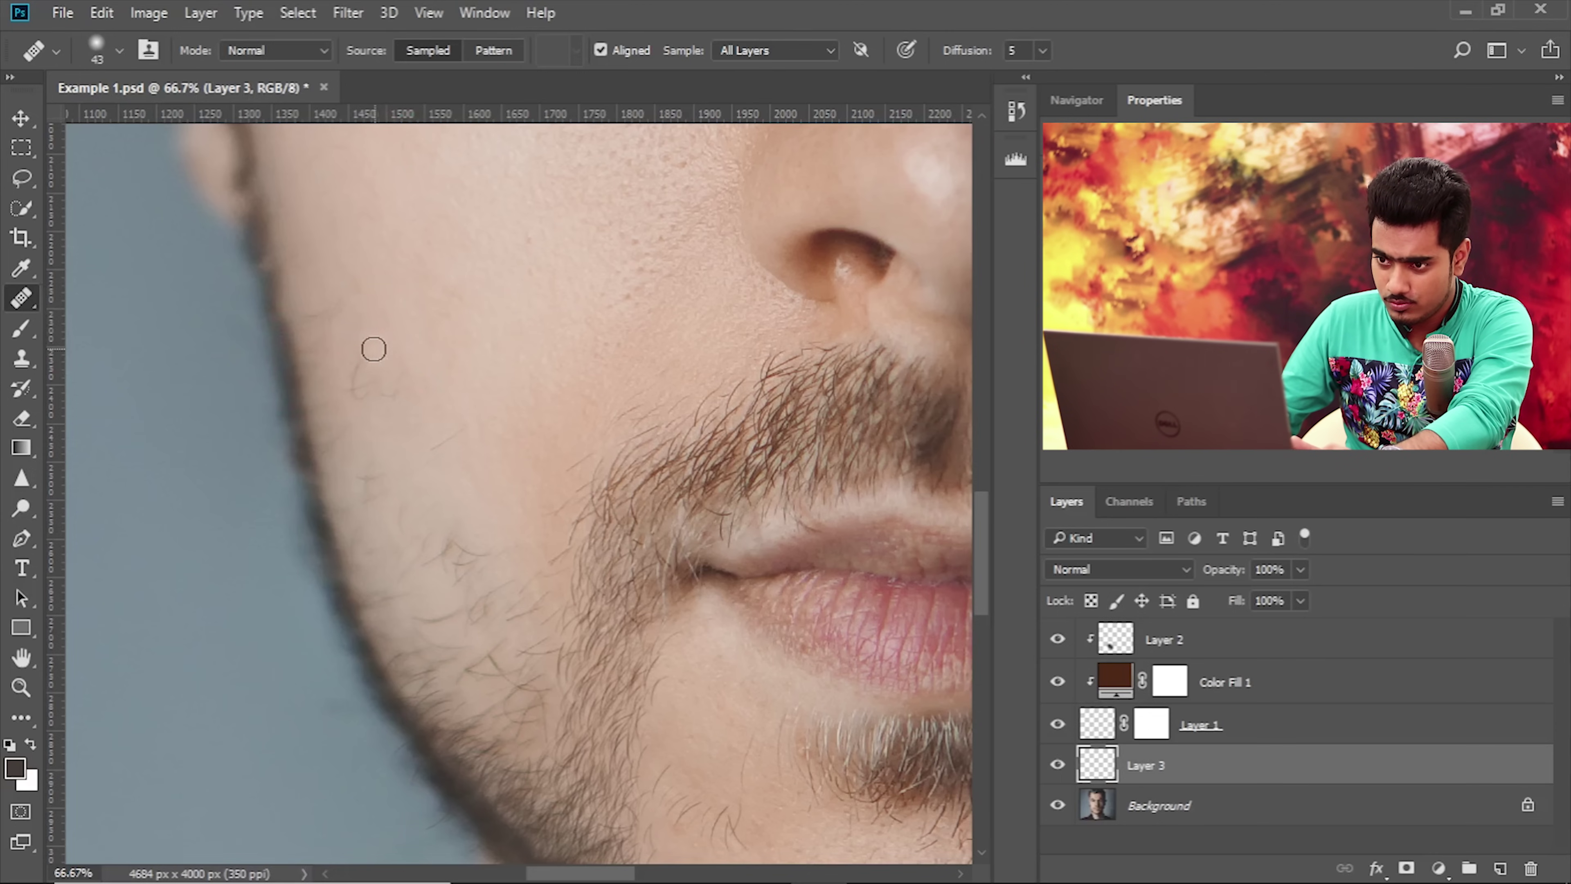
pyautogui.moveTo(354, 372)
pyautogui.mouseDown()
pyautogui.moveTo(702, 561)
pyautogui.moveTo(1117, 754)
pyautogui.mouseUp()
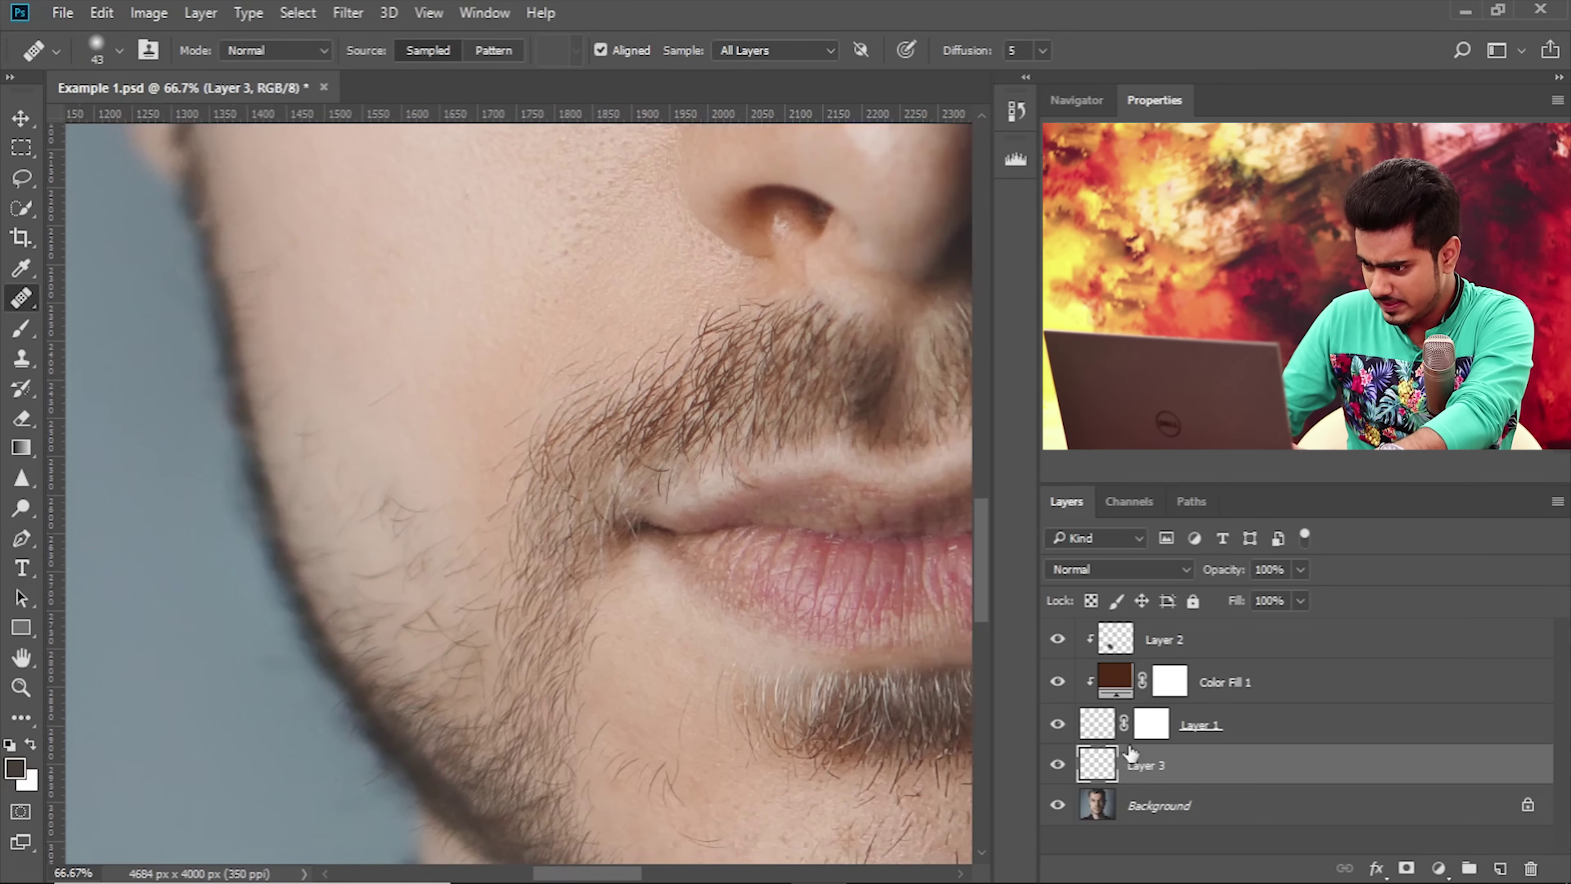
# Rename Layer 3 as Hair Removal.
pyautogui.doubleClick(1161, 768)
pyautogui.write('Hair Removal')
pyautogui.press('Return')
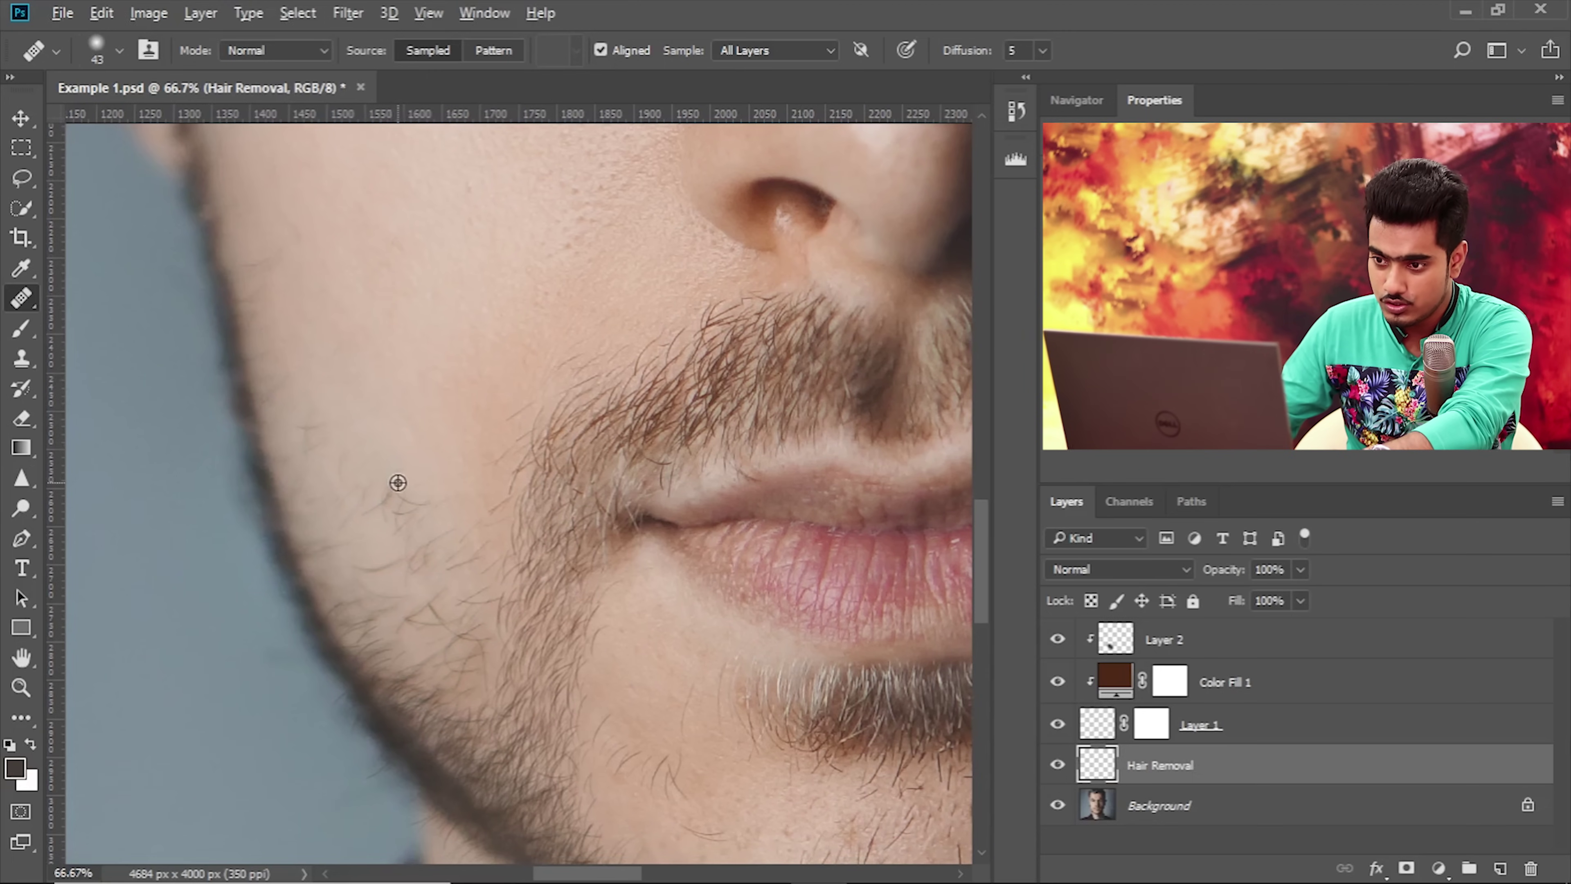
# Examine the cheek, moustache and jawline up close and from afar for stray hairs.
pyautogui.scroll(-2, 431, 375)
pyautogui.hscroll(3, 432, 375)
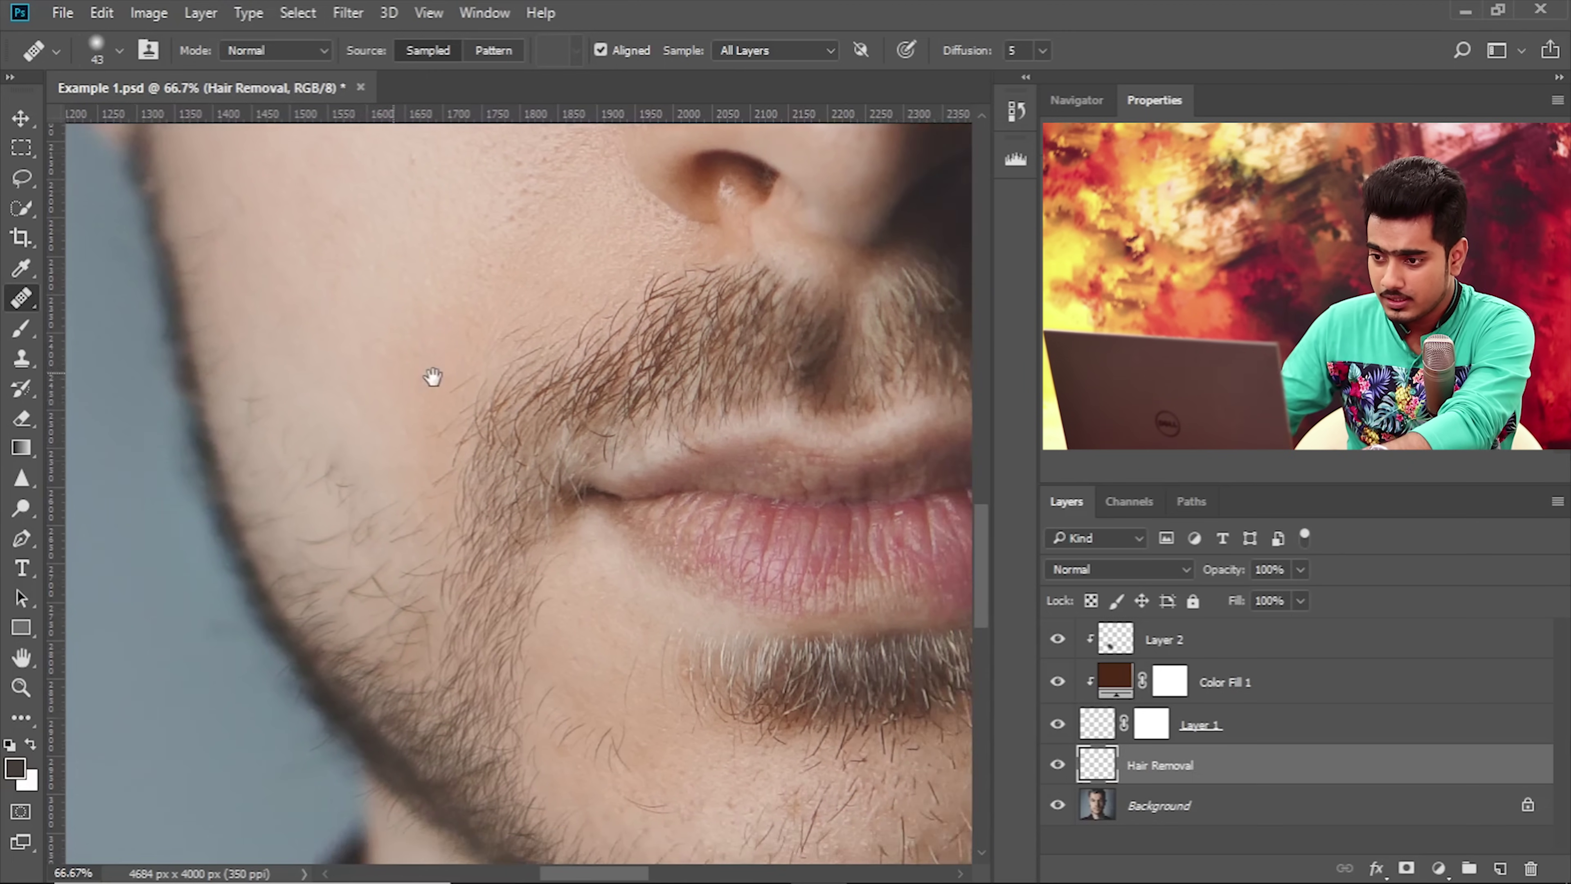
pyautogui.scroll(-2, 441, 375)
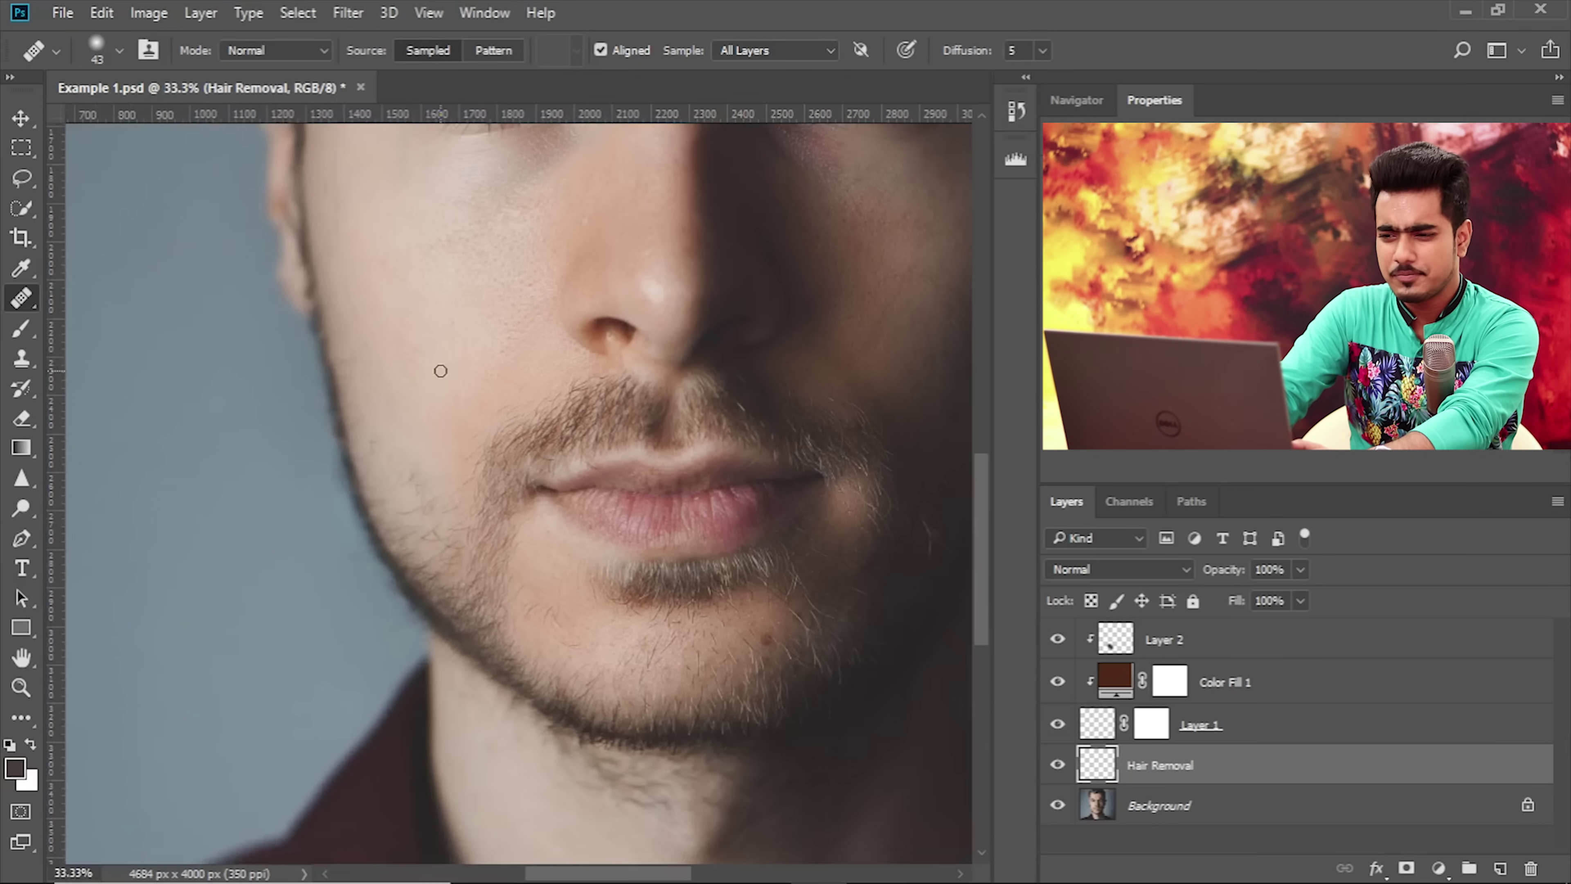
pyautogui.scroll(2, 440, 371)
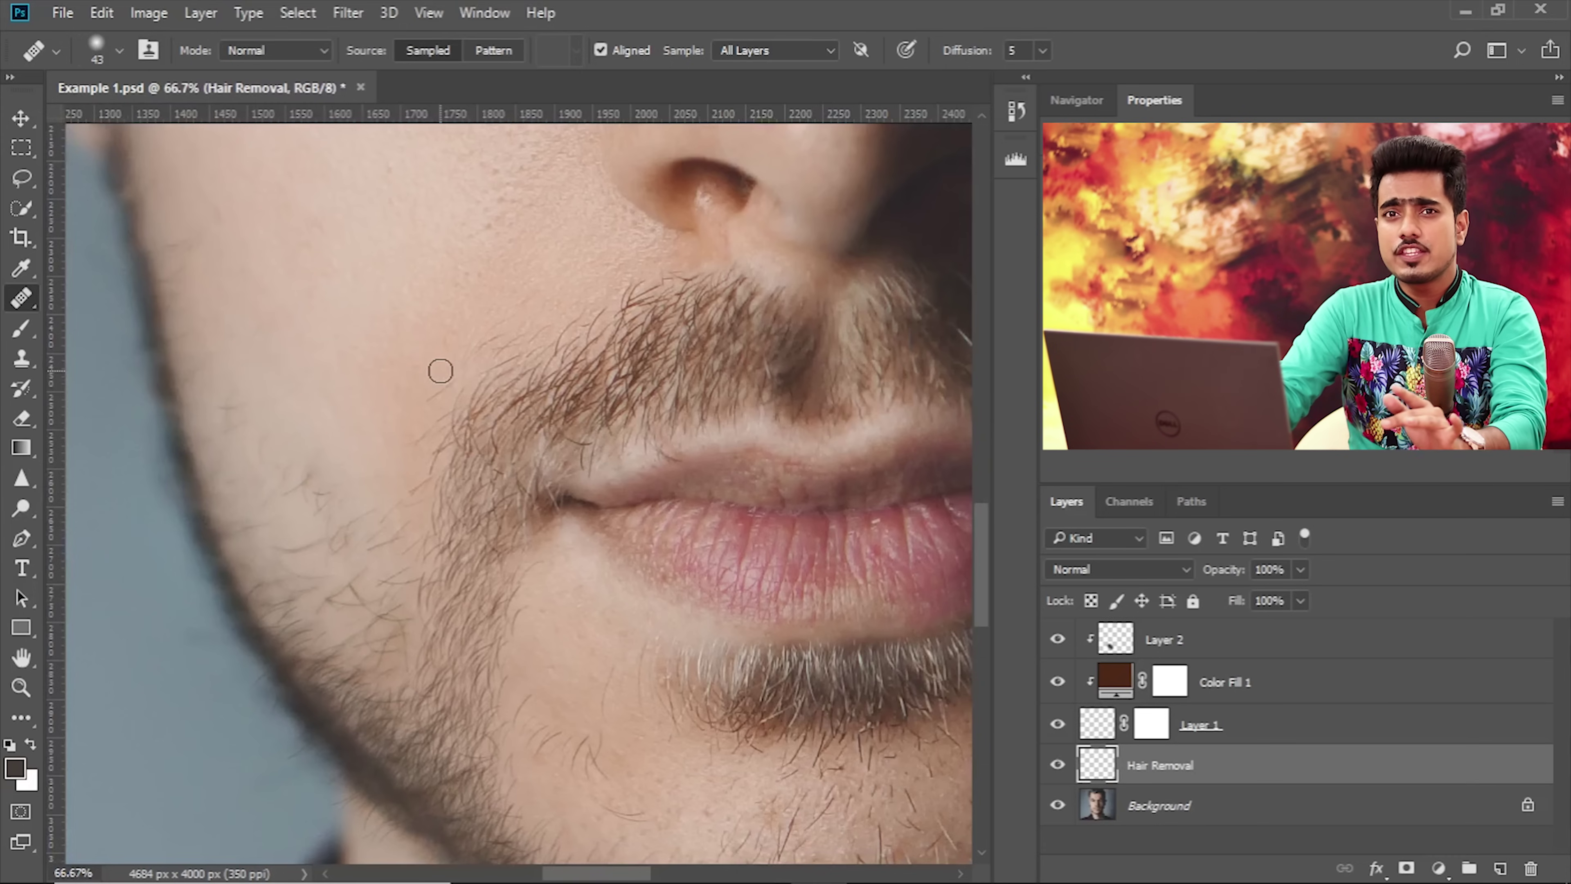
pyautogui.scroll(-1, 440, 371)
pyautogui.moveTo(440, 371); pyautogui.dragTo(382, 462)
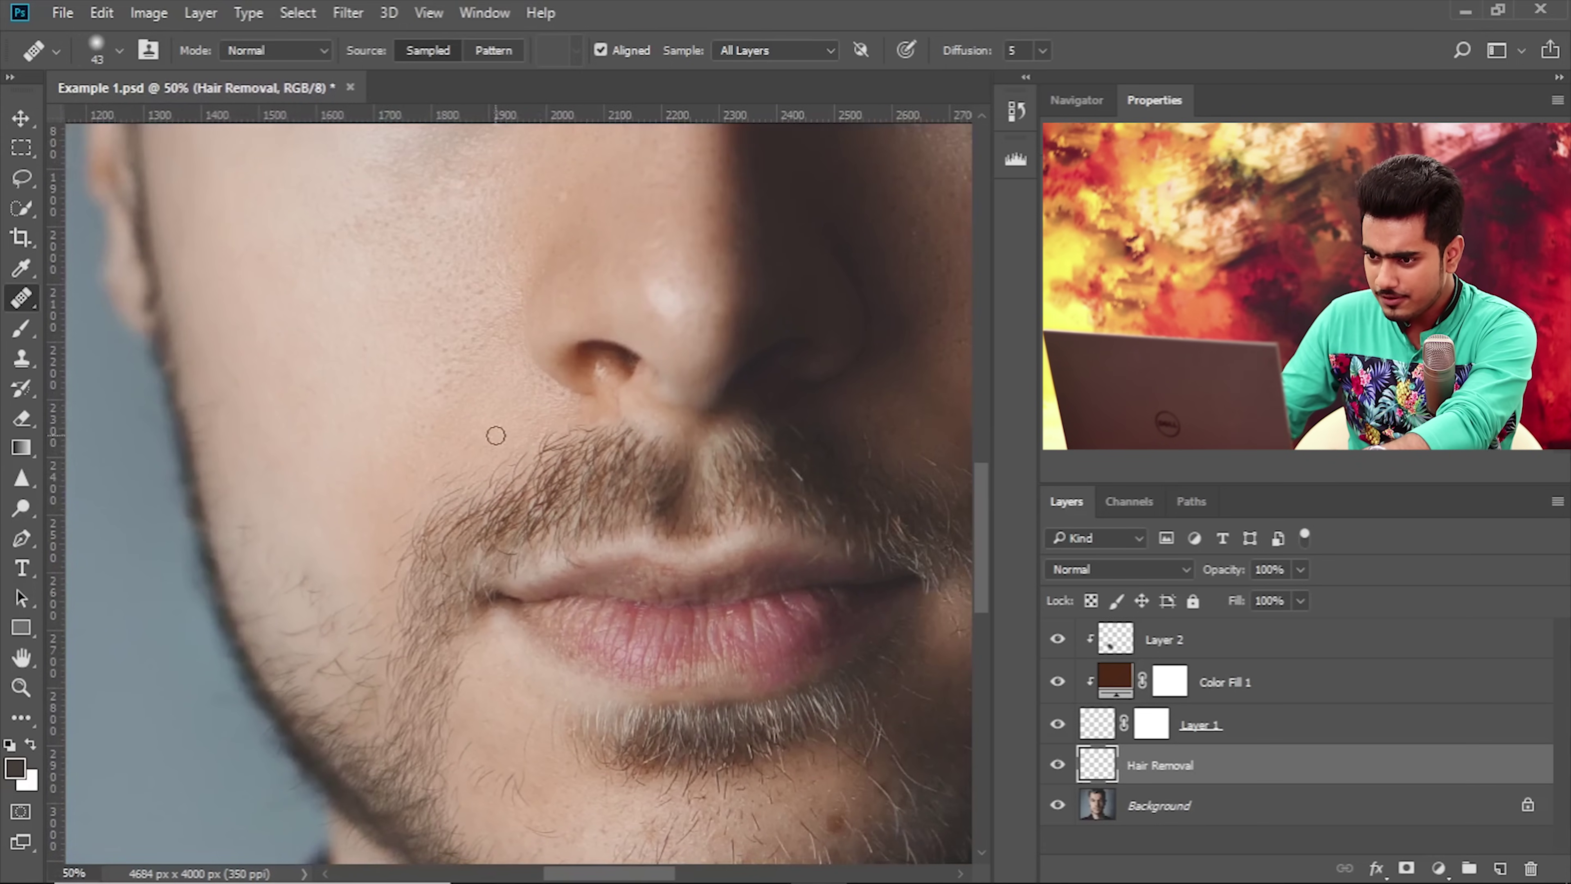
pyautogui.moveTo(444, 488); pyautogui.dragTo(539, 512)
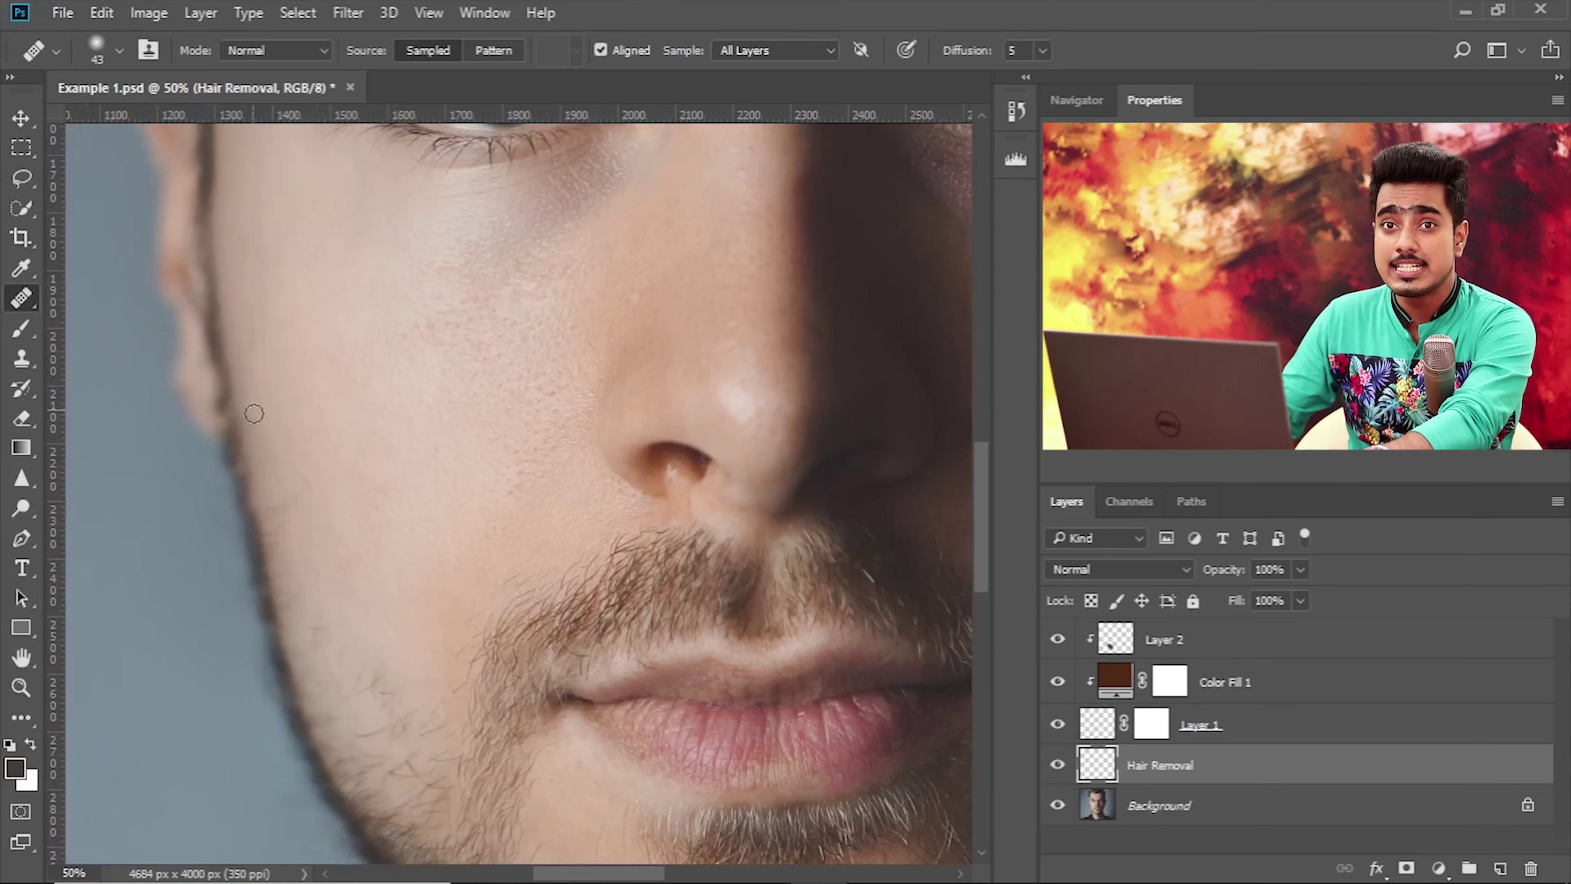
pyautogui.moveTo(342, 530); pyautogui.dragTo(349, 459)
pyautogui.moveTo(392, 617); pyautogui.dragTo(355, 378)
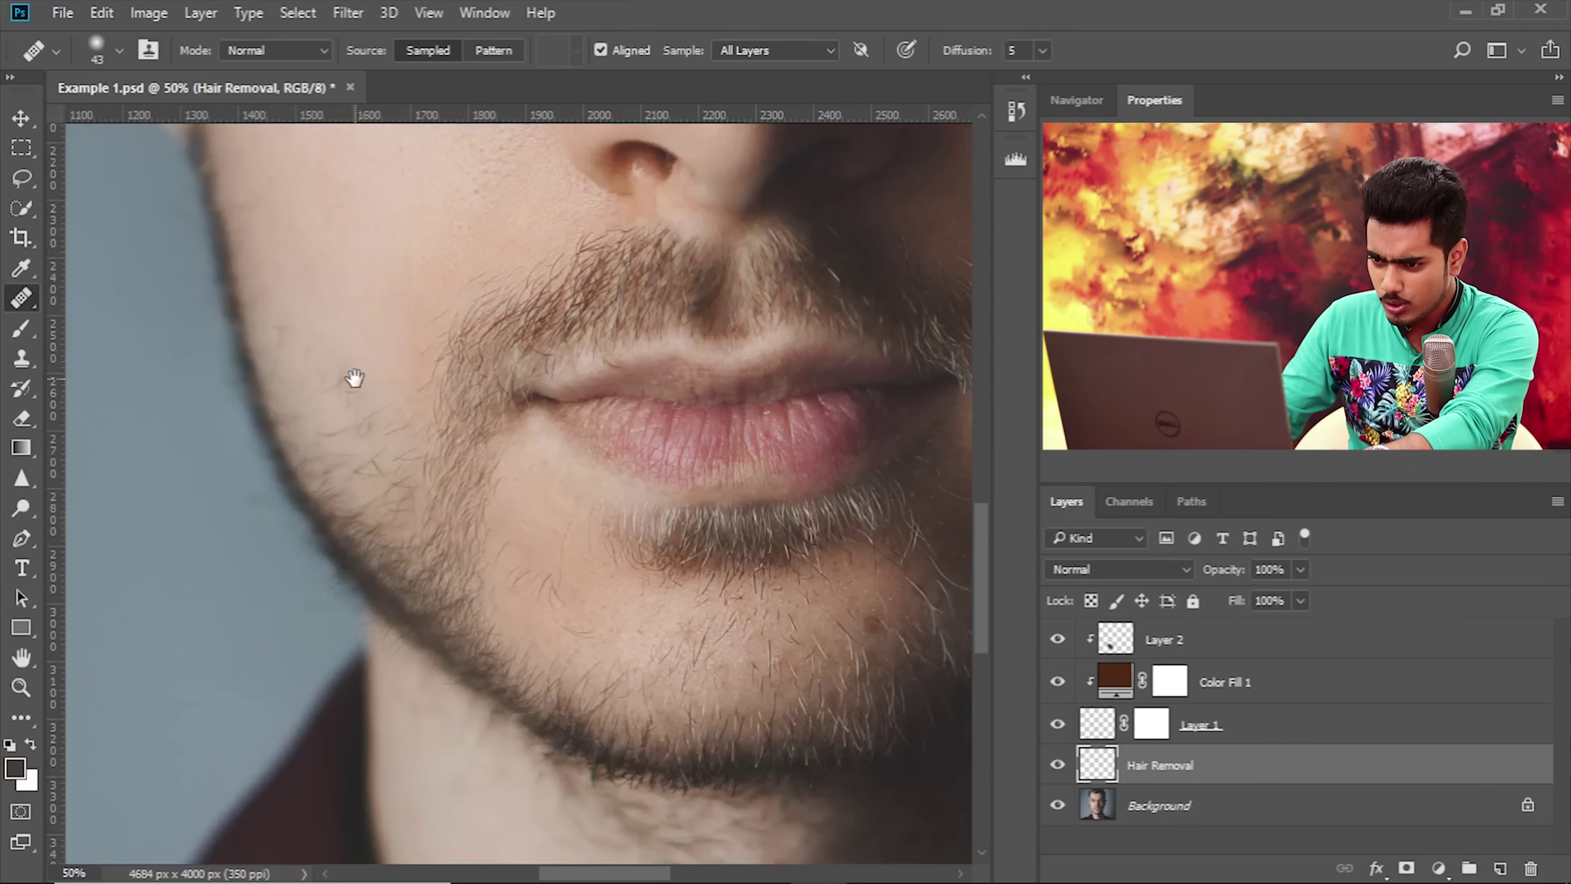
# Reduce the Healing Brush size to 13 for fine work on the cheek and jaw hairs.
pyautogui.scroll(2, 361, 380)
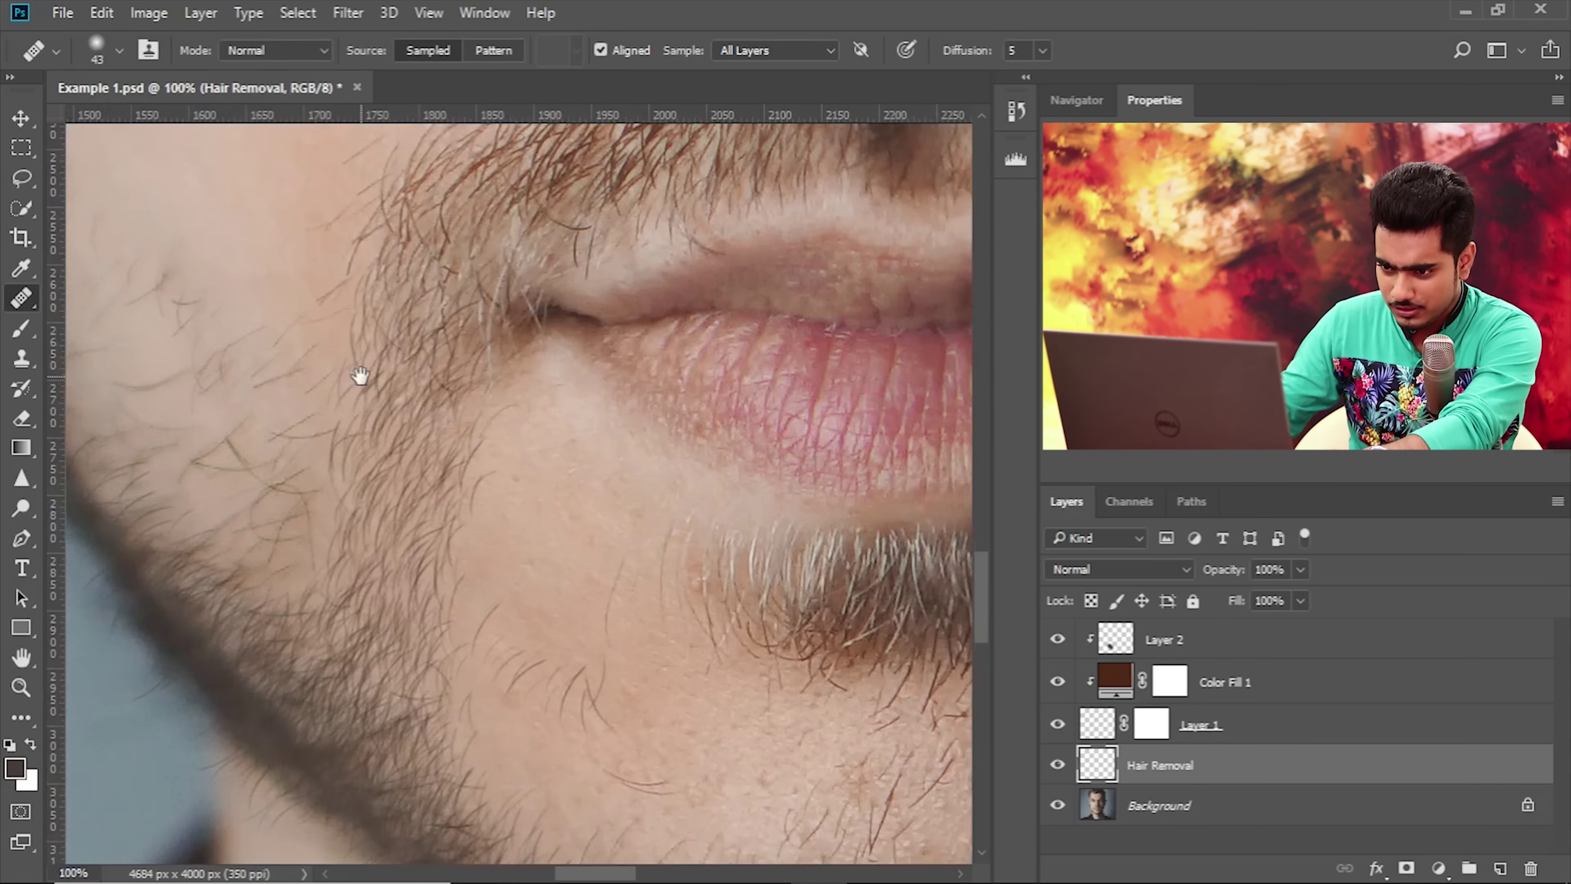
pyautogui.moveTo(218, 557); pyautogui.dragTo(351, 509)
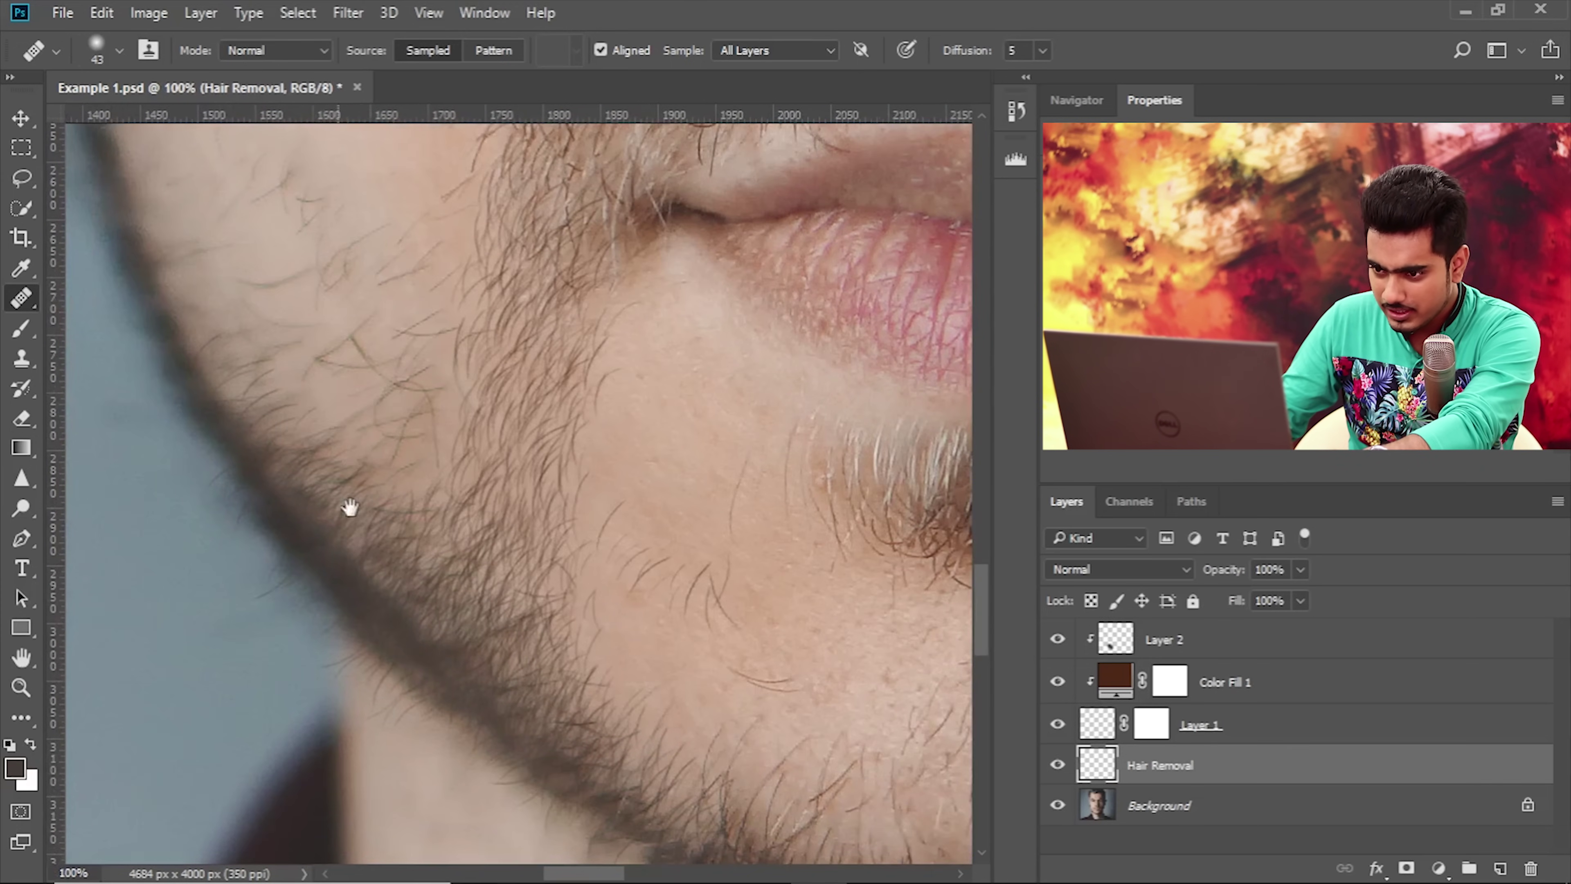
pyautogui.moveTo(421, 509); pyautogui.dragTo(471, 391)
pyautogui.keyDown('alt'); pyautogui.rightClick(431, 610); pyautogui.keyUp('alt')
pyautogui.moveTo(432, 610)
pyautogui.mouseDown()
pyautogui.moveTo(371, 522)
pyautogui.moveTo(347, 435)
pyautogui.moveTo(508, 653)
pyautogui.mouseUp()
pyautogui.moveTo(407, 456); pyautogui.dragTo(505, 465)
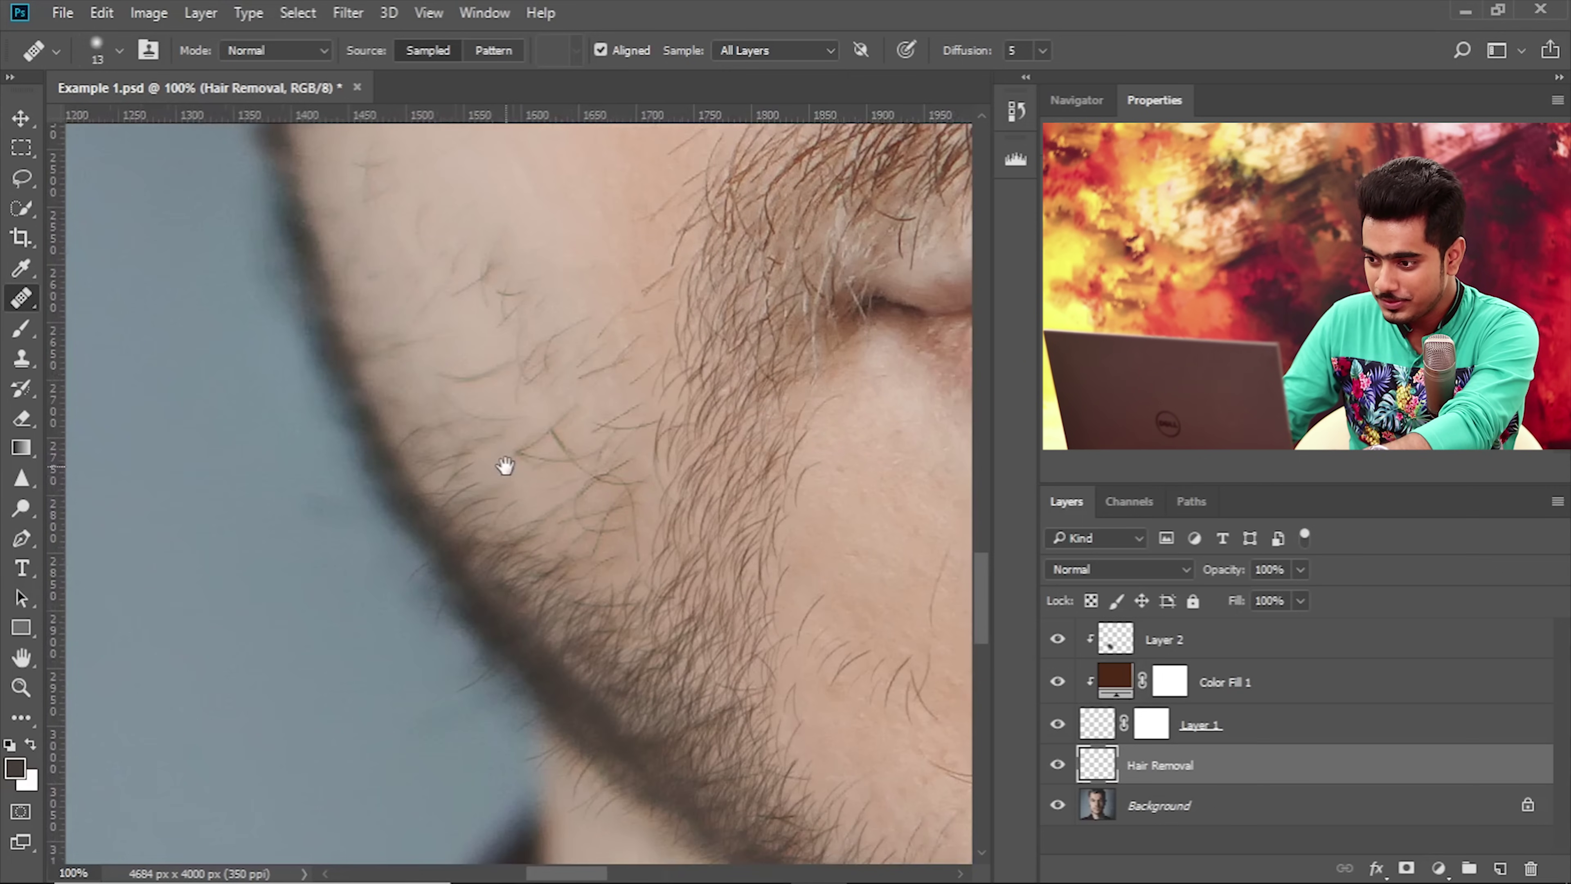
pyautogui.moveTo(957, 681); pyautogui.dragTo(888, 614)
# Rename Layer 1 as Facial Hair and hide it to view the face without the painted beard.
pyautogui.doubleClick(1203, 725)
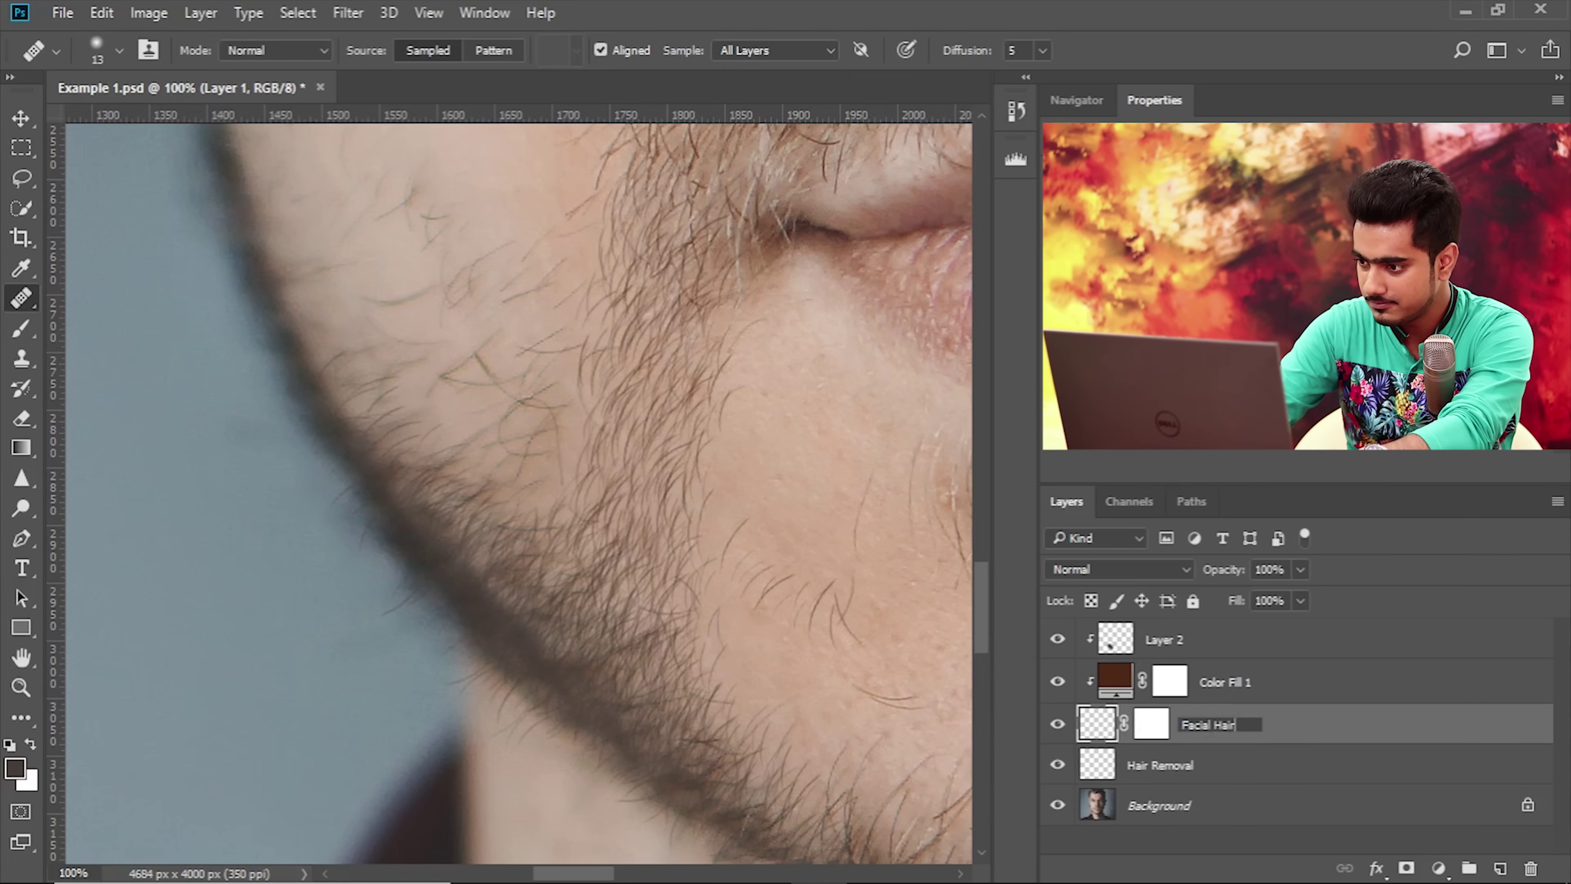
pyautogui.press('Return')
pyautogui.click(1059, 723)
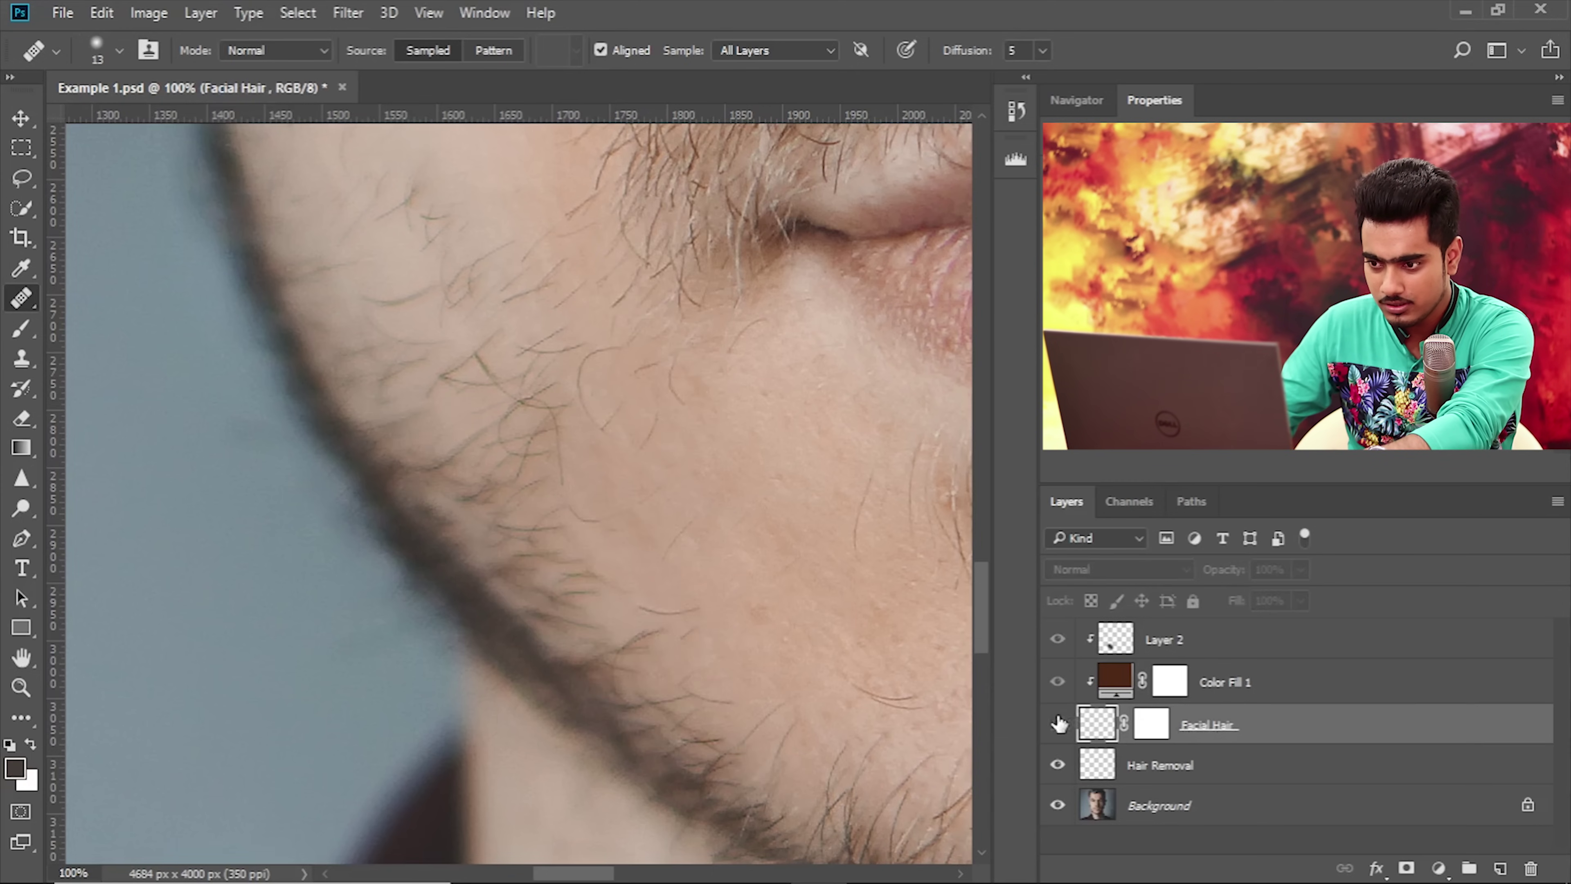
# Show the Facial Hair layer again and convert it to a smart object for smart filters.
pyautogui.click(1059, 723)
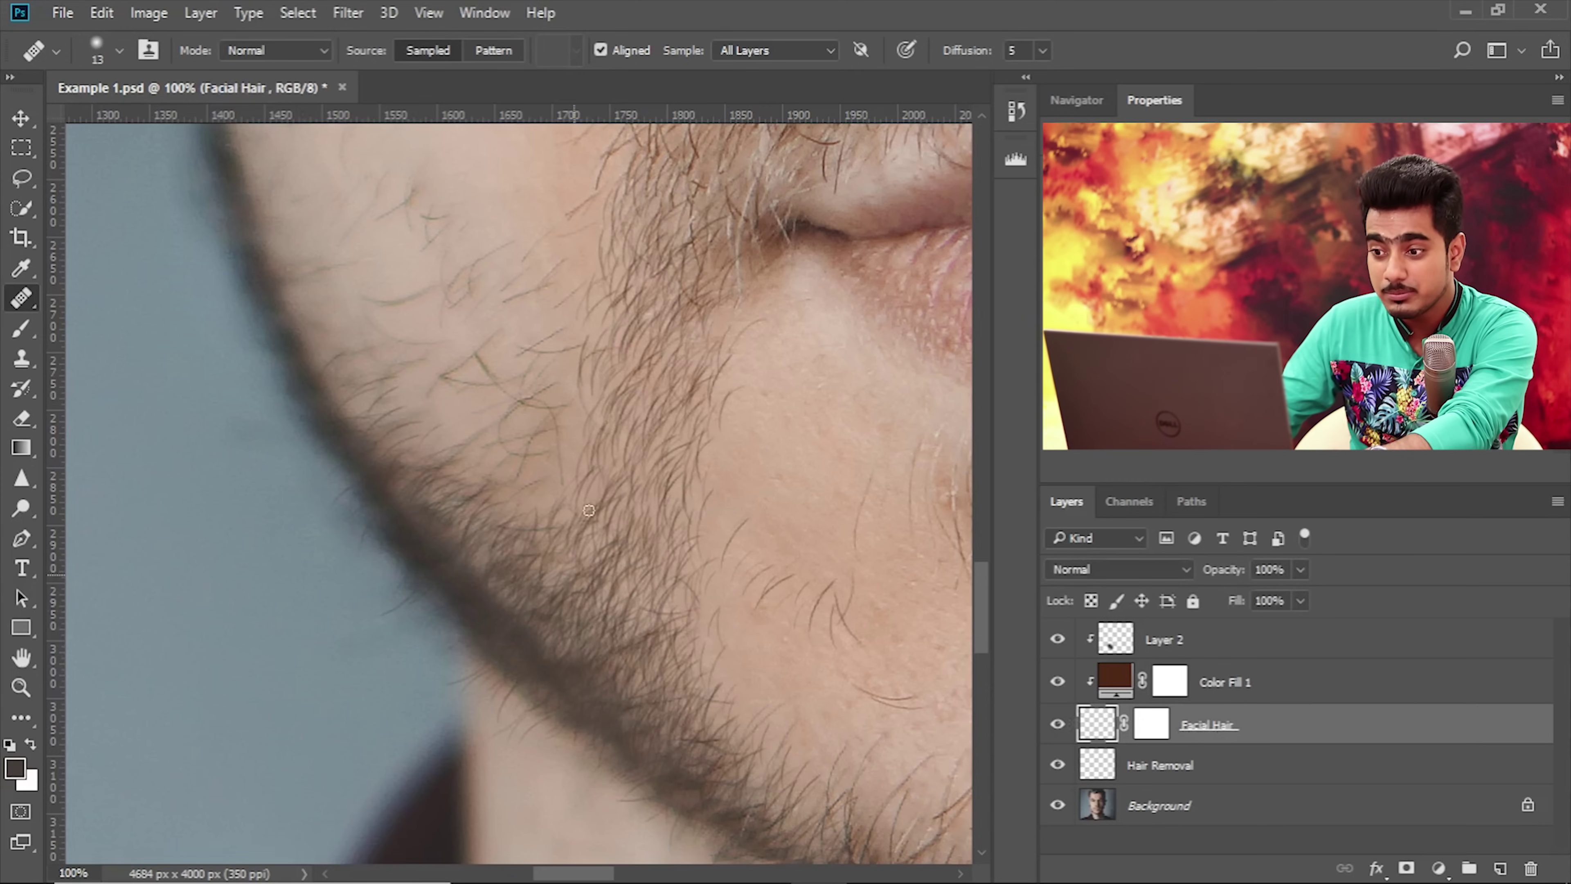
pyautogui.scroll(-2, 527, 604)
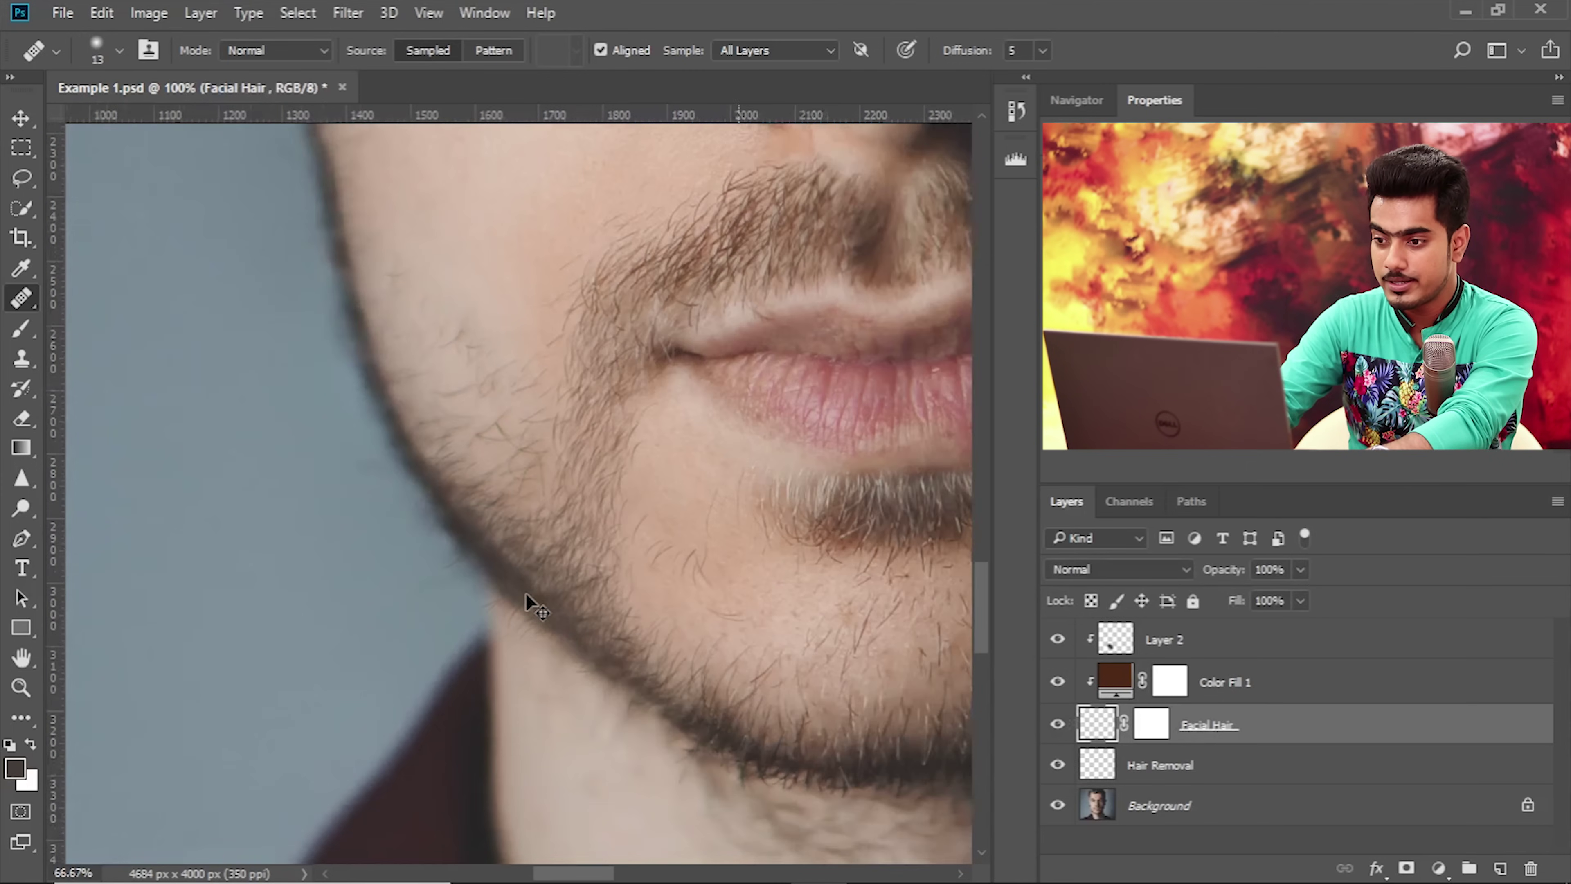
pyautogui.moveTo(634, 434); pyautogui.dragTo(568, 518)
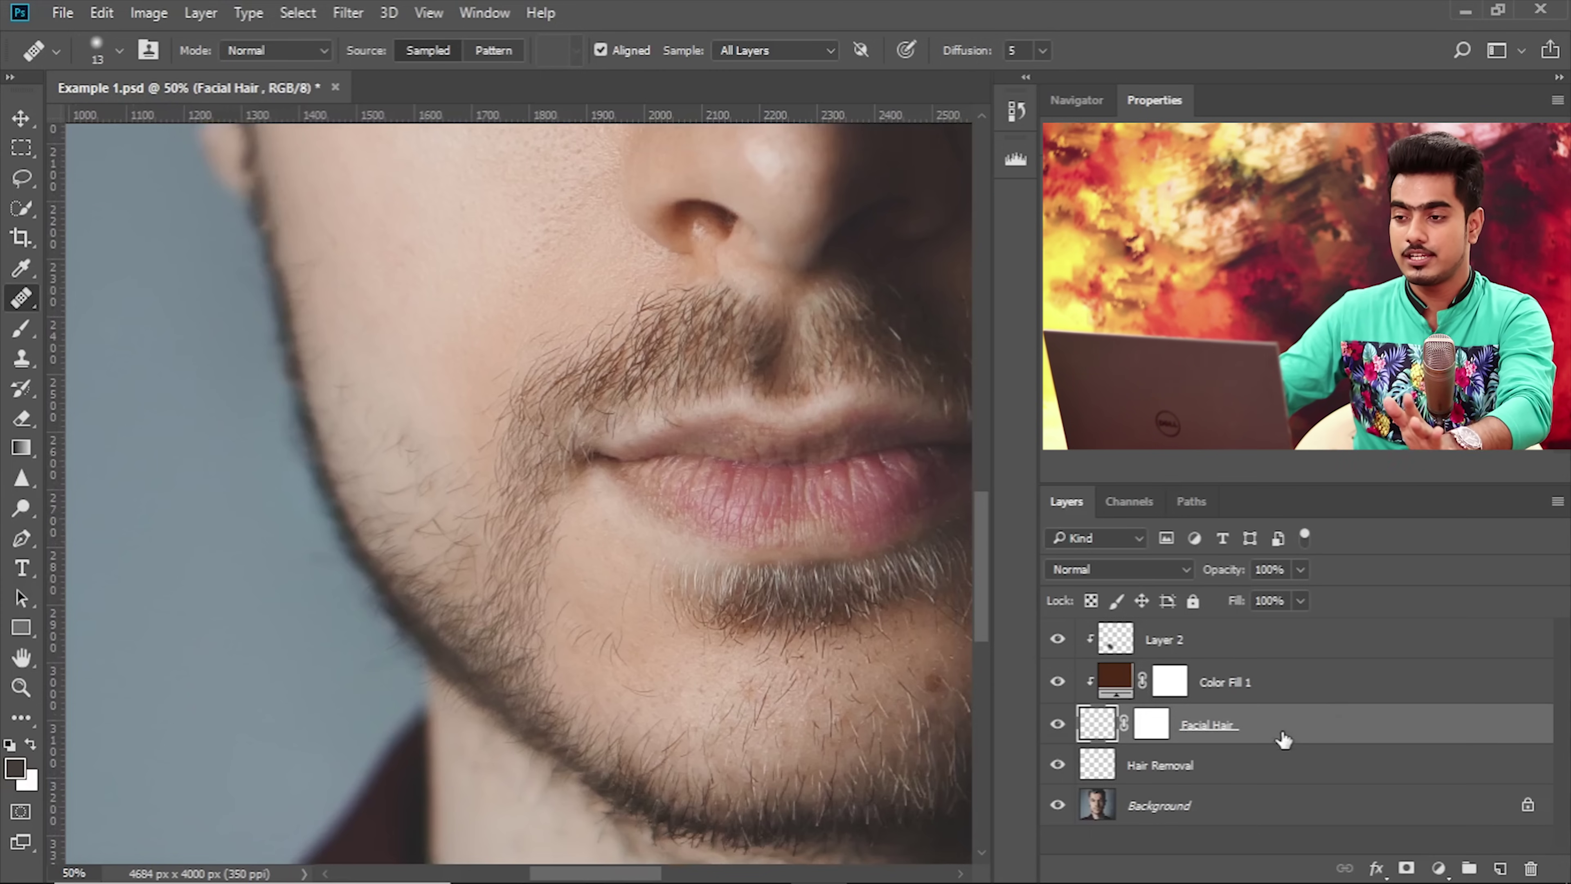
pyautogui.click(347, 12)
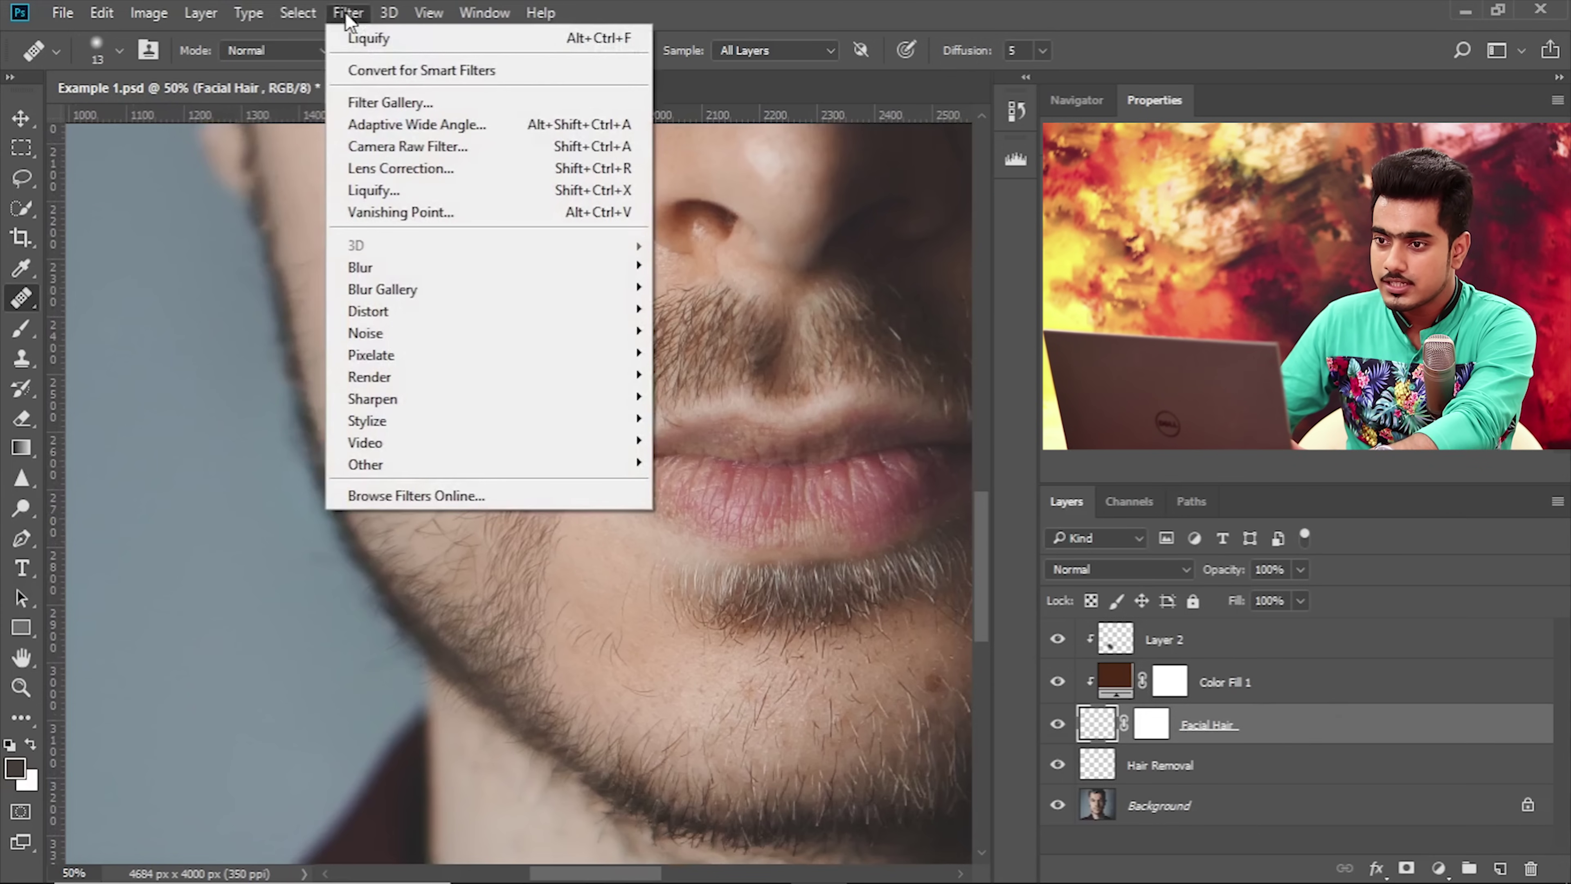
pyautogui.click(370, 69)
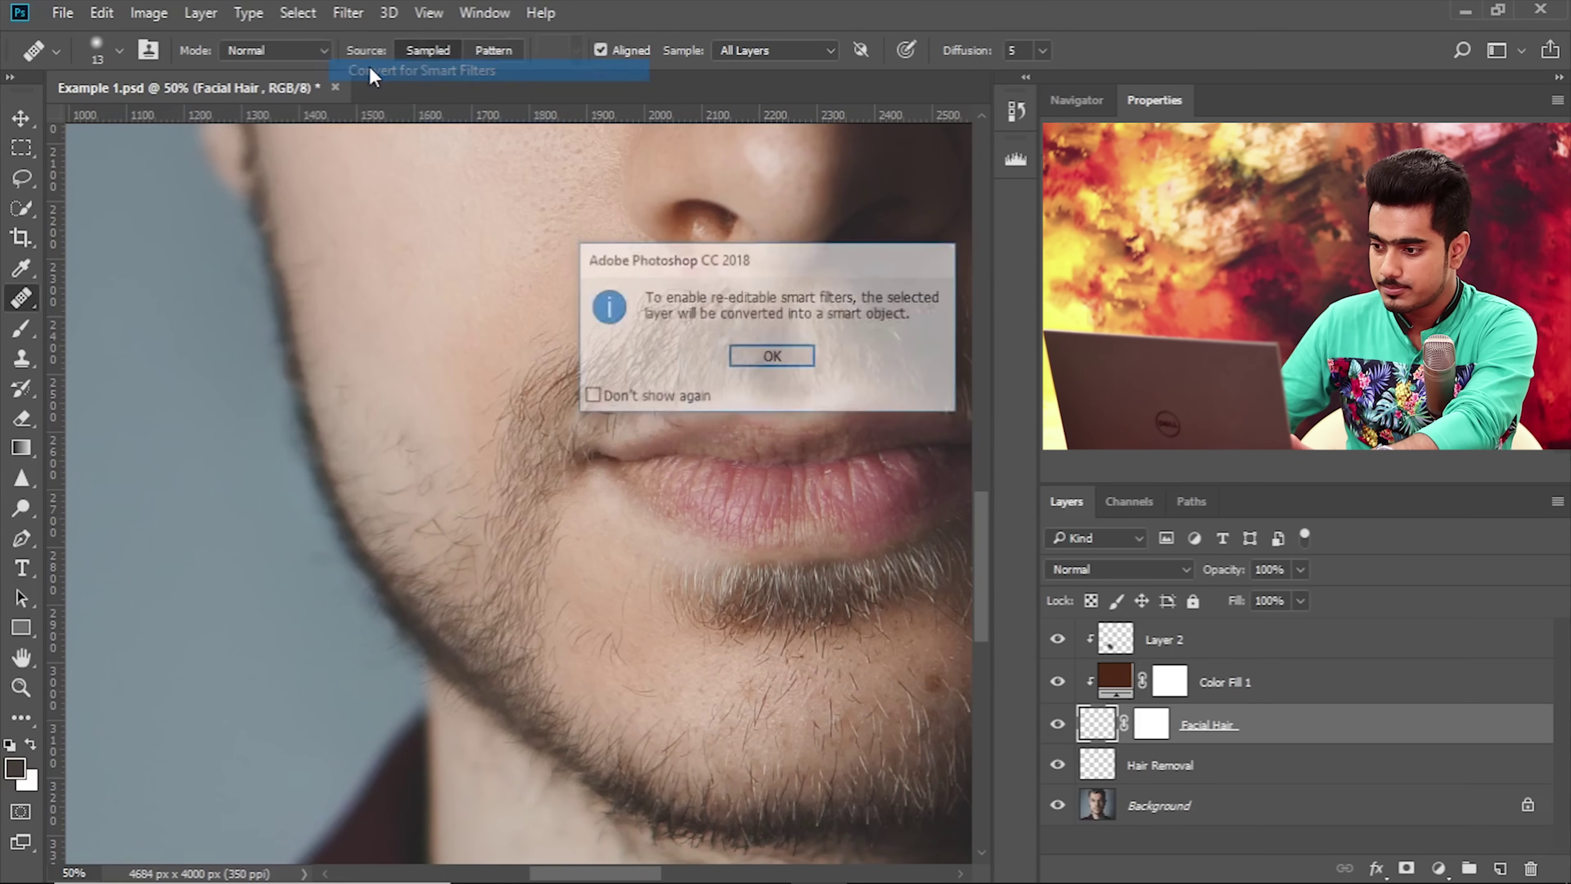
pyautogui.click(779, 358)
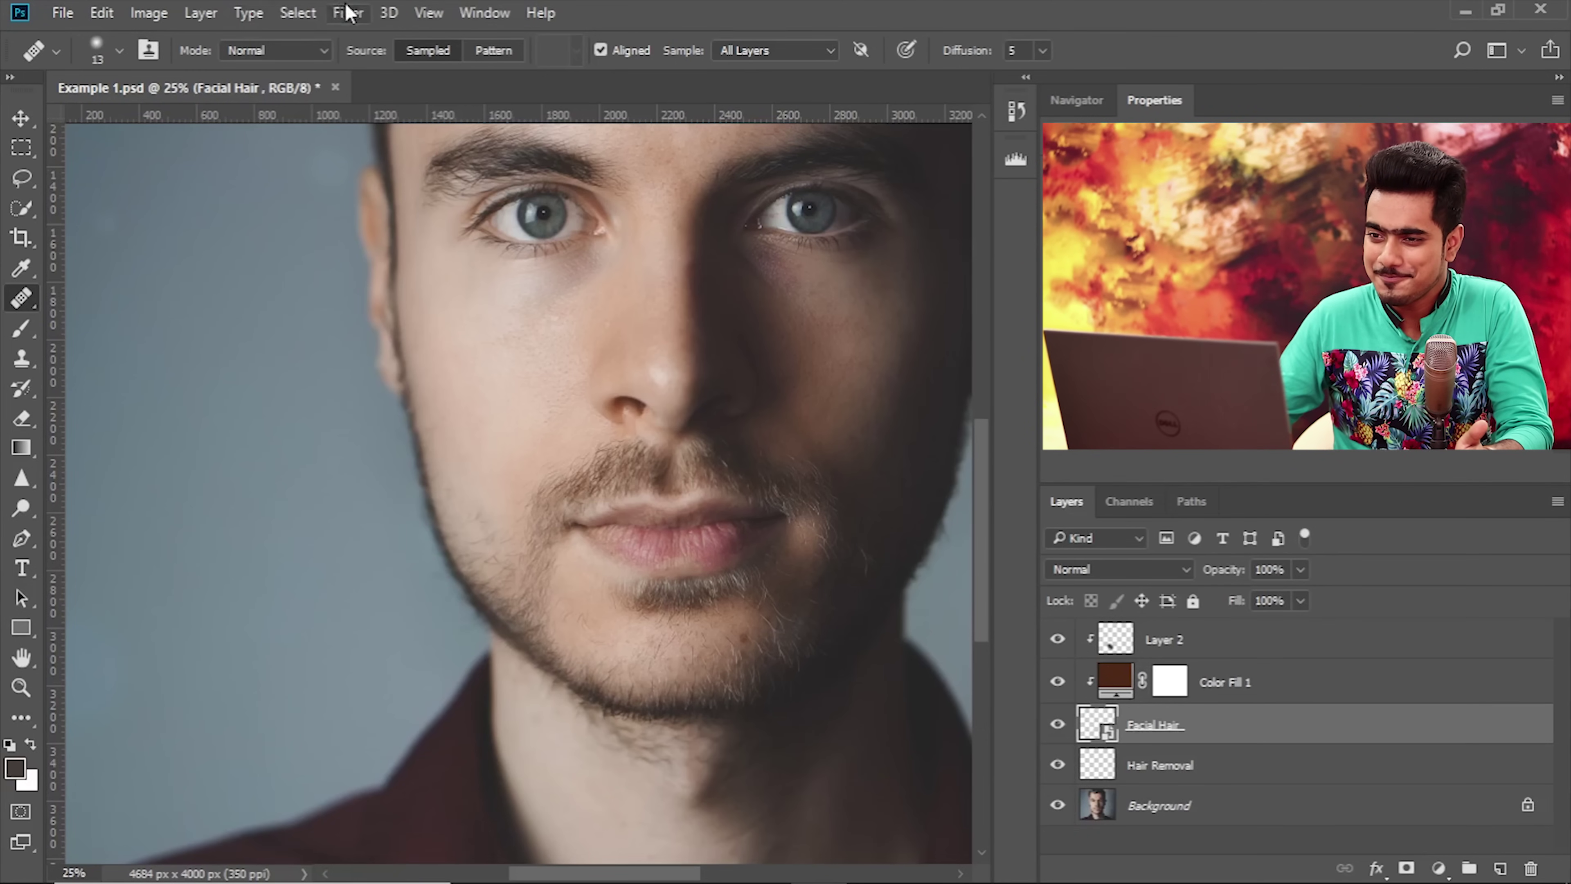
# Start a Tilt-Shift blur on the Facial Hair layer, centring it on the beard beside the mouth and angling its lines along the jaw.
pyautogui.click(347, 13)
pyautogui.moveTo(412, 290)
pyautogui.click(705, 333)
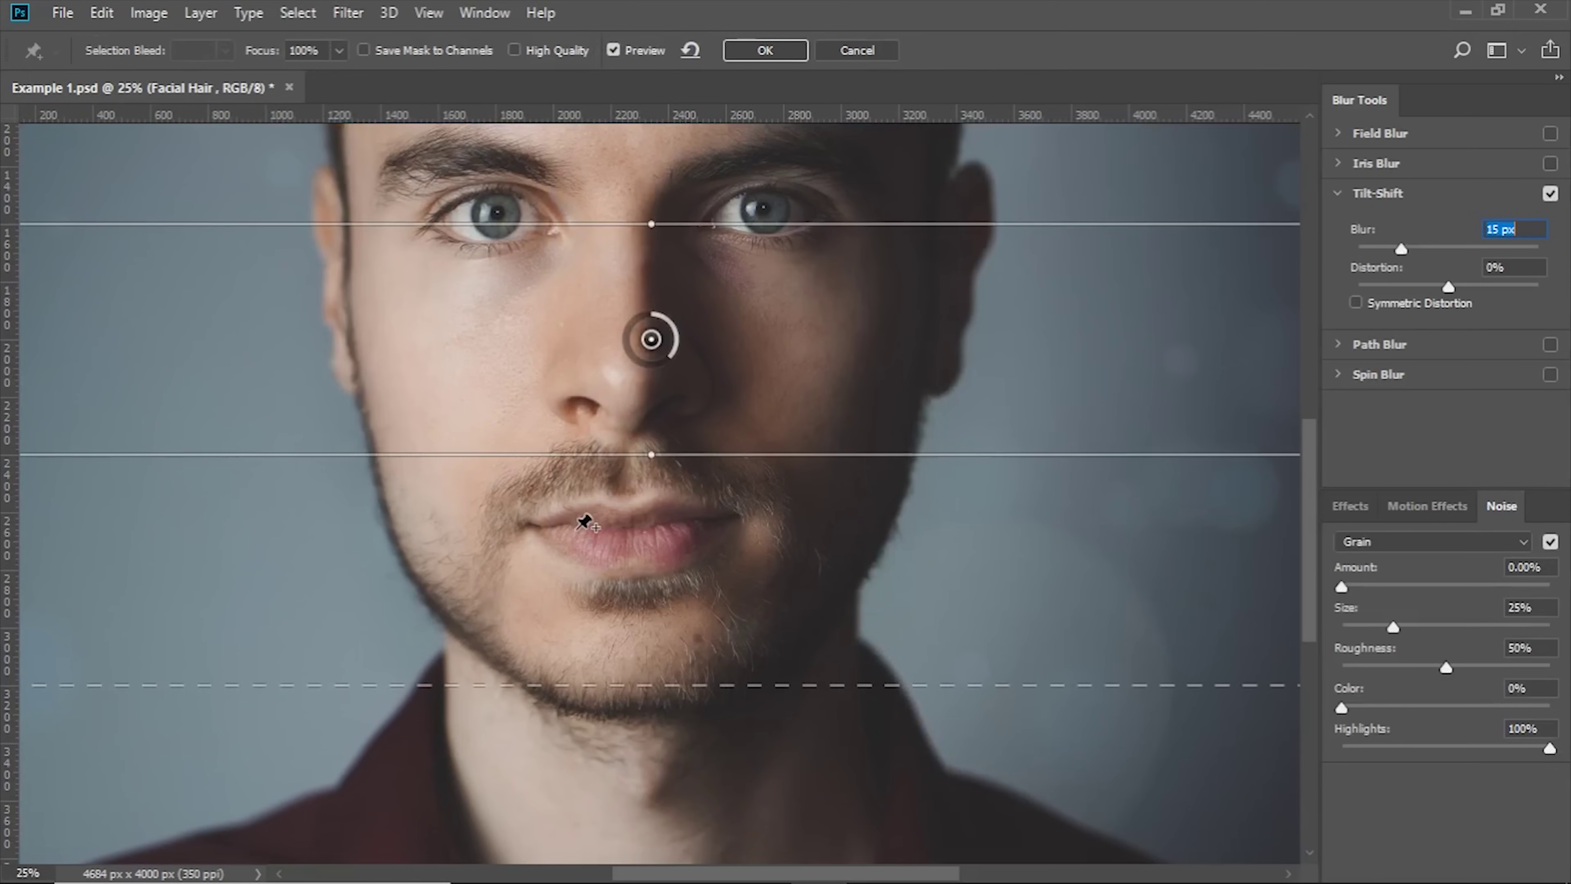
pyautogui.hotkey('ctrl', '-')
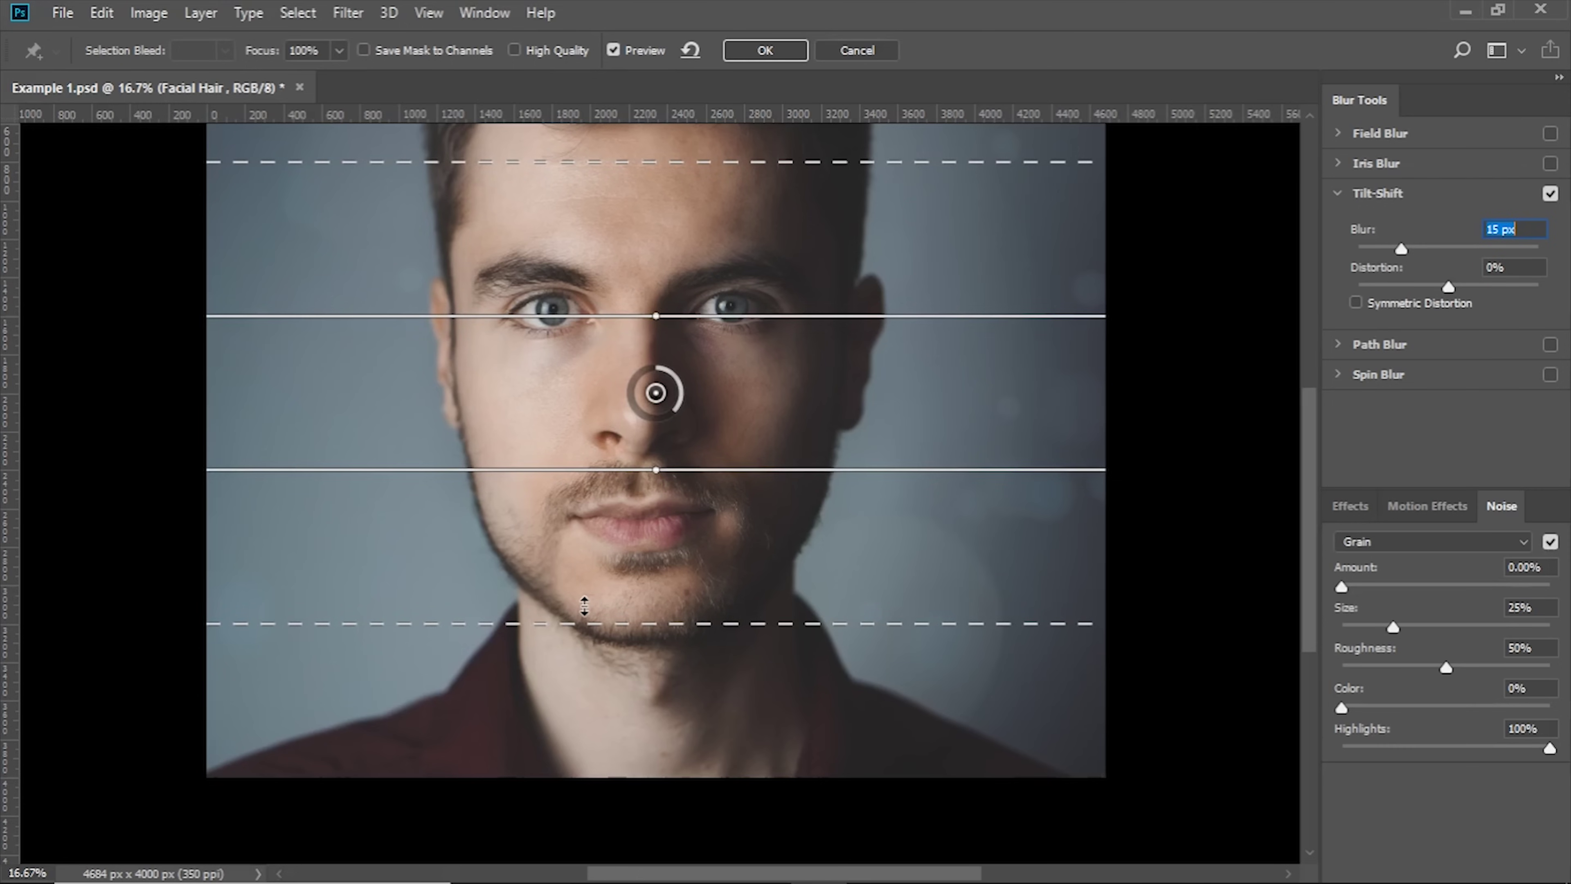
pyautogui.hotkey('ctrl', '+')
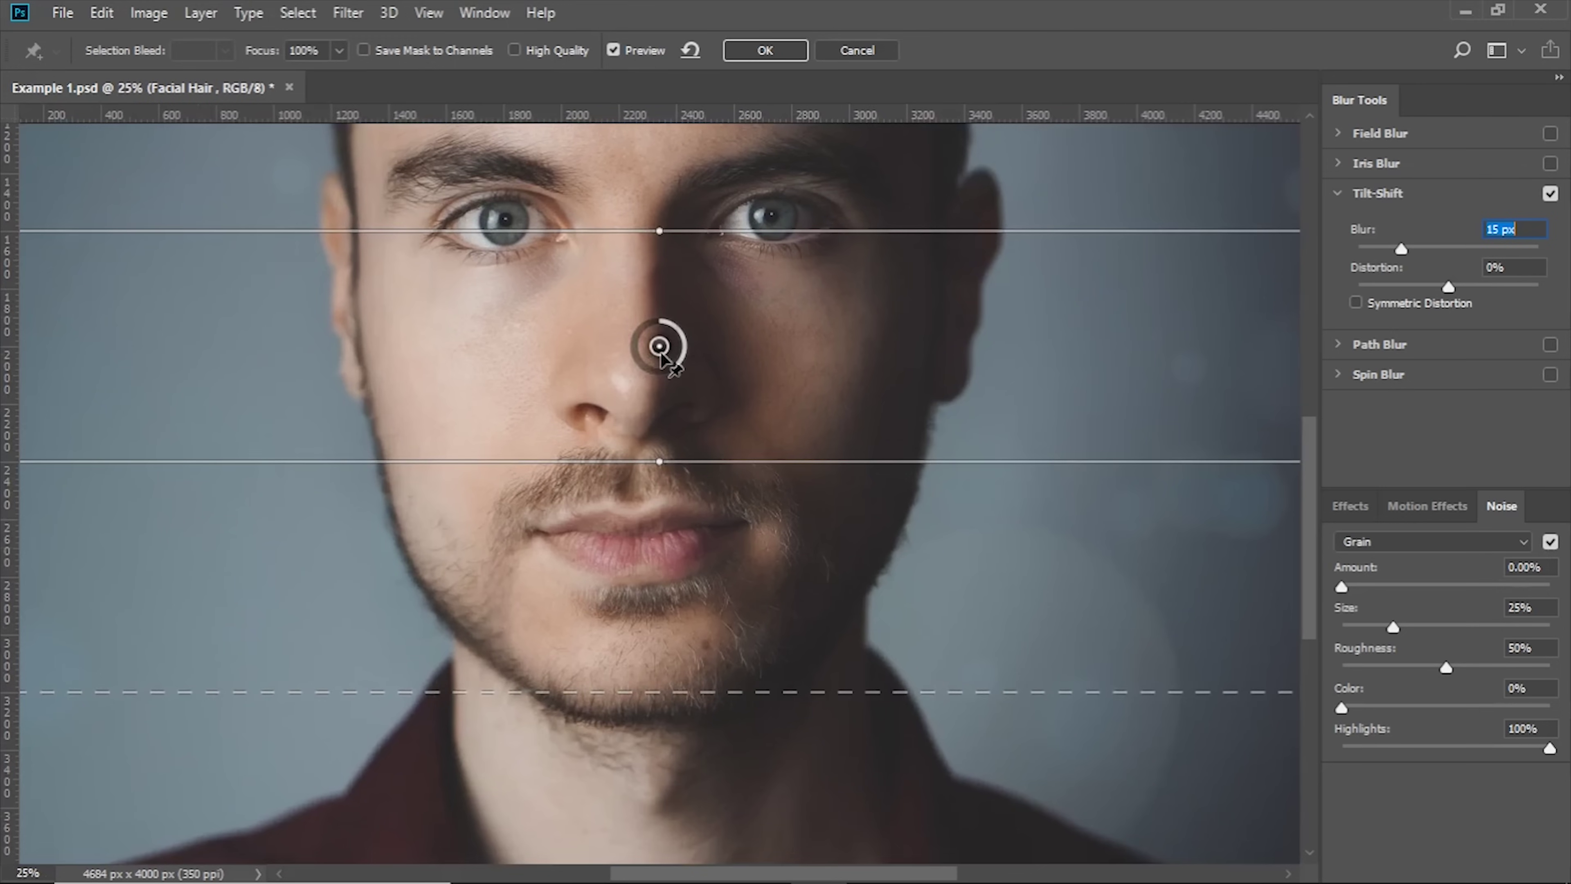
pyautogui.moveTo(659, 346); pyautogui.dragTo(493, 594)
pyautogui.moveTo(493, 469); pyautogui.dragTo(586, 532)
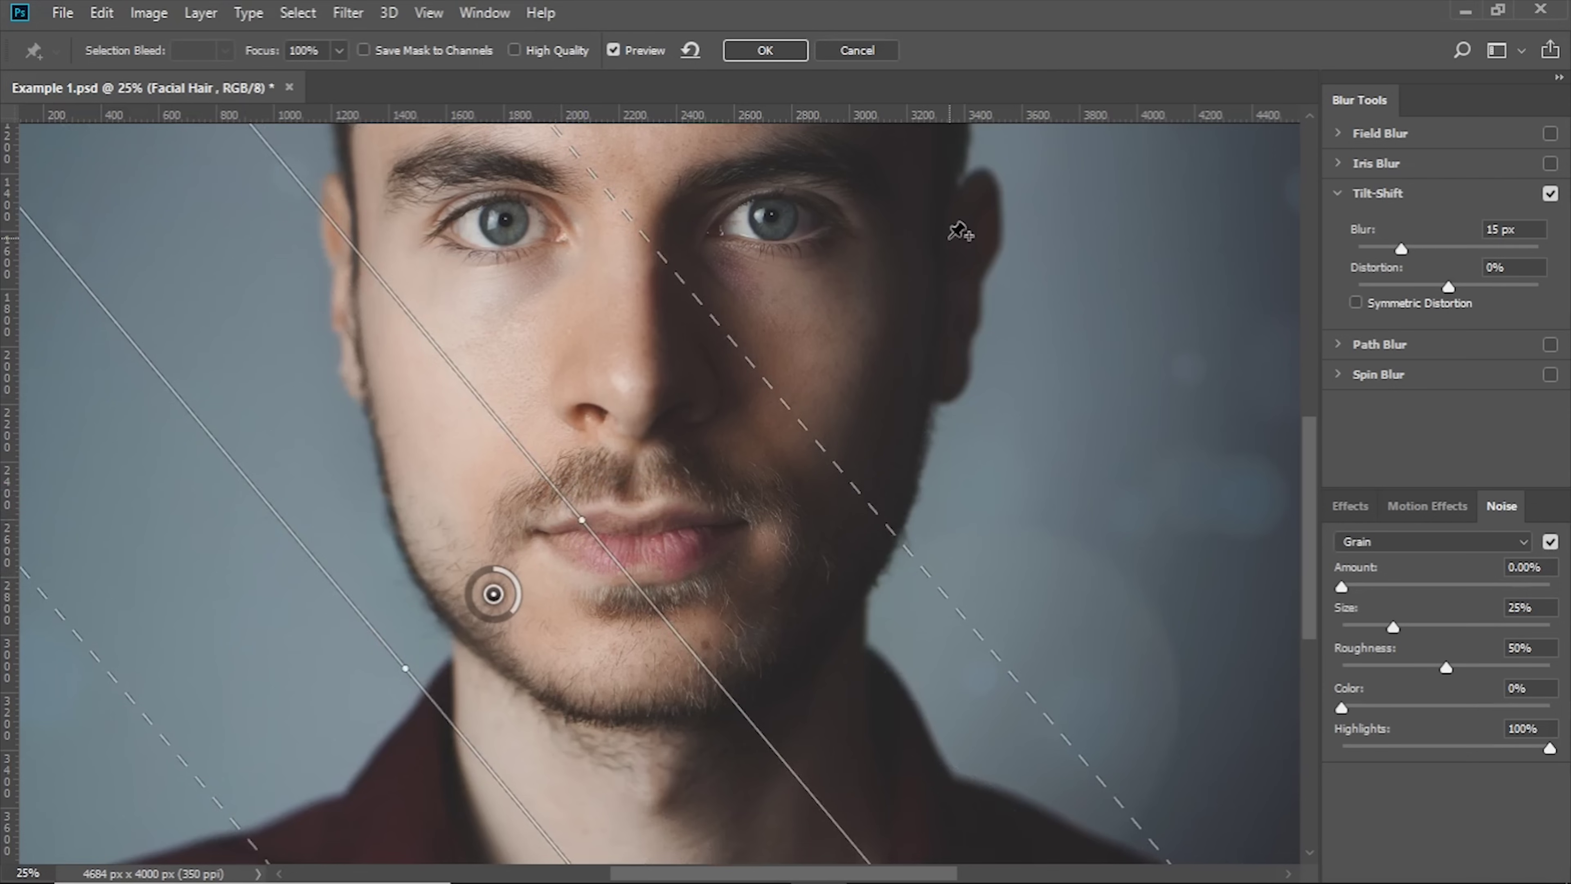
# Push the Tilt-Shift boundaries on the face side far out past the upper corner of the photo, keeping the face in focus.
pyautogui.hotkey('ctrl', '-')
pyautogui.hotkey('ctrl', '-')
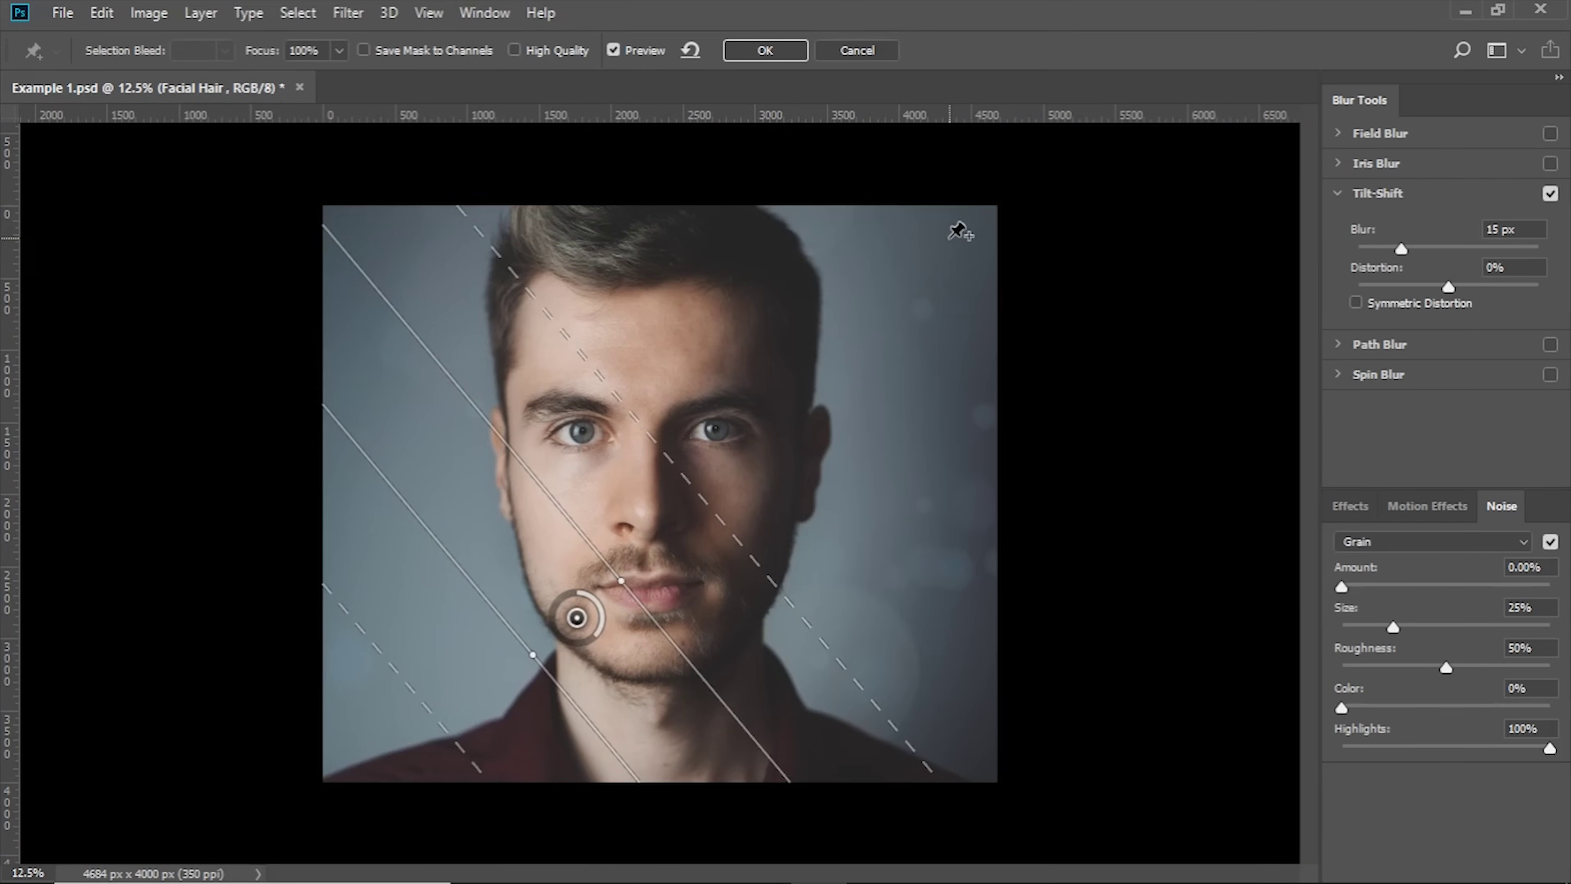
pyautogui.moveTo(653, 619); pyautogui.dragTo(1070, 210)
pyautogui.hotkey('ctrl', '+')
pyautogui.hotkey('ctrl', '+')
pyautogui.hotkey('ctrl', '+')
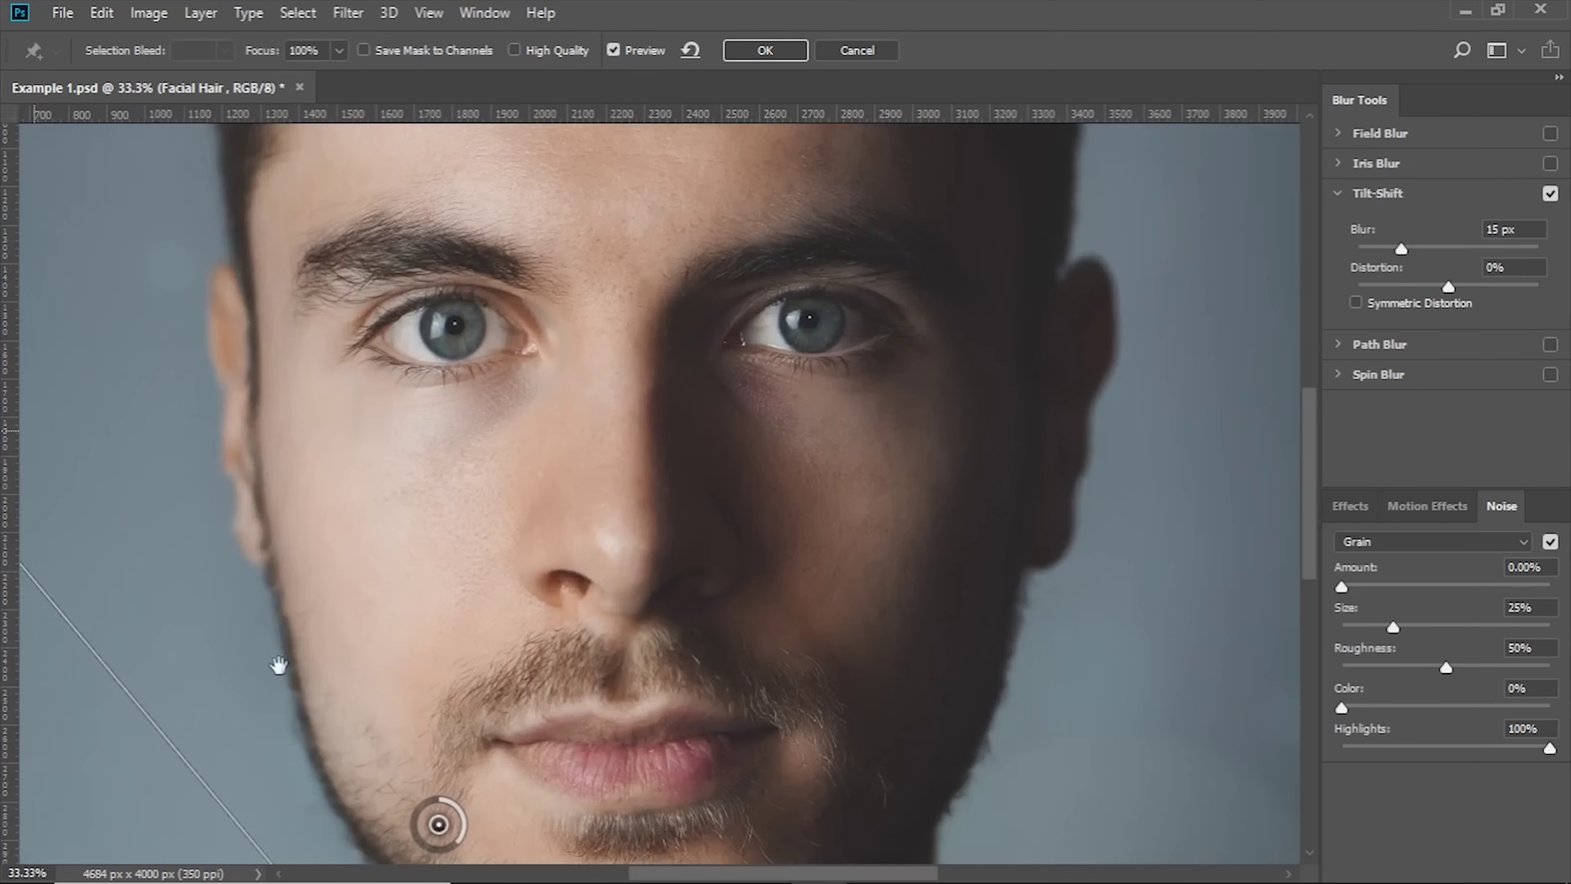
# Pull the outer Tilt-Shift focus line onto the blur centre and bring its dashed line in to the jaw edge.
pyautogui.moveTo(278, 666); pyautogui.dragTo(425, 533)
pyautogui.moveTo(522, 708); pyautogui.dragTo(535, 700)
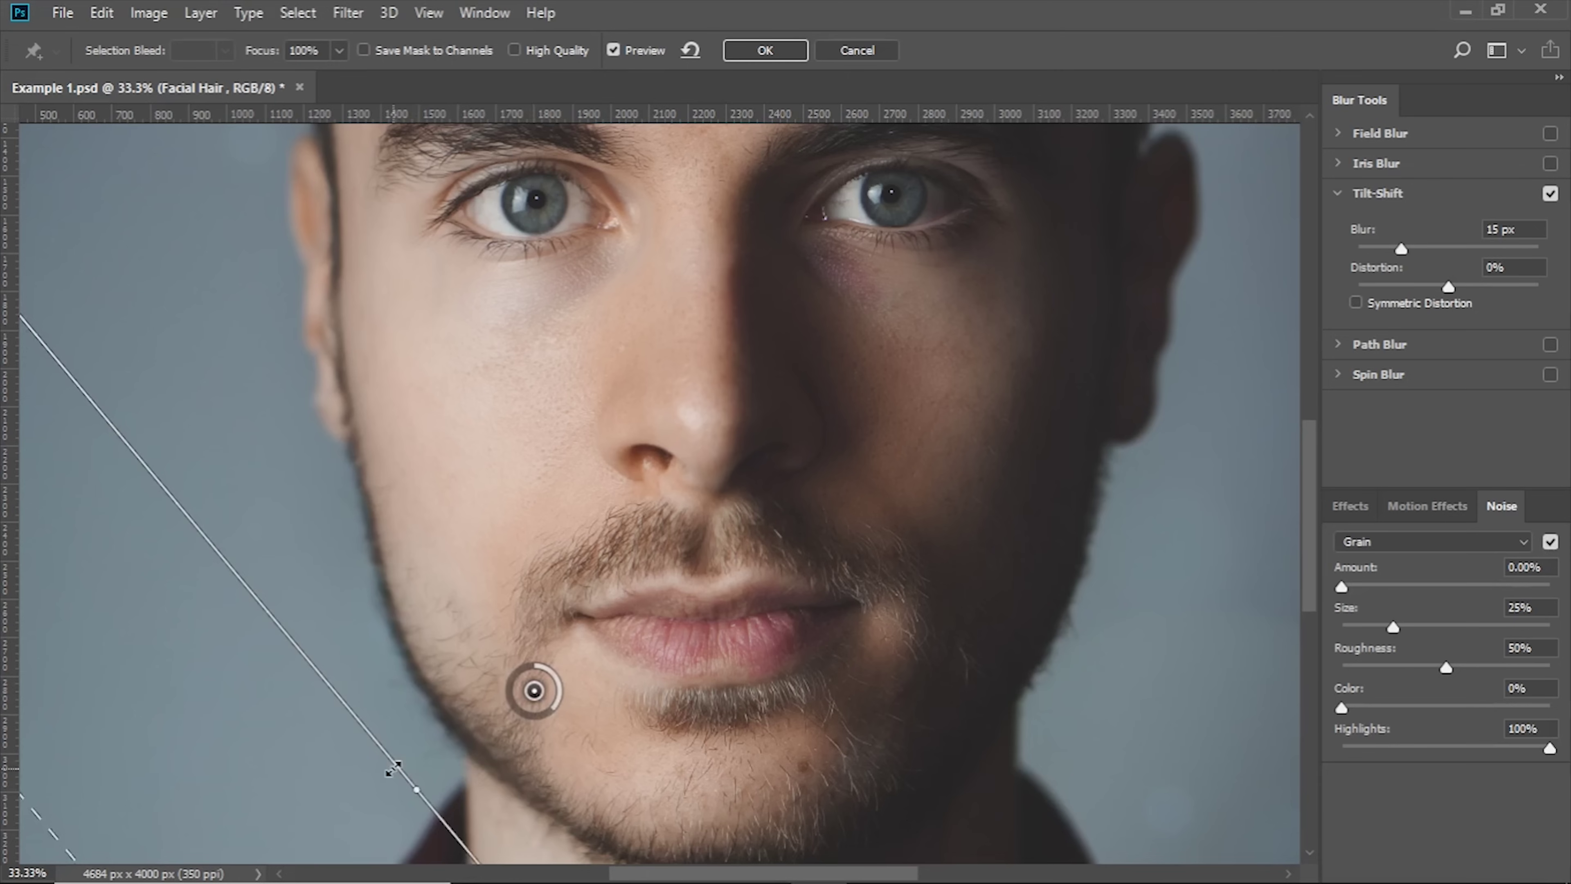
pyautogui.moveTo(421, 749); pyautogui.dragTo(535, 650)
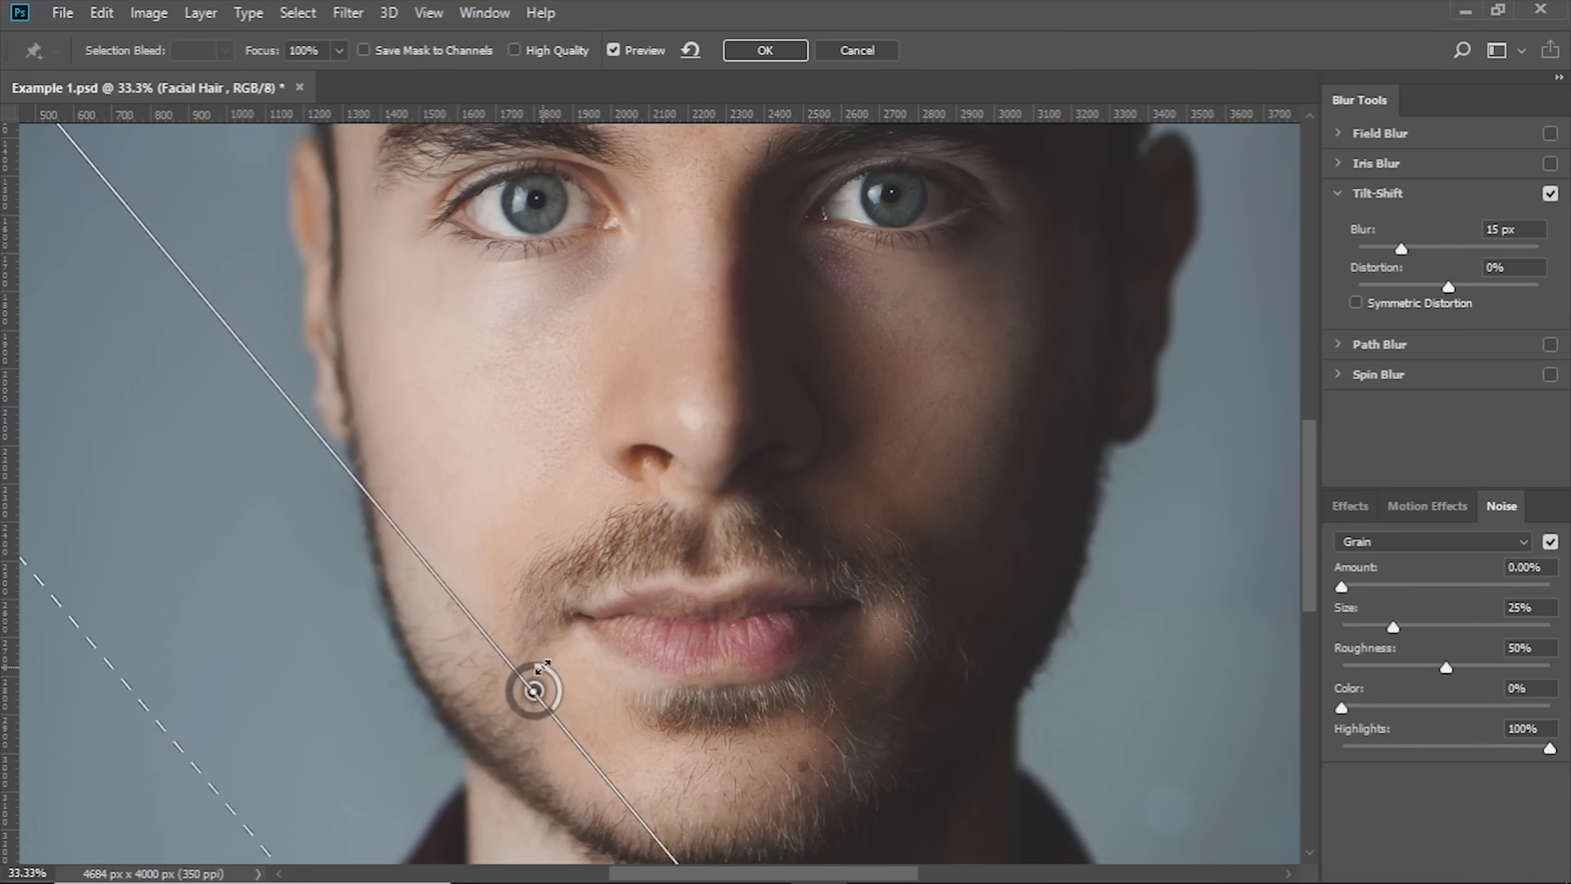
pyautogui.moveTo(254, 796); pyautogui.dragTo(438, 703)
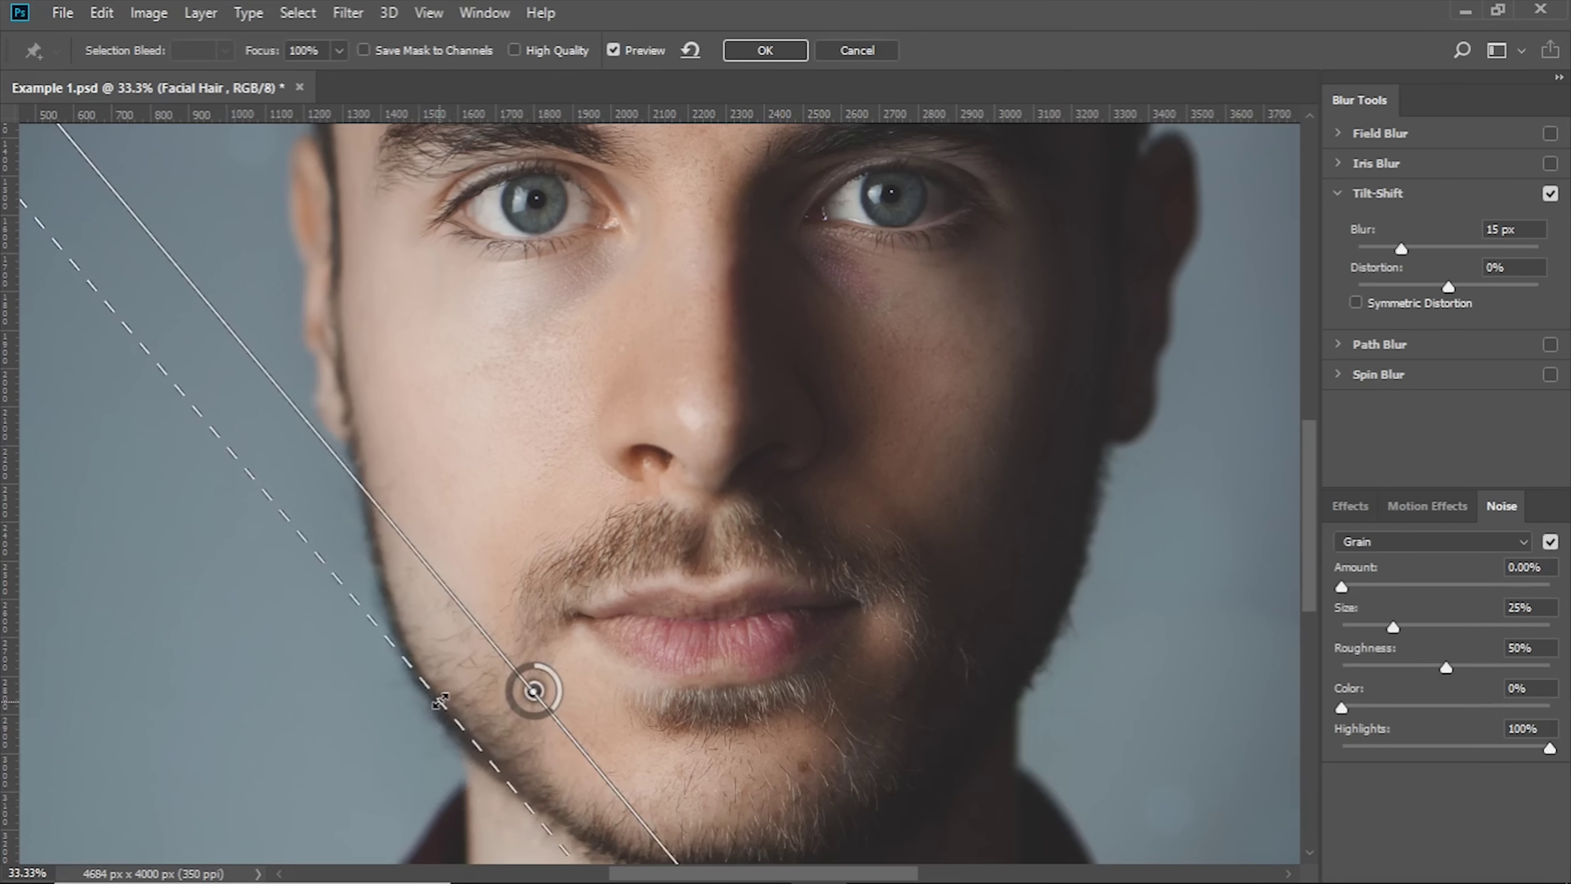
# Try Tilt-Shift blur amounts of 0, 6 and 4 px on the beard, with the dashed line slightly inside the jaw edge.
pyautogui.moveTo(1401, 248); pyautogui.dragTo(1362, 250)
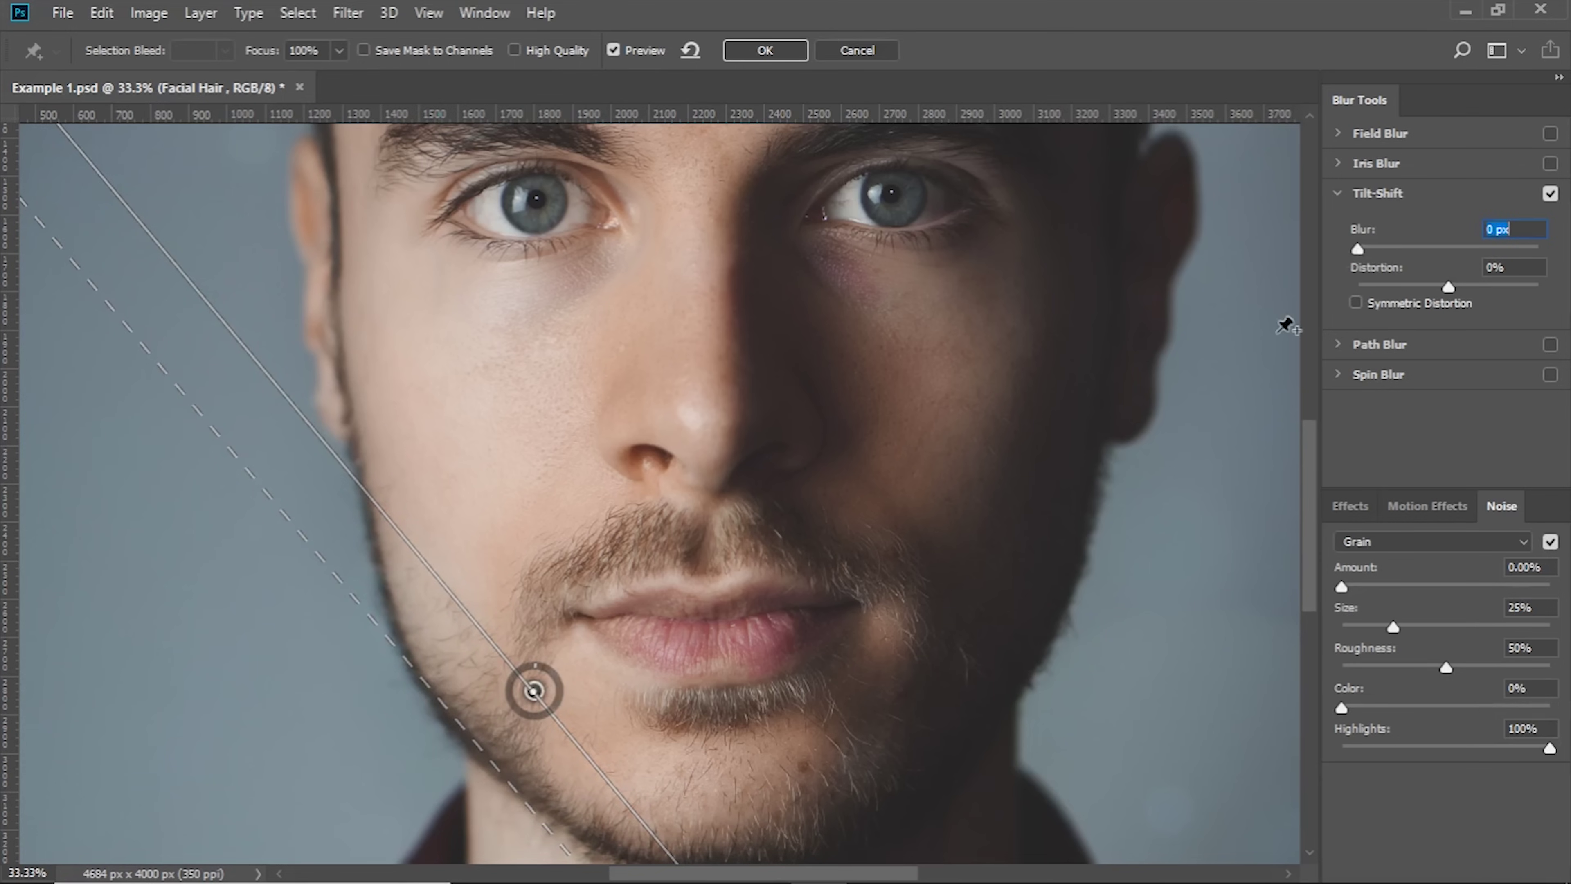
pyautogui.hotkey('ctrl', '+')
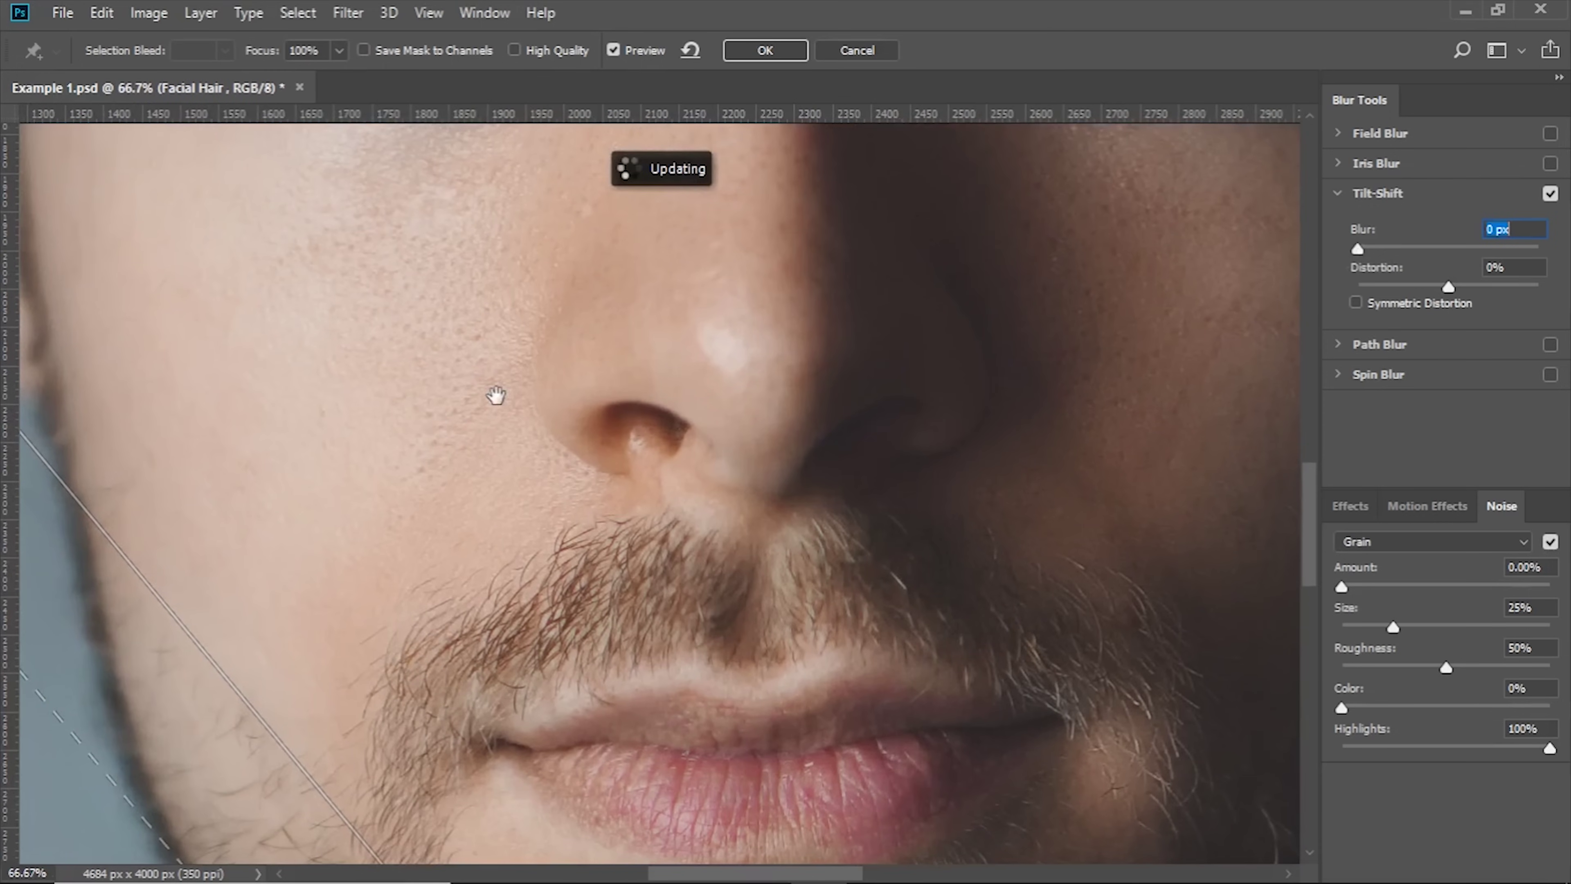
pyautogui.scroll(-5, 498, 260)
pyautogui.hscroll(-2, 497, 260)
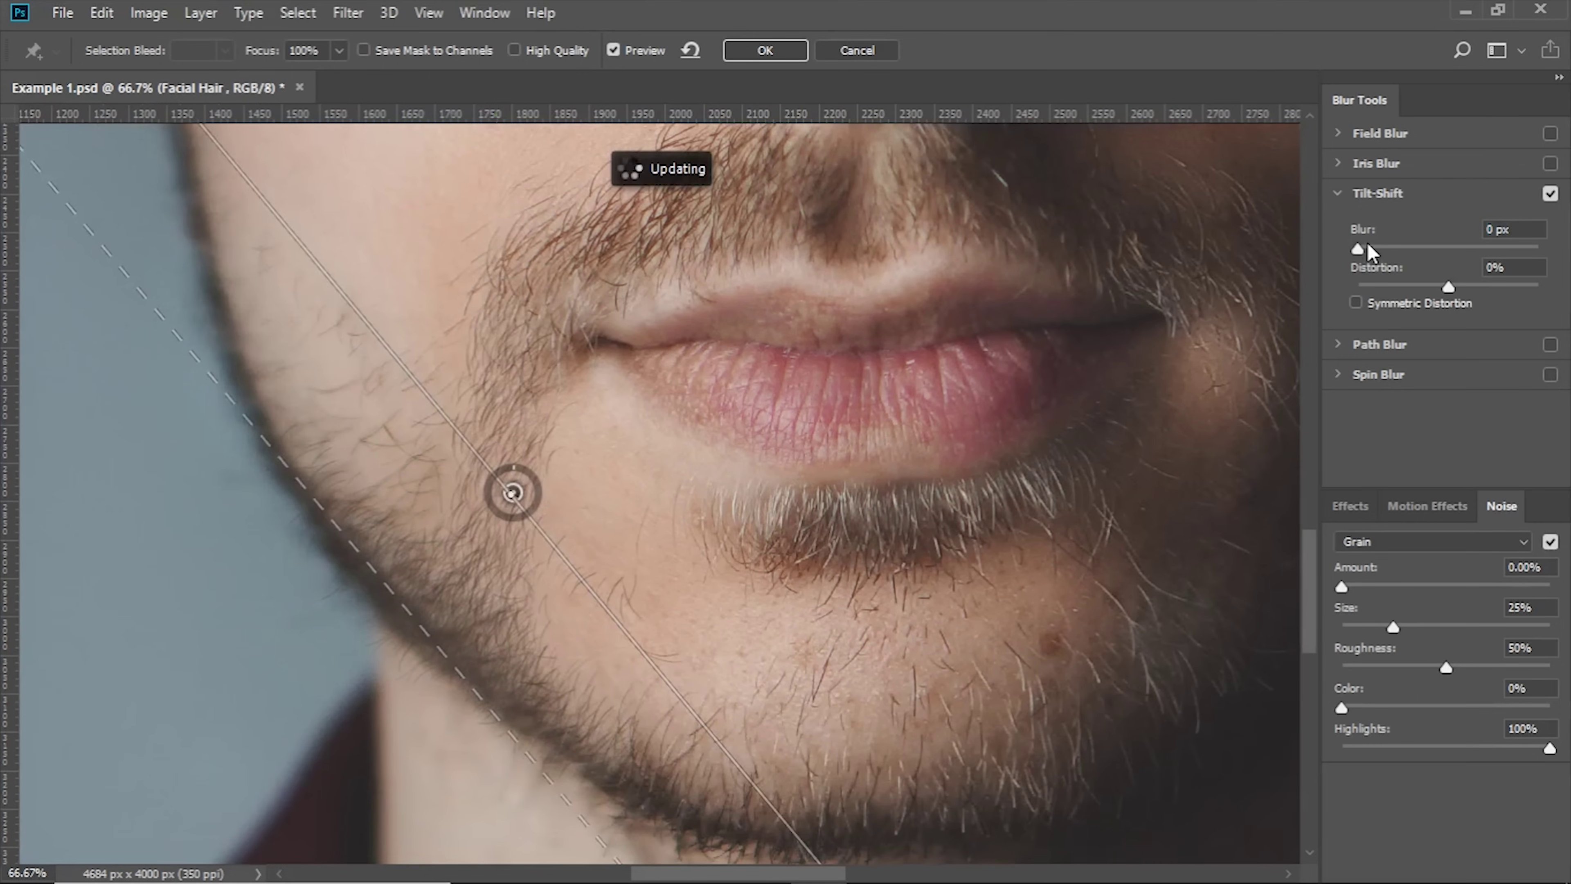
pyautogui.moveTo(1358, 250); pyautogui.dragTo(1377, 249)
pyautogui.click(1380, 248)
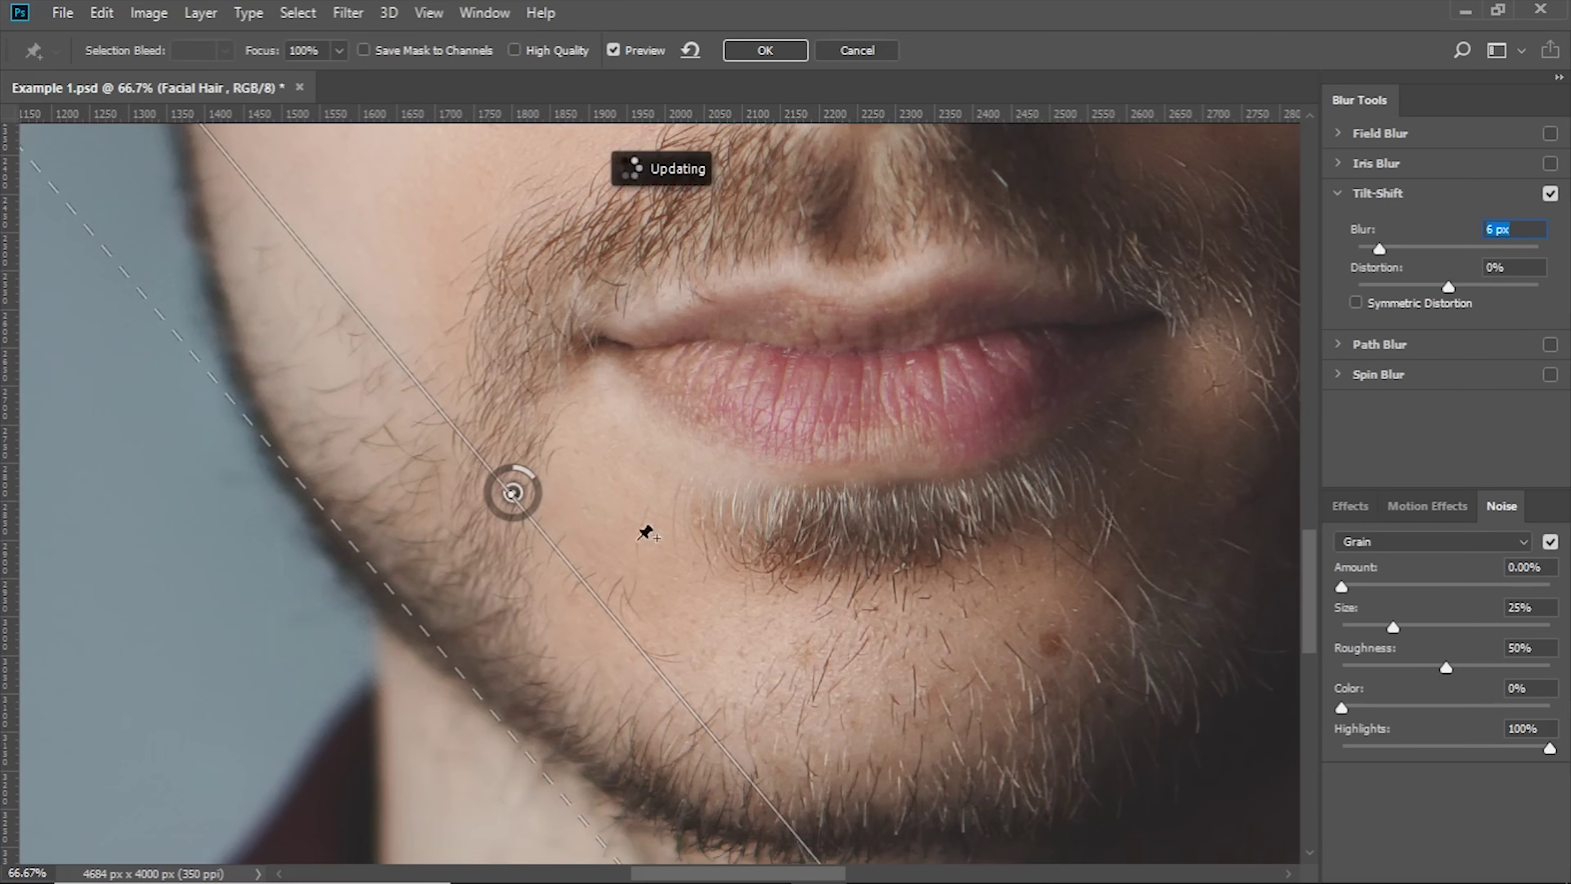
pyautogui.write('4')
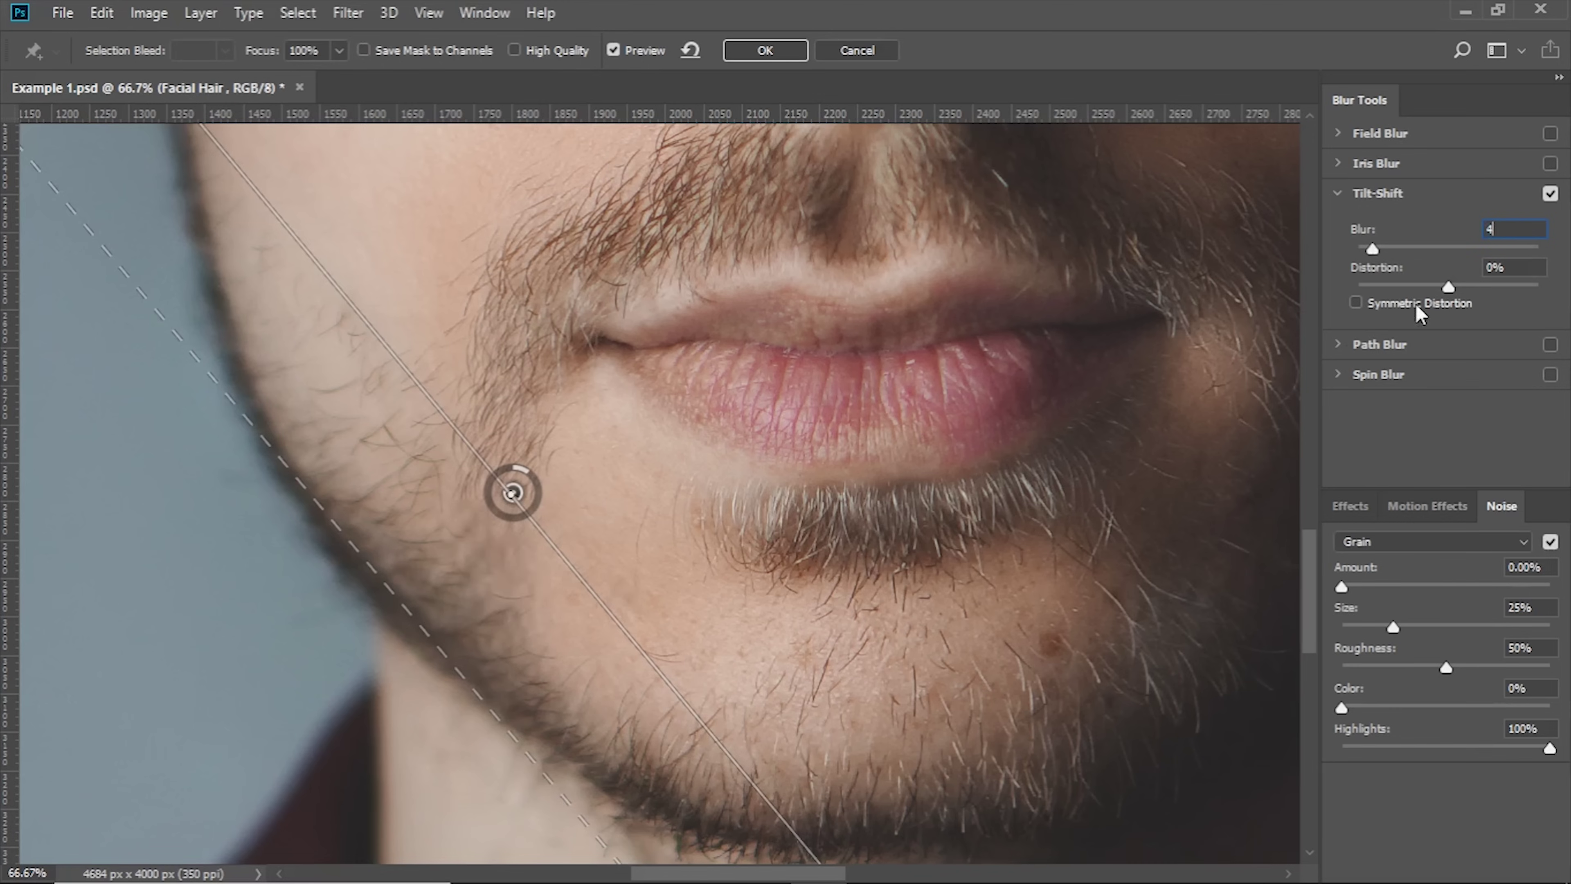
pyautogui.press('Return')
pyautogui.moveTo(414, 624); pyautogui.dragTo(427, 608)
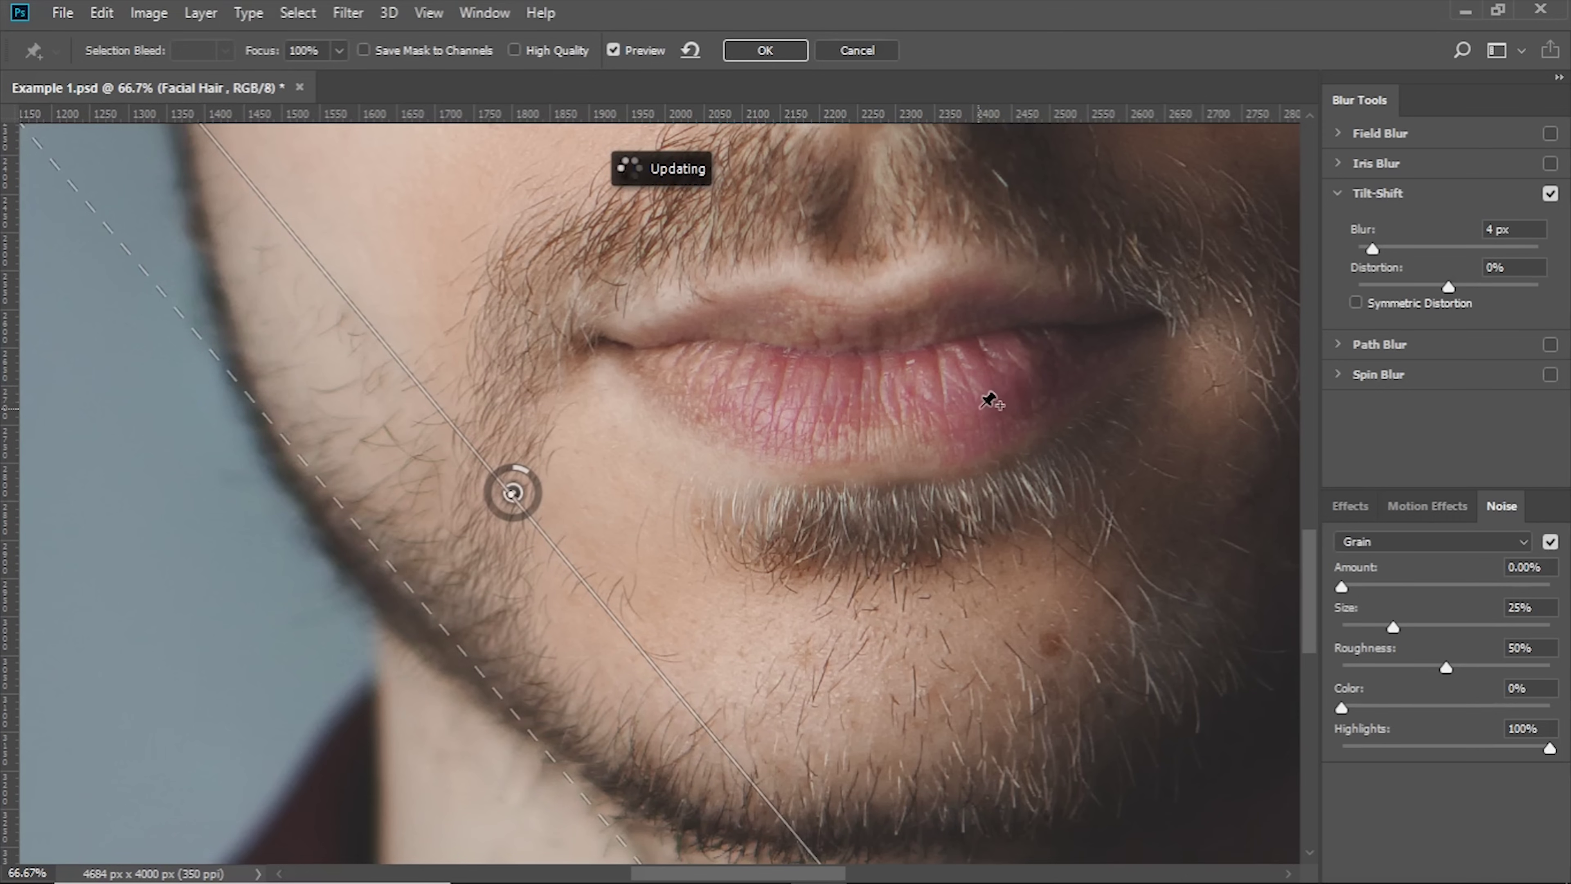
# Set the Tilt-Shift blur to 5 px, move the dashed line back out to the jaw edge, and apply the filter.
pyautogui.doubleClick(1513, 228)
pyautogui.write('5')
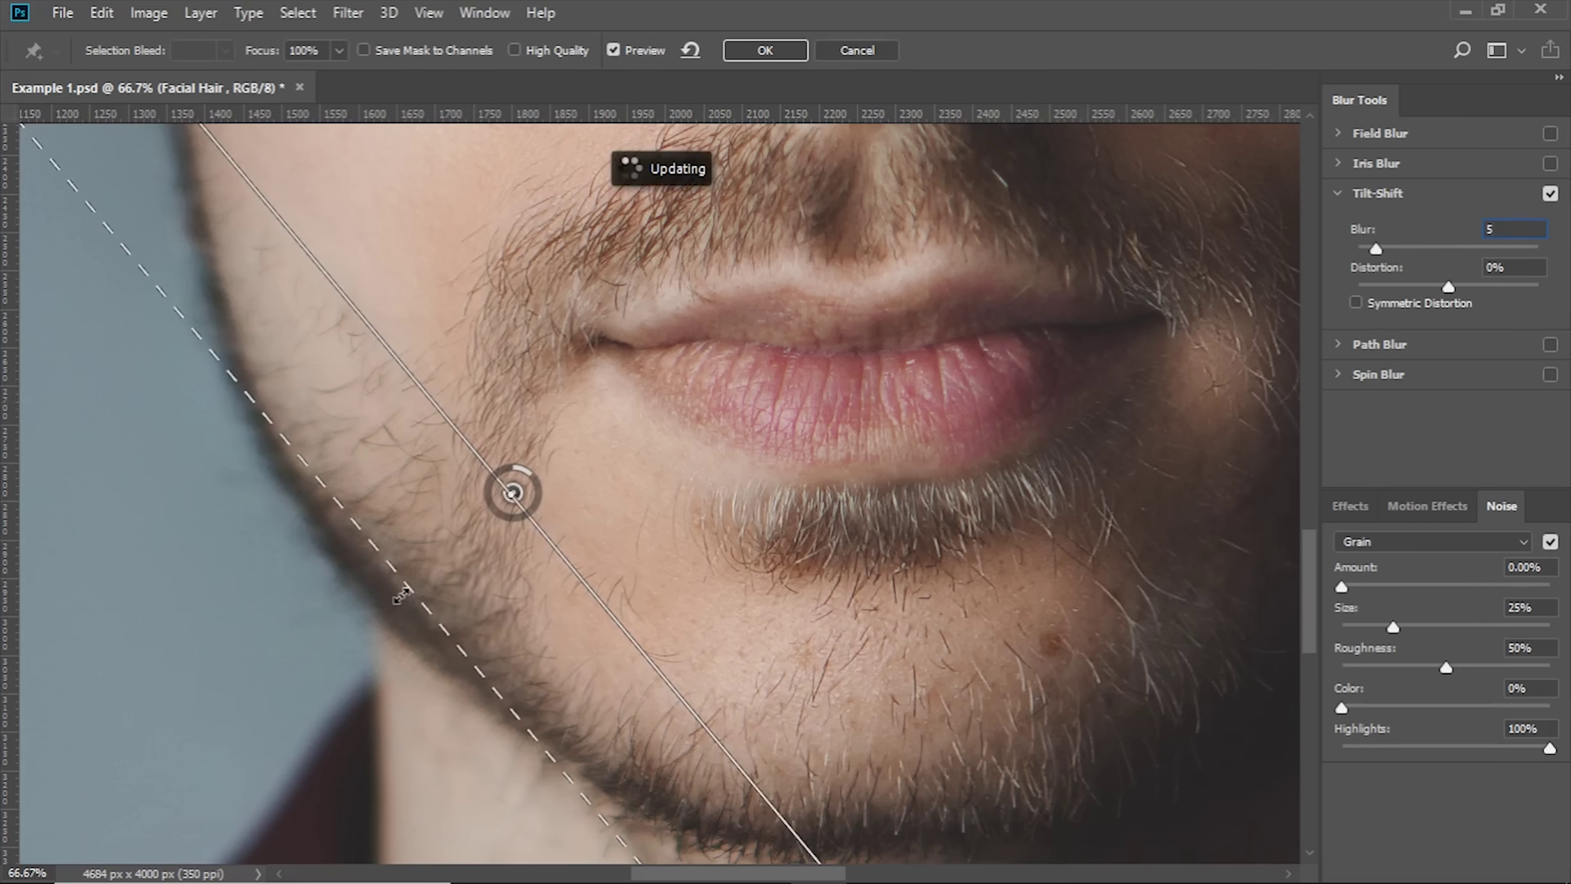
pyautogui.moveTo(403, 591); pyautogui.dragTo(378, 612)
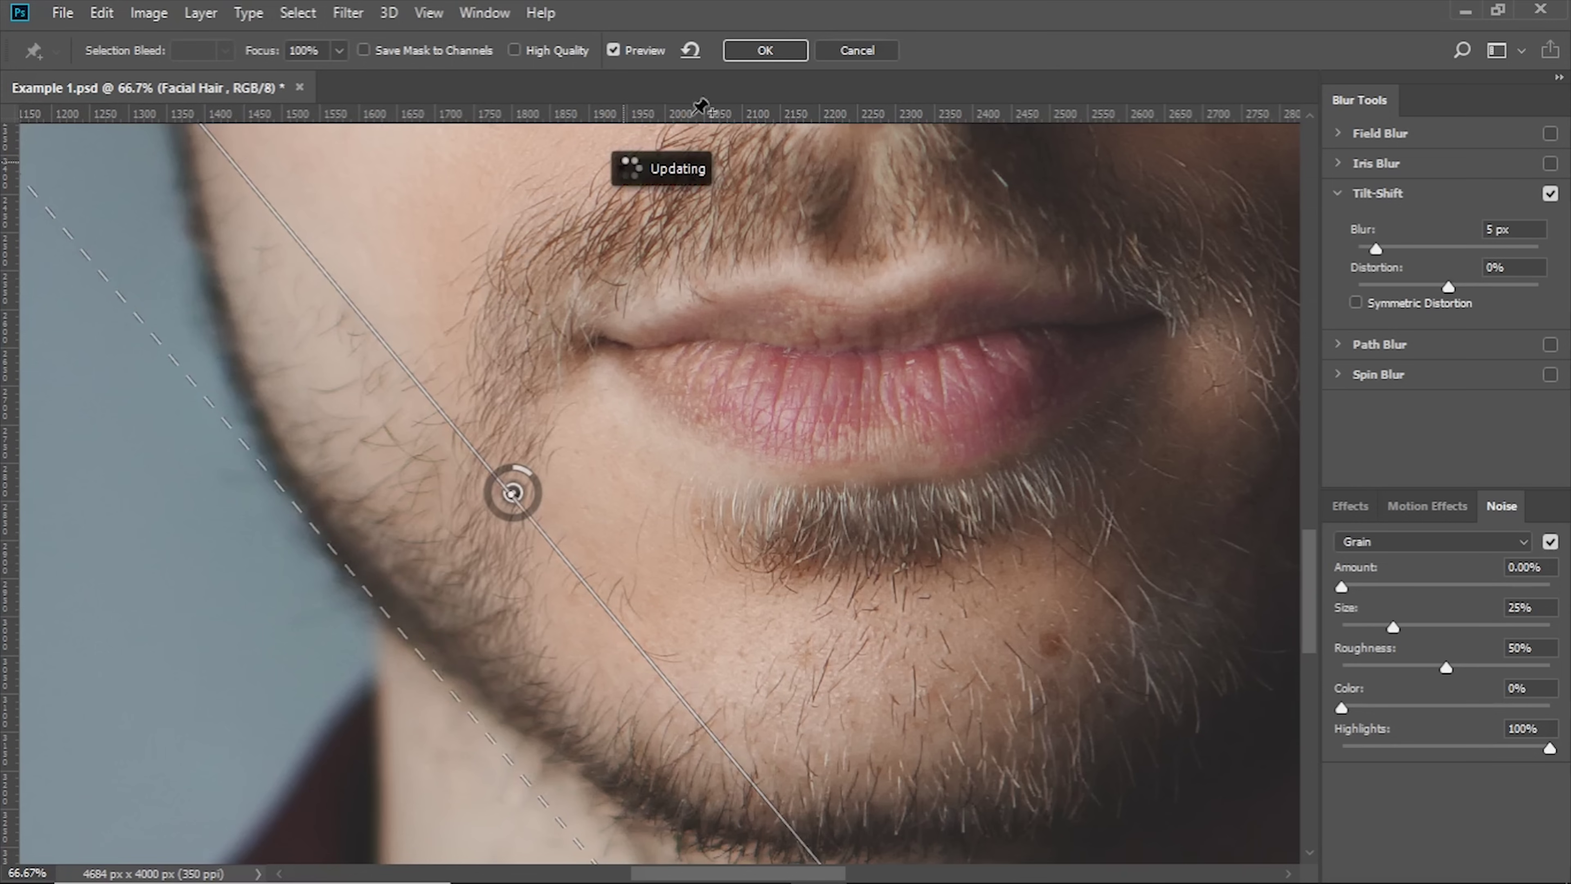
pyautogui.click(765, 51)
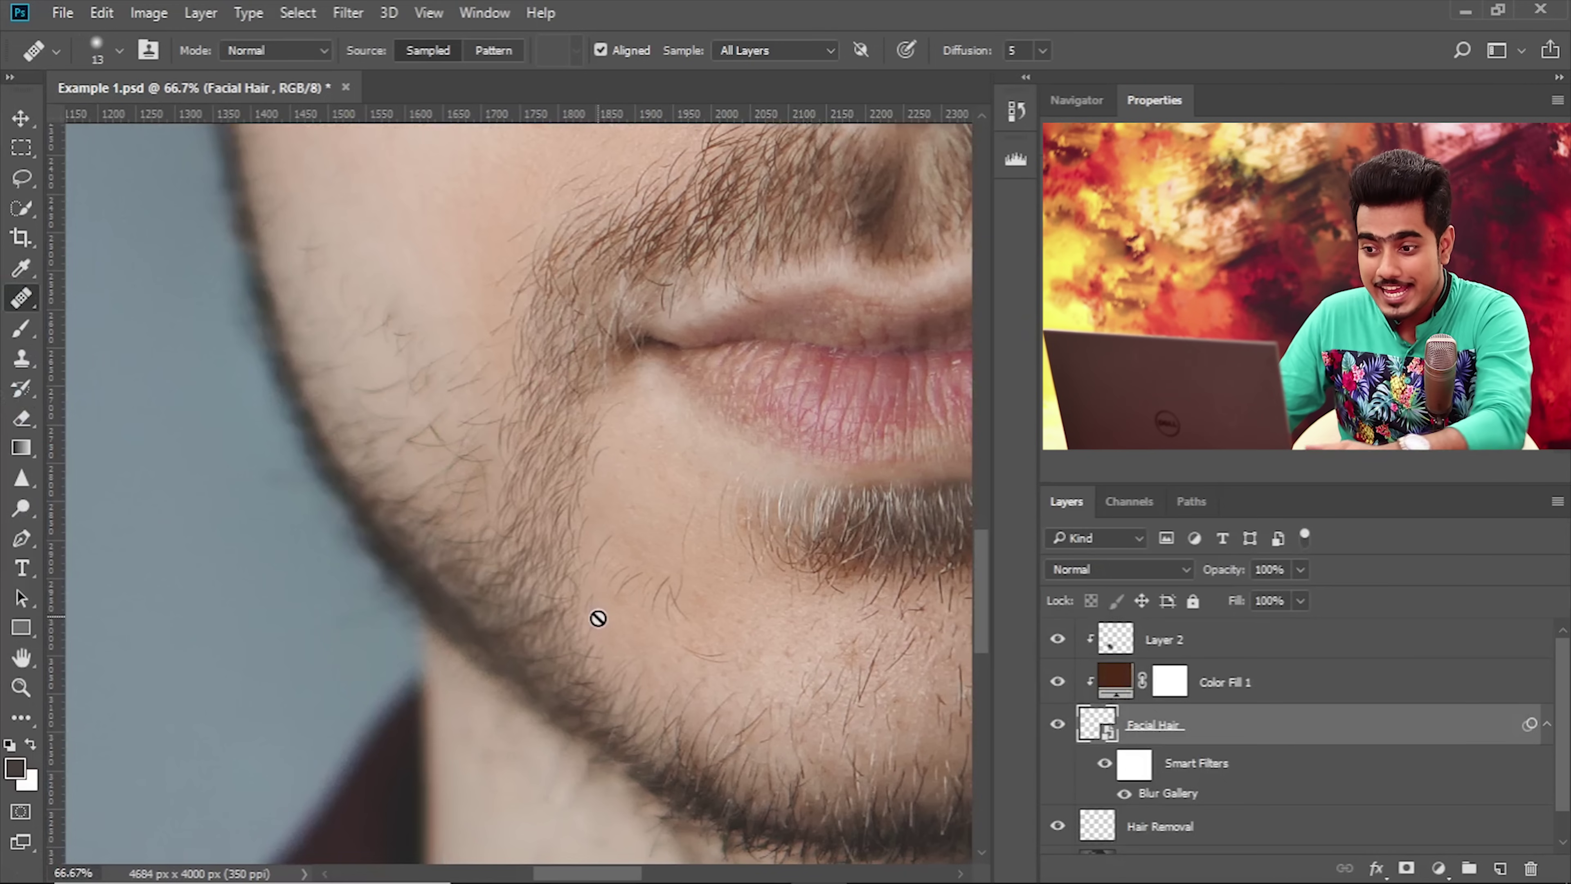
# Compare the jaw and cheek with the blurred Facial Hair layer hidden and shown.
pyautogui.click(1055, 731)
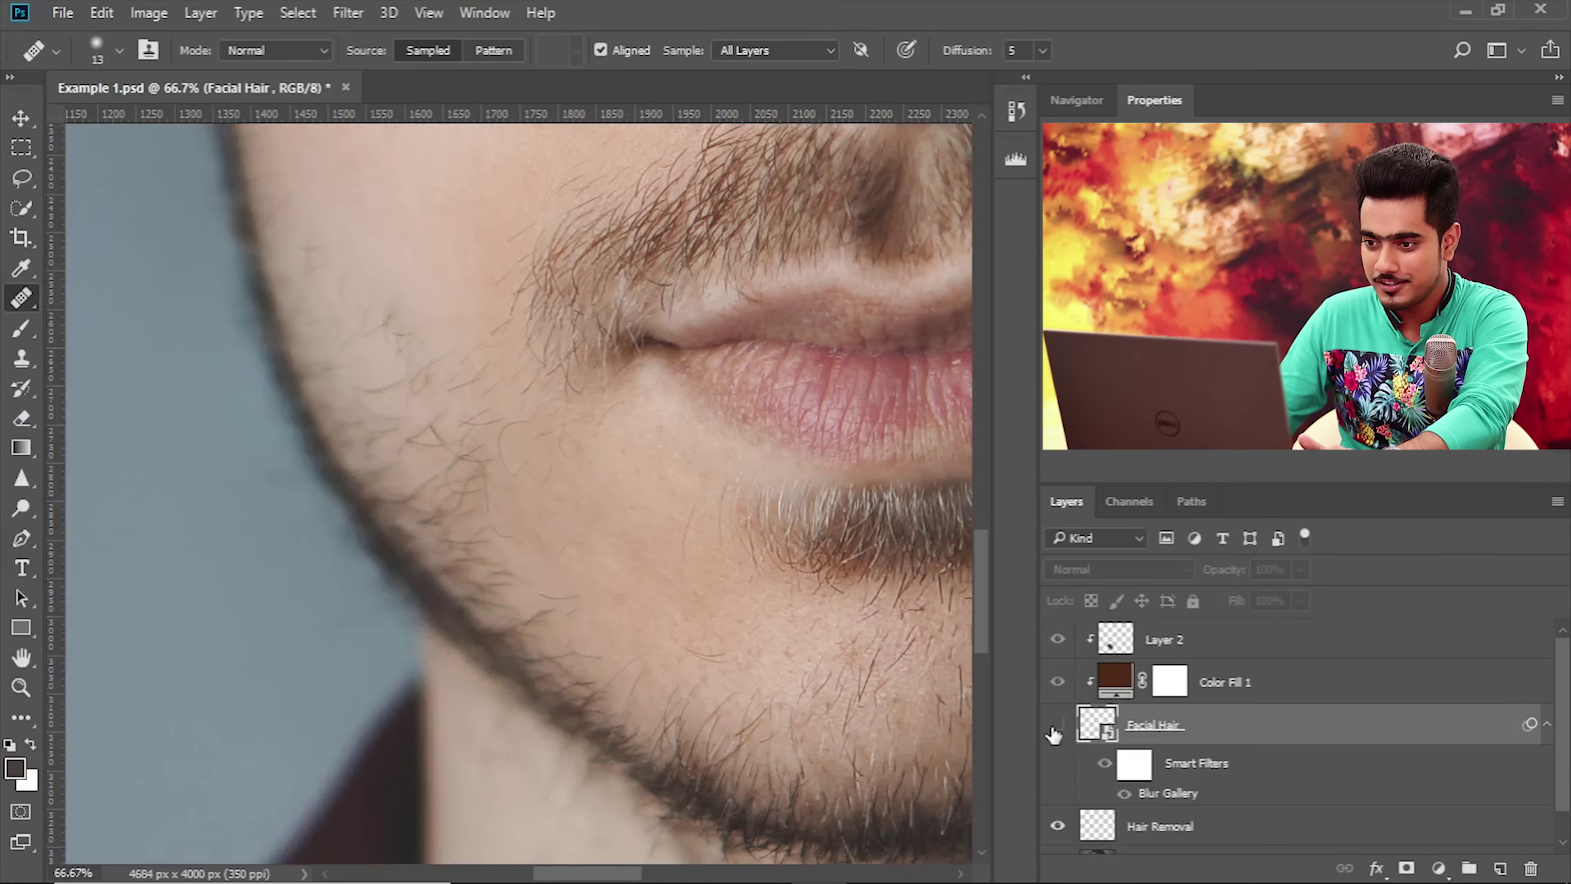
pyautogui.click(1057, 726)
pyautogui.moveTo(589, 491); pyautogui.dragTo(630, 595)
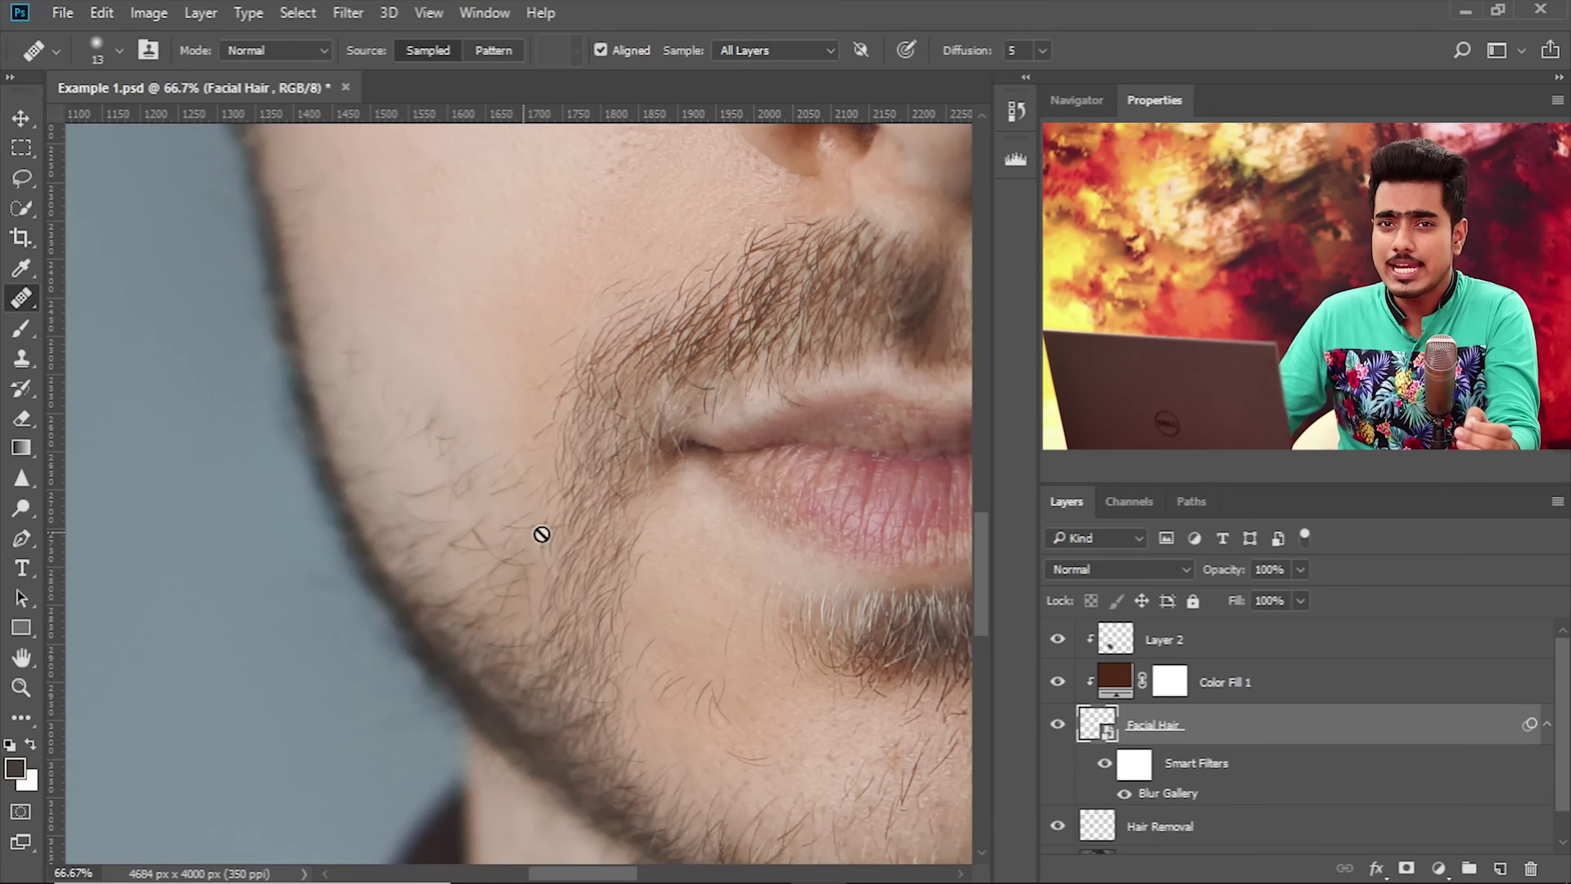
# Add a new layer above Layer 2 and choose the Bearding preset for the Brush tool.
pyautogui.click(1445, 647)
pyautogui.click(1502, 867)
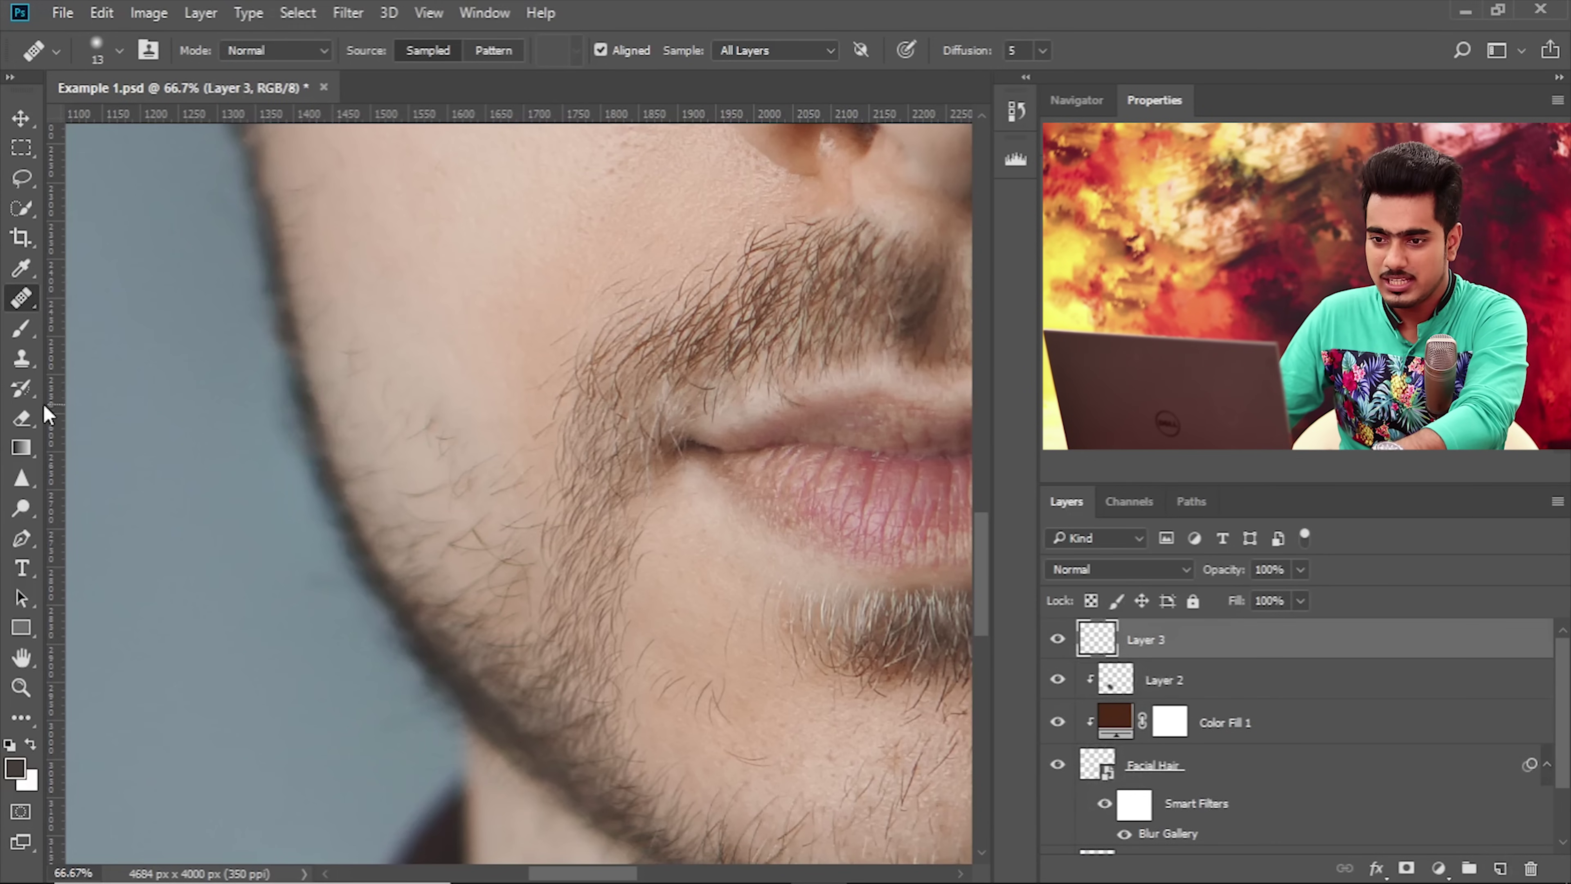
pyautogui.click(22, 328)
pyautogui.click(120, 51)
pyautogui.moveTo(281, 283); pyautogui.dragTo(286, 430)
pyautogui.click(155, 374)
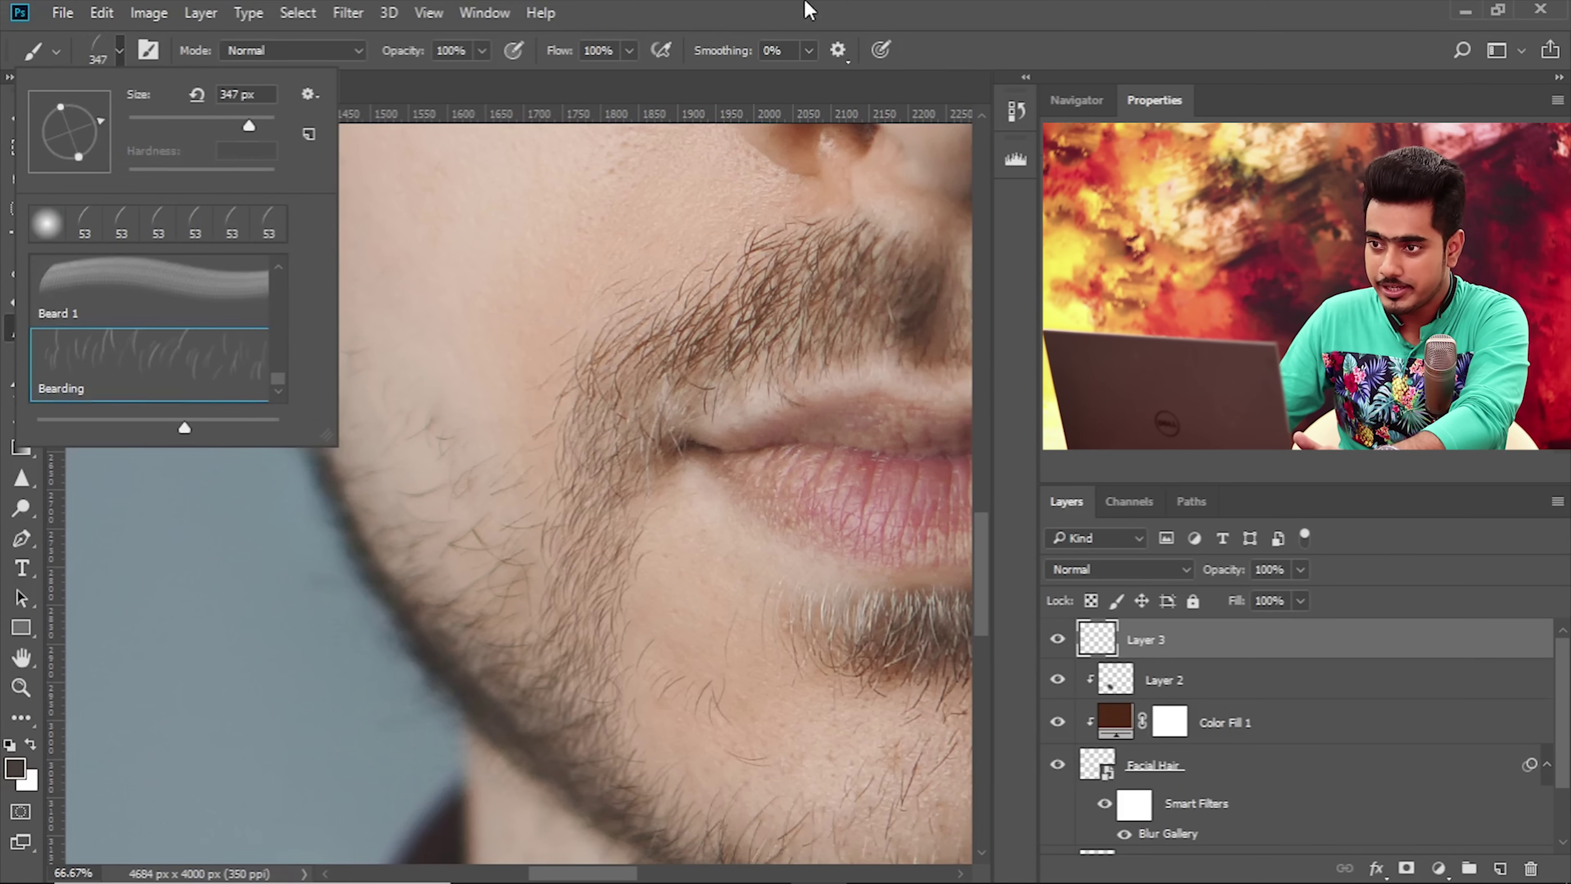
pyautogui.press('Return')
# Try painting a few hairs on the upper cheek at brush size 62, and undo them.
pyautogui.moveTo(459, 372)
pyautogui.mouseDown()
pyautogui.moveTo(509, 501)
pyautogui.moveTo(396, 477)
pyautogui.mouseUp()
pyautogui.moveTo(411, 406); pyautogui.dragTo(402, 411)
pyautogui.click(427, 414)
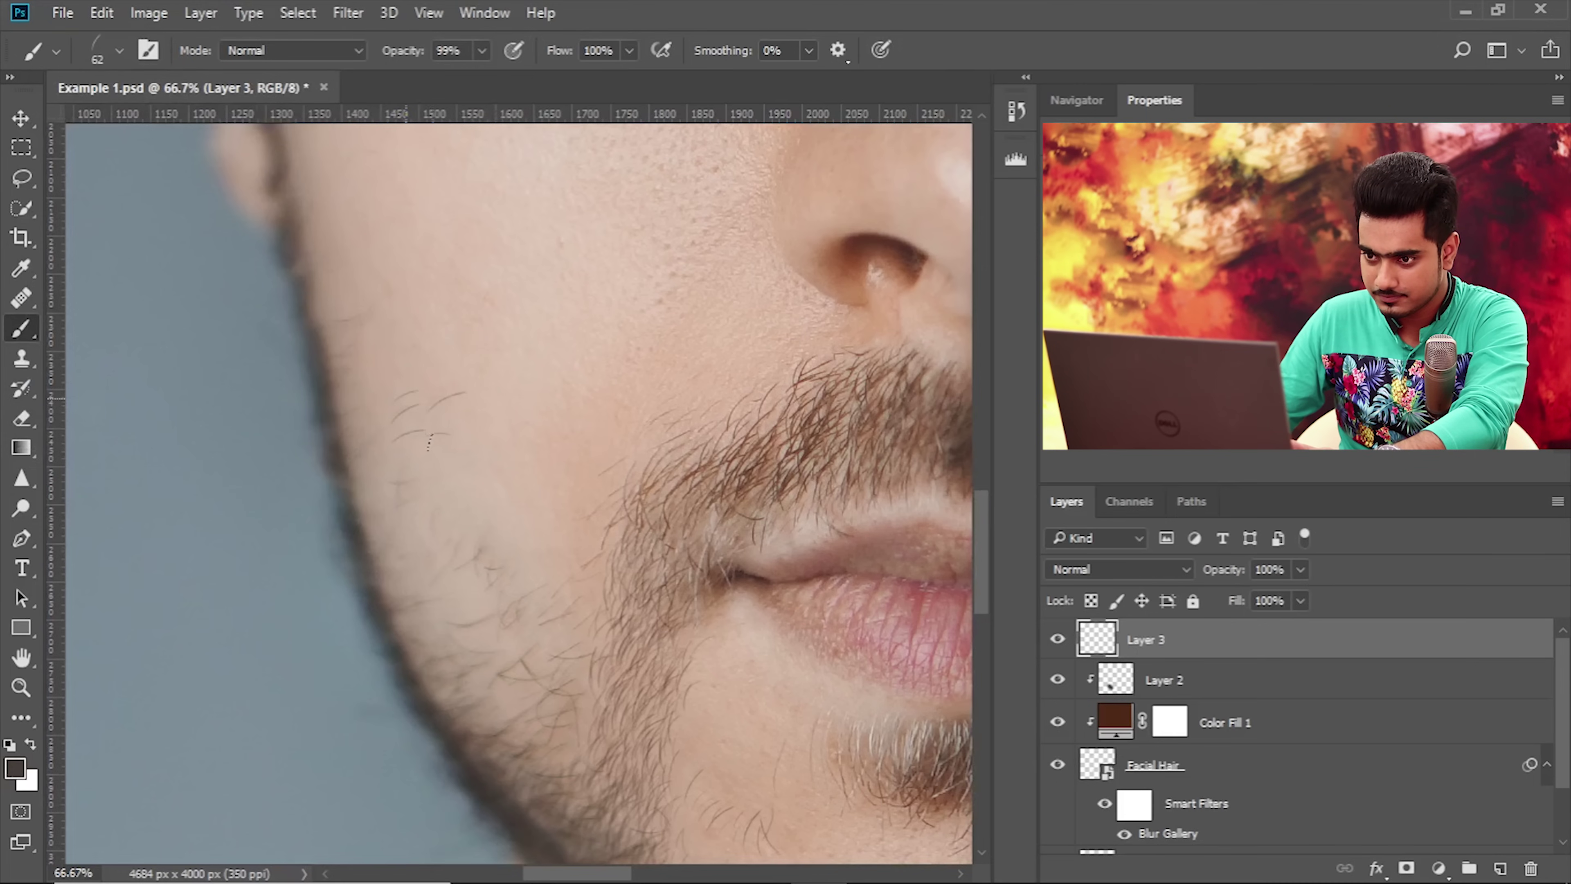
pyautogui.hotkey('ctrl', 'z')
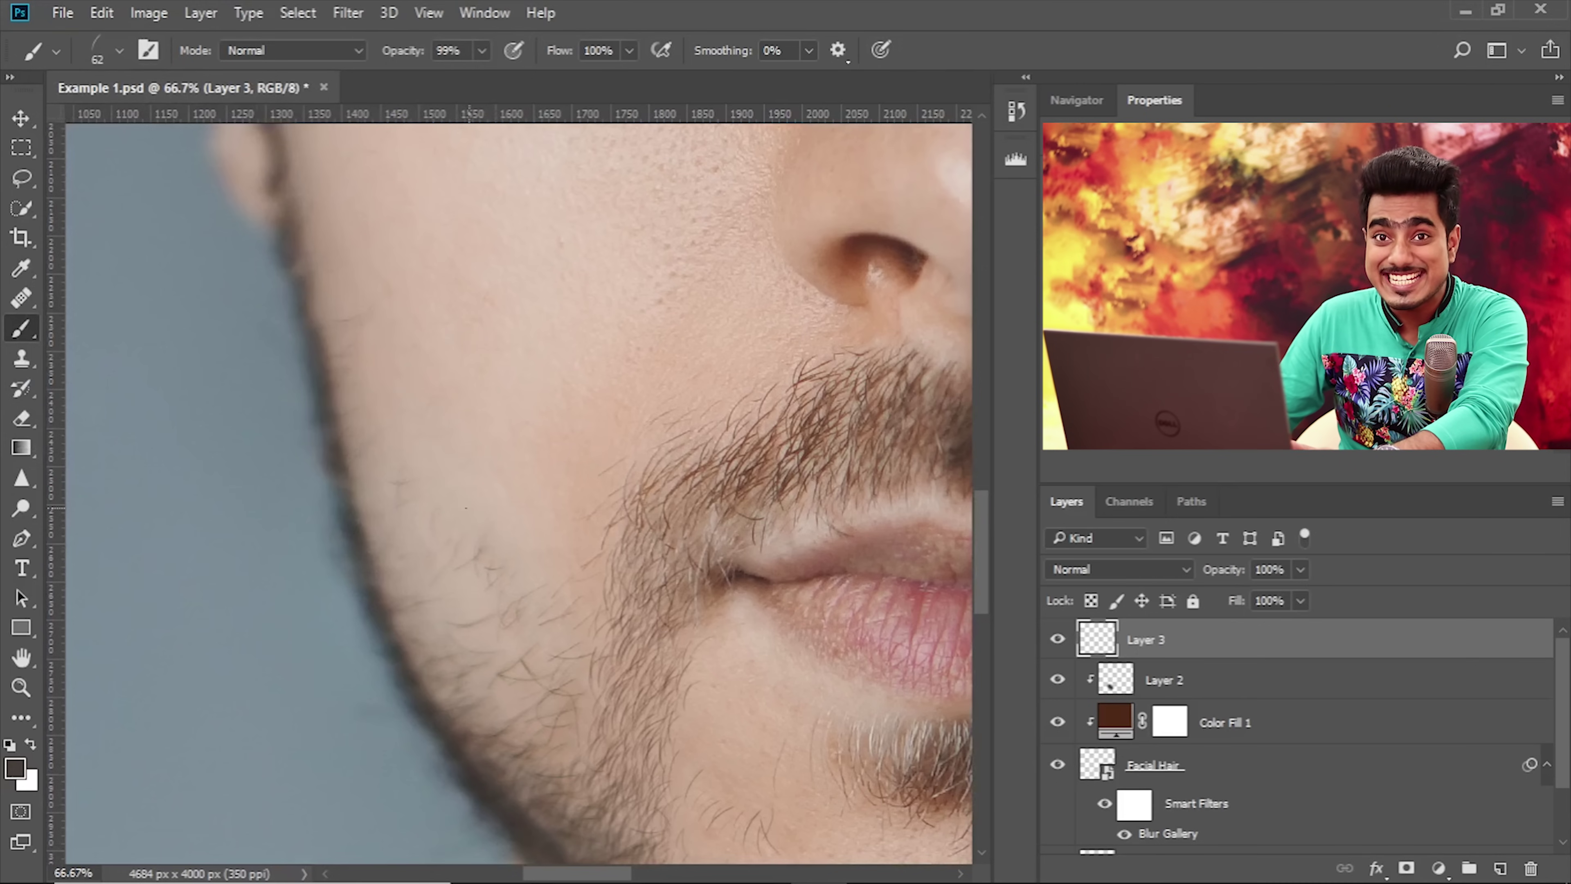